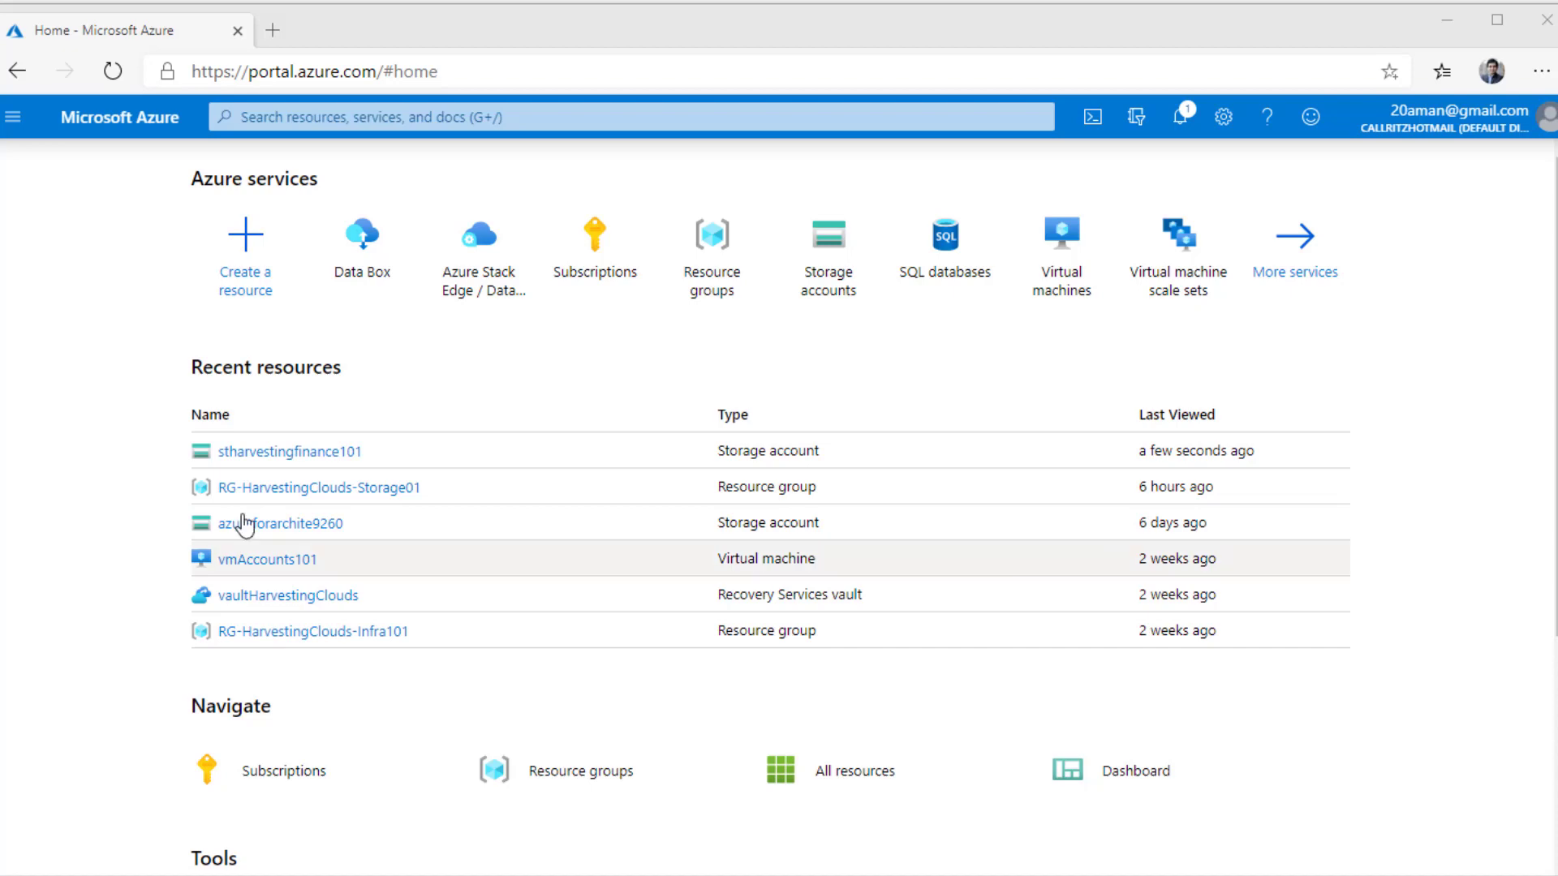
- Open stharvestingfinance101 from Recent resources in its Storage Explorer (preview) view
left_click(266, 451)
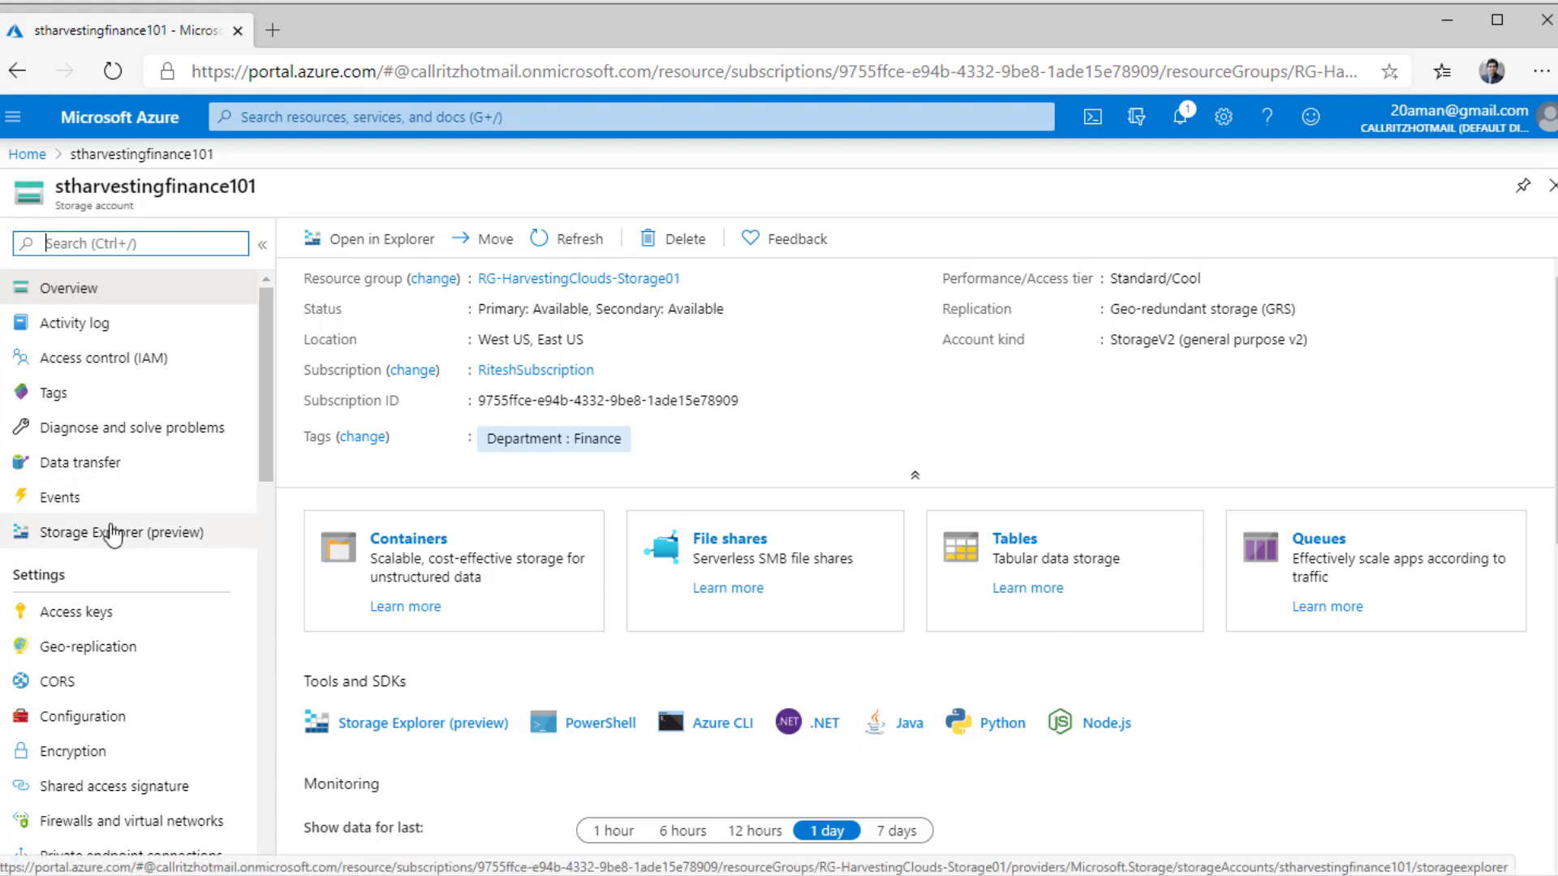
left_click(113, 534)
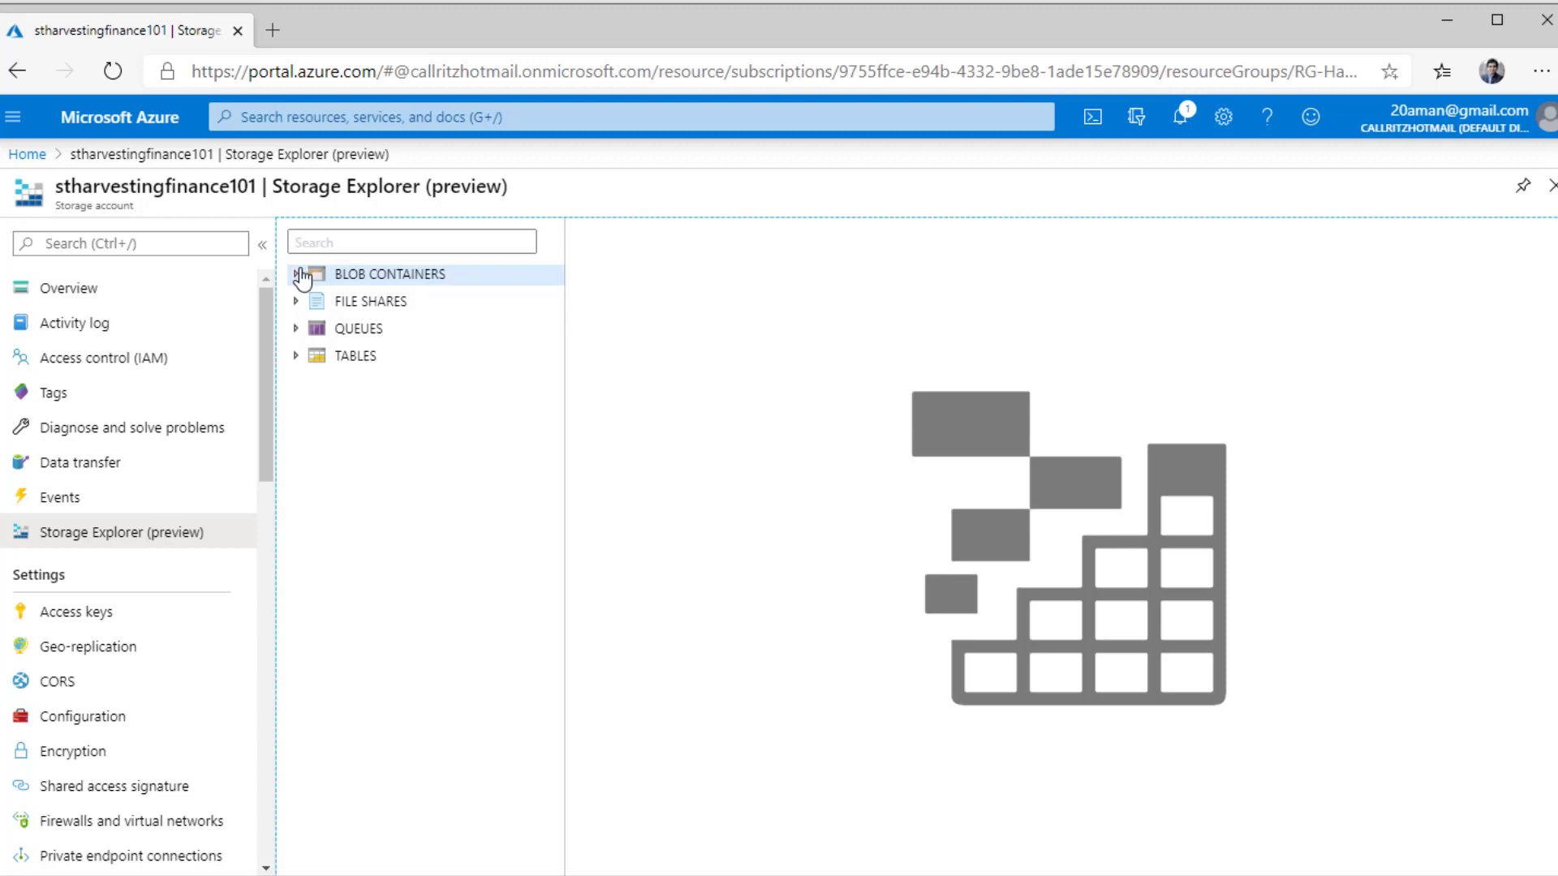
- List testcontainer01's blobs, then go to stharvestingfinance101's Access keys page
left_click(305, 275)
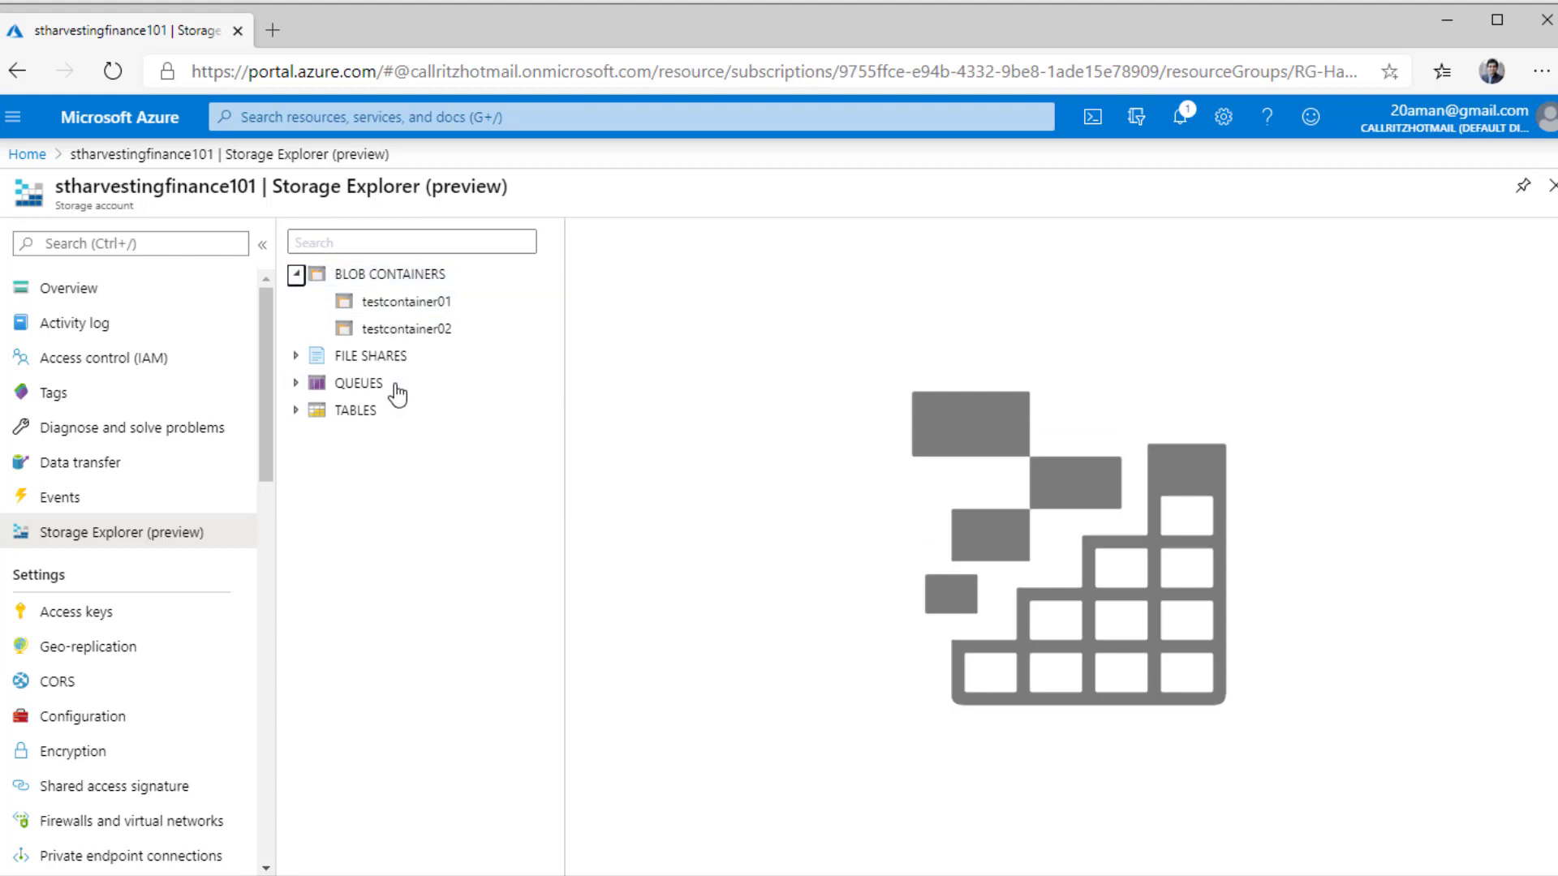
left_click(386, 303)
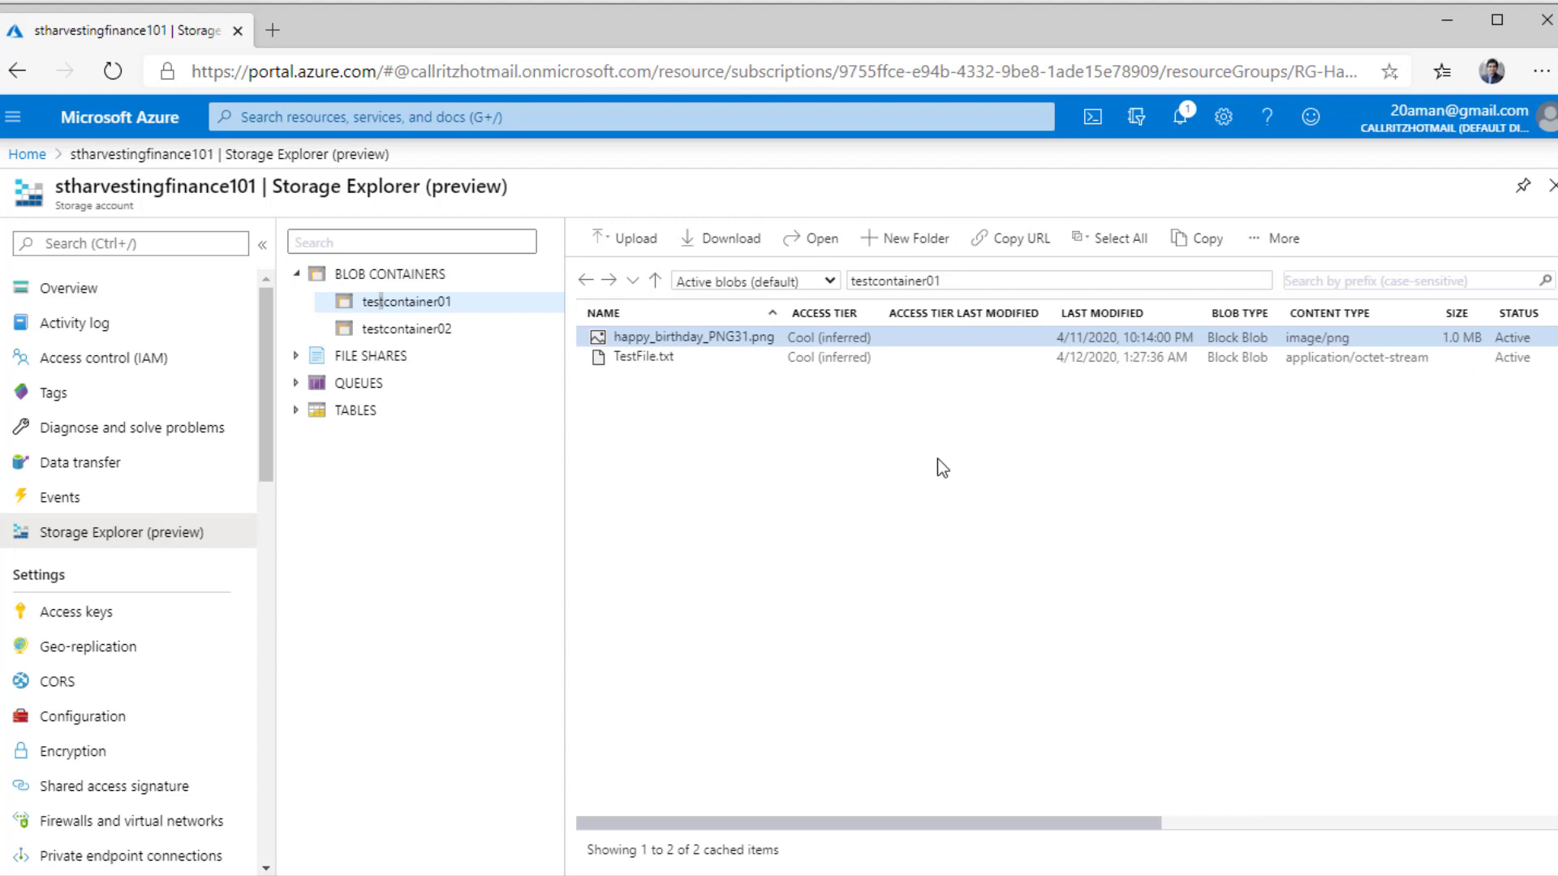
left_click(79, 610)
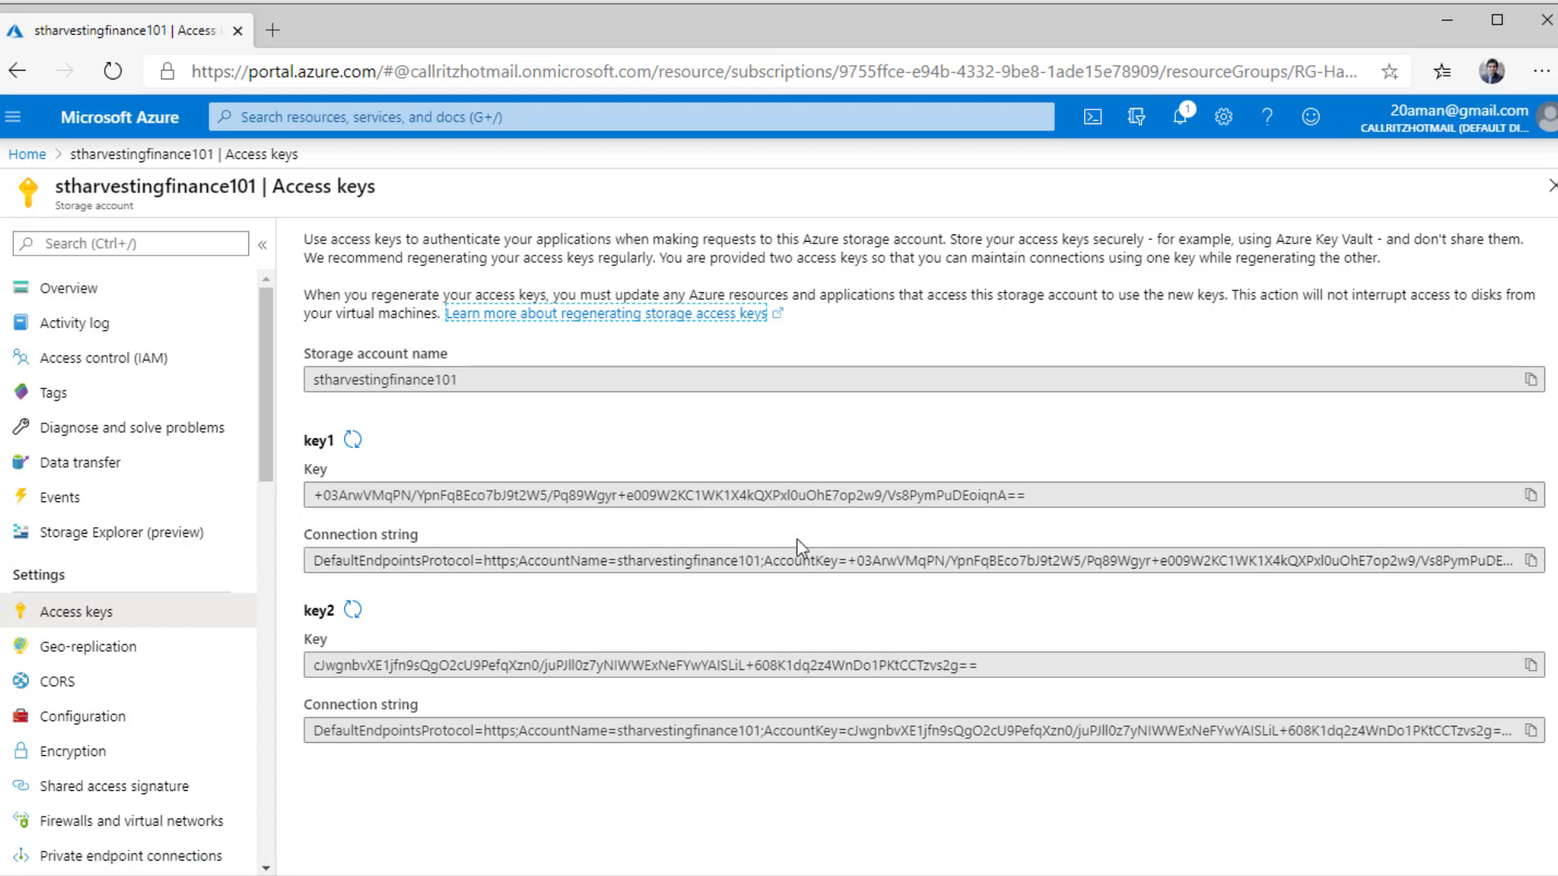
- Copy key1's connection string and switch to the Storage Explorer desktop app
left_click(1531, 570)
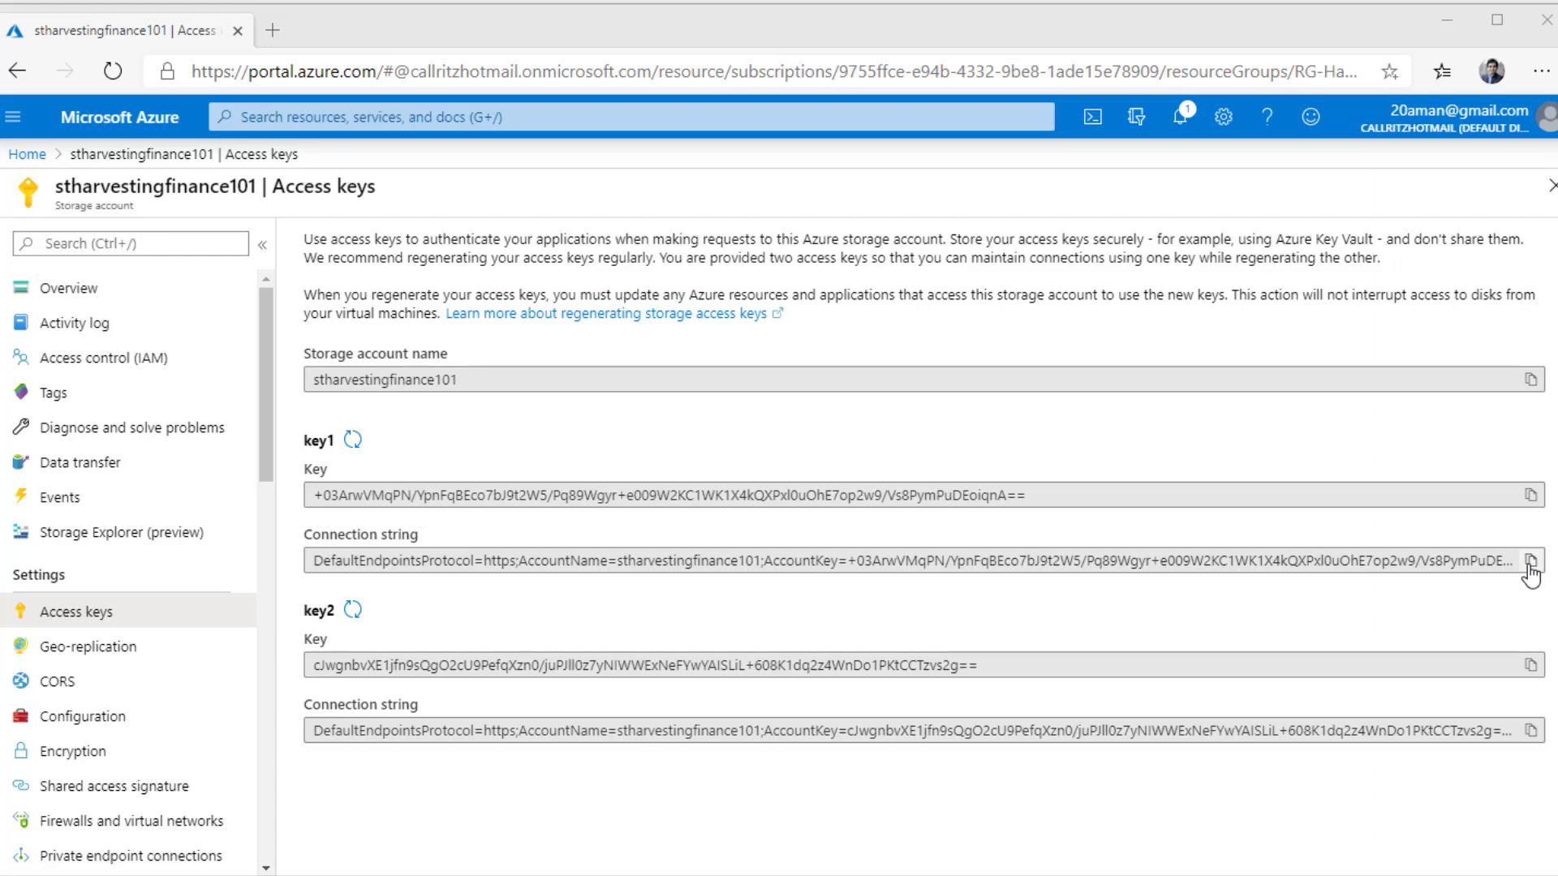
key("alt+Tab")
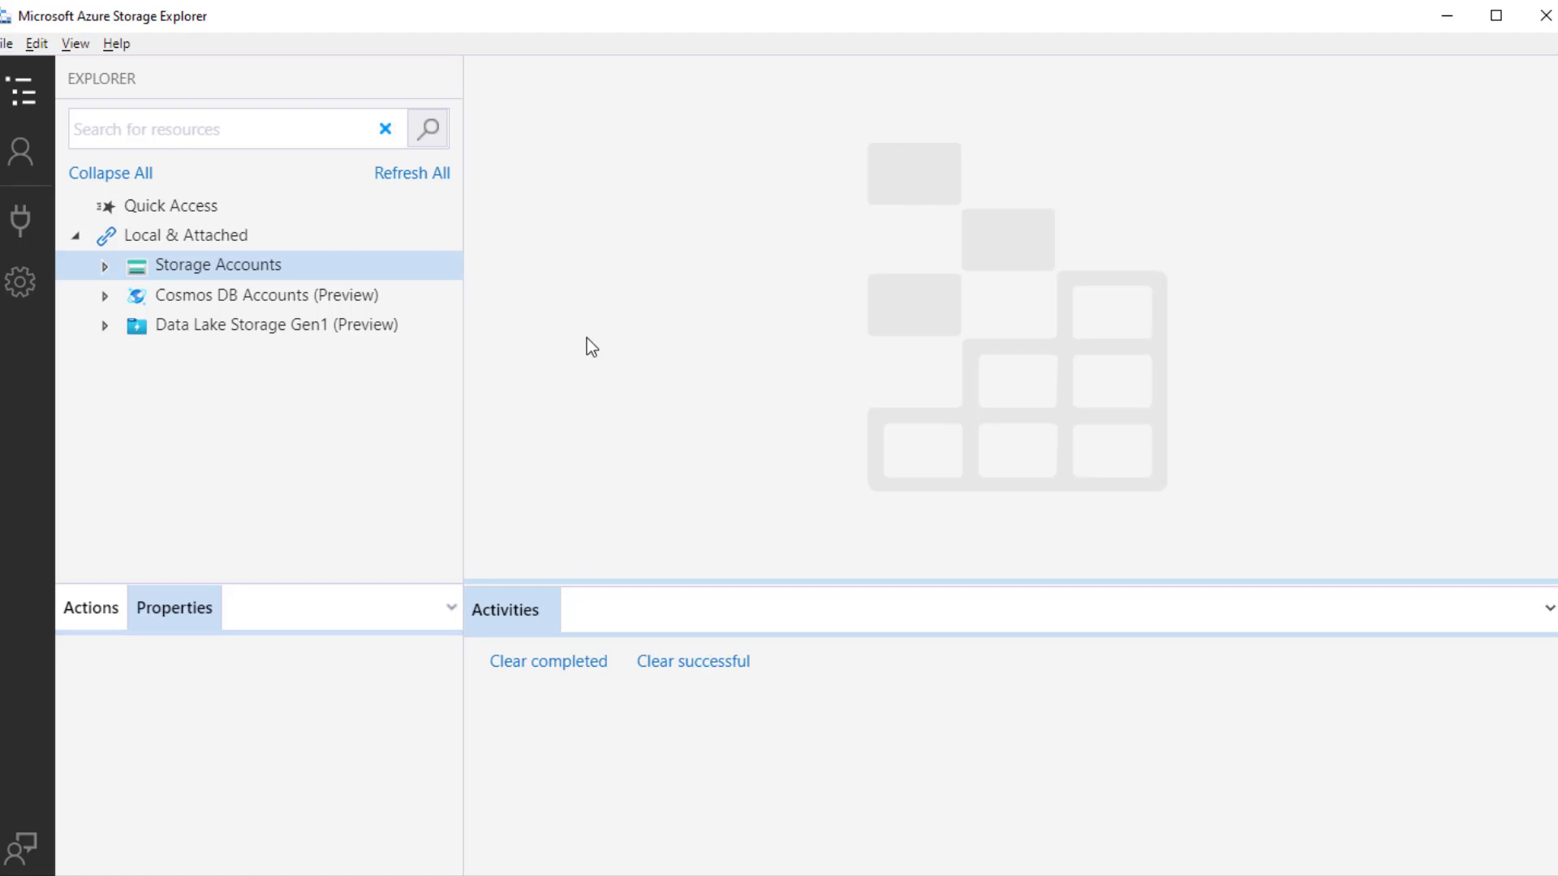
- Bring up the Connect to Azure Storage dialog and reposition it on screen
left_click(31, 226)
left_click_drag(938, 258, 800, 103)
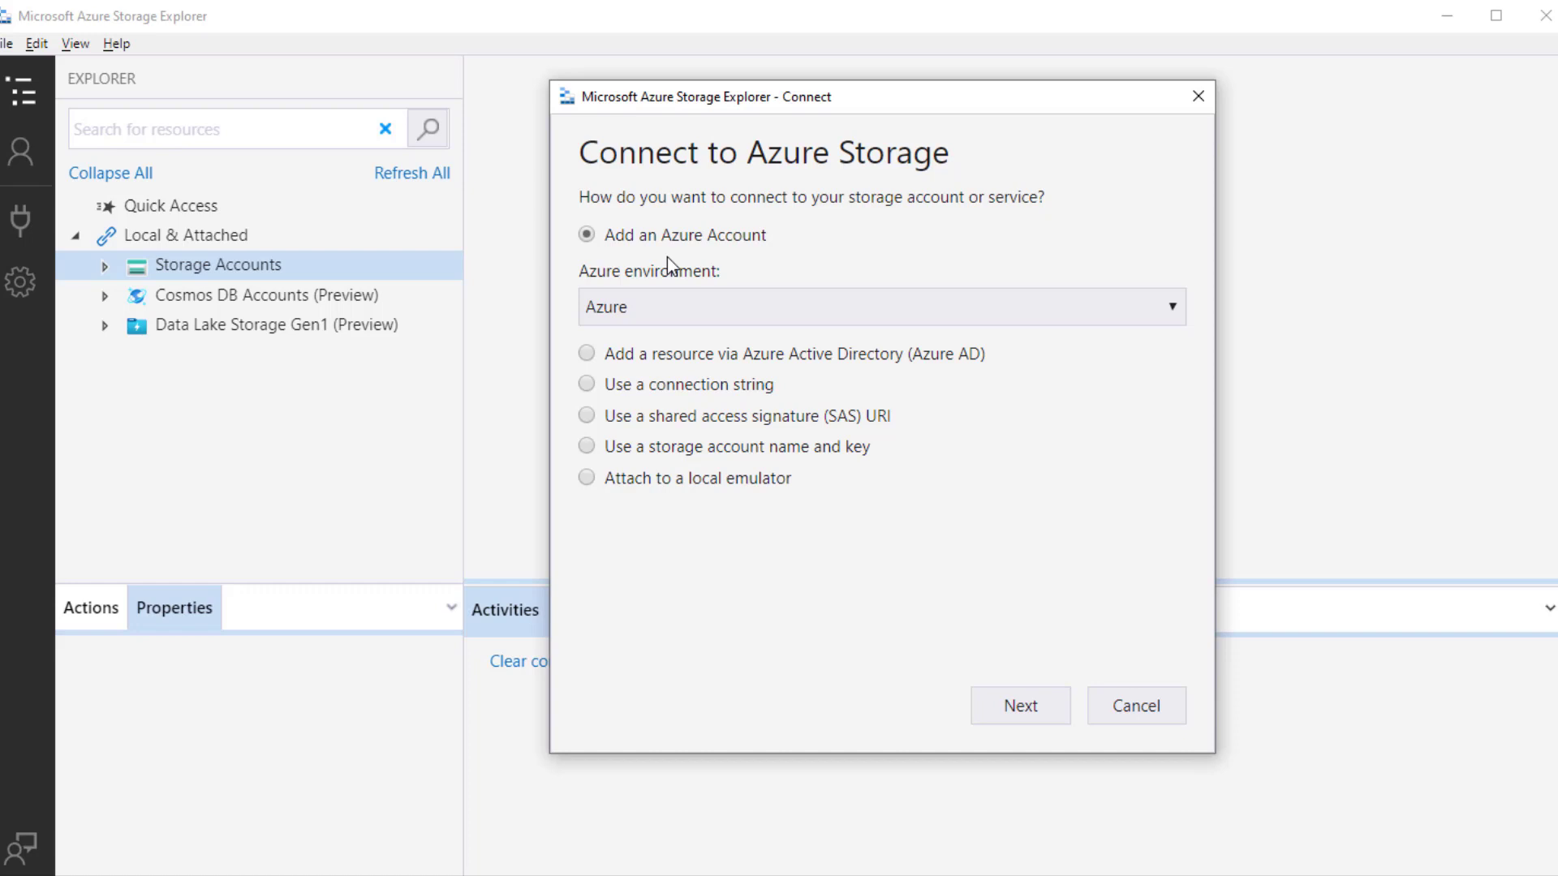
- Choose Add an Azure Account with the Azure environment and continue to authentication
left_click(704, 318)
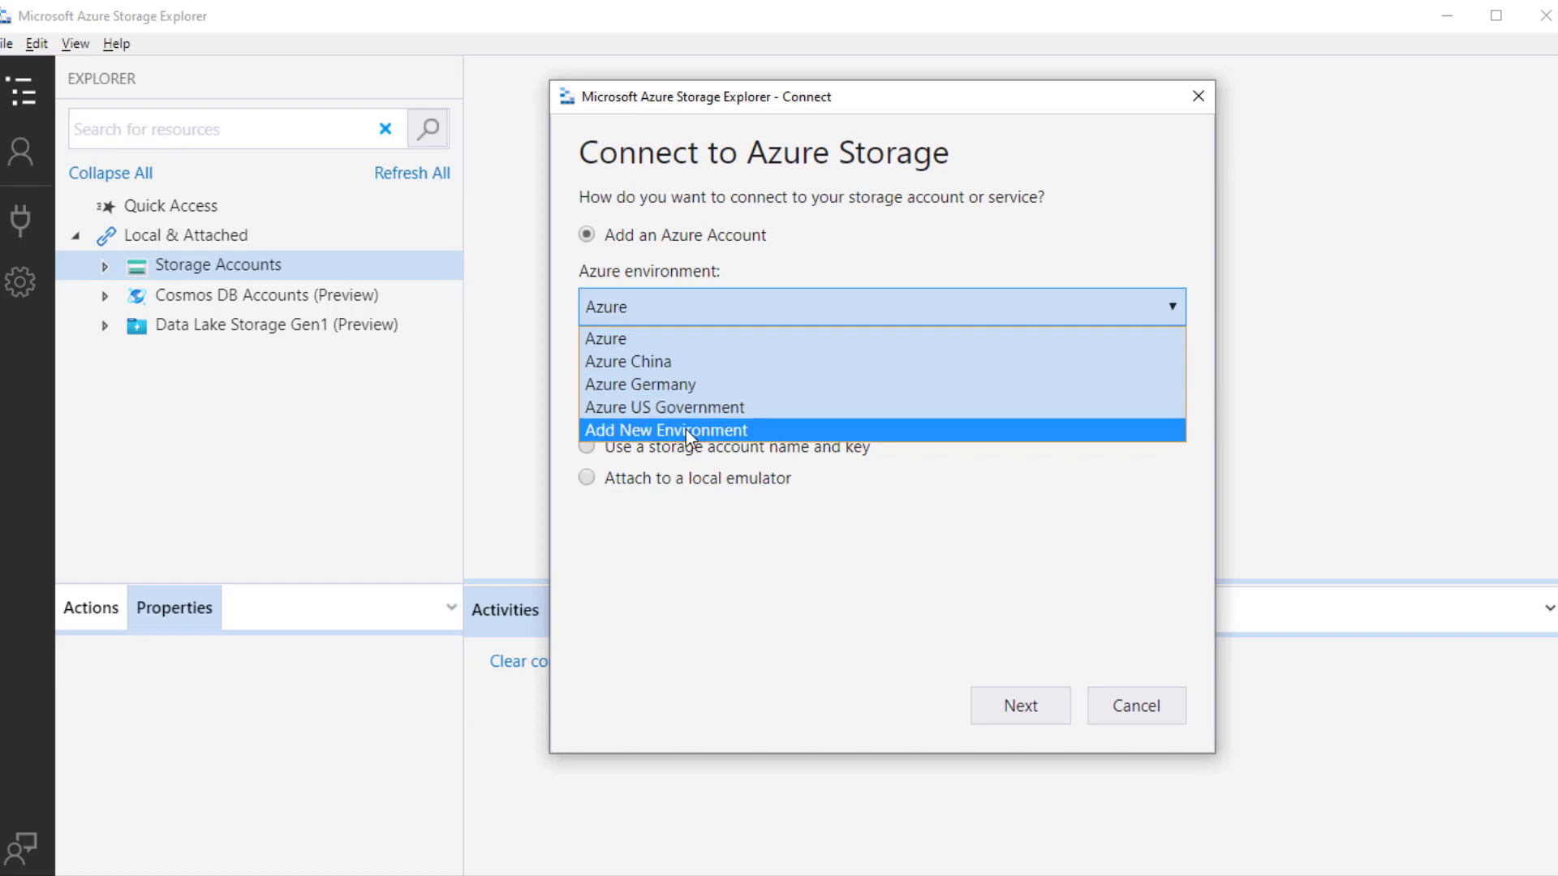
left_click(664, 339)
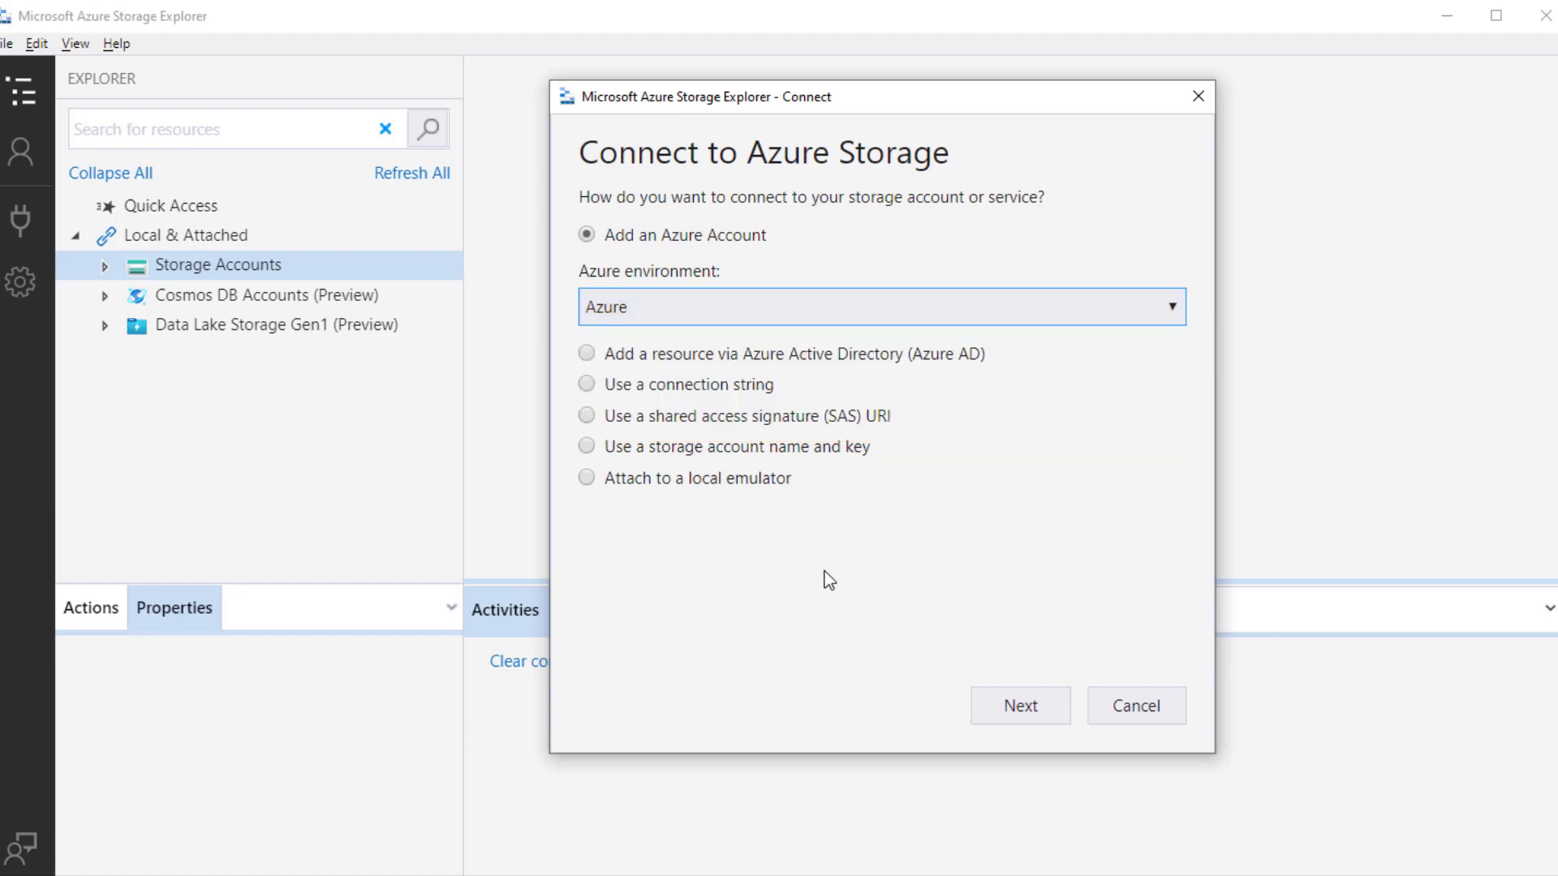
left_click(1007, 710)
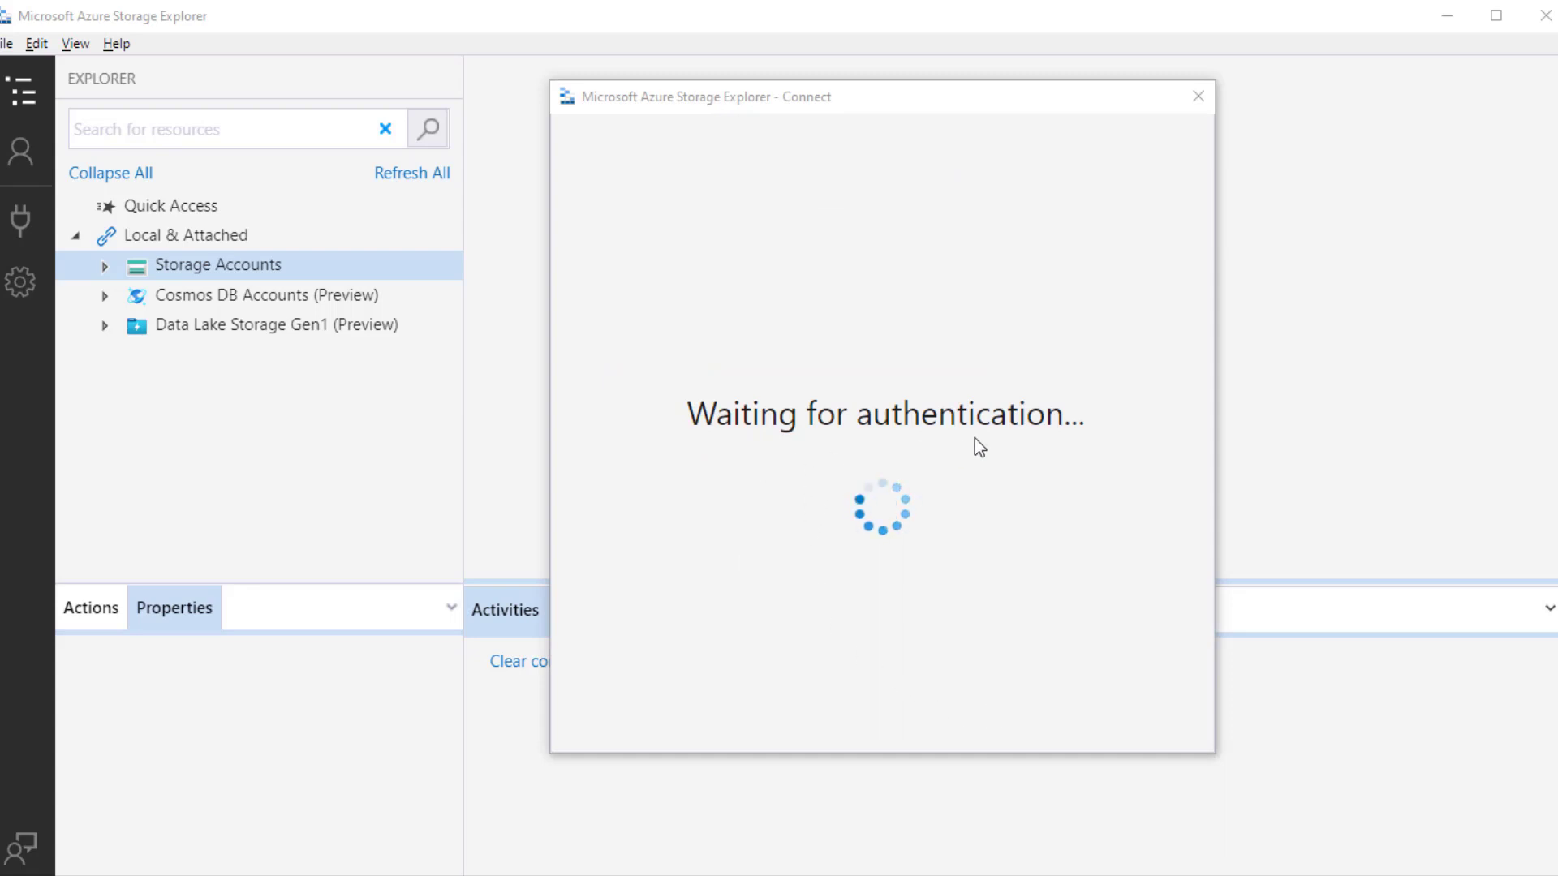
- Enter the Microsoft account's e-mail in the sign-in window and submit it
left_click_drag(1278, 104, 780, 99)
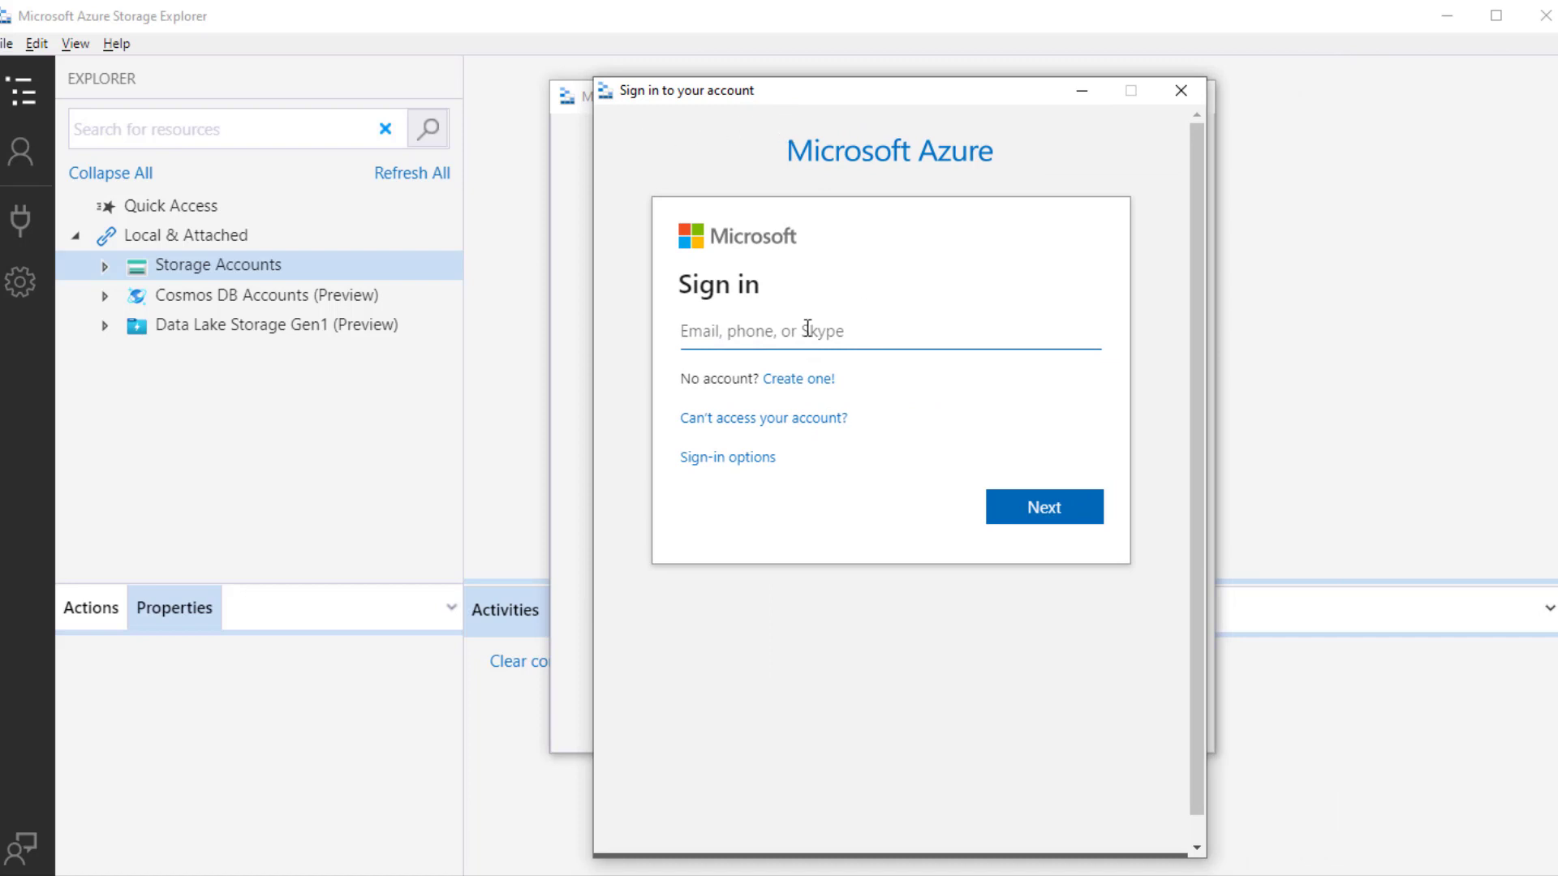
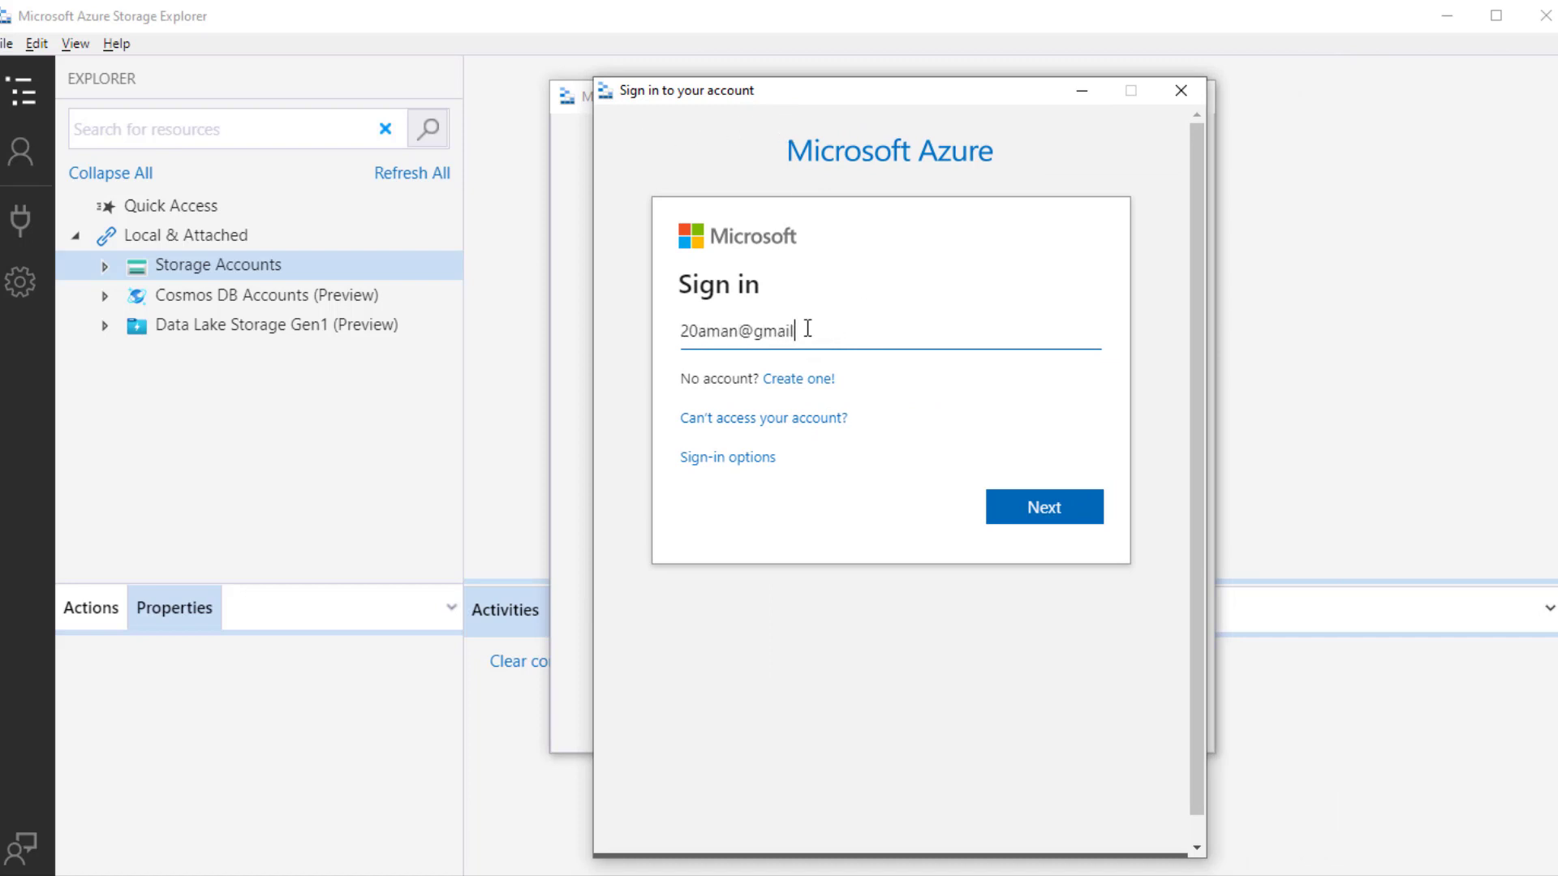
key("Return")
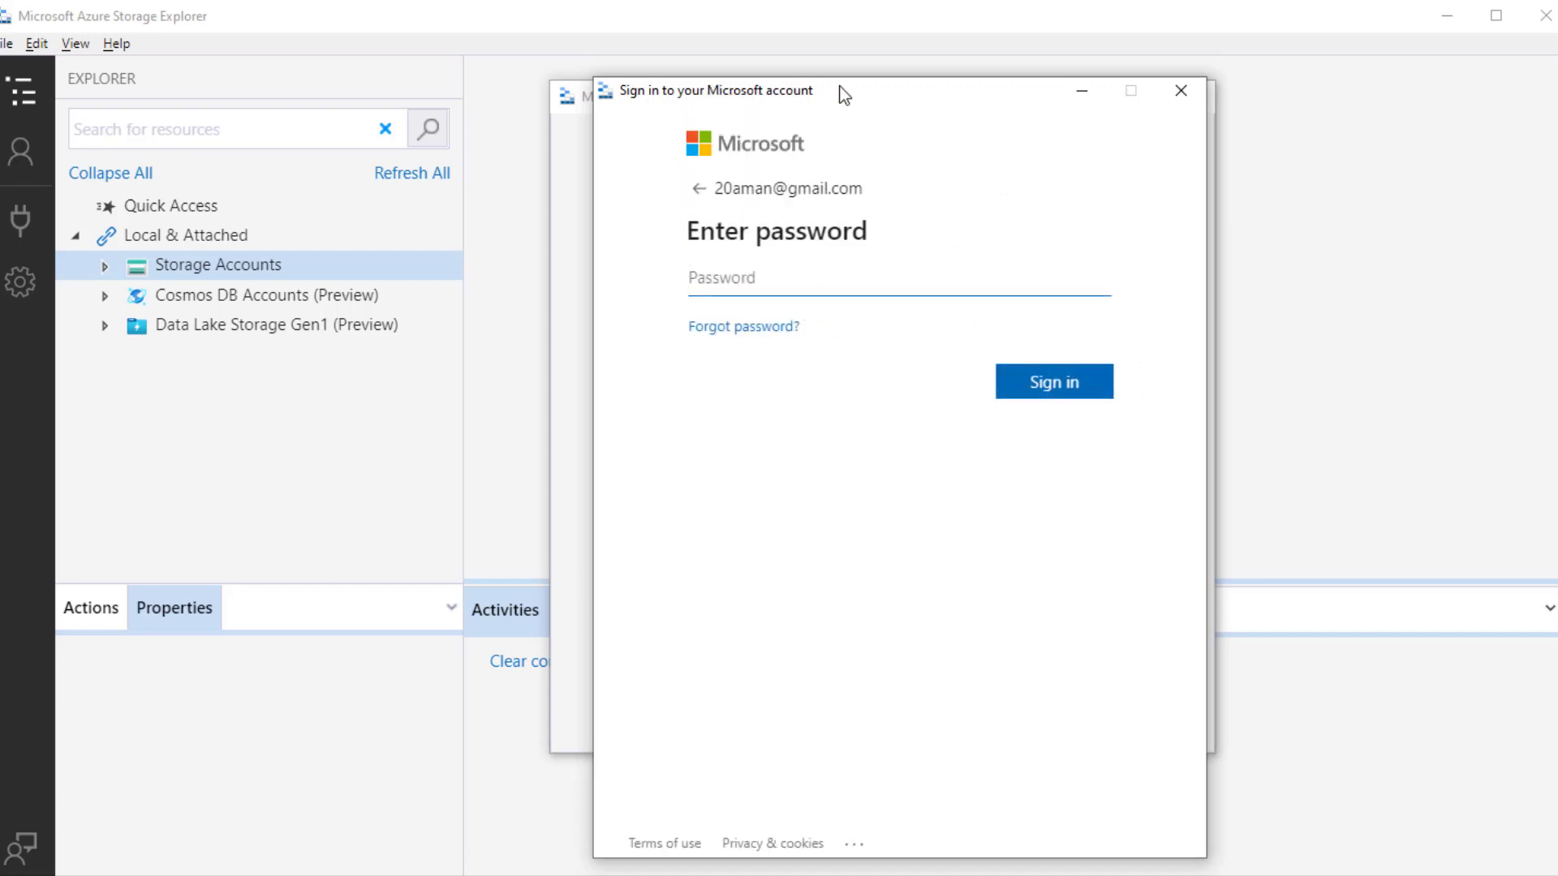
left_click_drag(841, 89, 1557, 227)
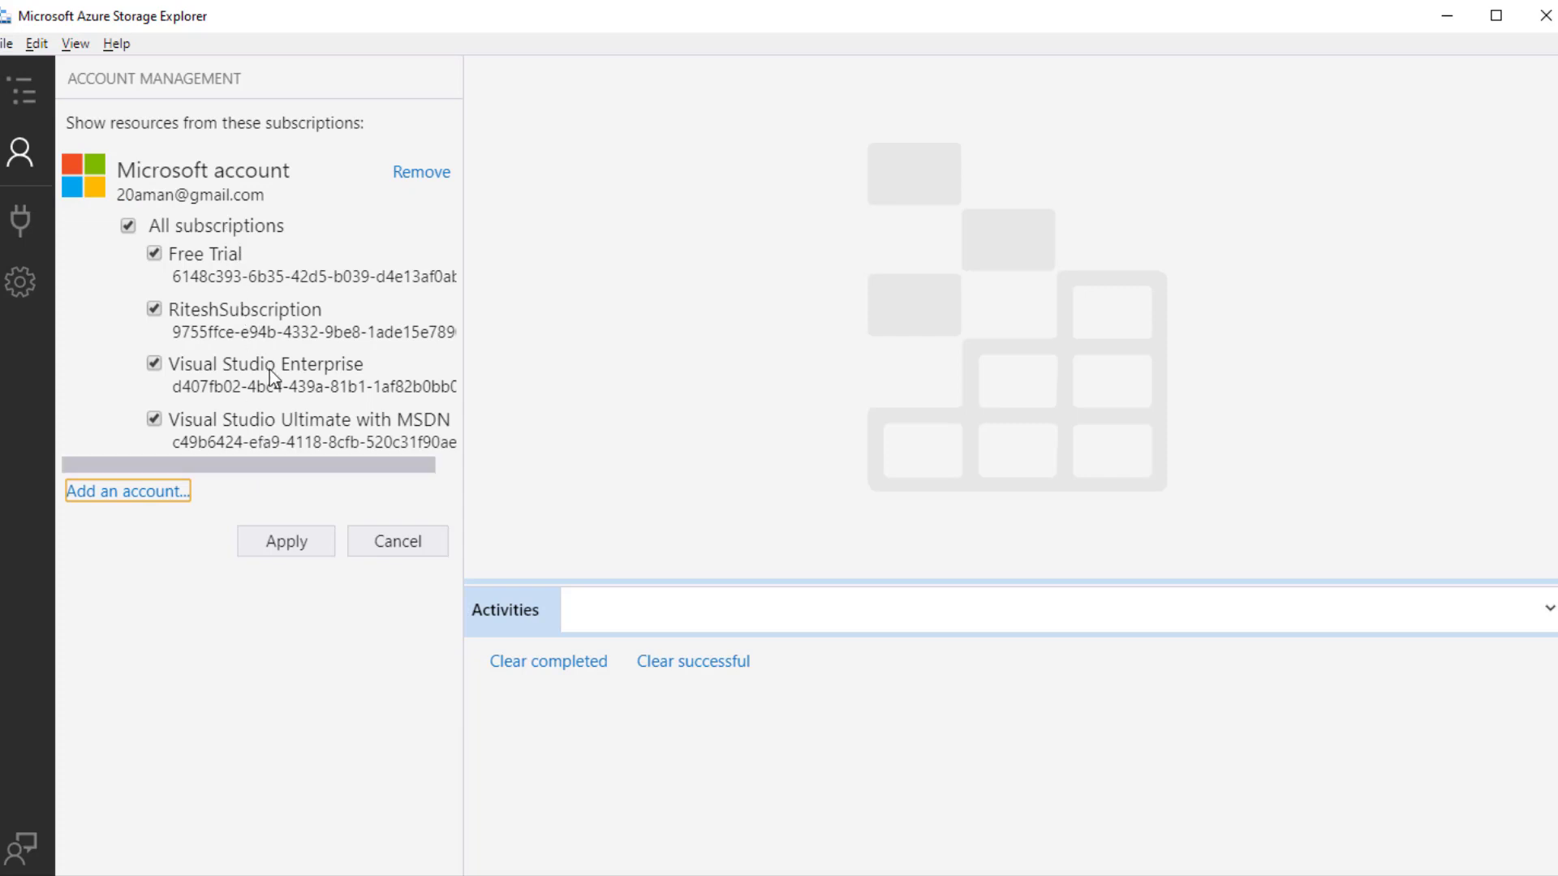
- Re-select All subscriptions and apply so all four appear in the tree
left_click(128, 226)
left_click(154, 254)
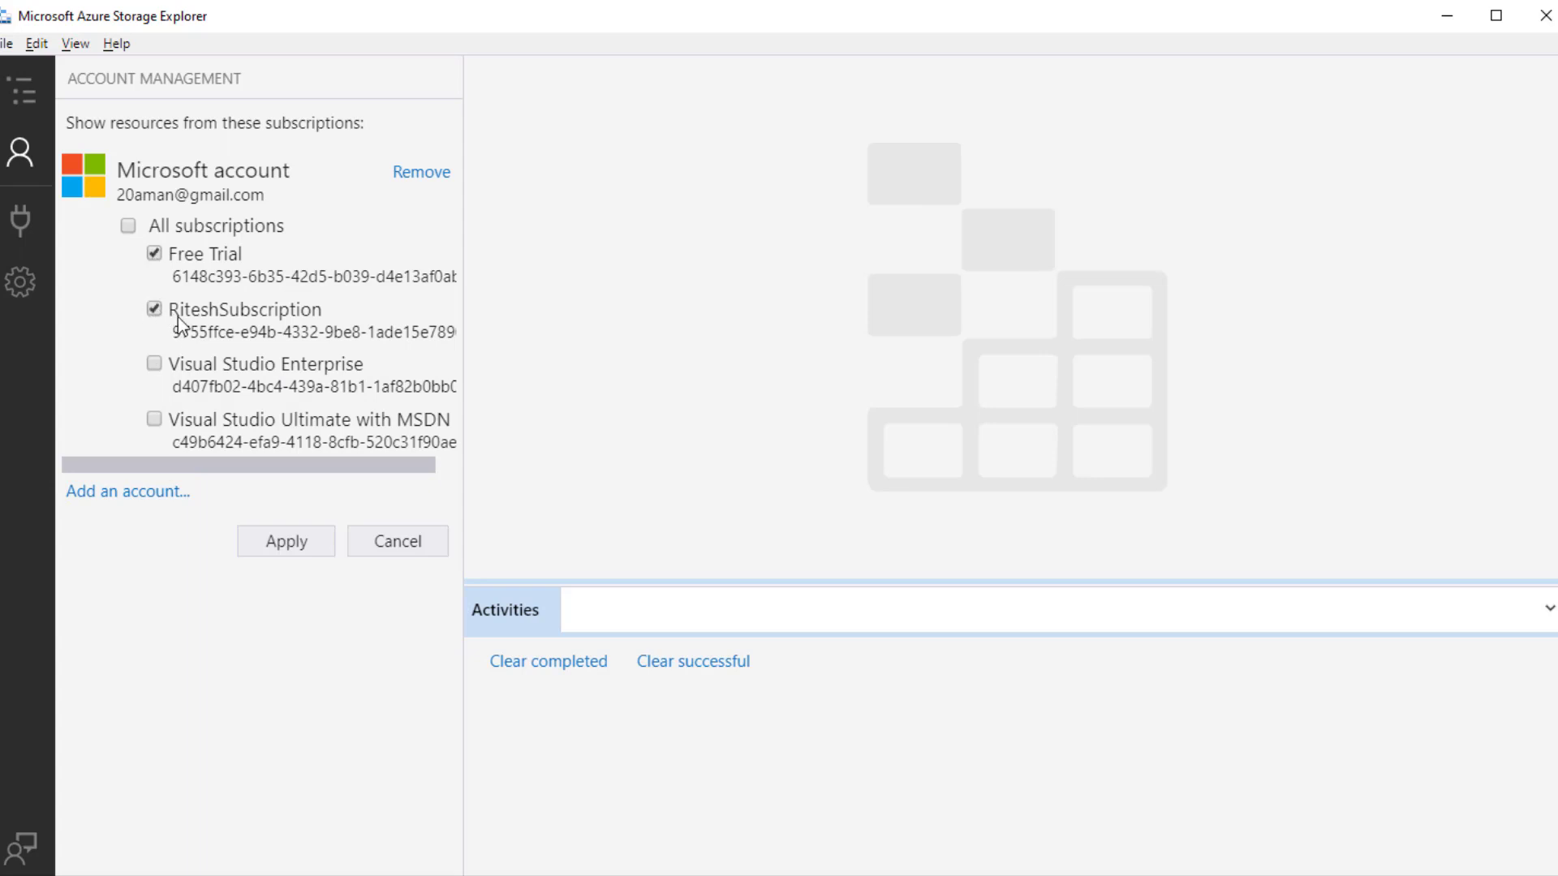
left_click(130, 226)
left_click(277, 541)
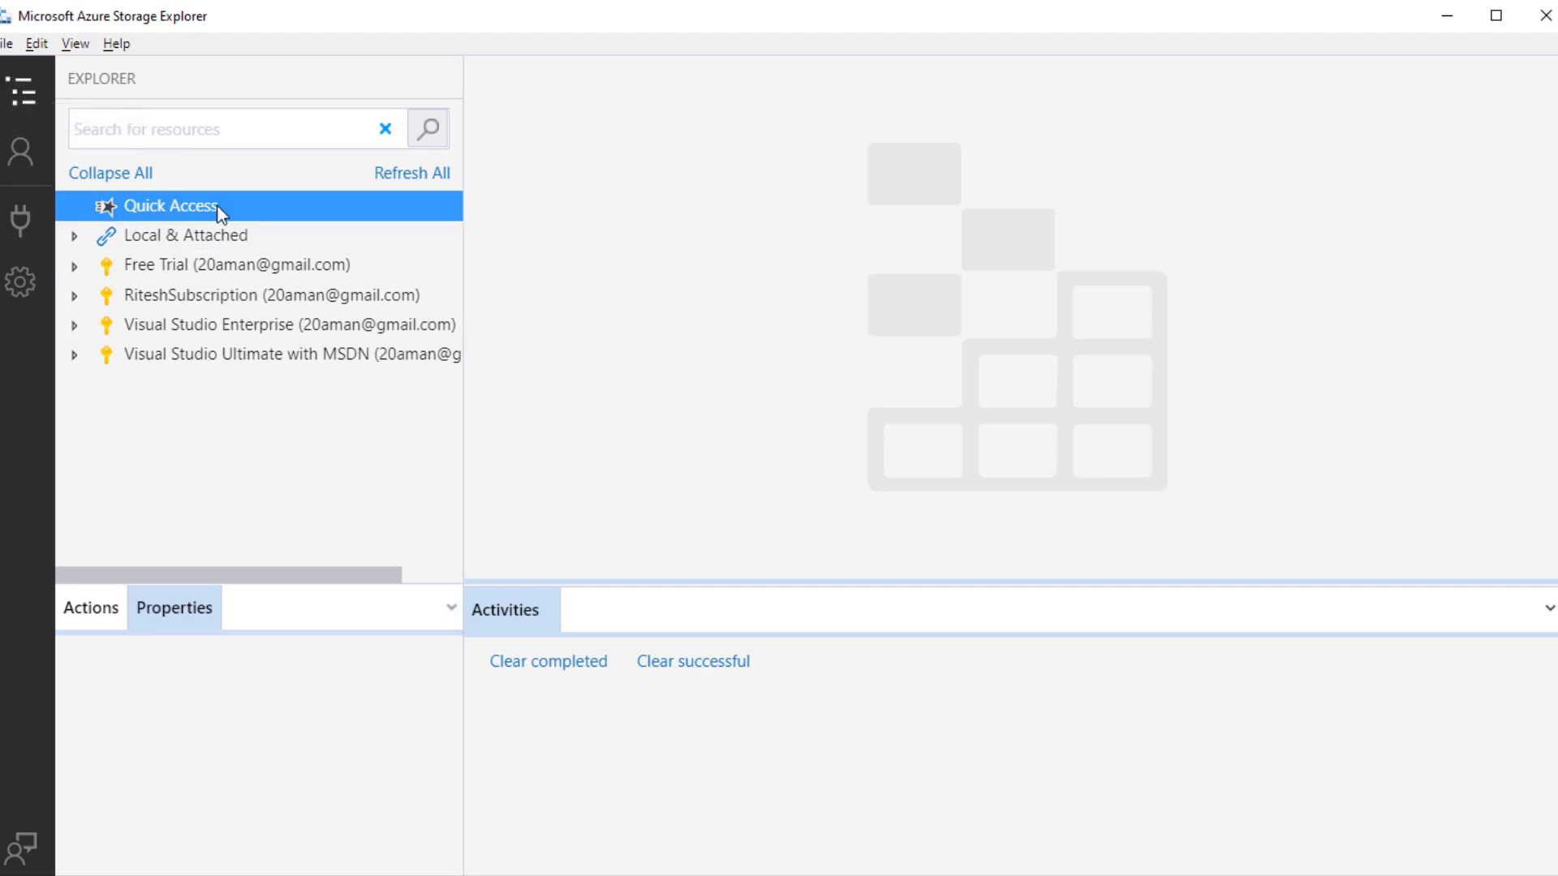
- Expand RiteshSubscription > stharvestingfinance101 > Blob Containers and open testcontainer01
left_click(225, 299)
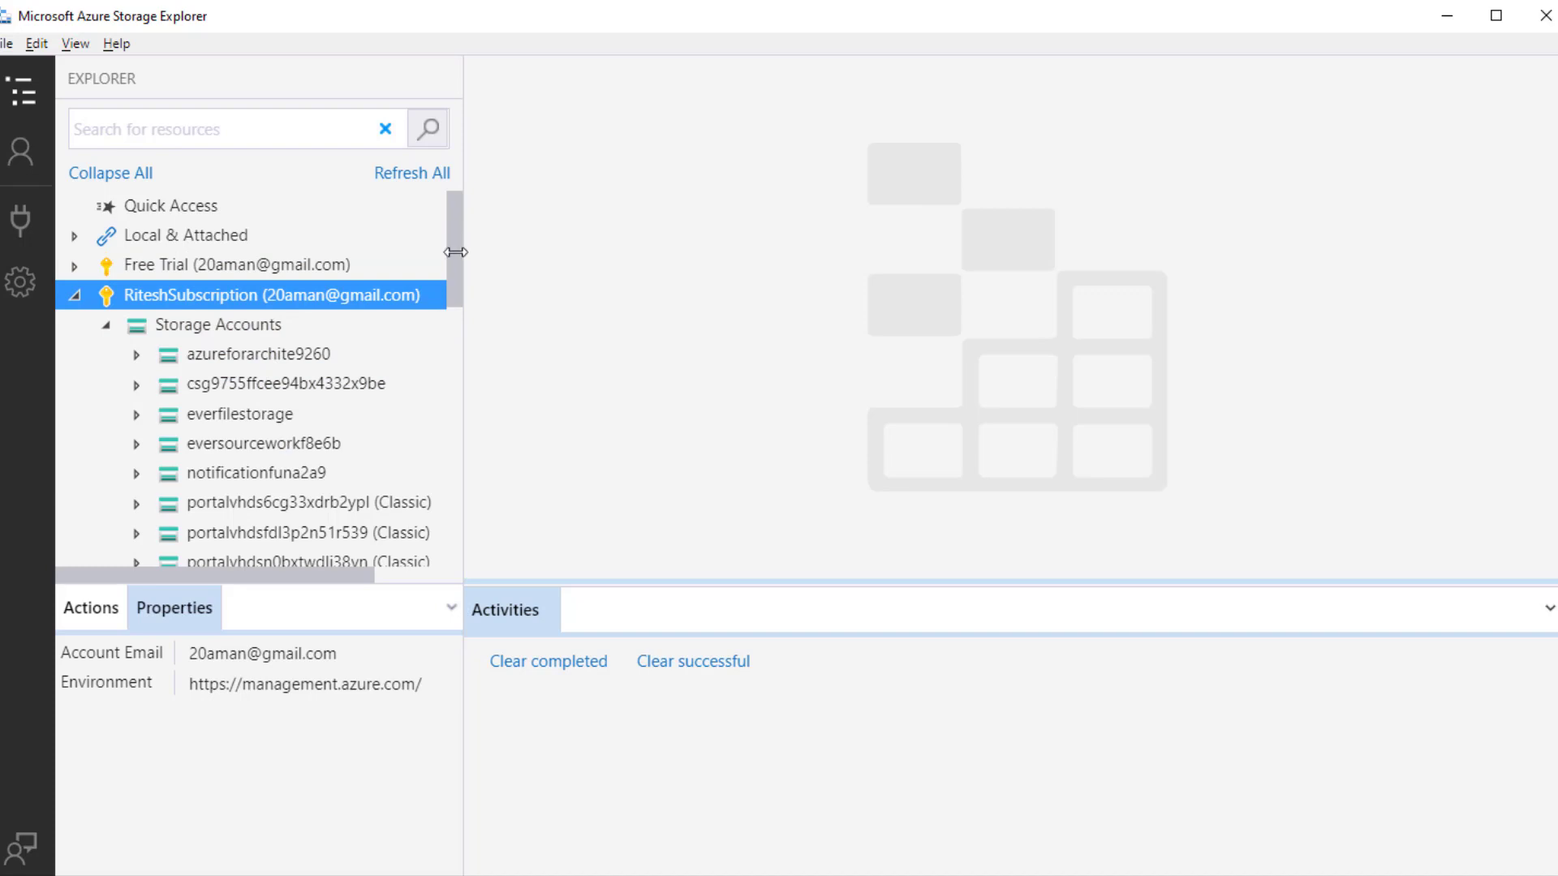
left_click_drag(450, 261, 450, 315)
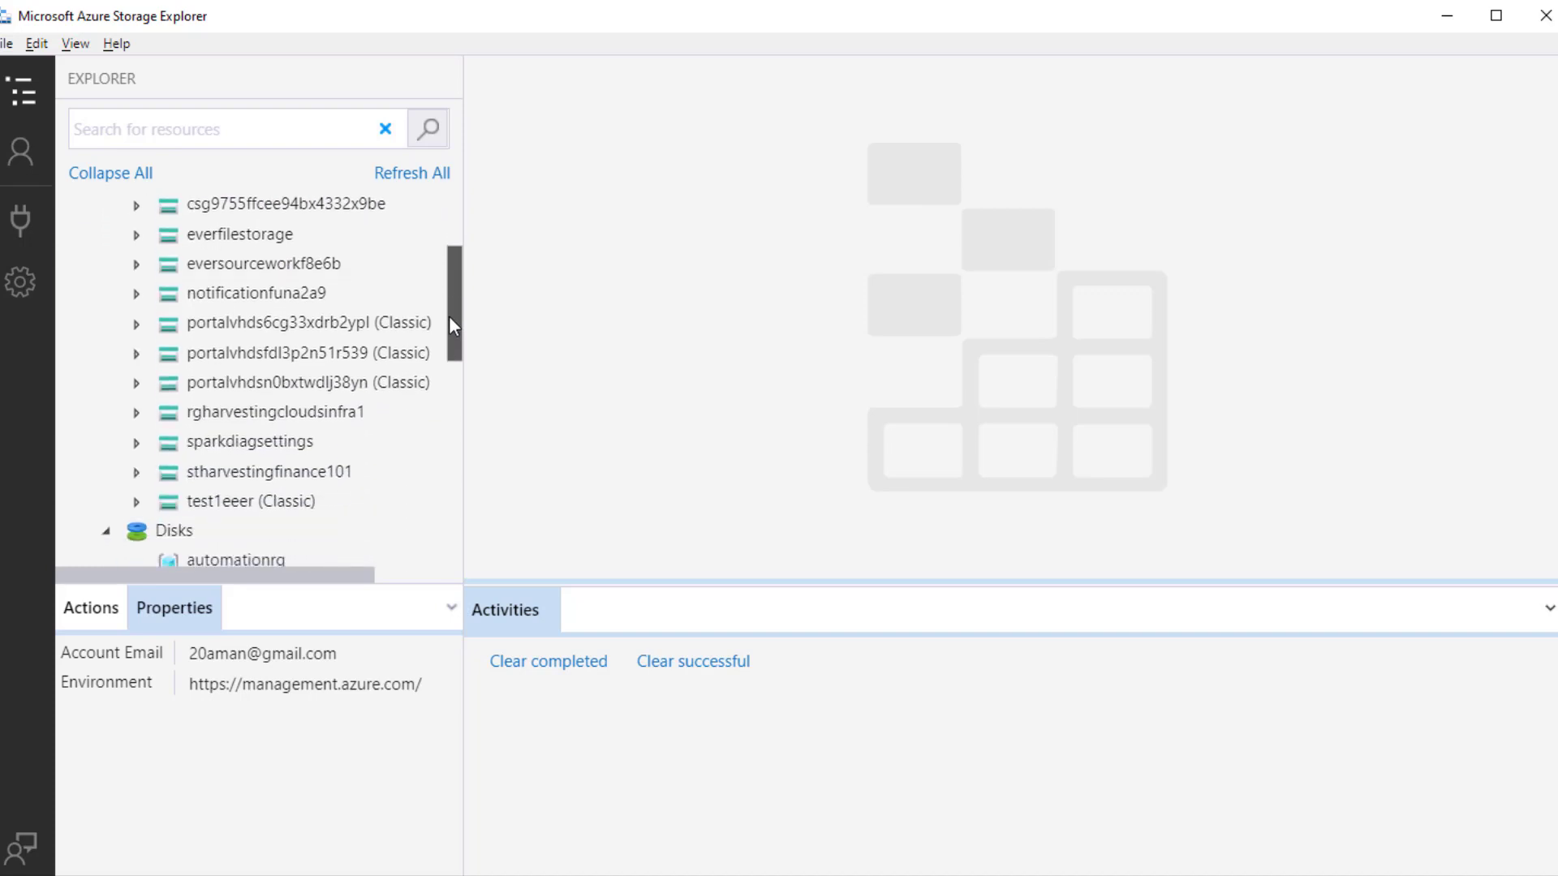
double_click(269, 470)
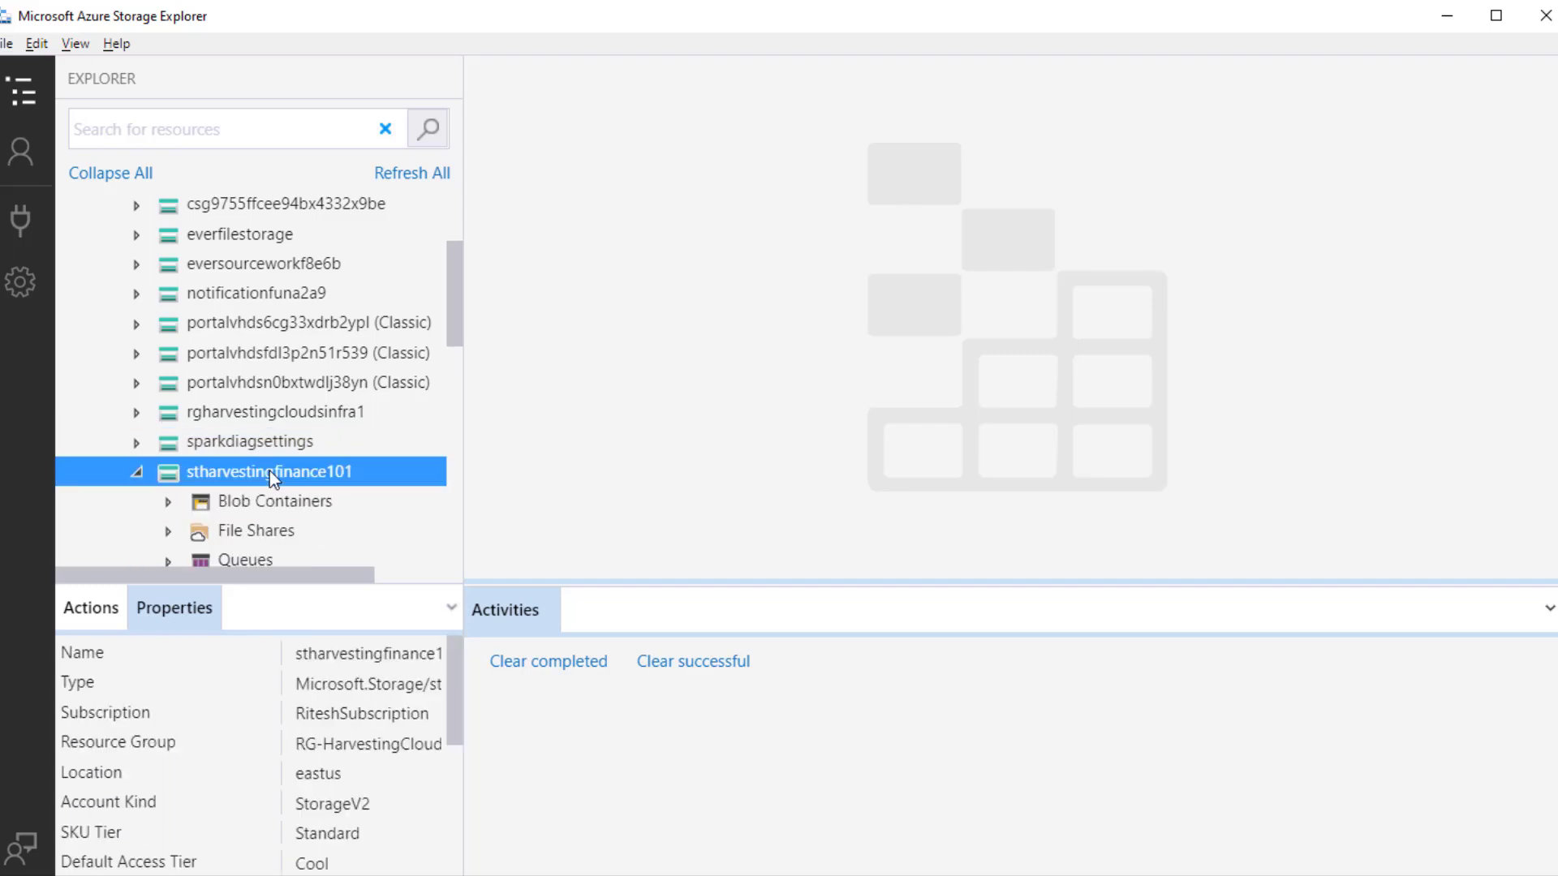
scroll(456, 383, "down", 3)
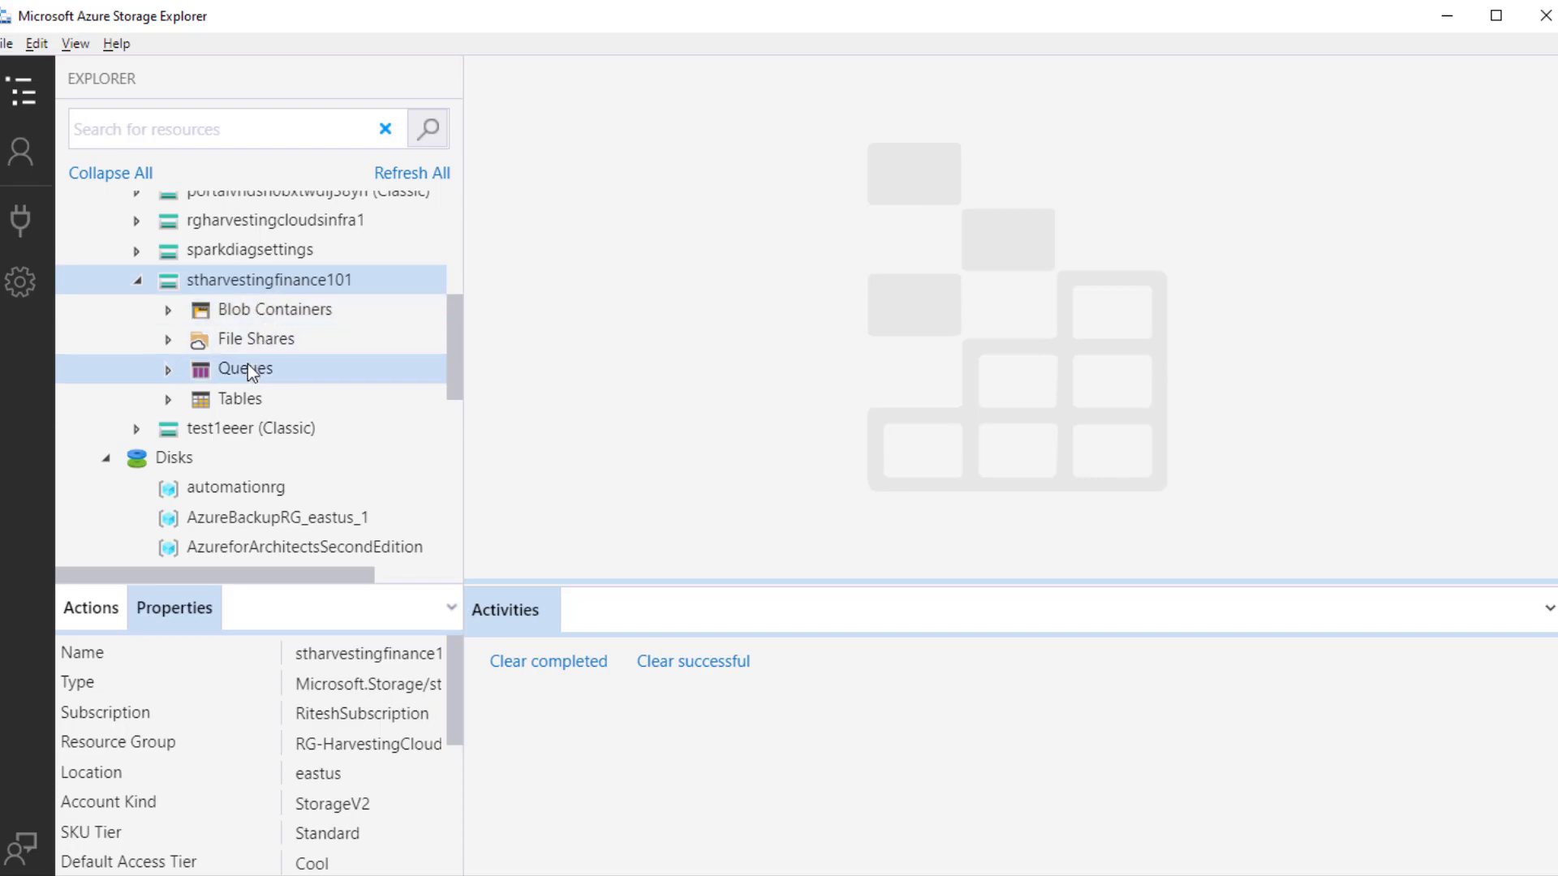
double_click(246, 309)
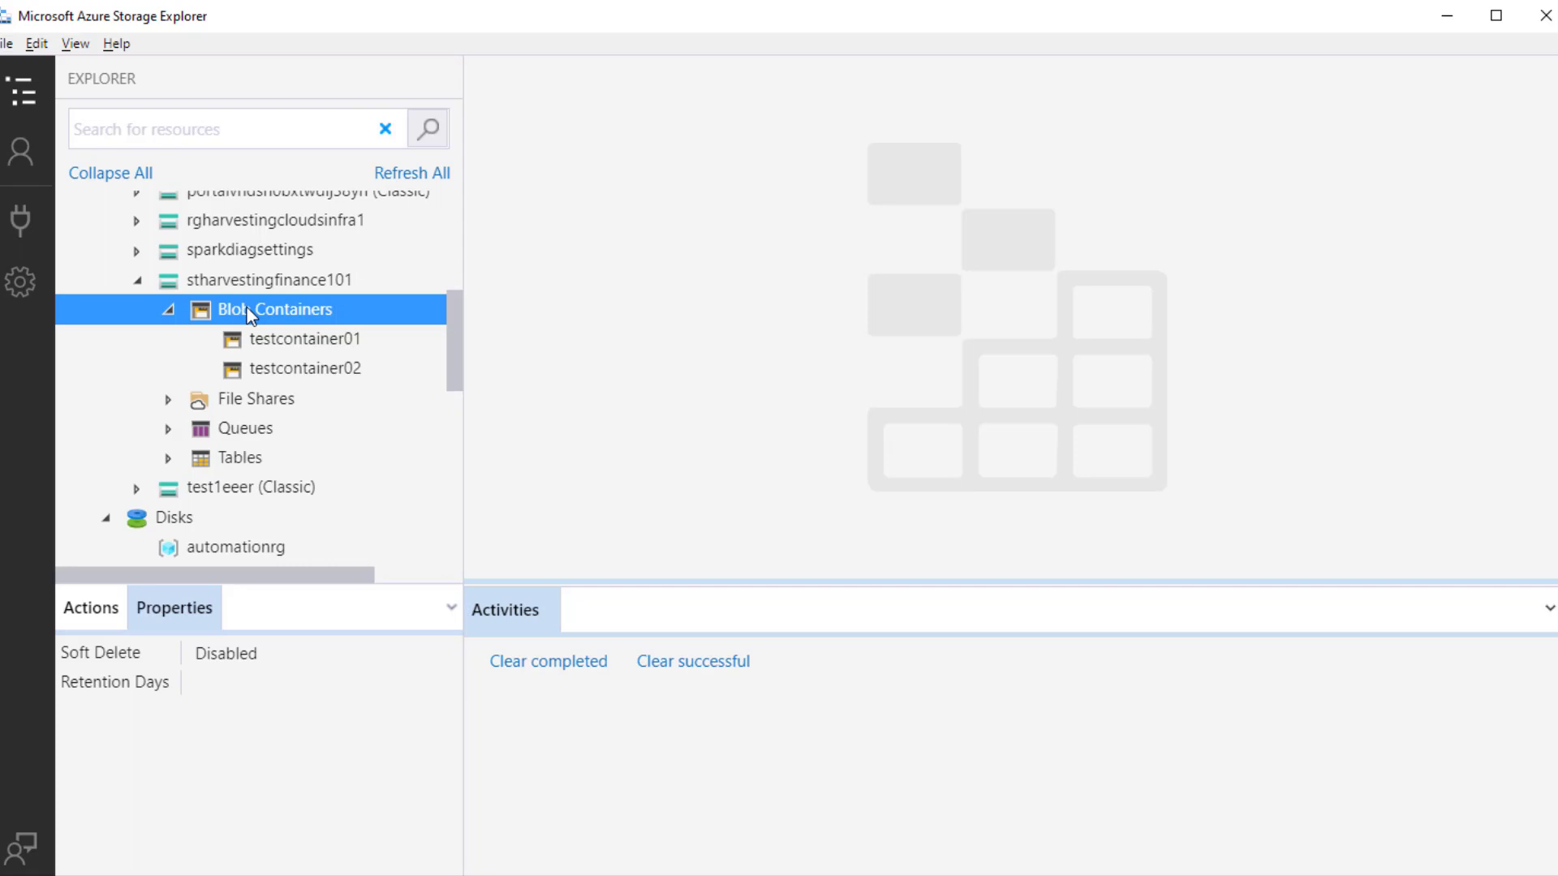
double_click(300, 344)
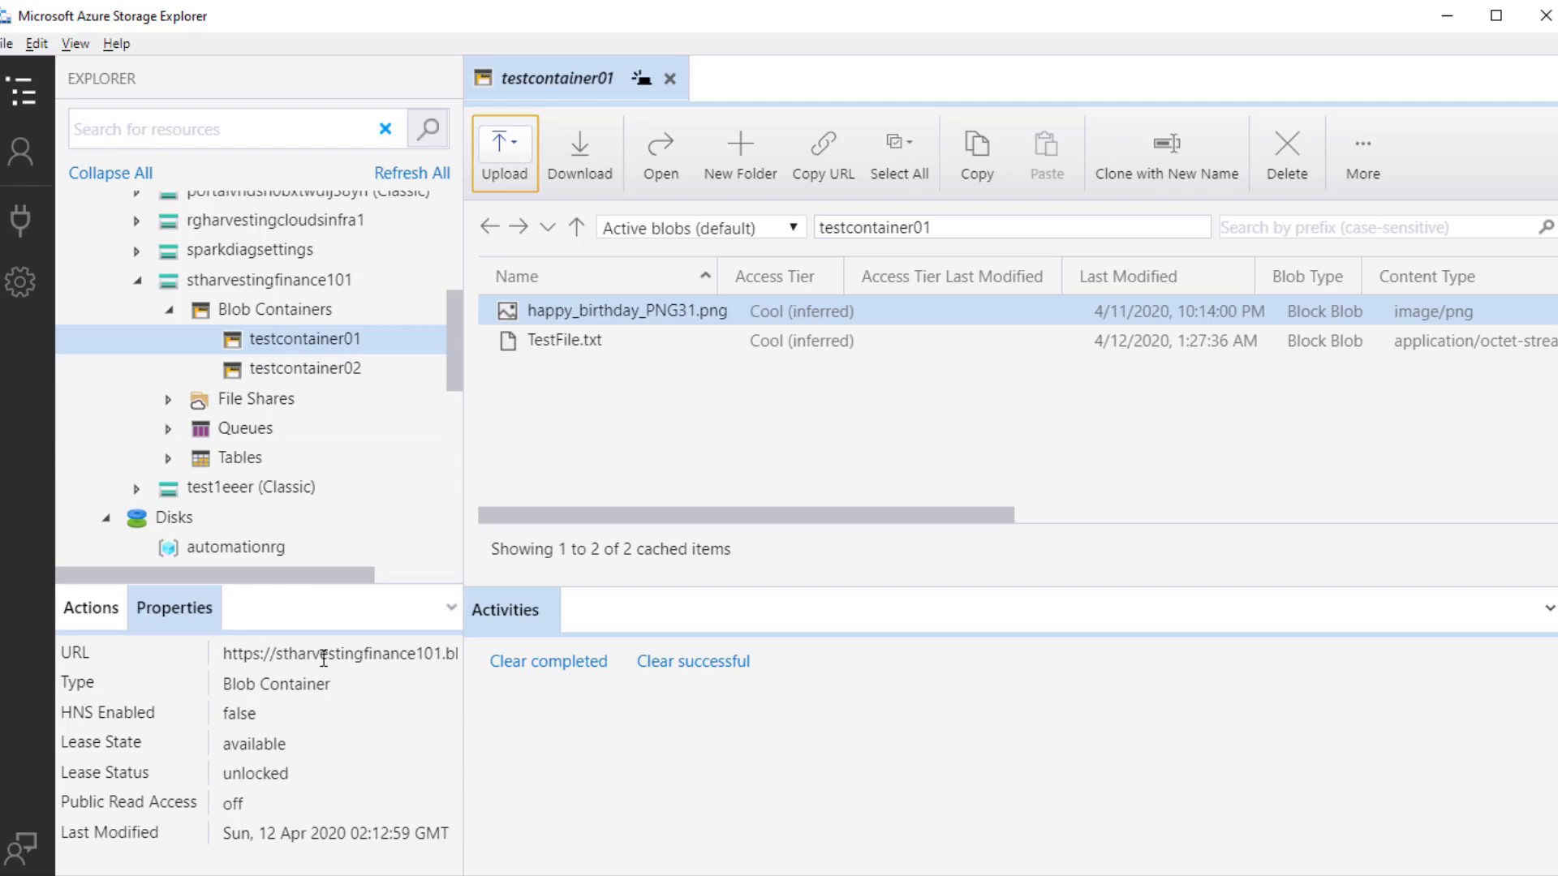
- Open testcontainer01's Actions panel and scroll through its container actions
left_click(92, 608)
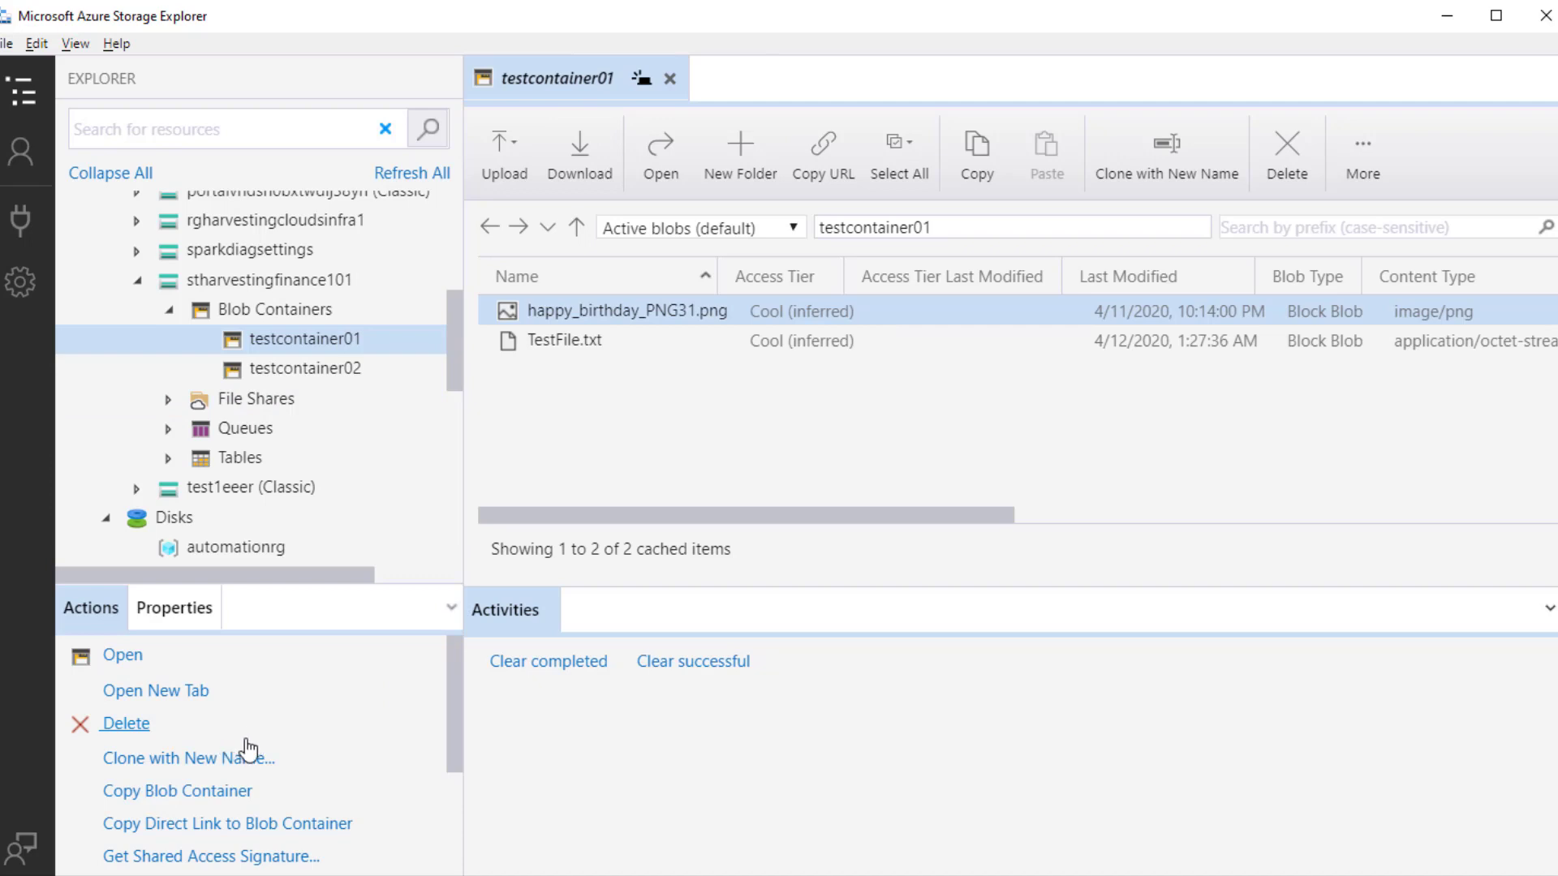
scroll(241, 746, "down", 3)
scroll(241, 747, "up", 3)
scroll(317, 739, "down", 3)
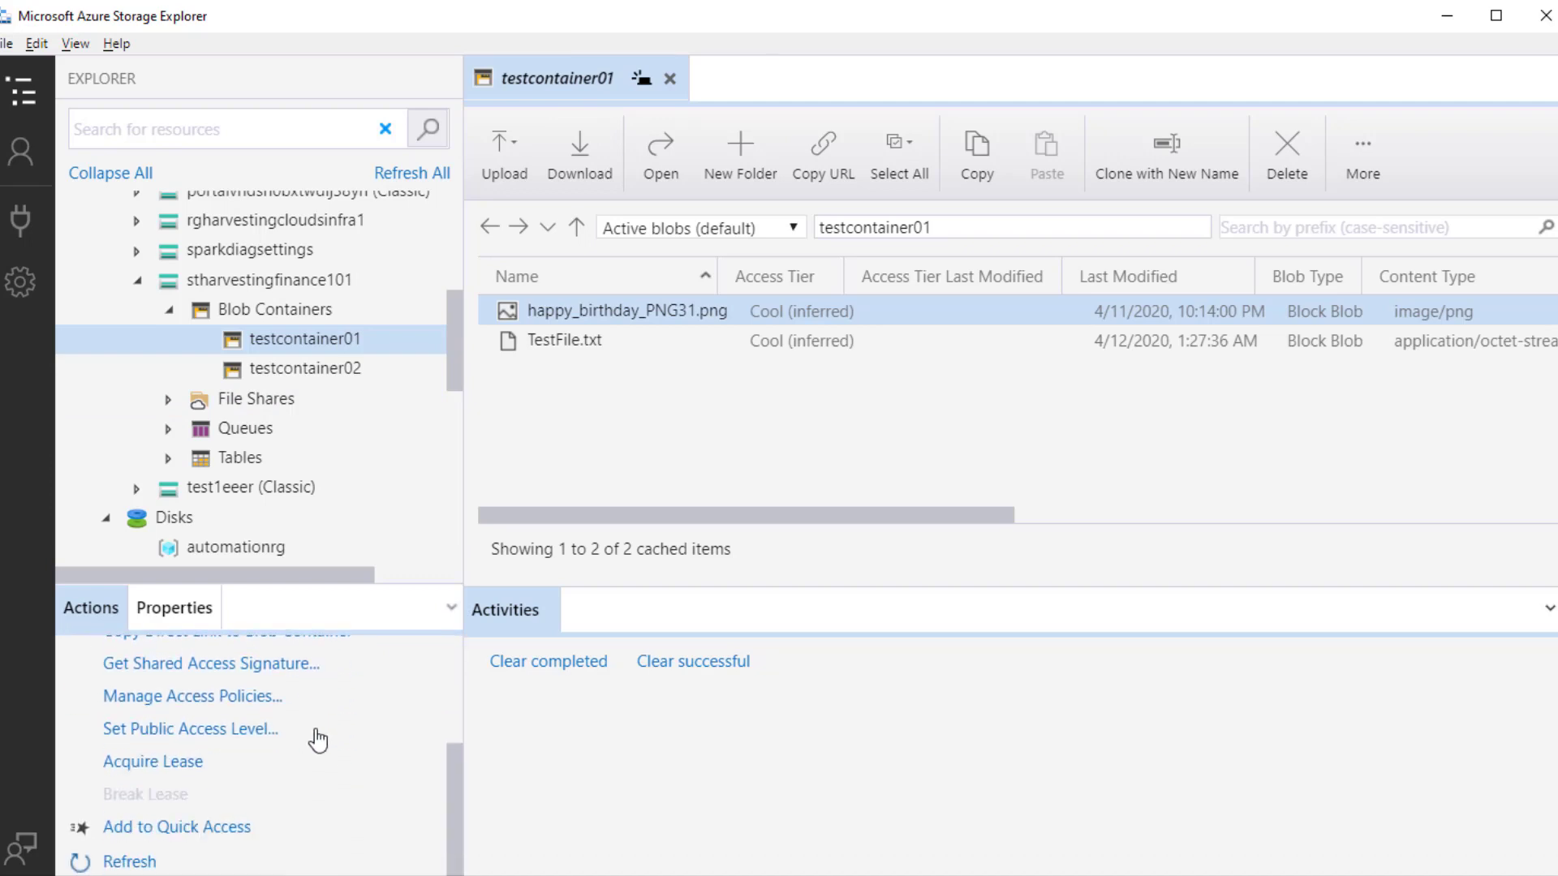
scroll(317, 739, "up", 3)
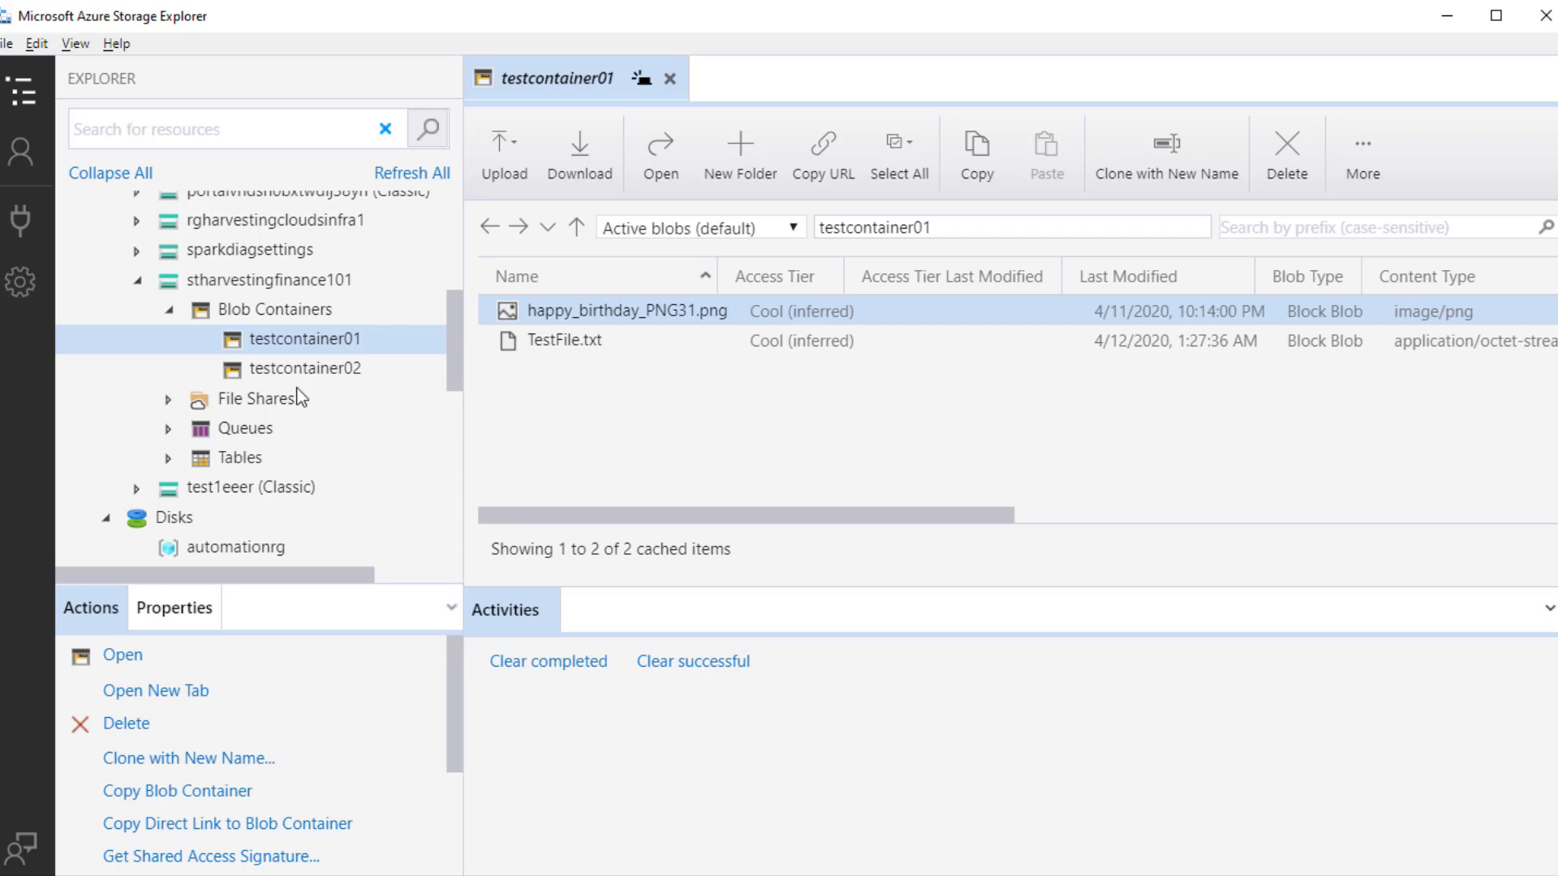
- Collapse the storage account, Disks, Storage Accounts and subscription nodes, then select the subscription
left_click(138, 281)
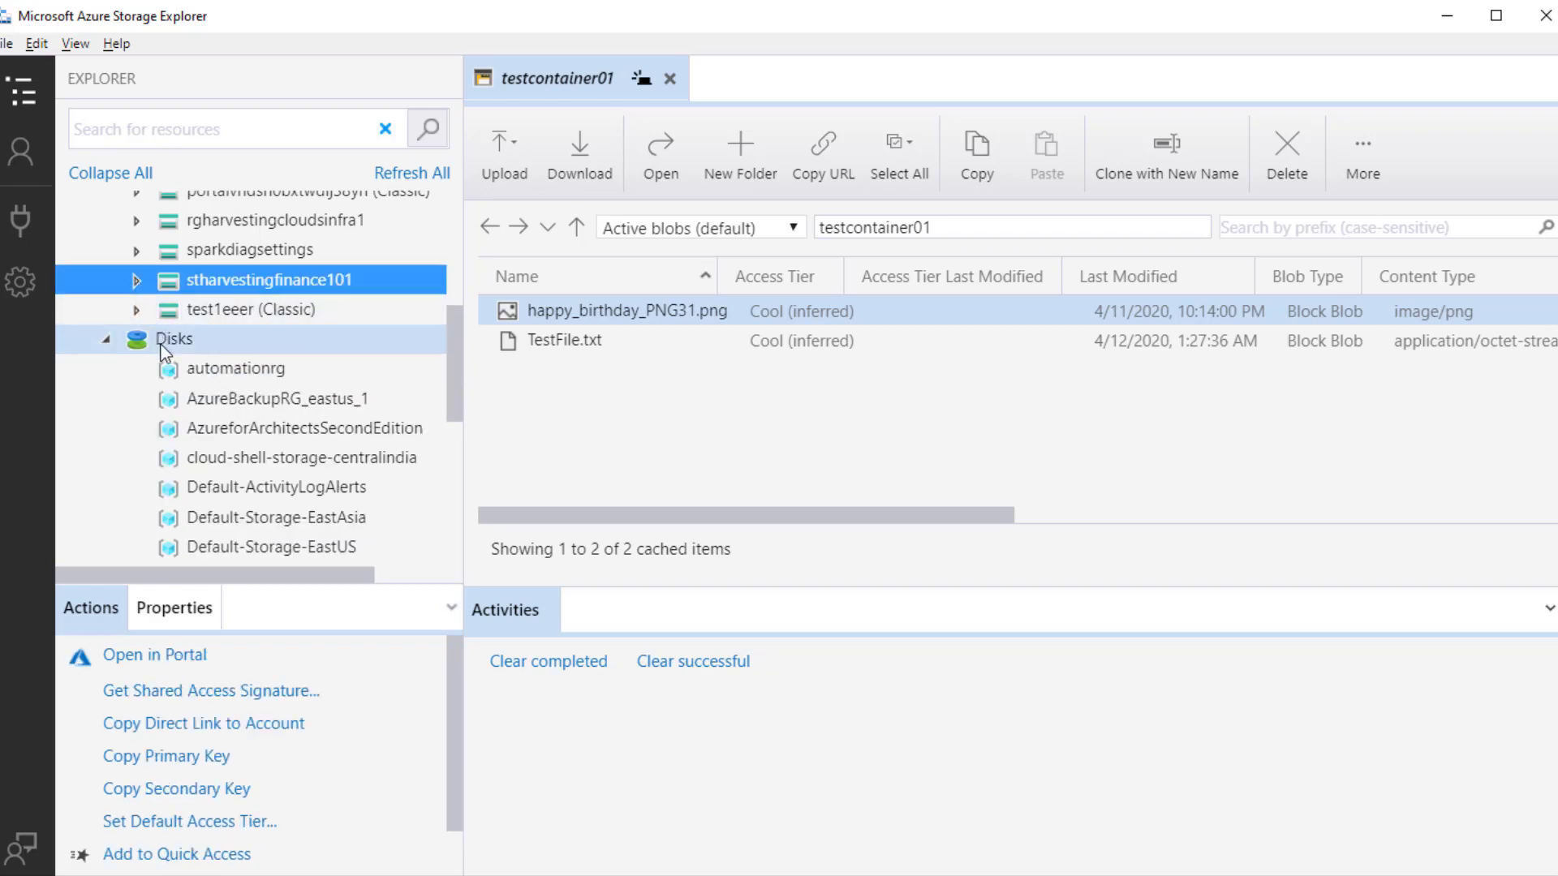
left_click(106, 338)
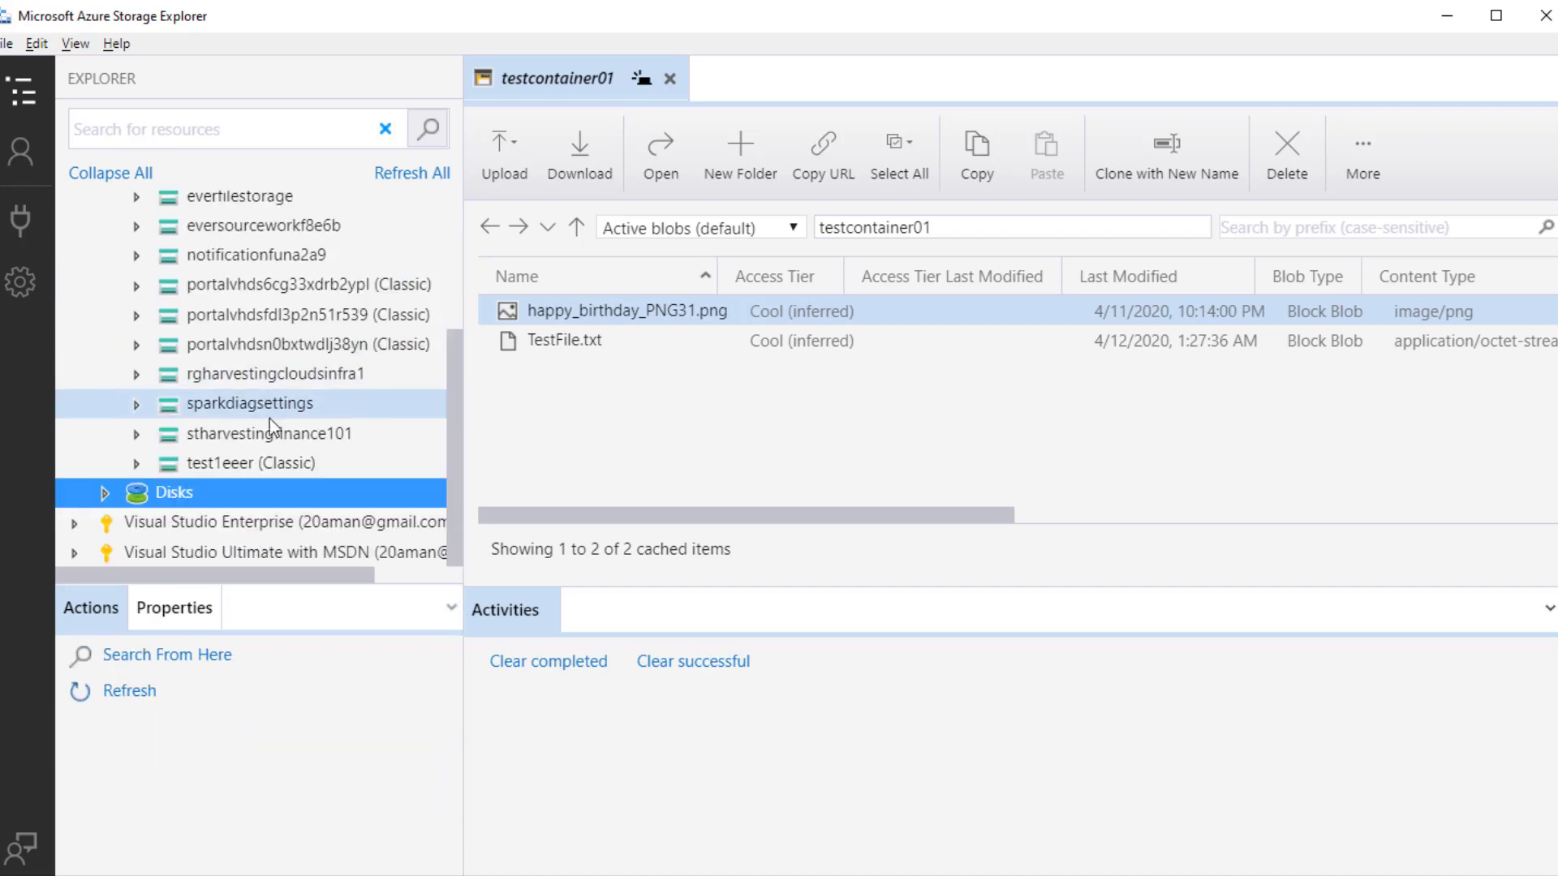
left_click(190, 500)
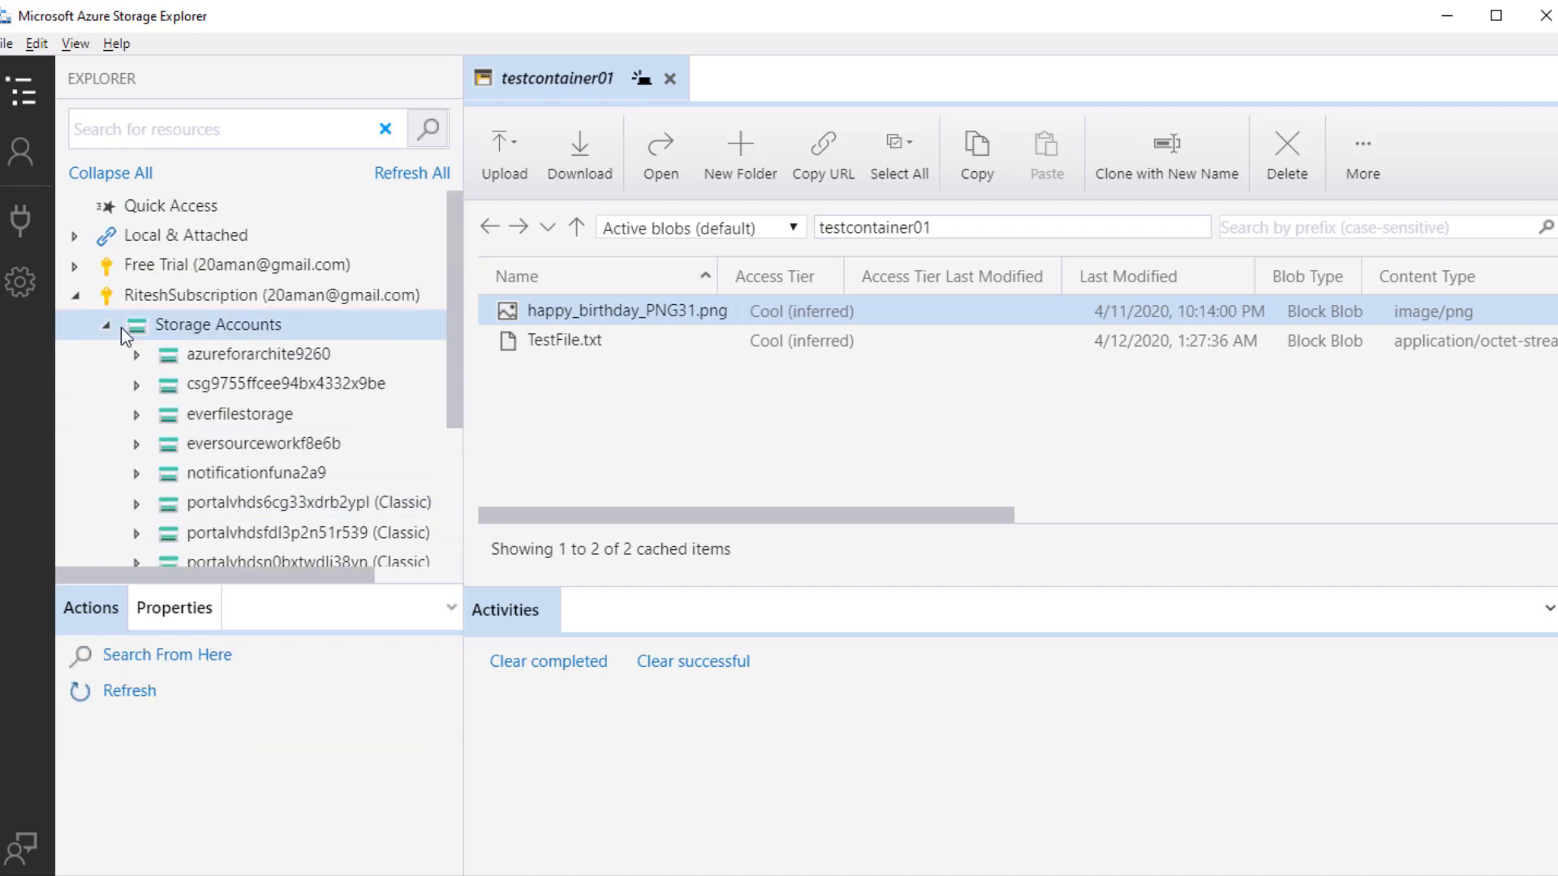
left_click(109, 327)
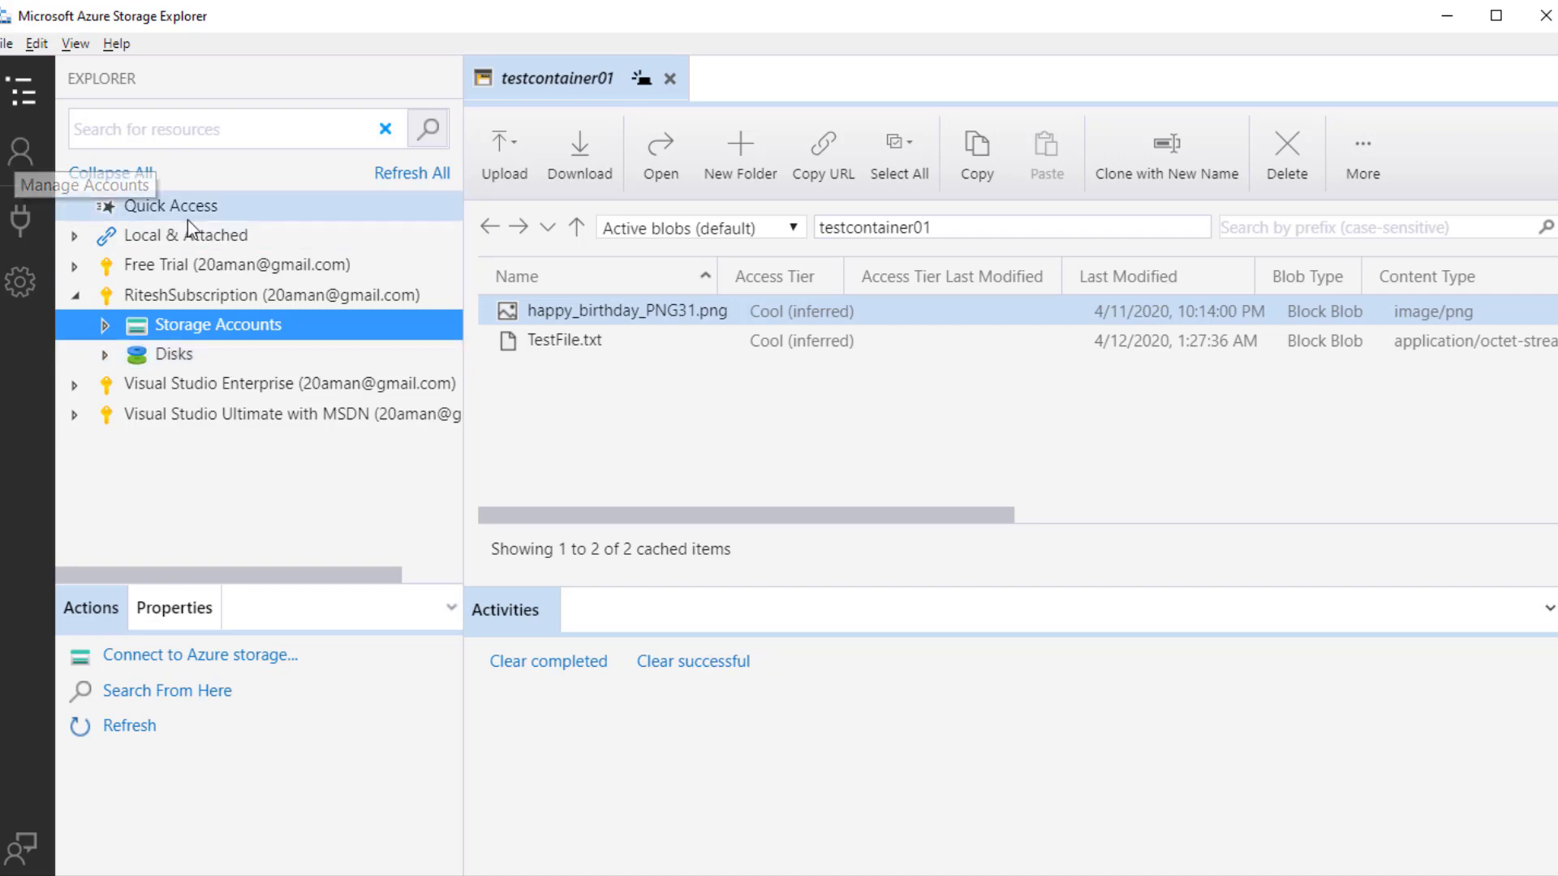
left_click(76, 297)
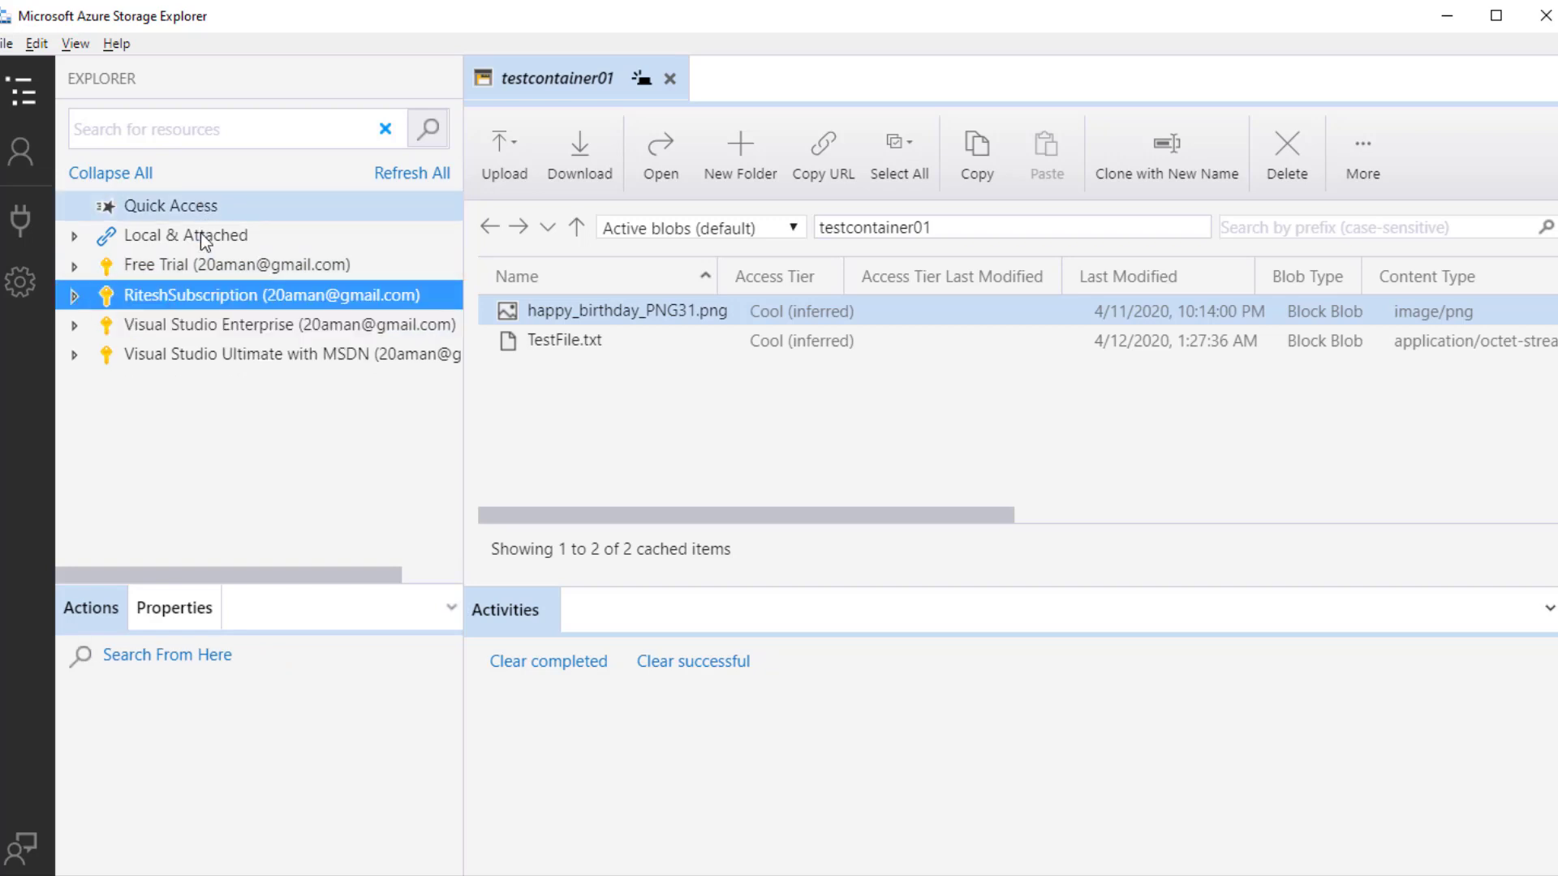
left_click(198, 305)
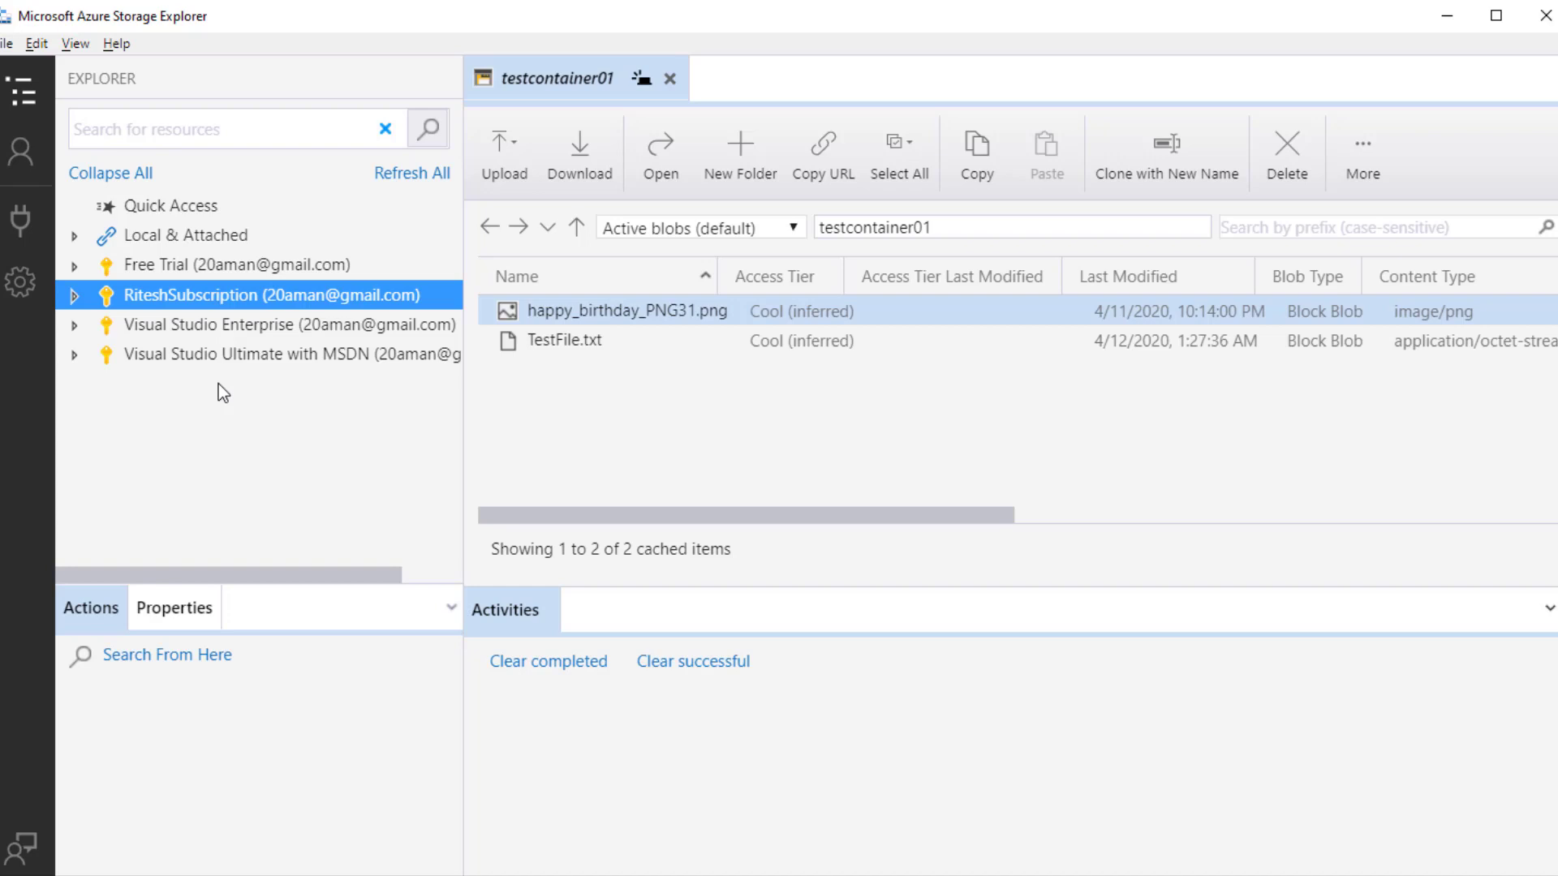
- Start a new storage connection in Storage Explorer and choose the connection-string option
left_click(18, 221)
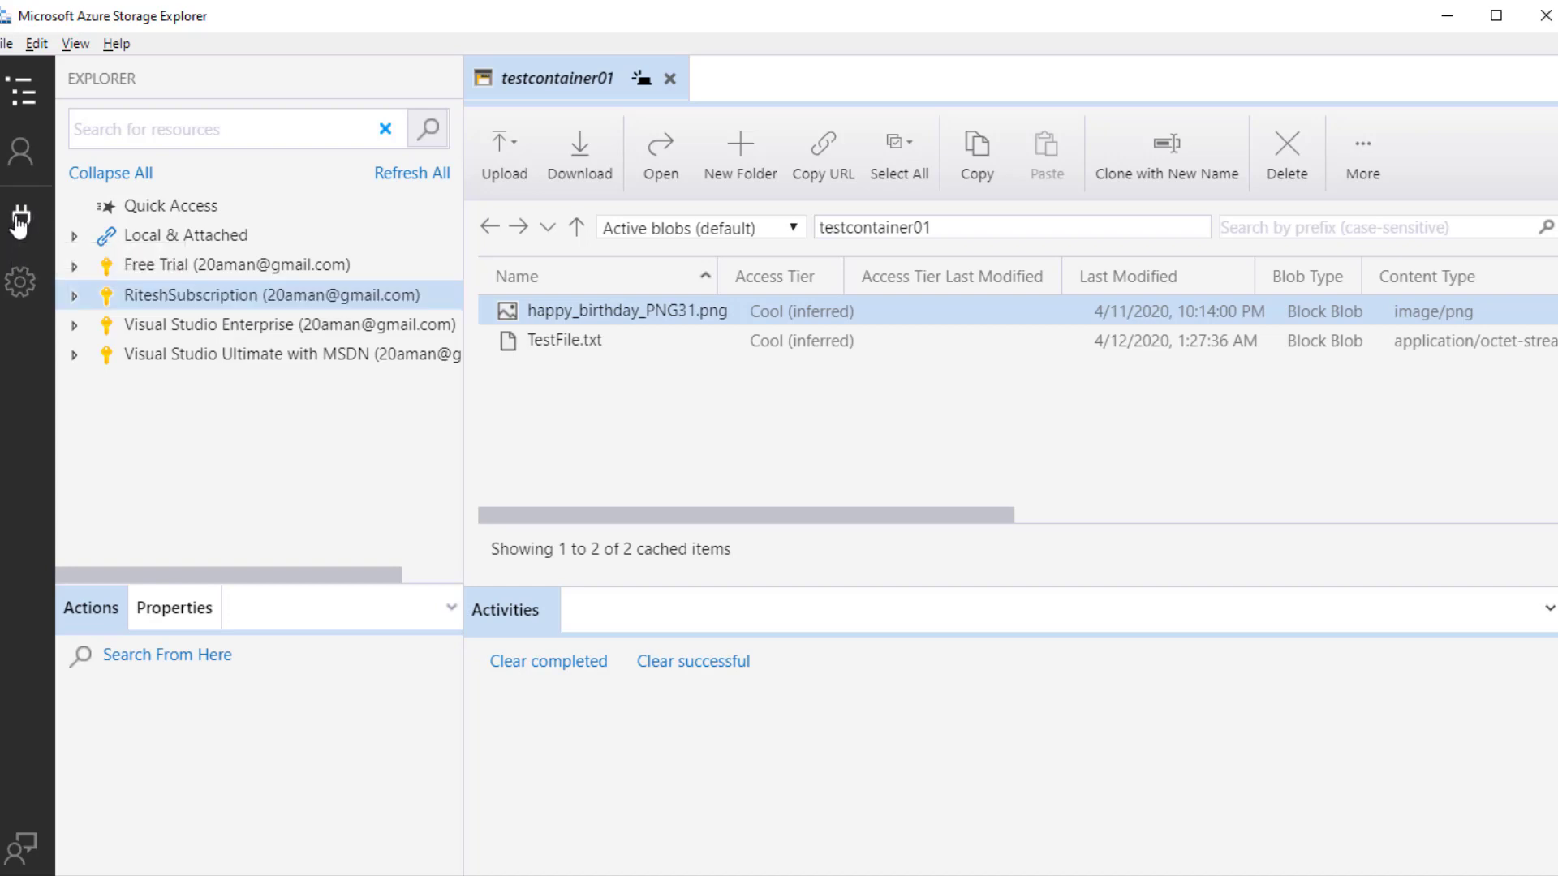
left_click_drag(889, 248, 691, 118)
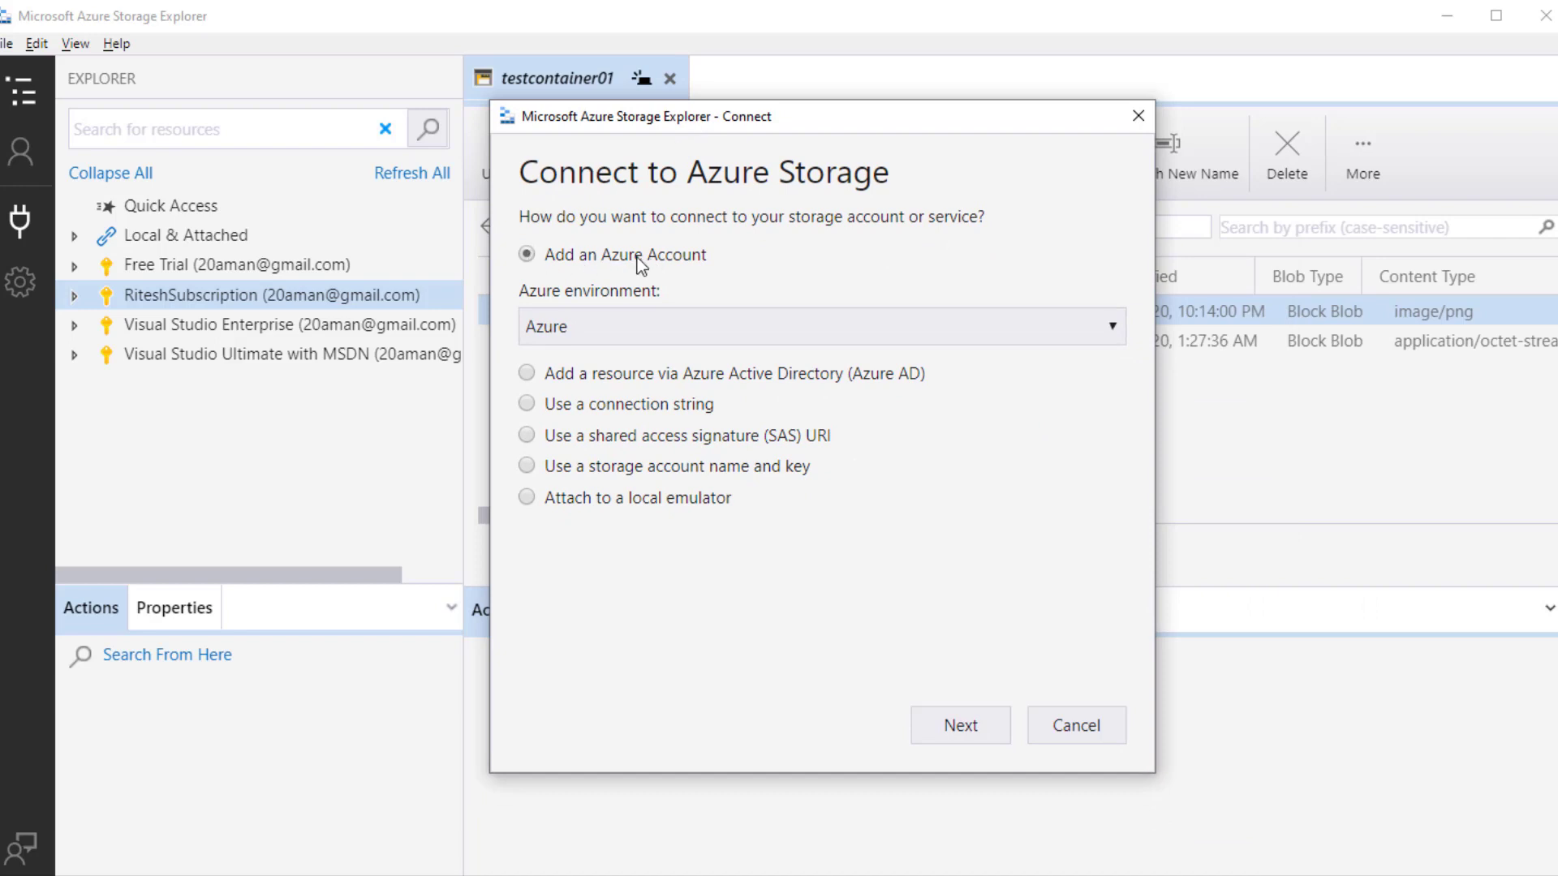
left_click(533, 405)
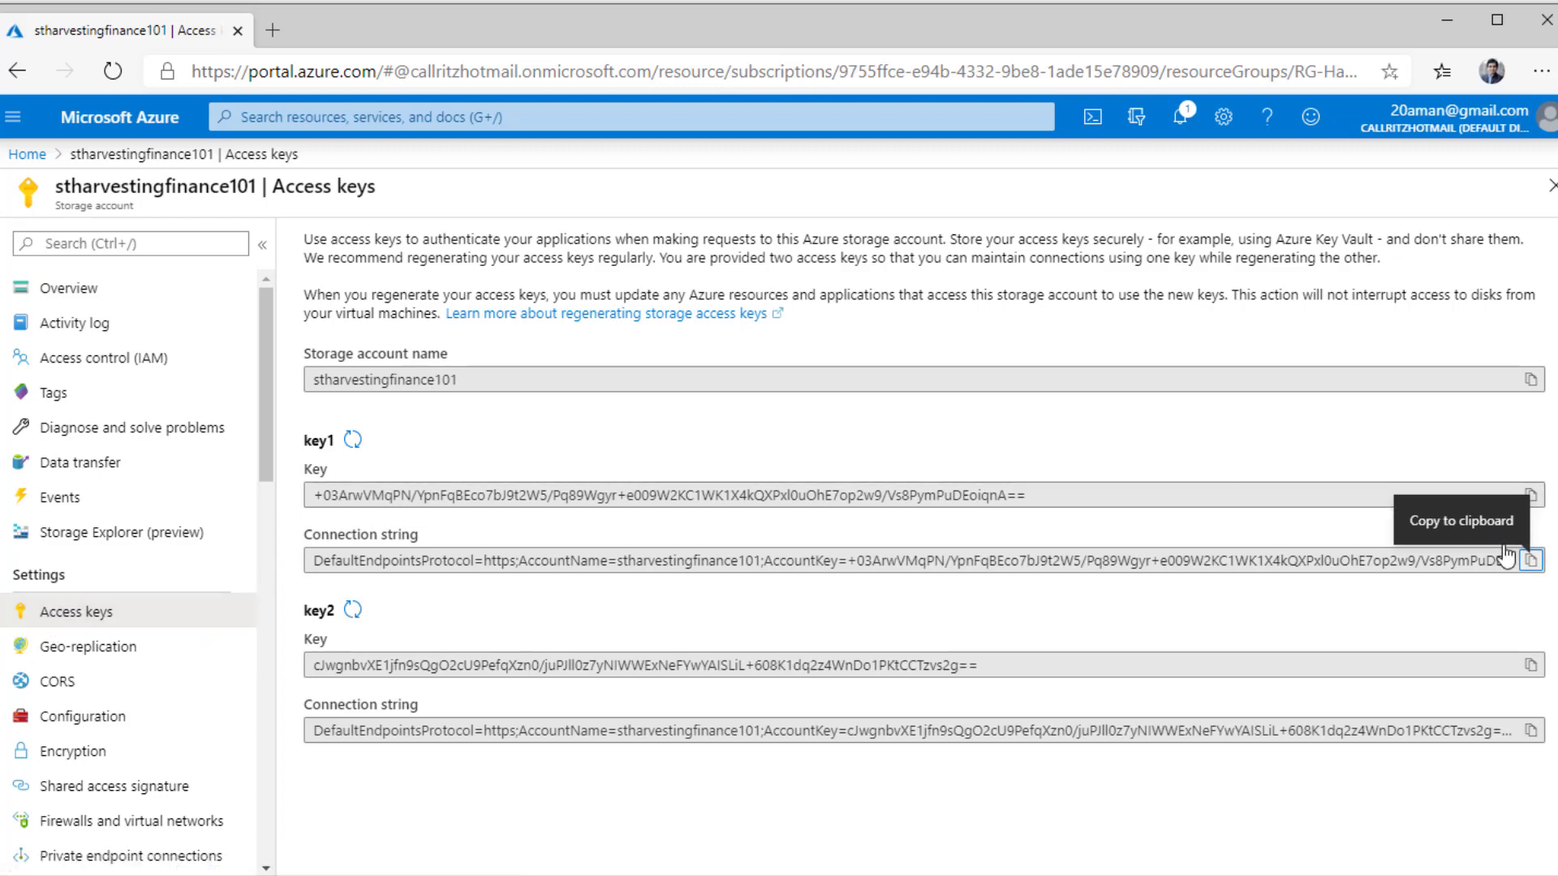
- Copy the key1 connection string of stharvestingfinance101 from the Access keys page
left_click(1530, 561)
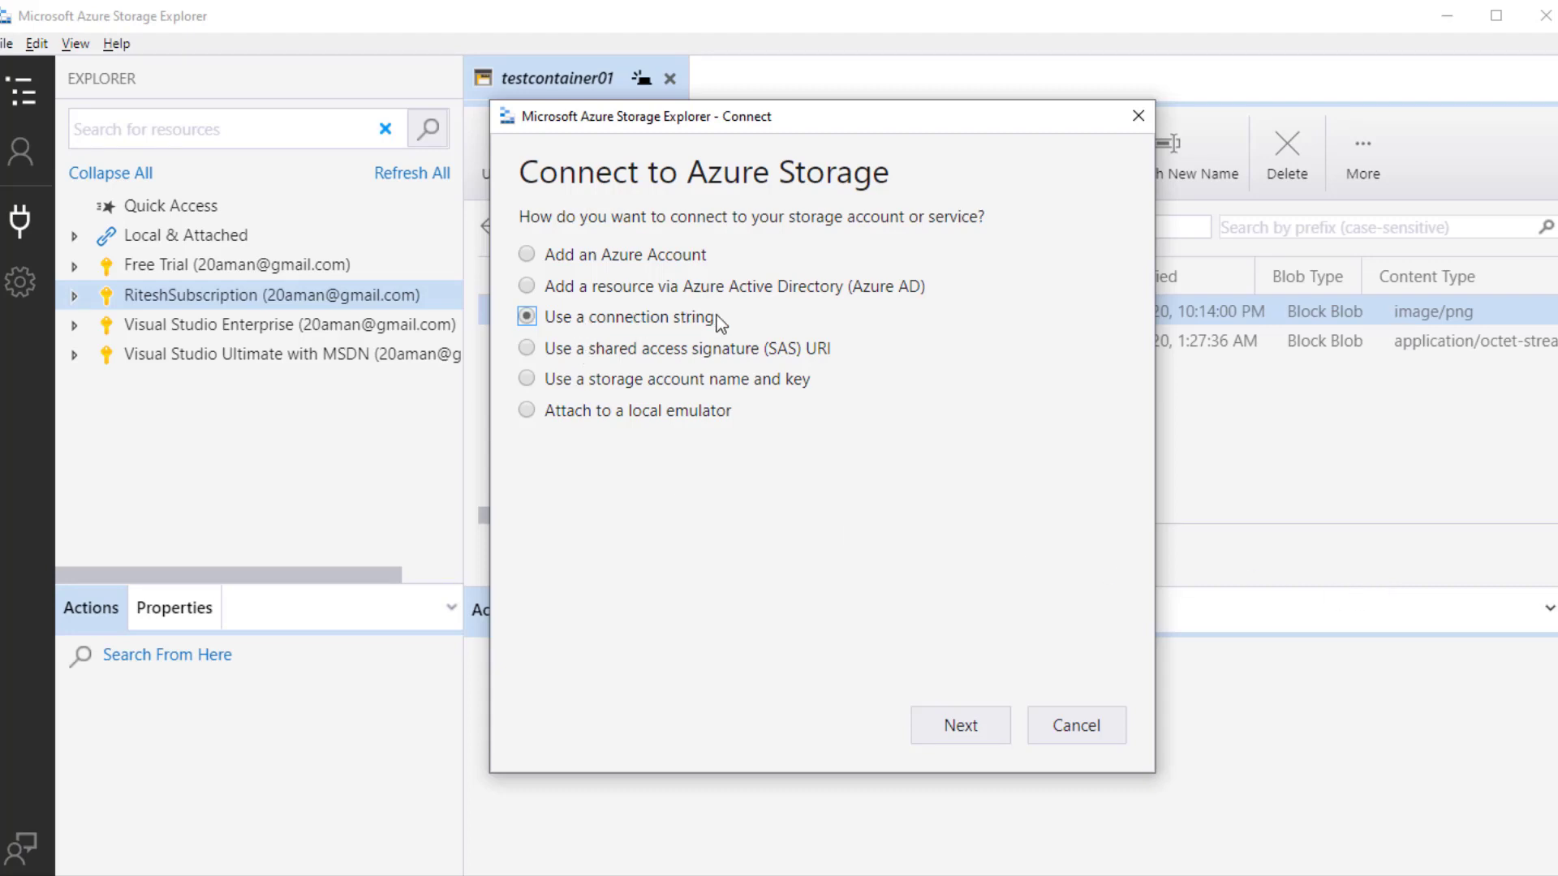
- Enter display name testcon01, paste the copied connection string, and continue to the summary
left_click(943, 722)
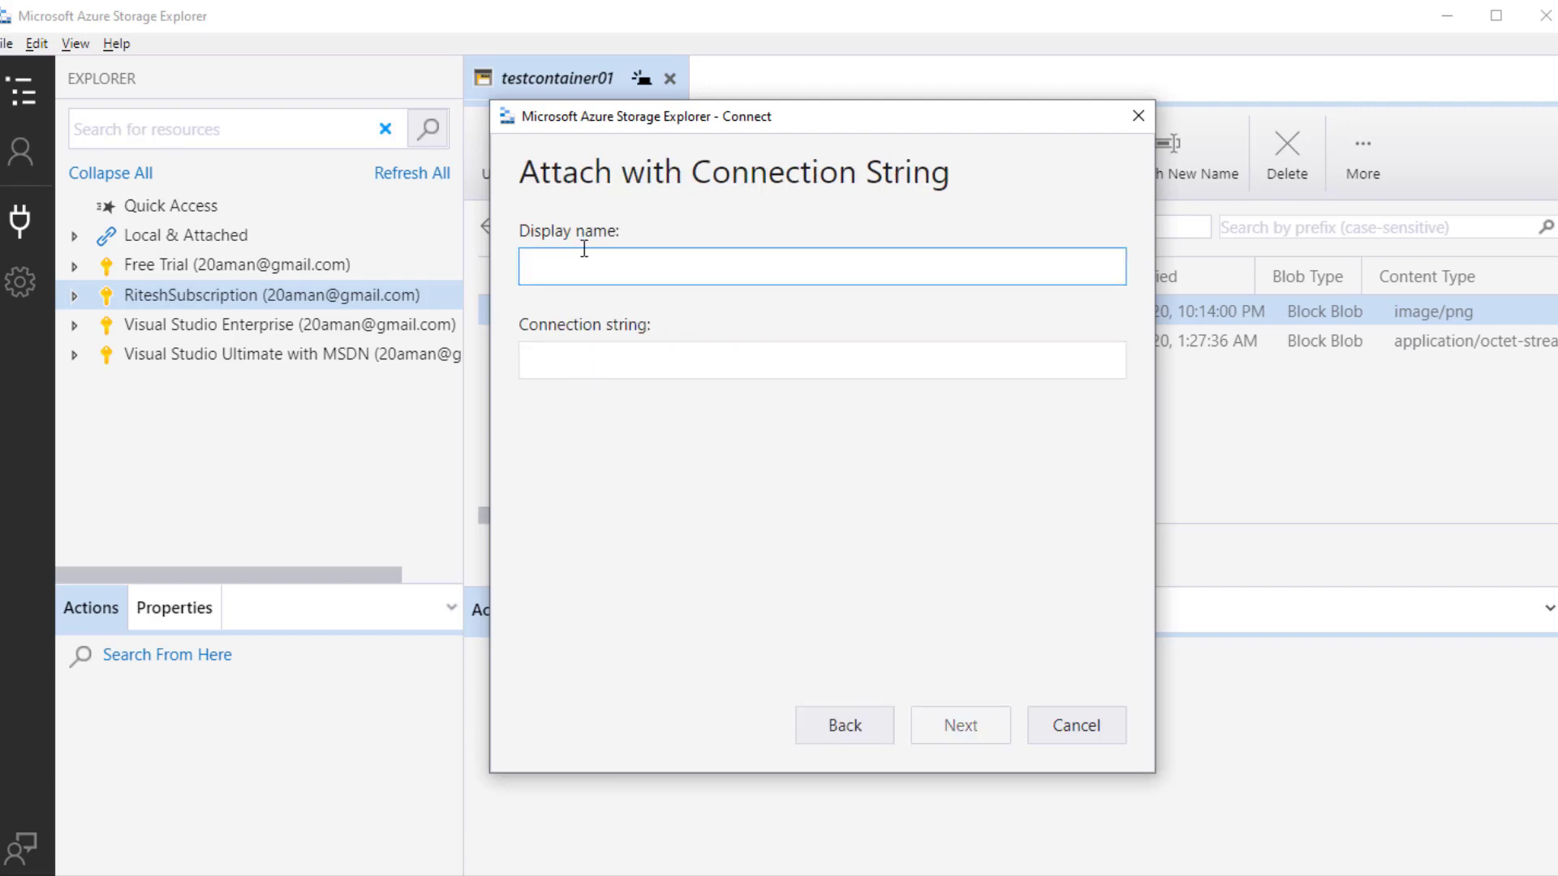
type("testcon01")
left_click(577, 362)
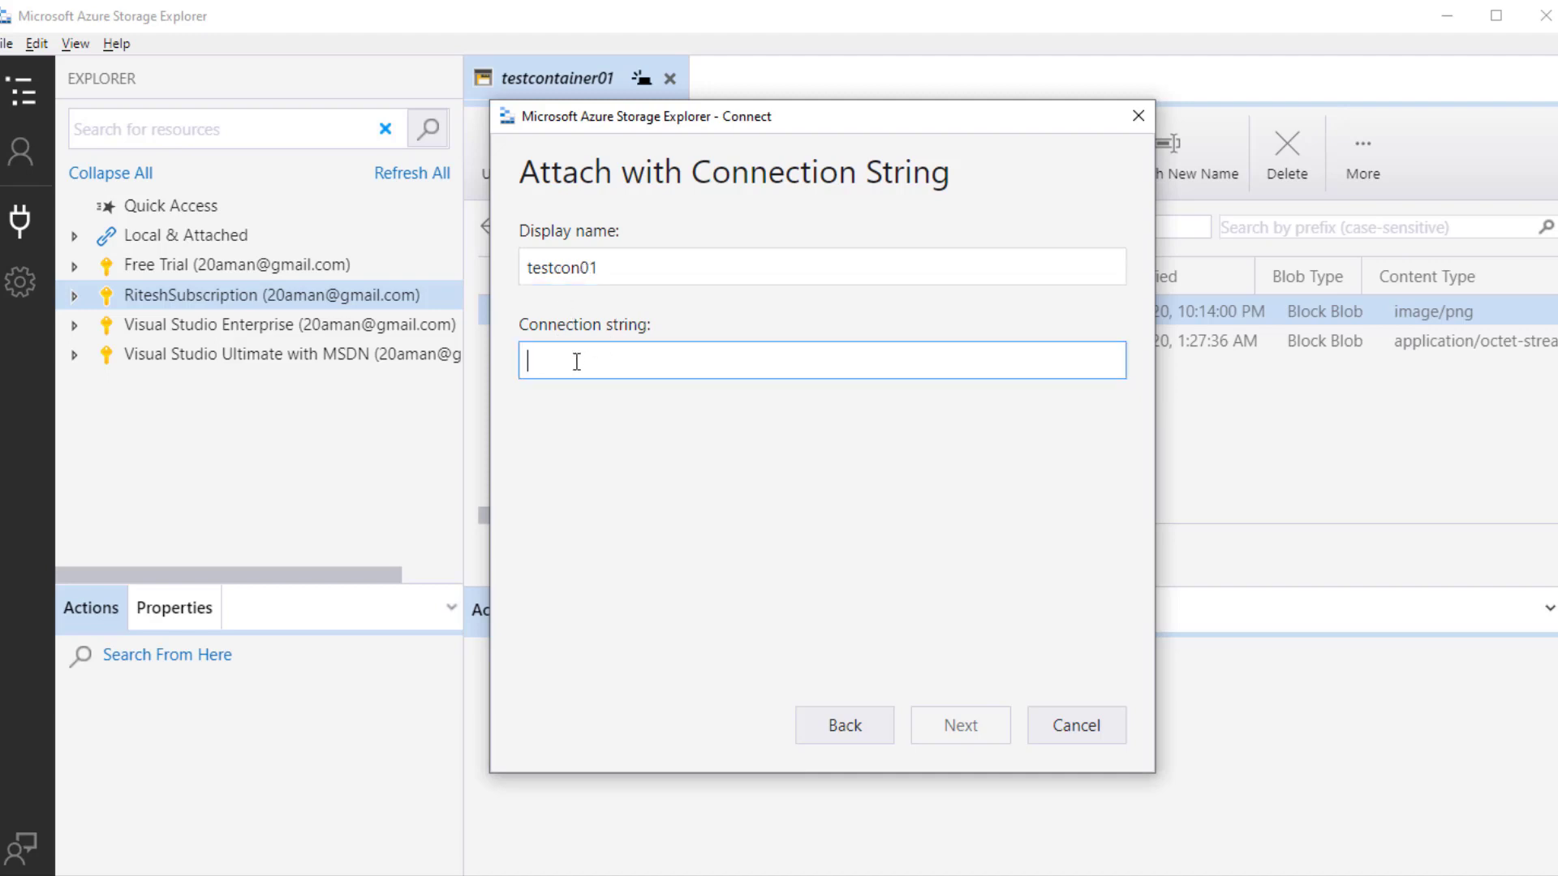
key("ctrl+v")
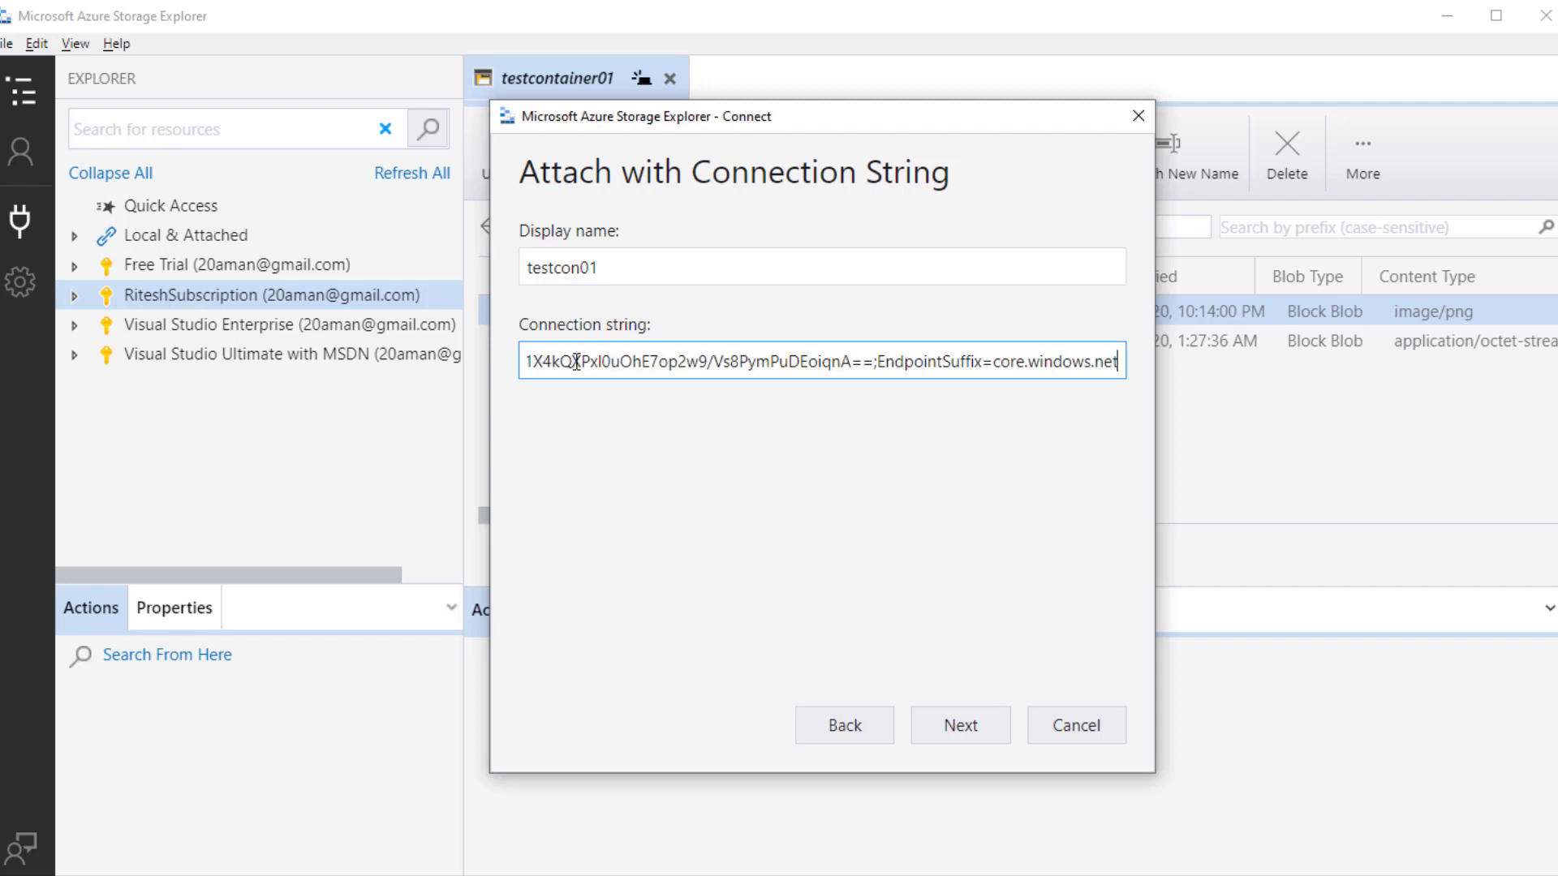
left_click(933, 720)
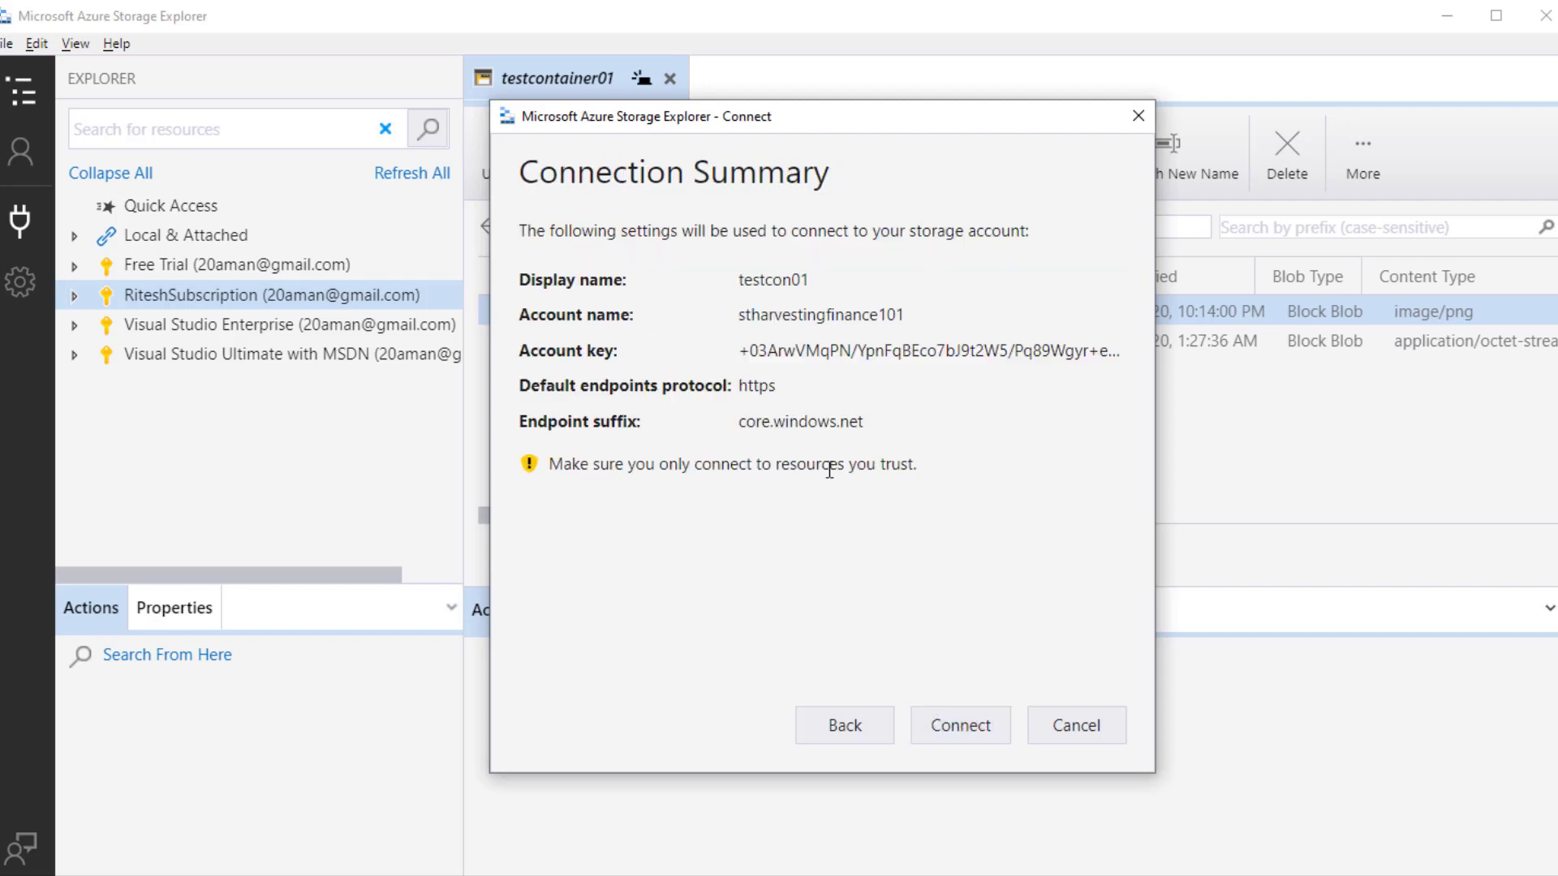
- Check the summary's account name stharvestingfinance101 and https protocol, then connect testcon01
double_click(804, 314)
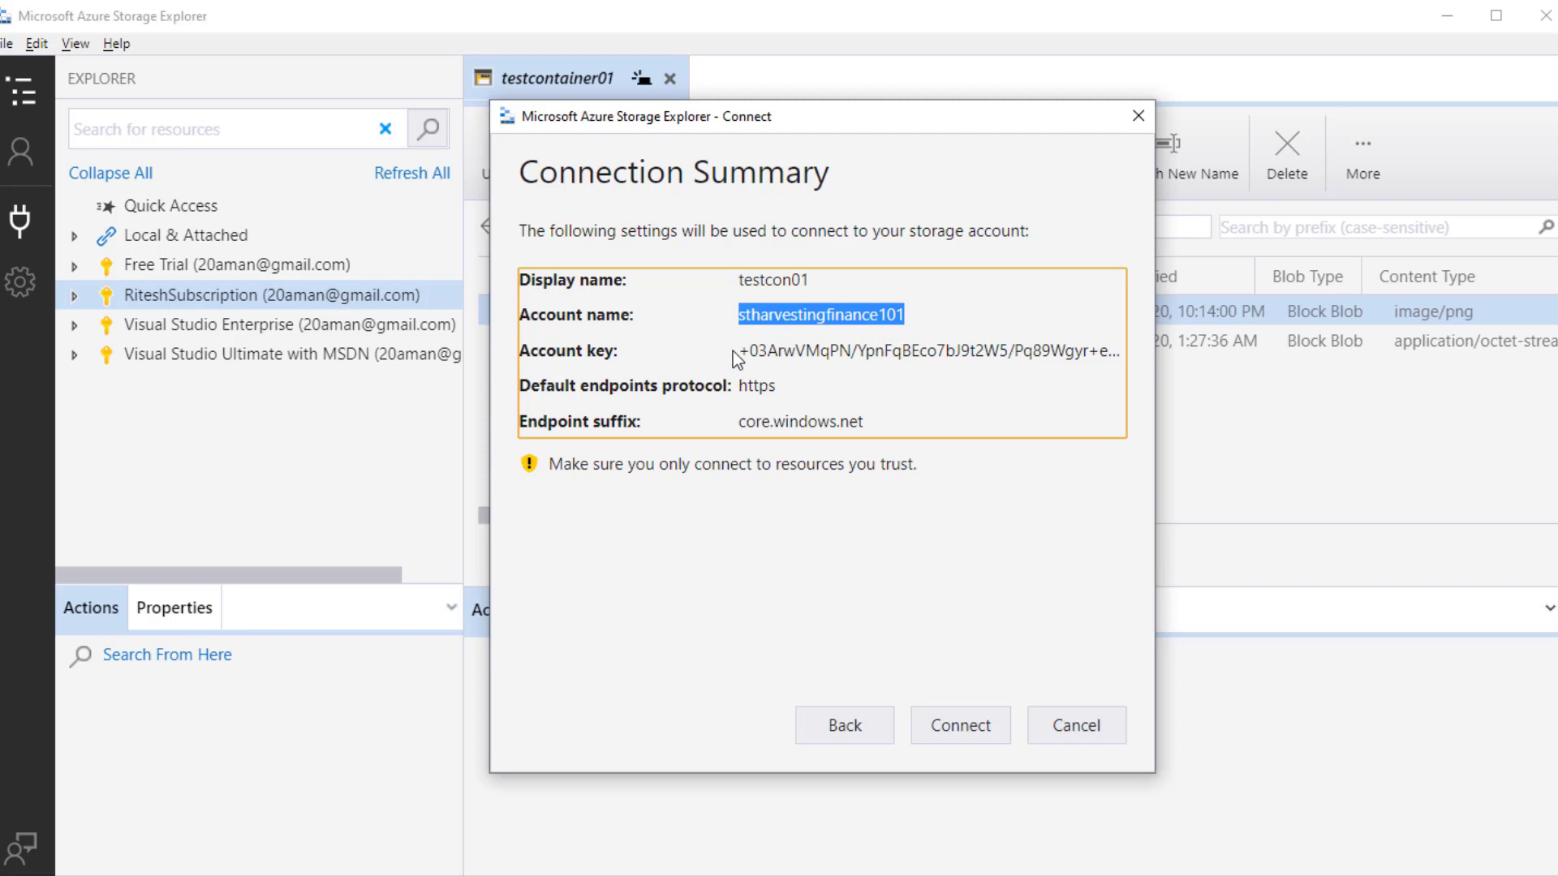
left_click(755, 387)
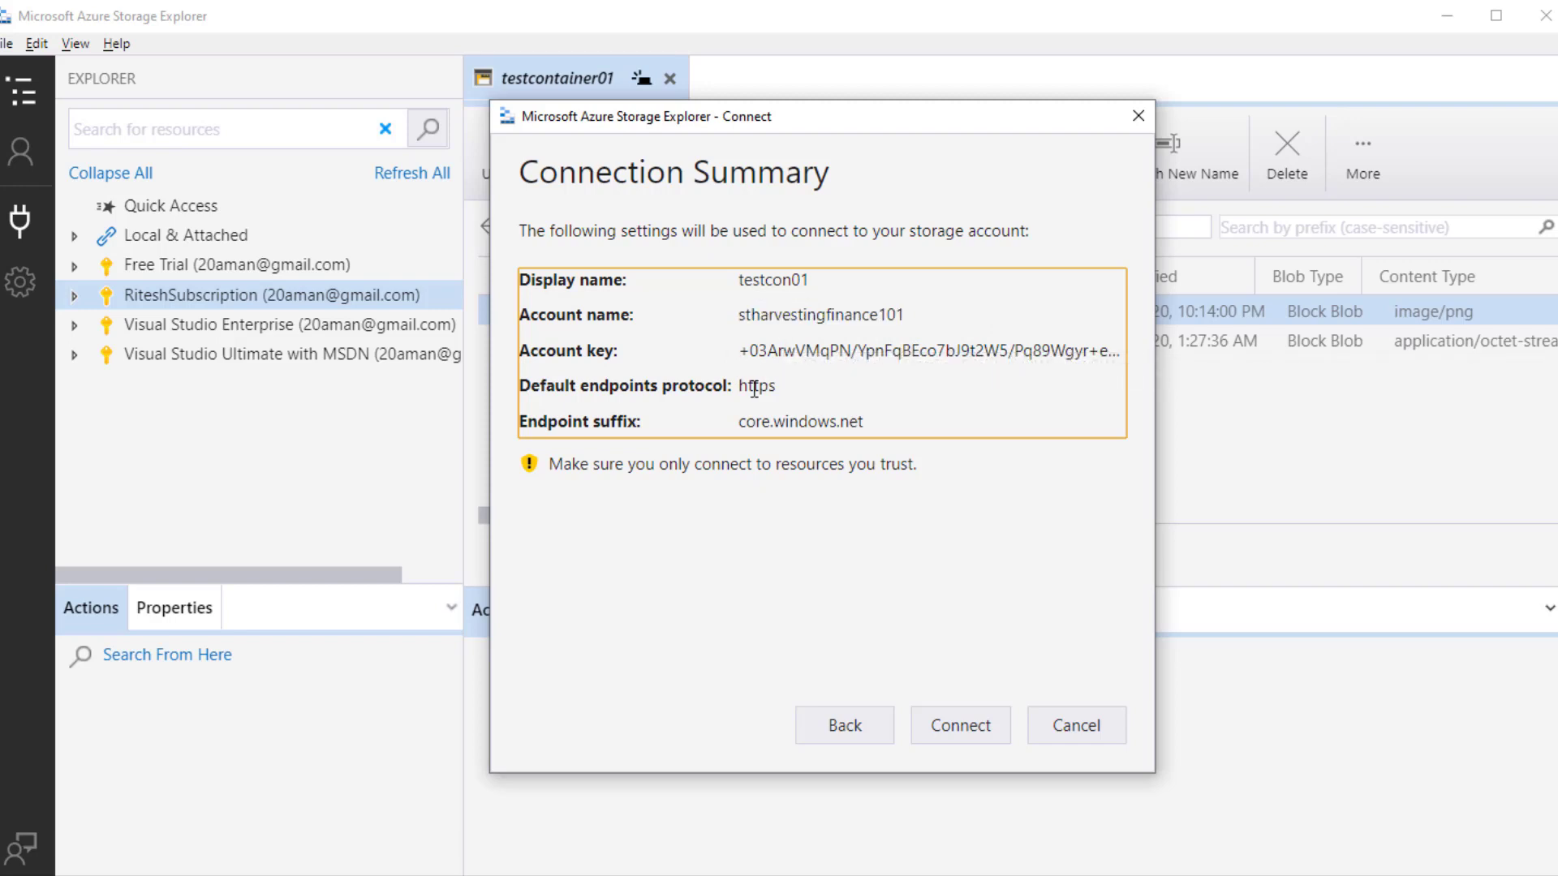
double_click(754, 388)
left_click(731, 445)
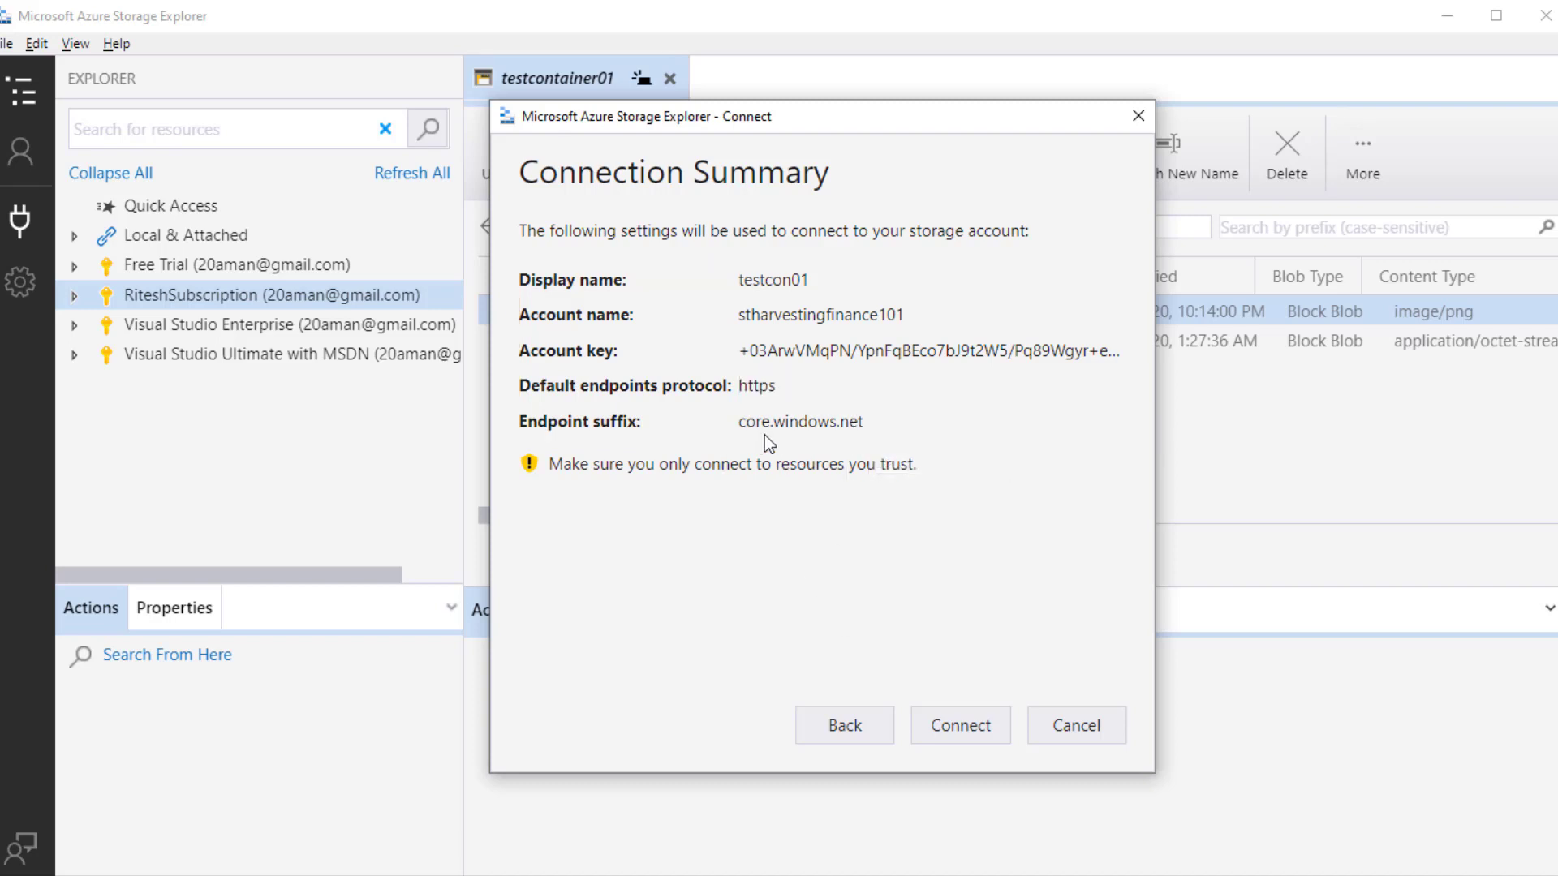
left_click(960, 724)
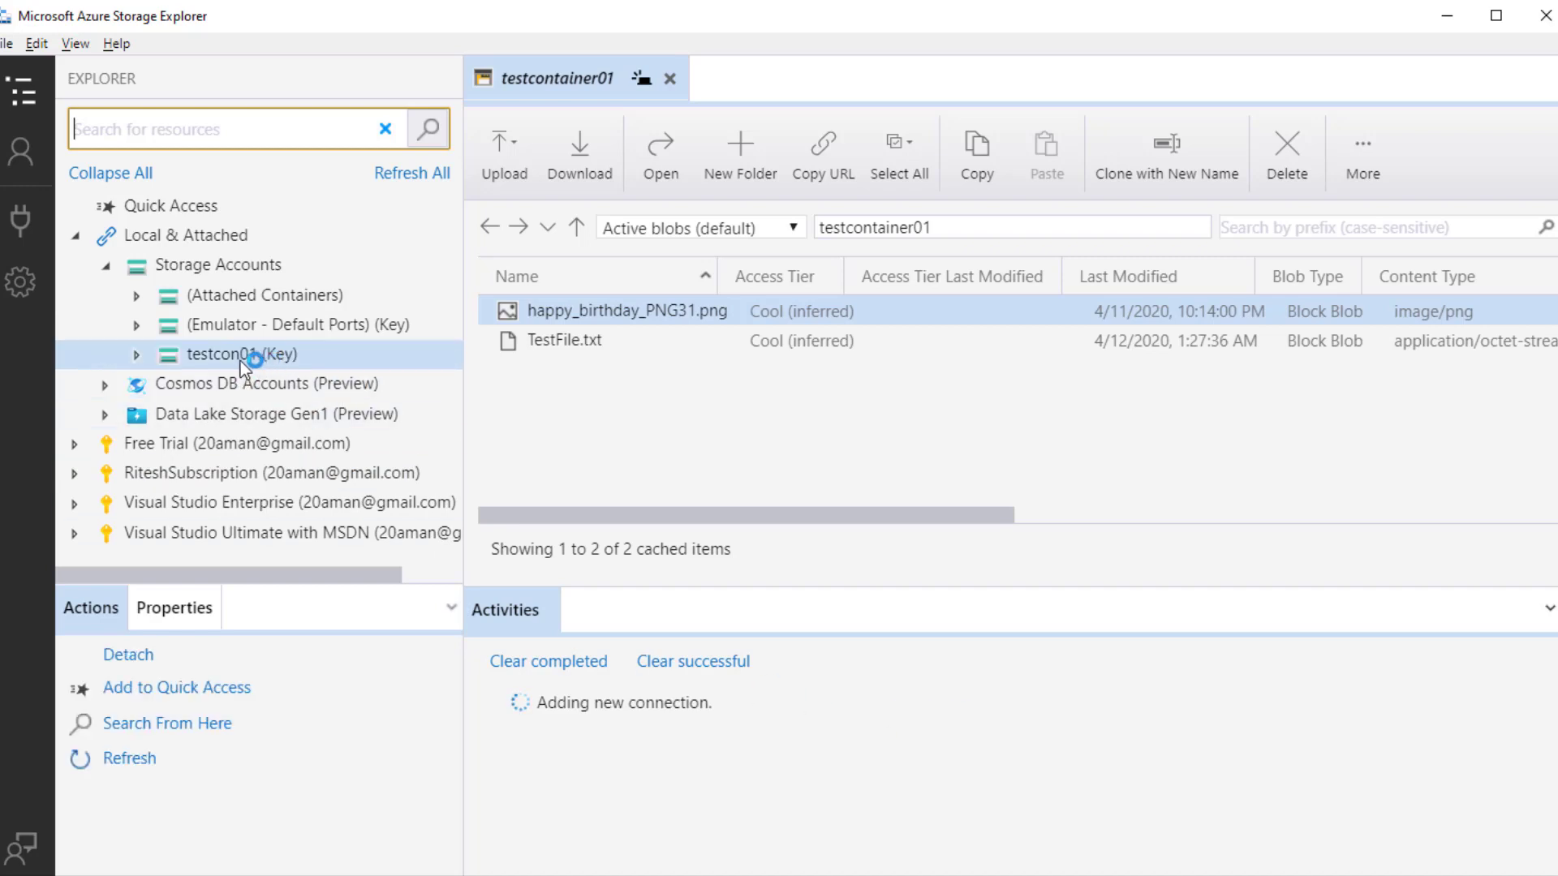
left_click(222, 354)
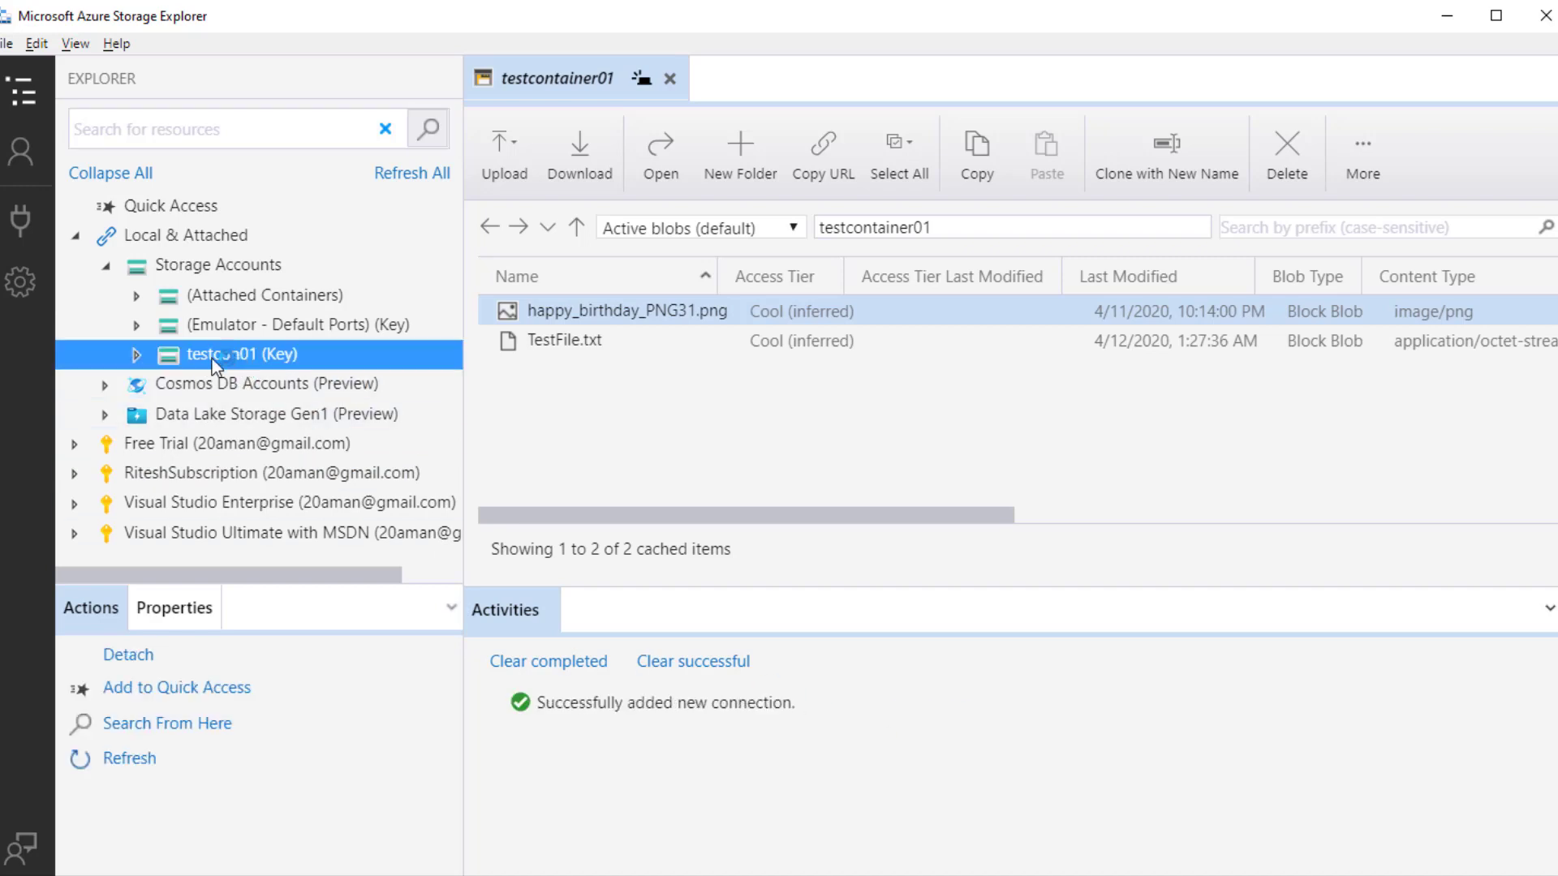
left_click(138, 354)
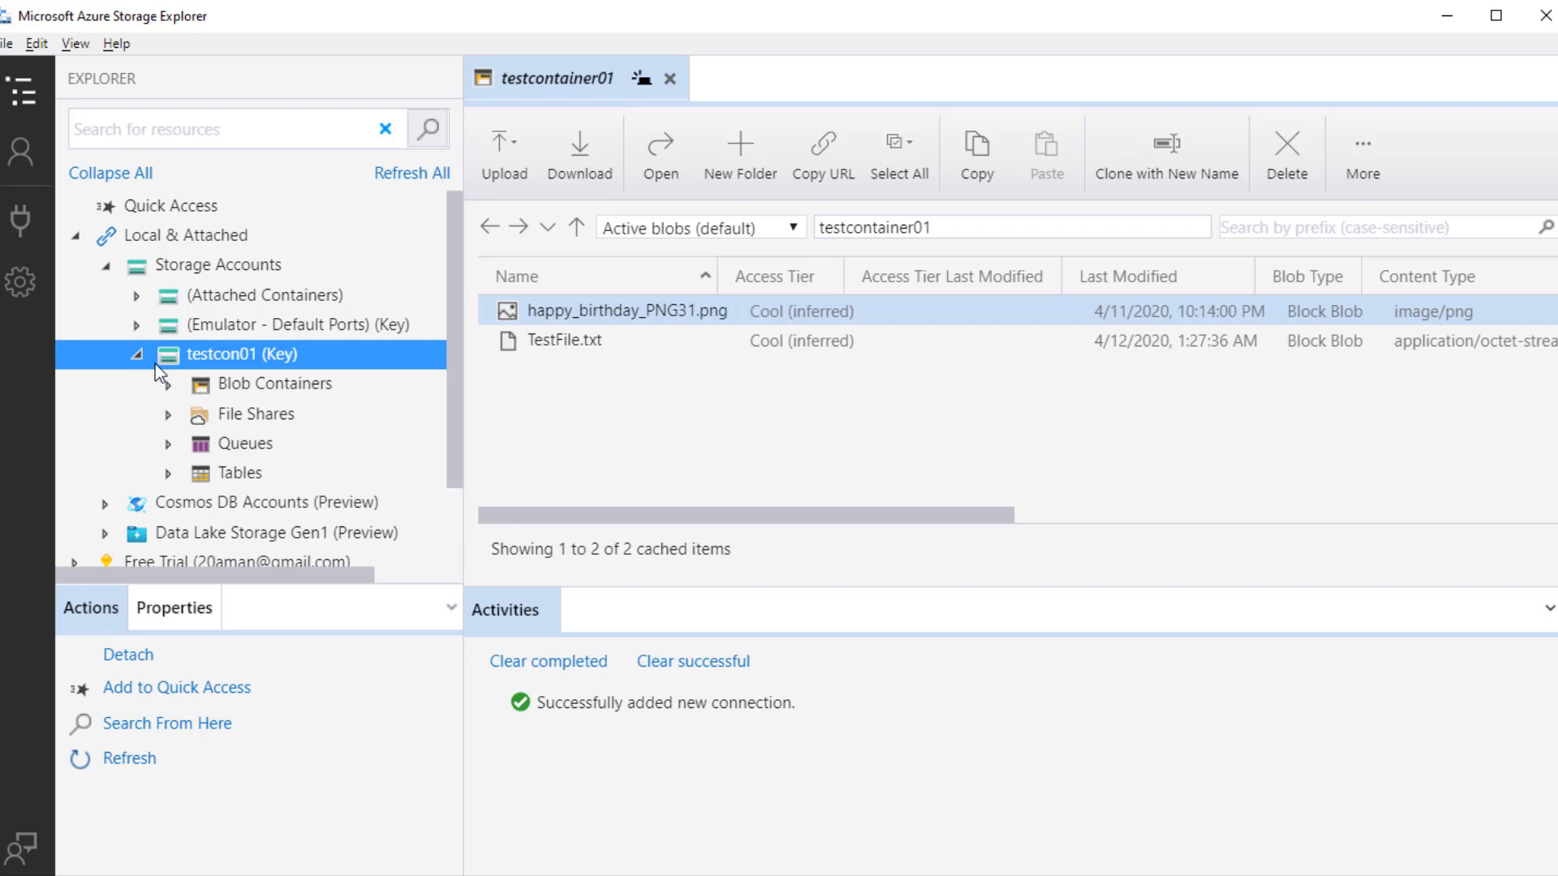
double_click(229, 383)
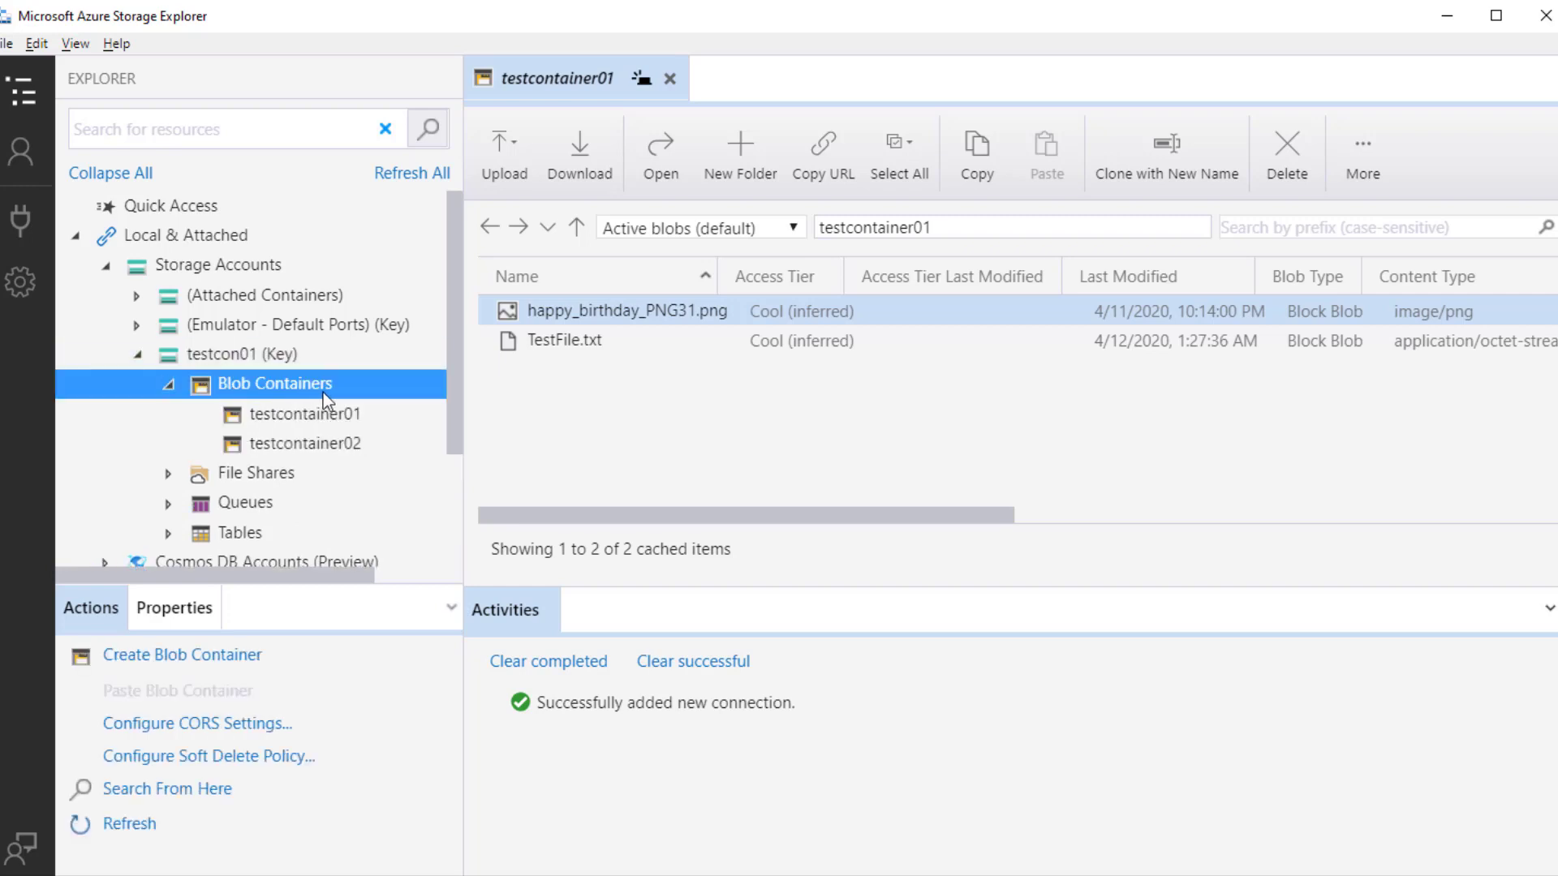
left_click(291, 414)
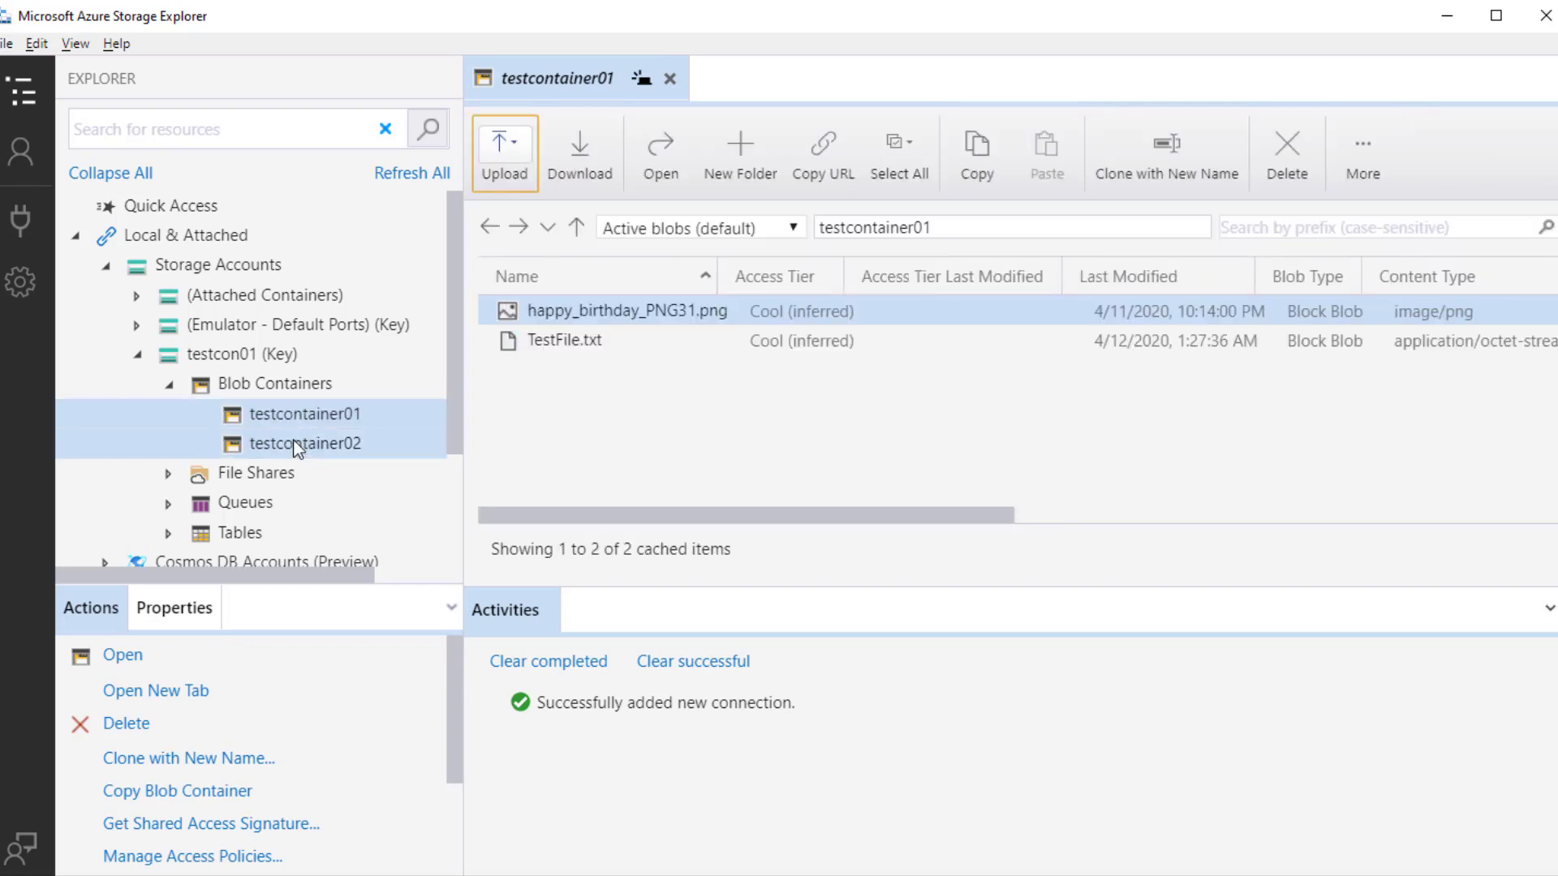
left_click(297, 448)
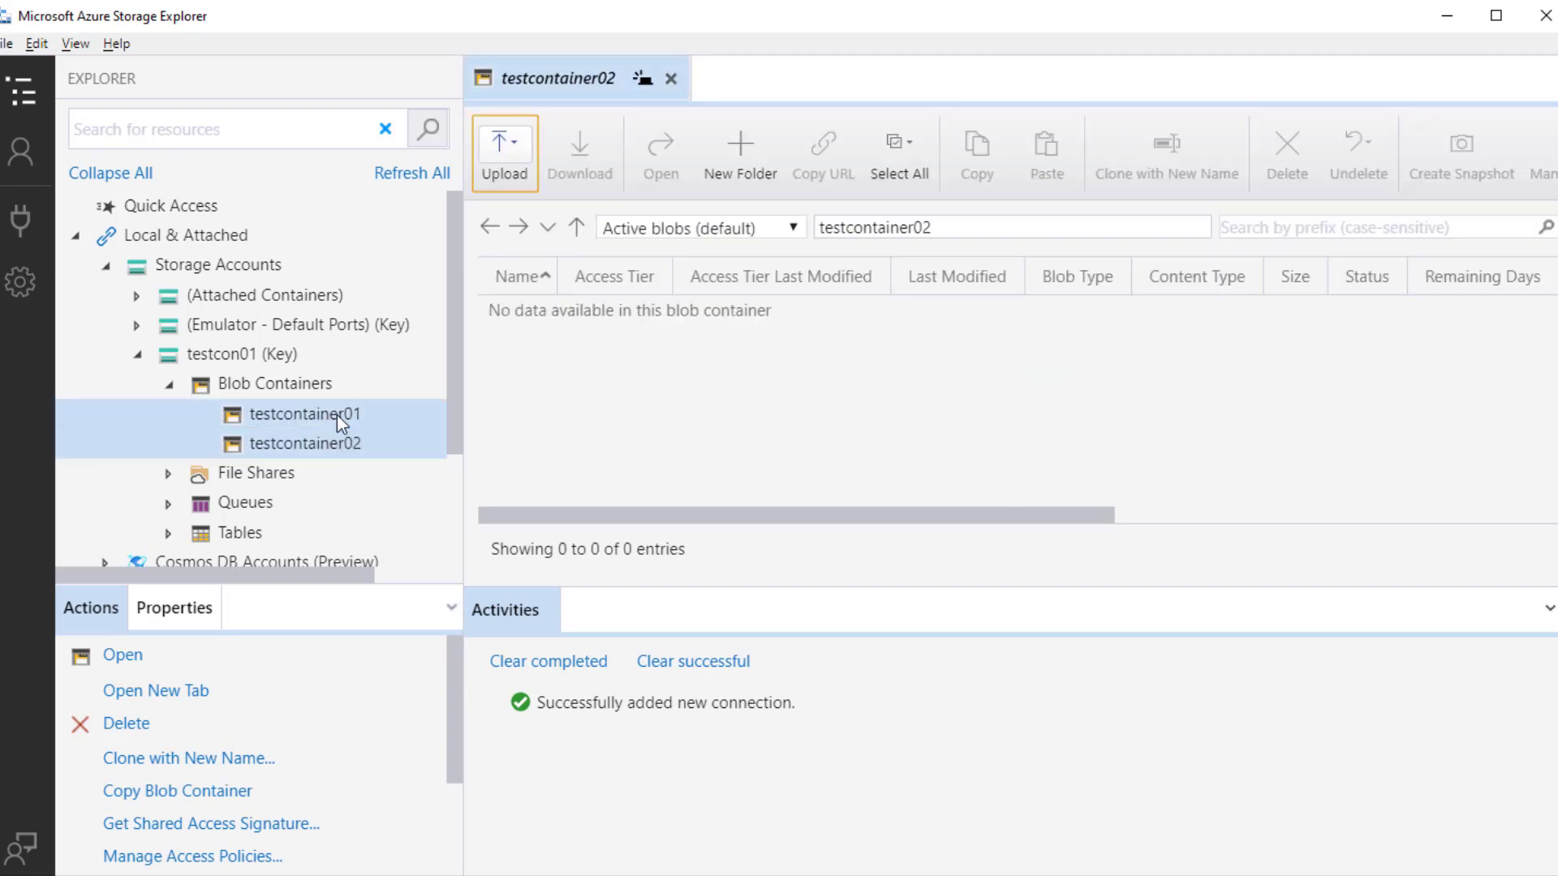
left_click(422, 418)
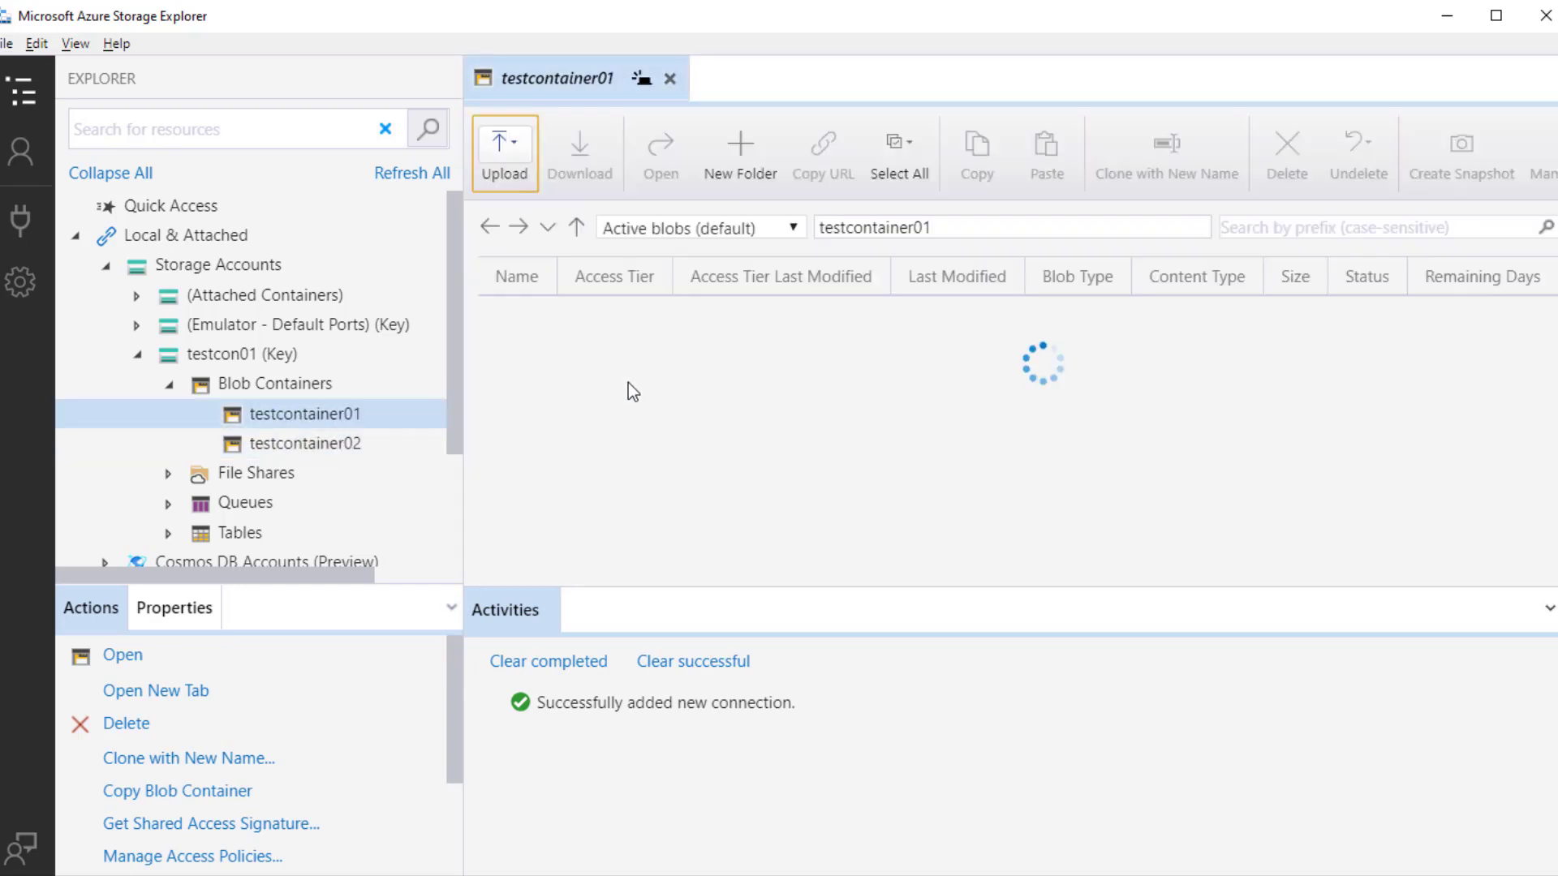
left_click(169, 386)
left_click(138, 355)
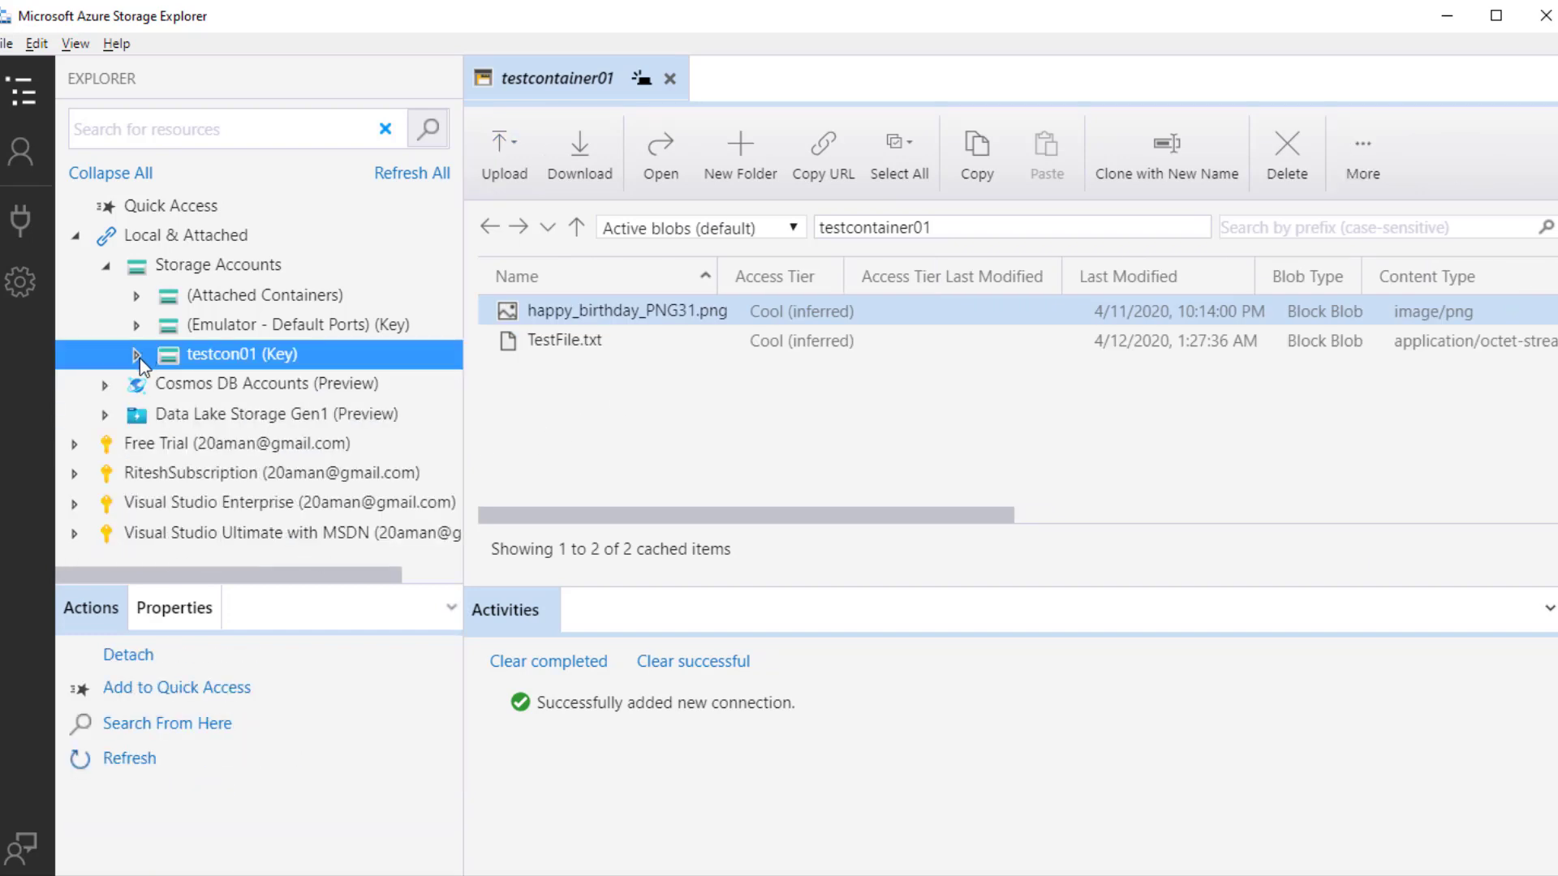
- Detach the testcon01 (Key) connection and confirm with Yes
right_click(221, 360)
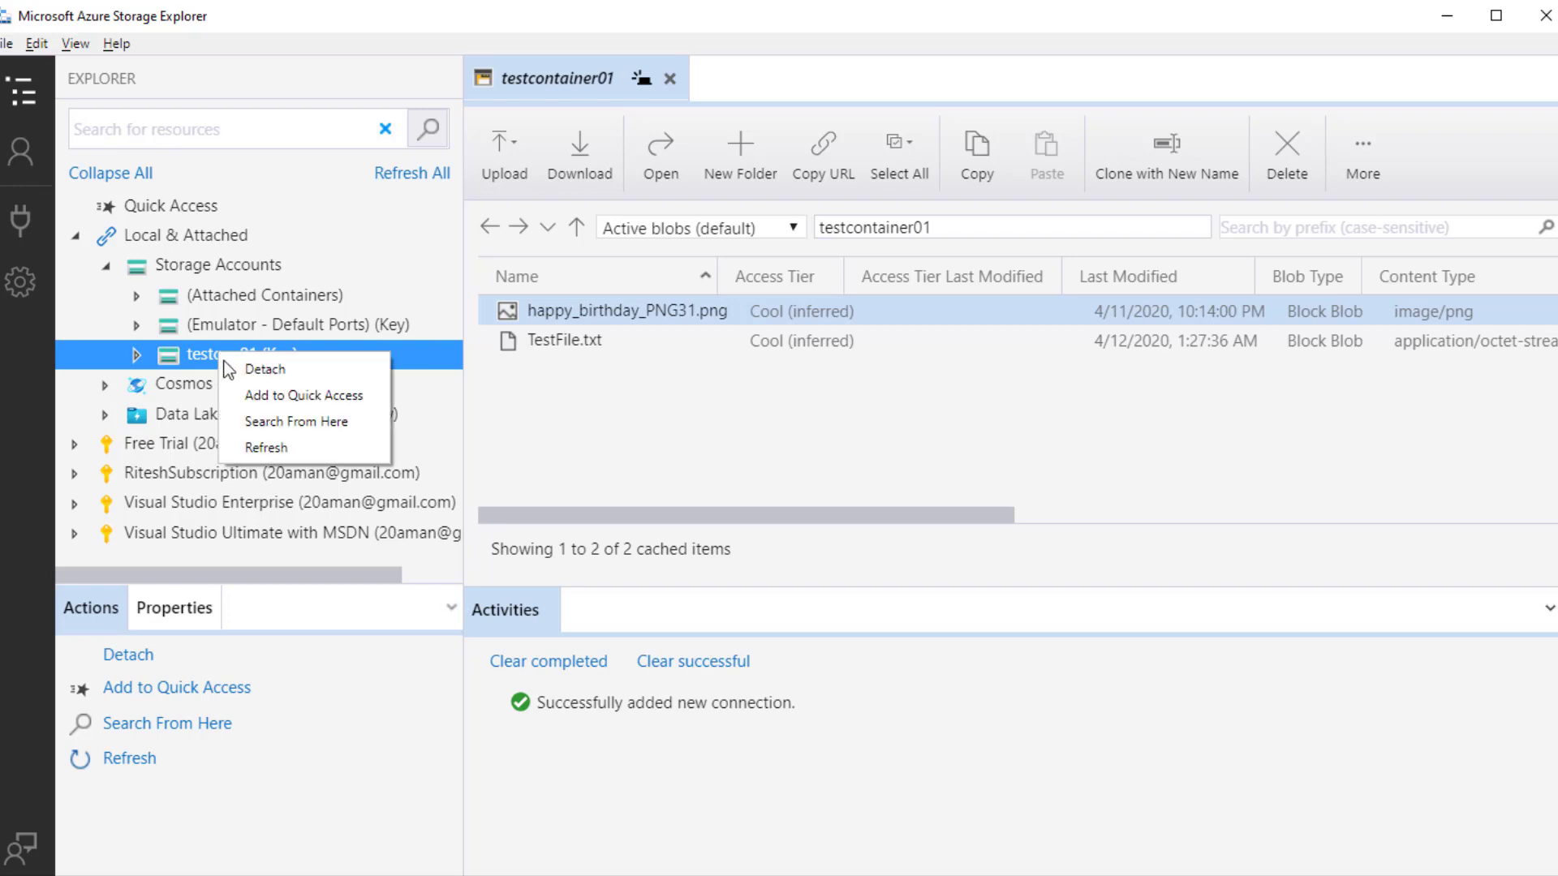
left_click(231, 368)
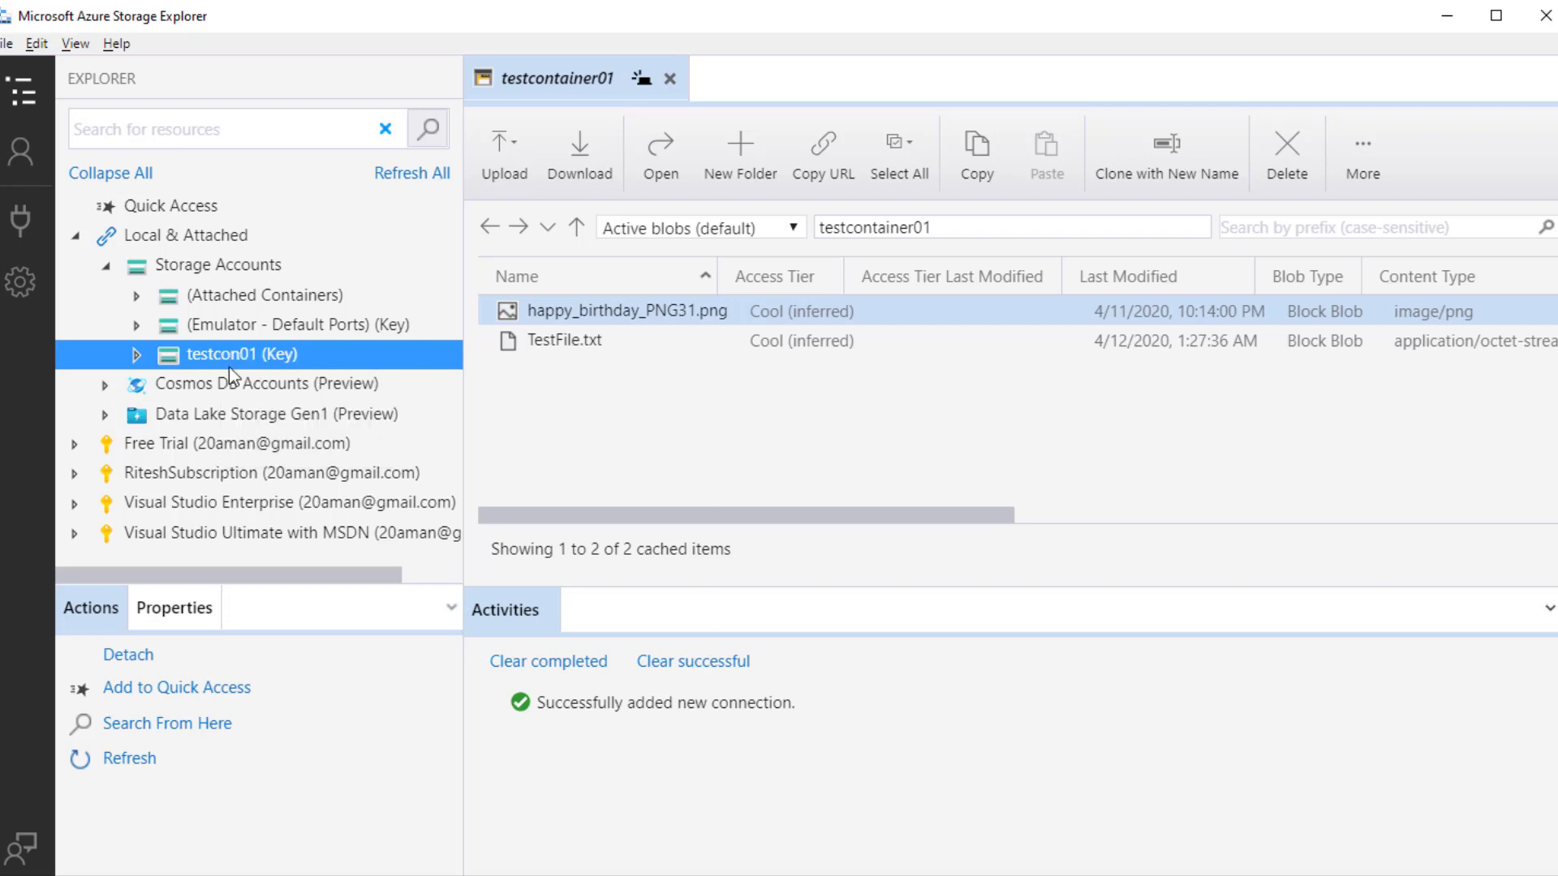
left_click(1114, 682)
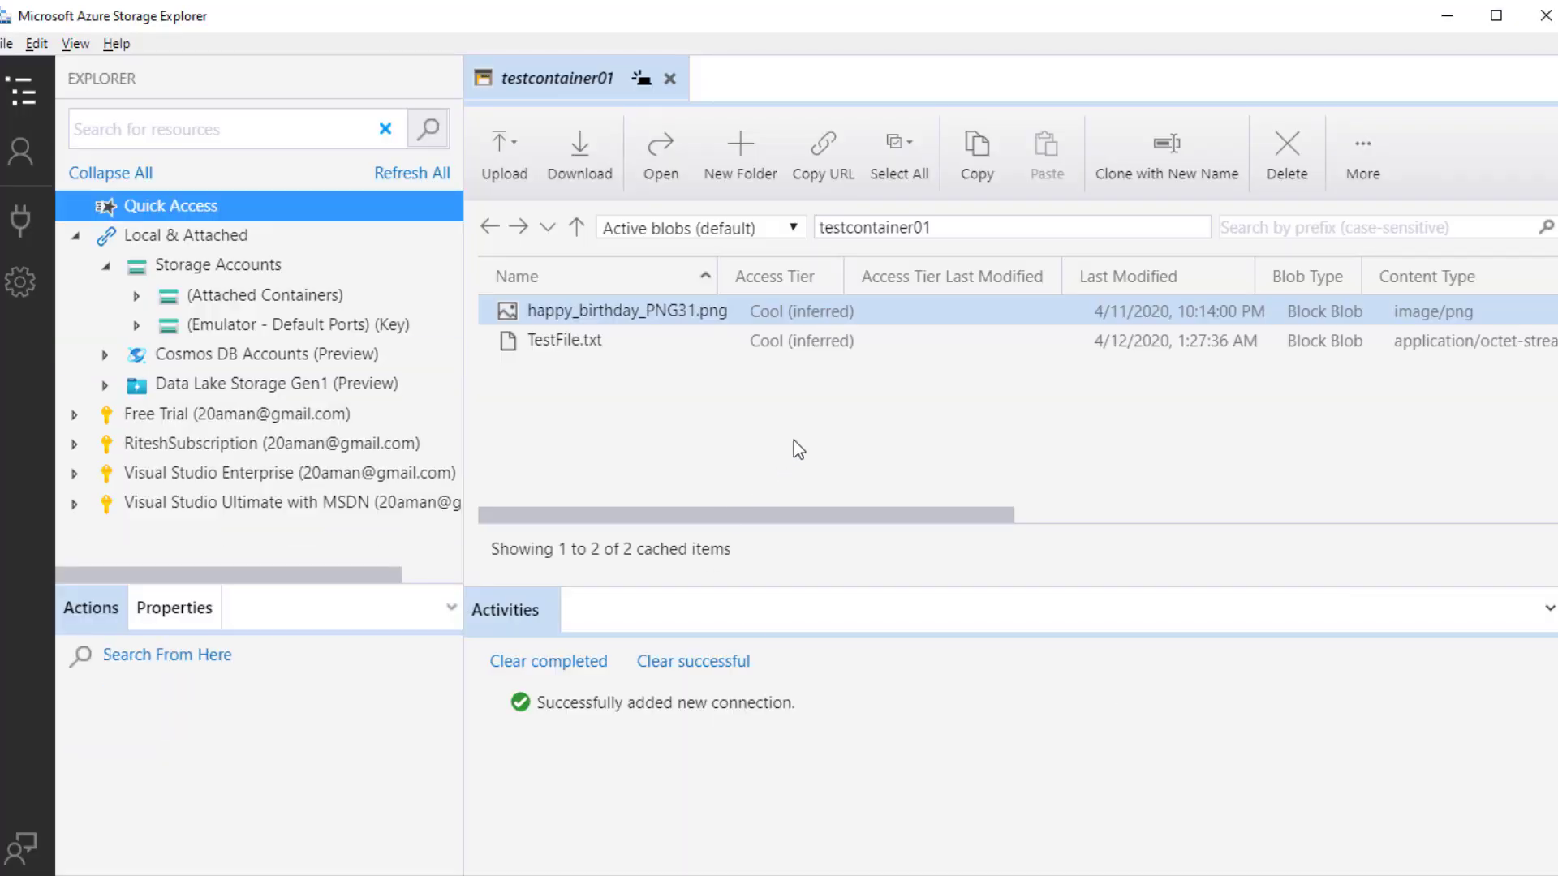
- Start a new storage connection using the 'Account name and key' option
left_click(17, 219)
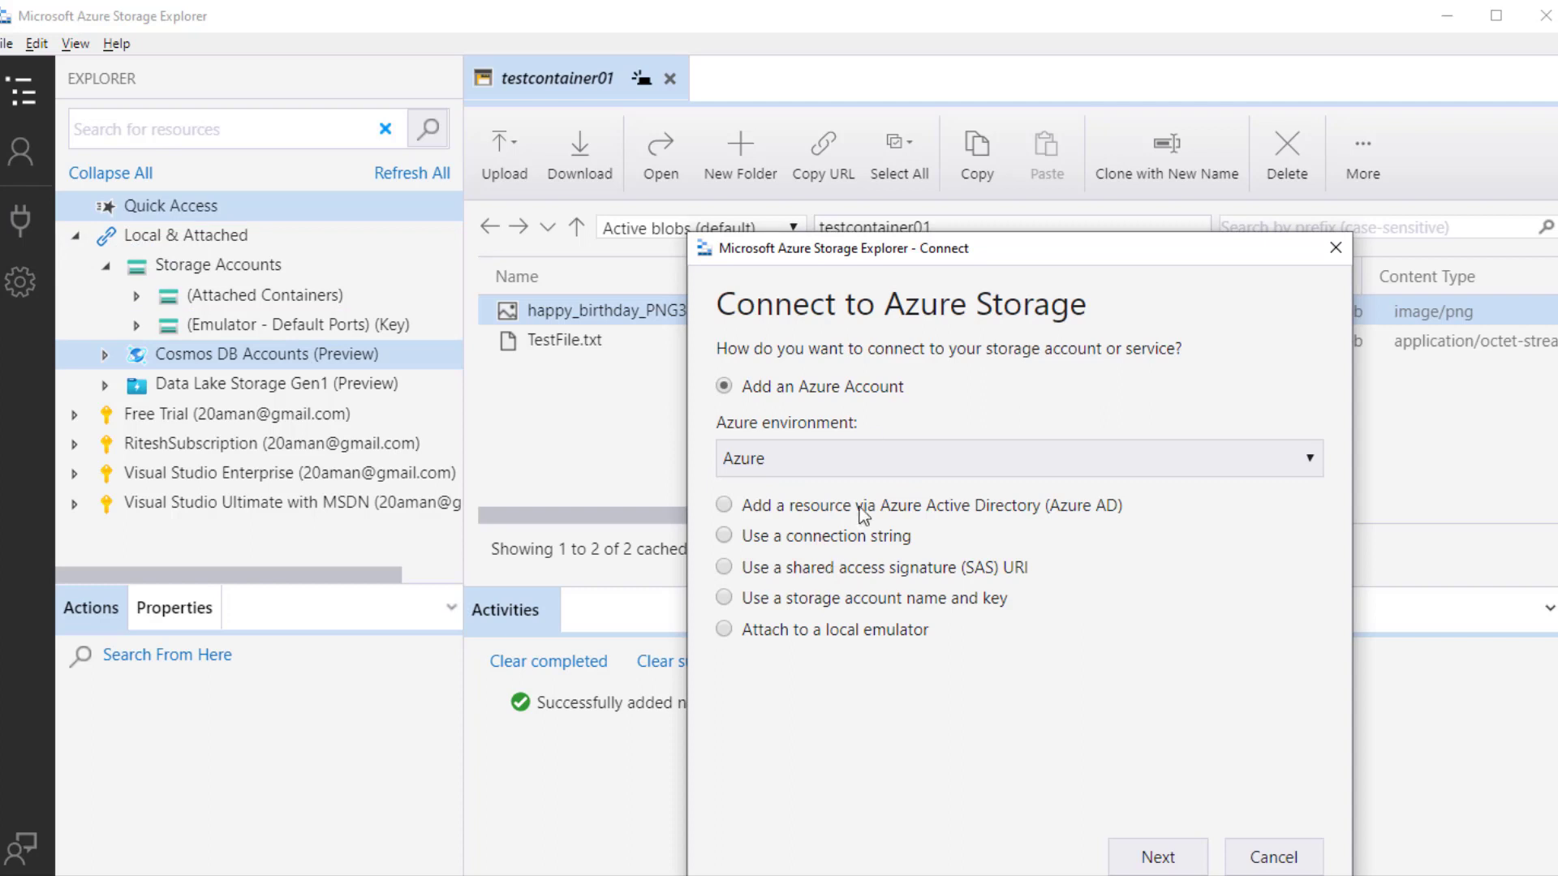
left_click_drag(894, 251, 777, 130)
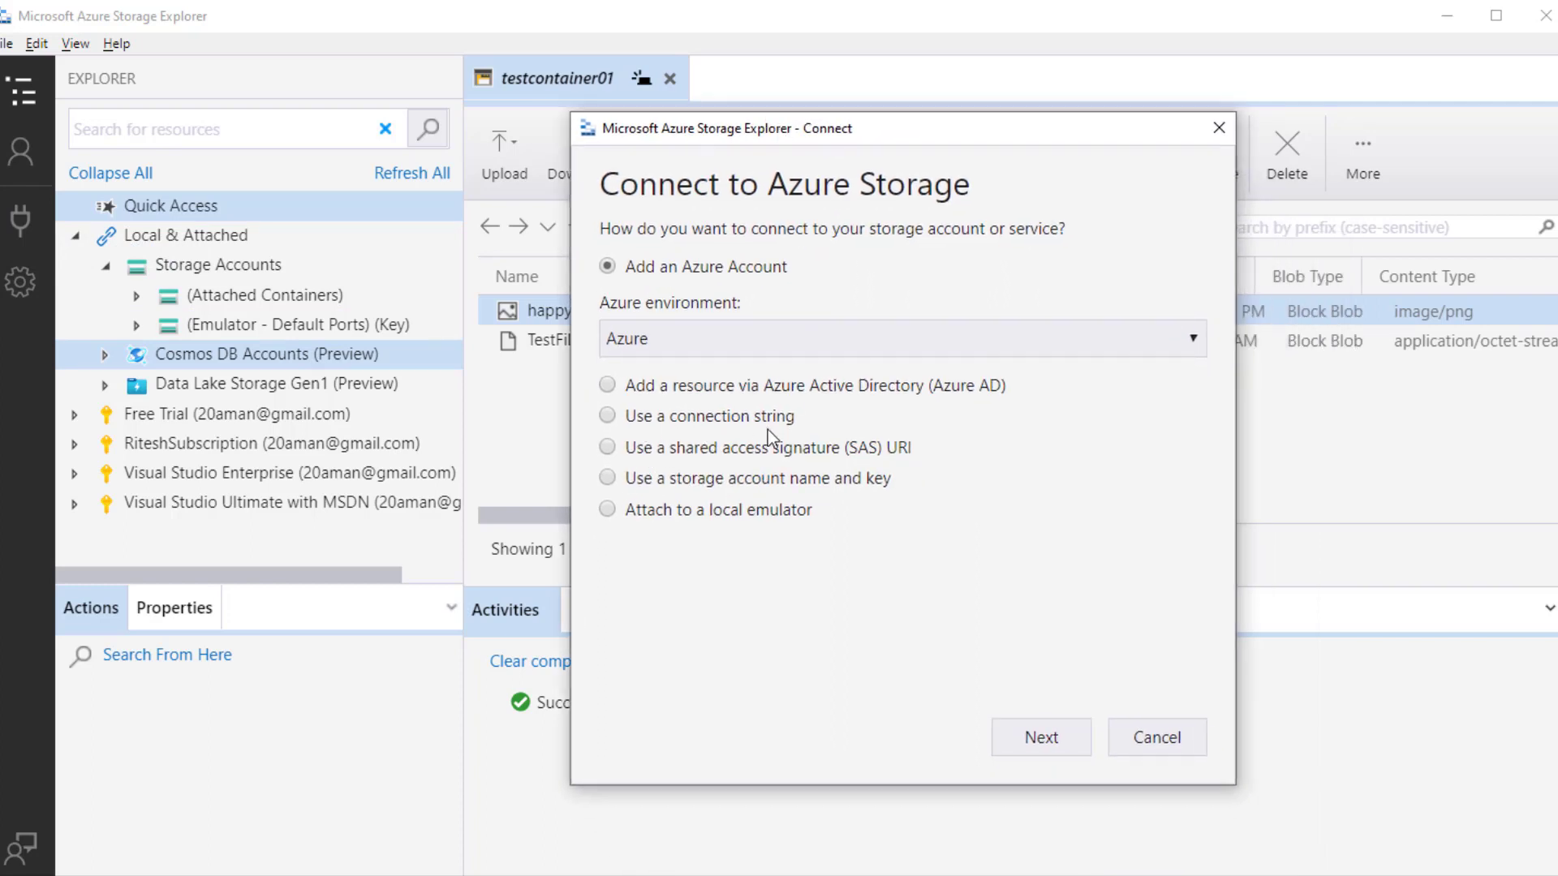
left_click(604, 480)
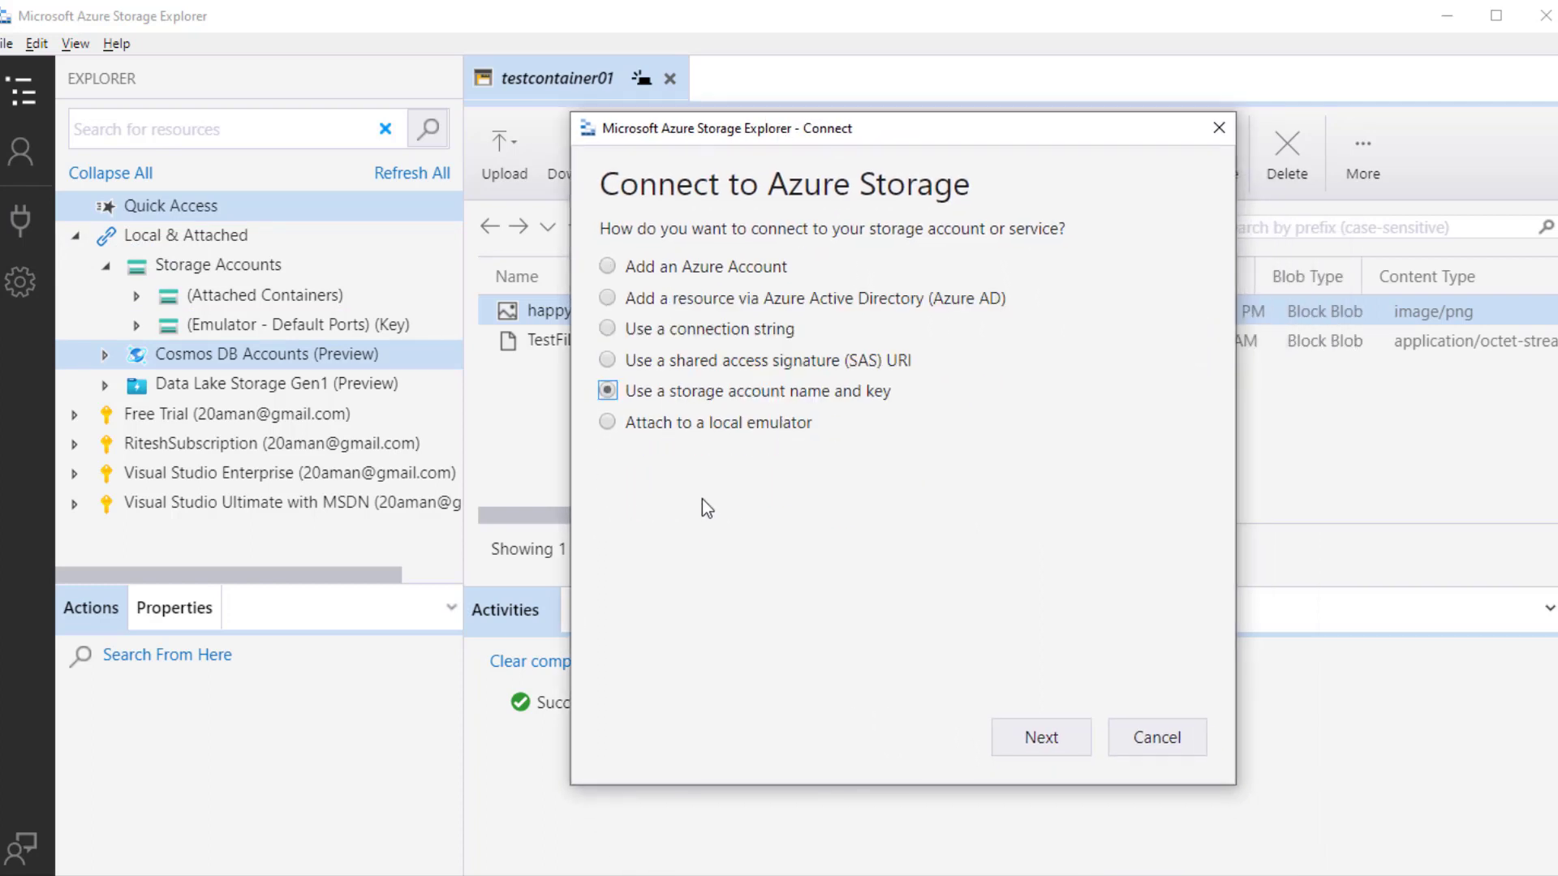
left_click(1014, 737)
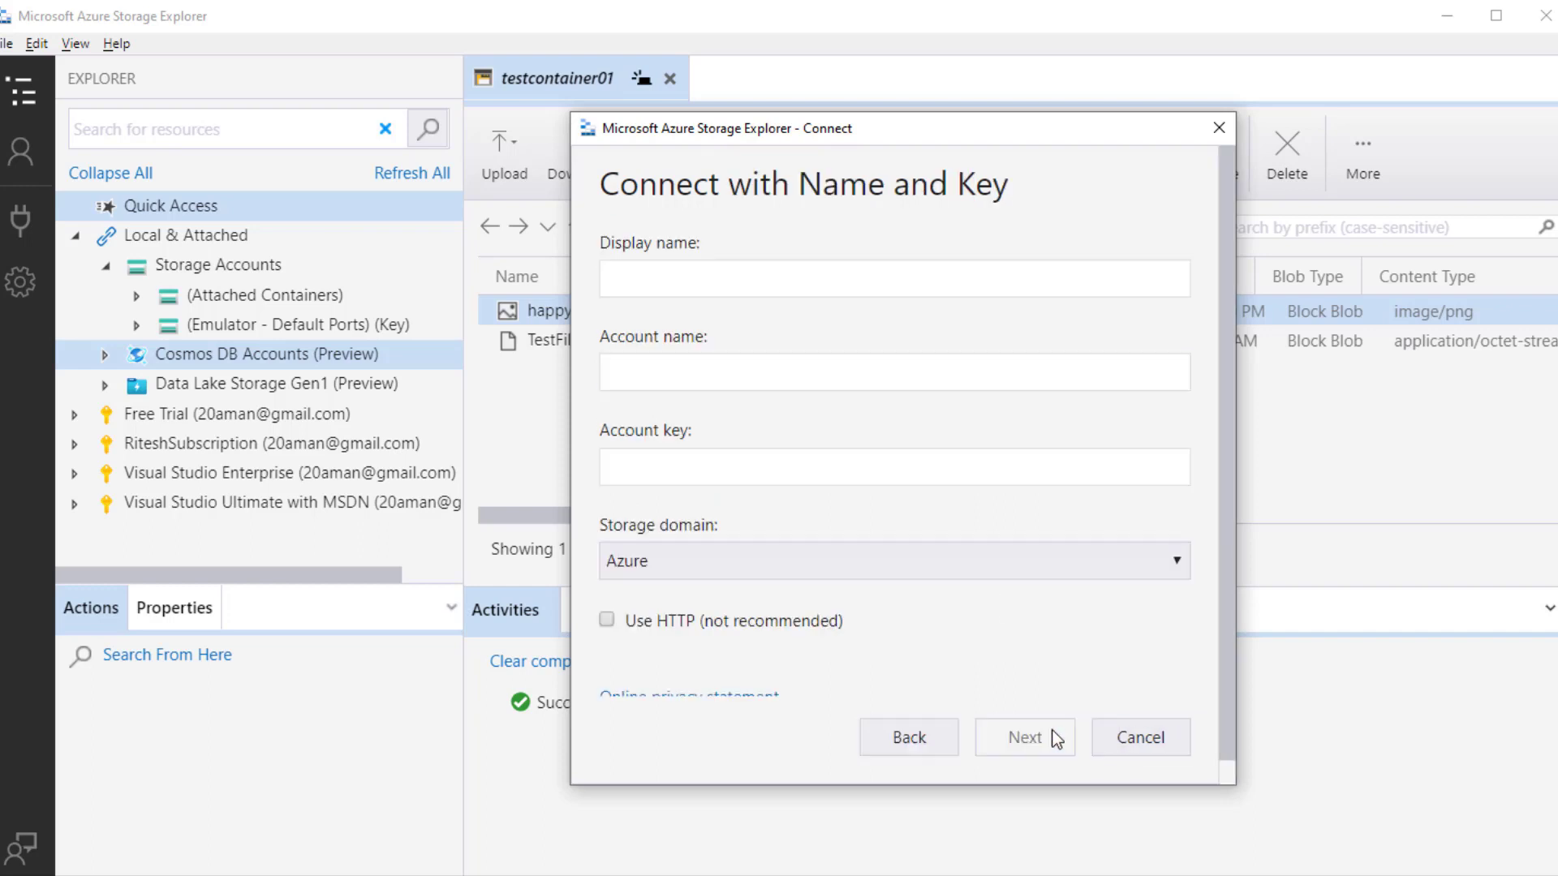
- Enter testcon01 as the display name and move to the Account name field
left_click(729, 275)
type("te")
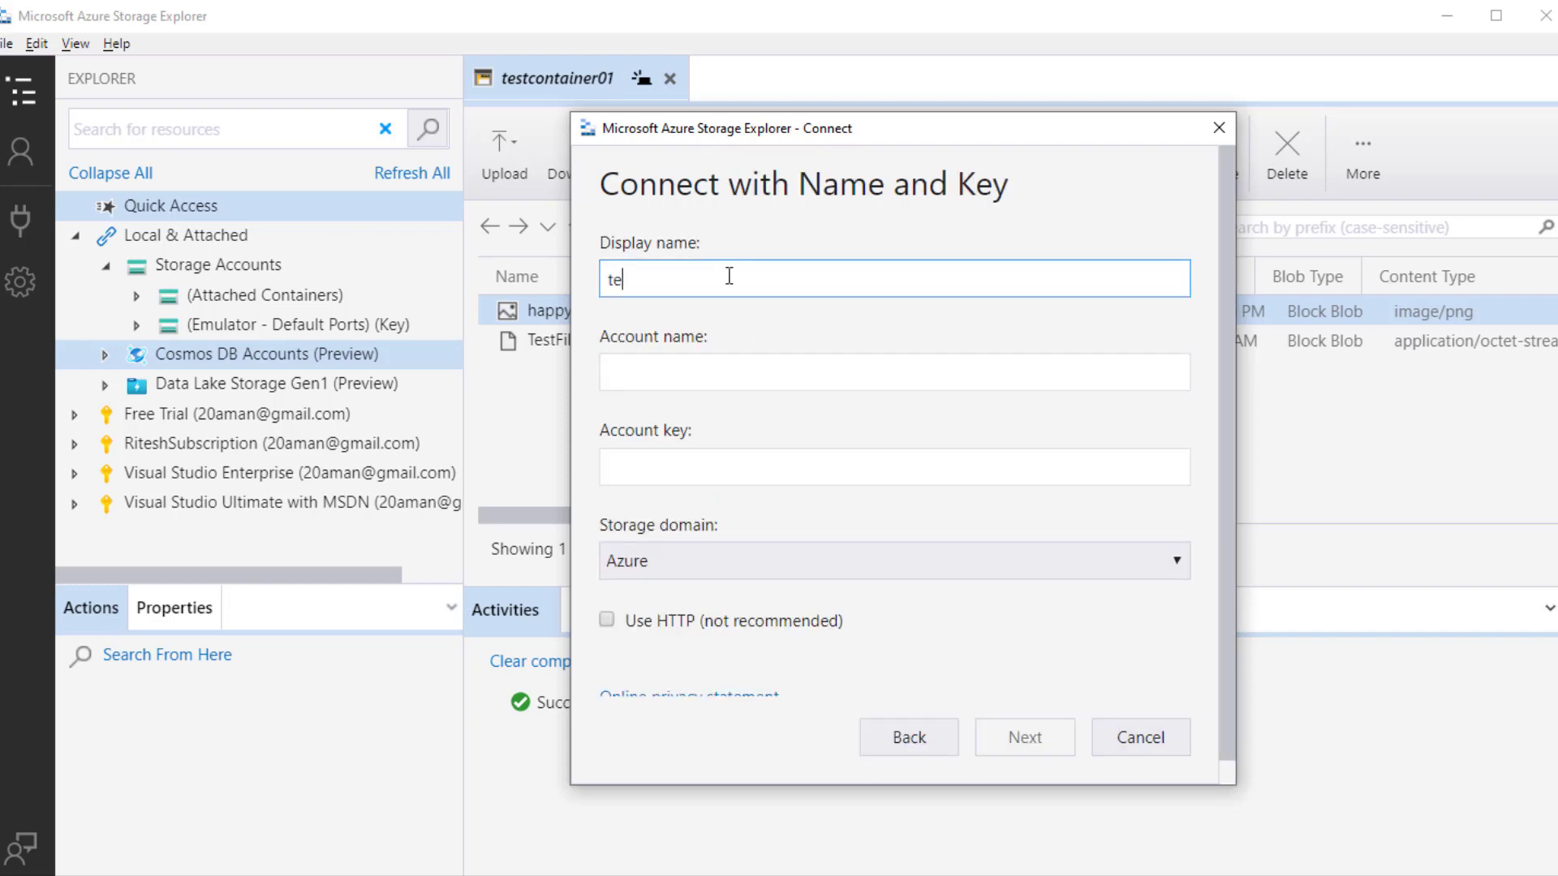
type("stcon01")
left_click(663, 362)
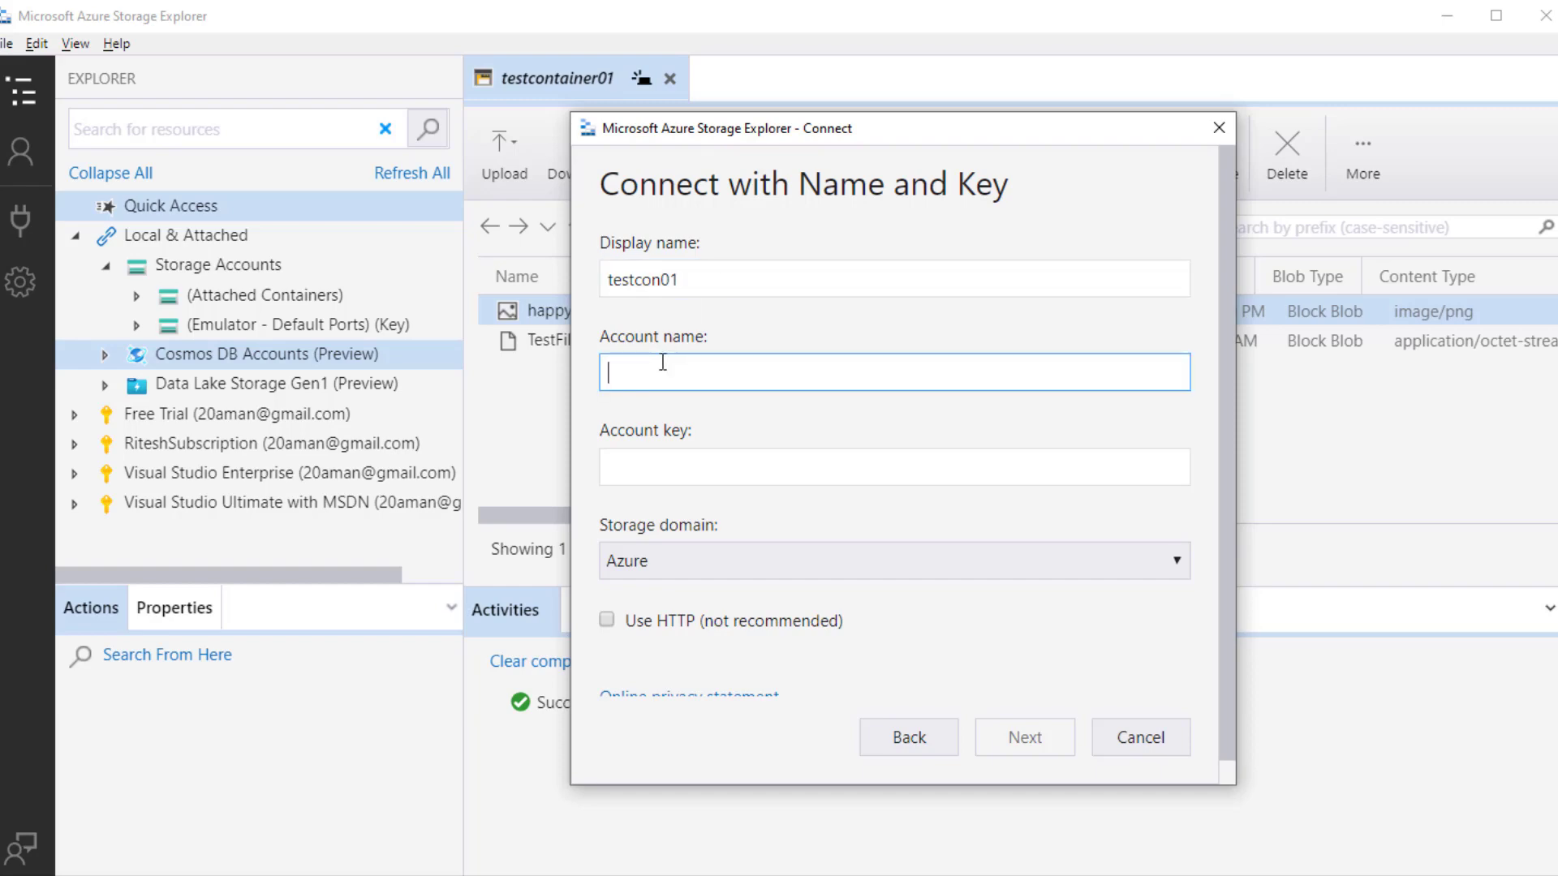
key("alt+Tab")
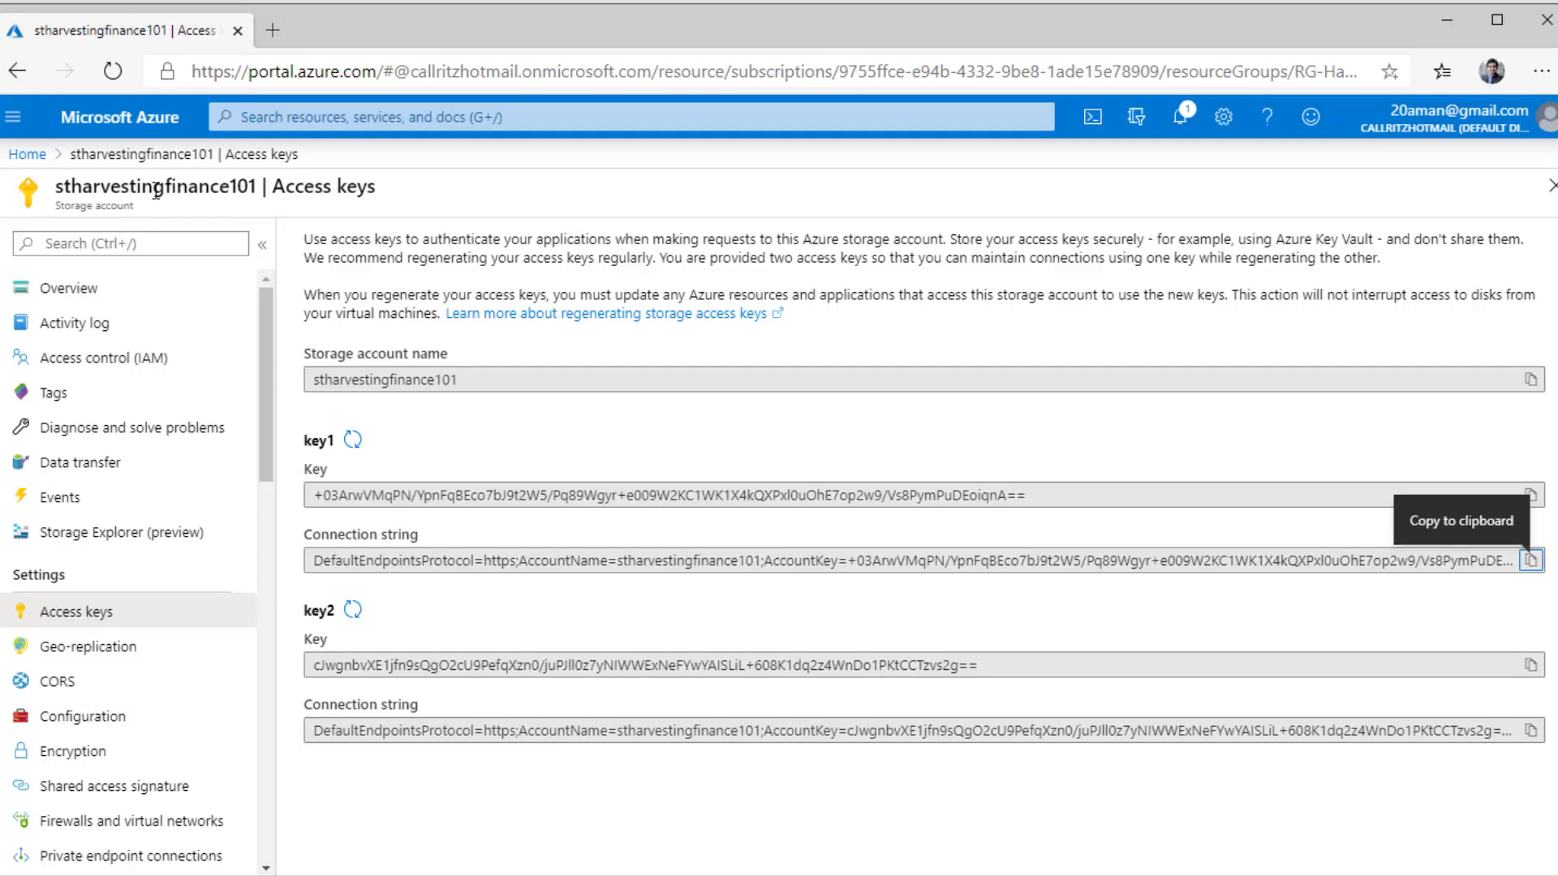
- Copy the account name stharvestingfinance101 from the portal into the Account name field
double_click(157, 188)
key("ctrl+c")
key("alt+Tab")
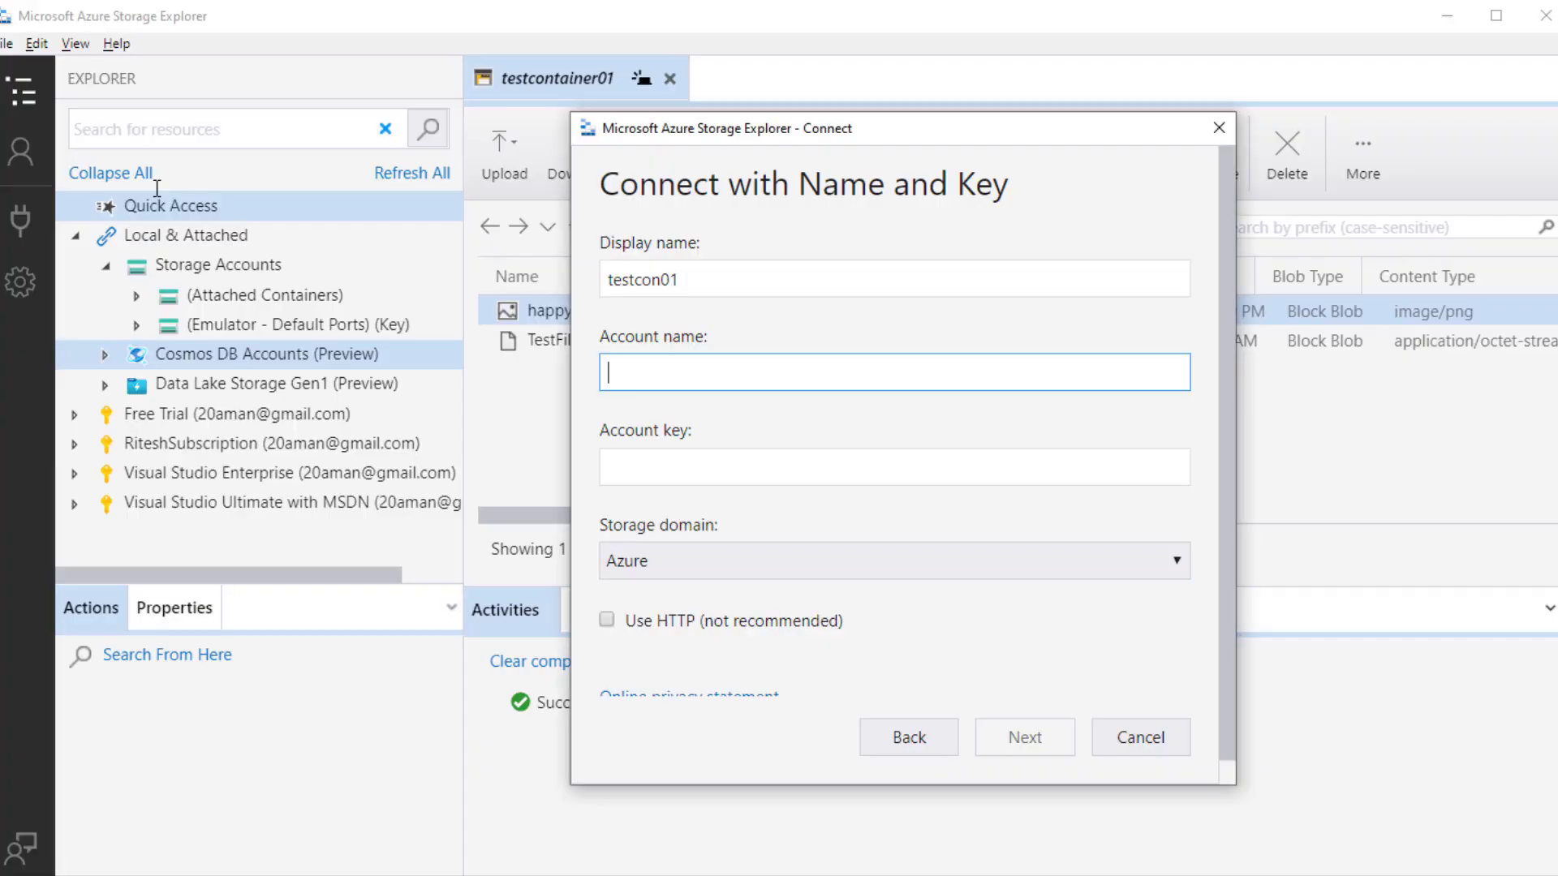
key("ctrl+v")
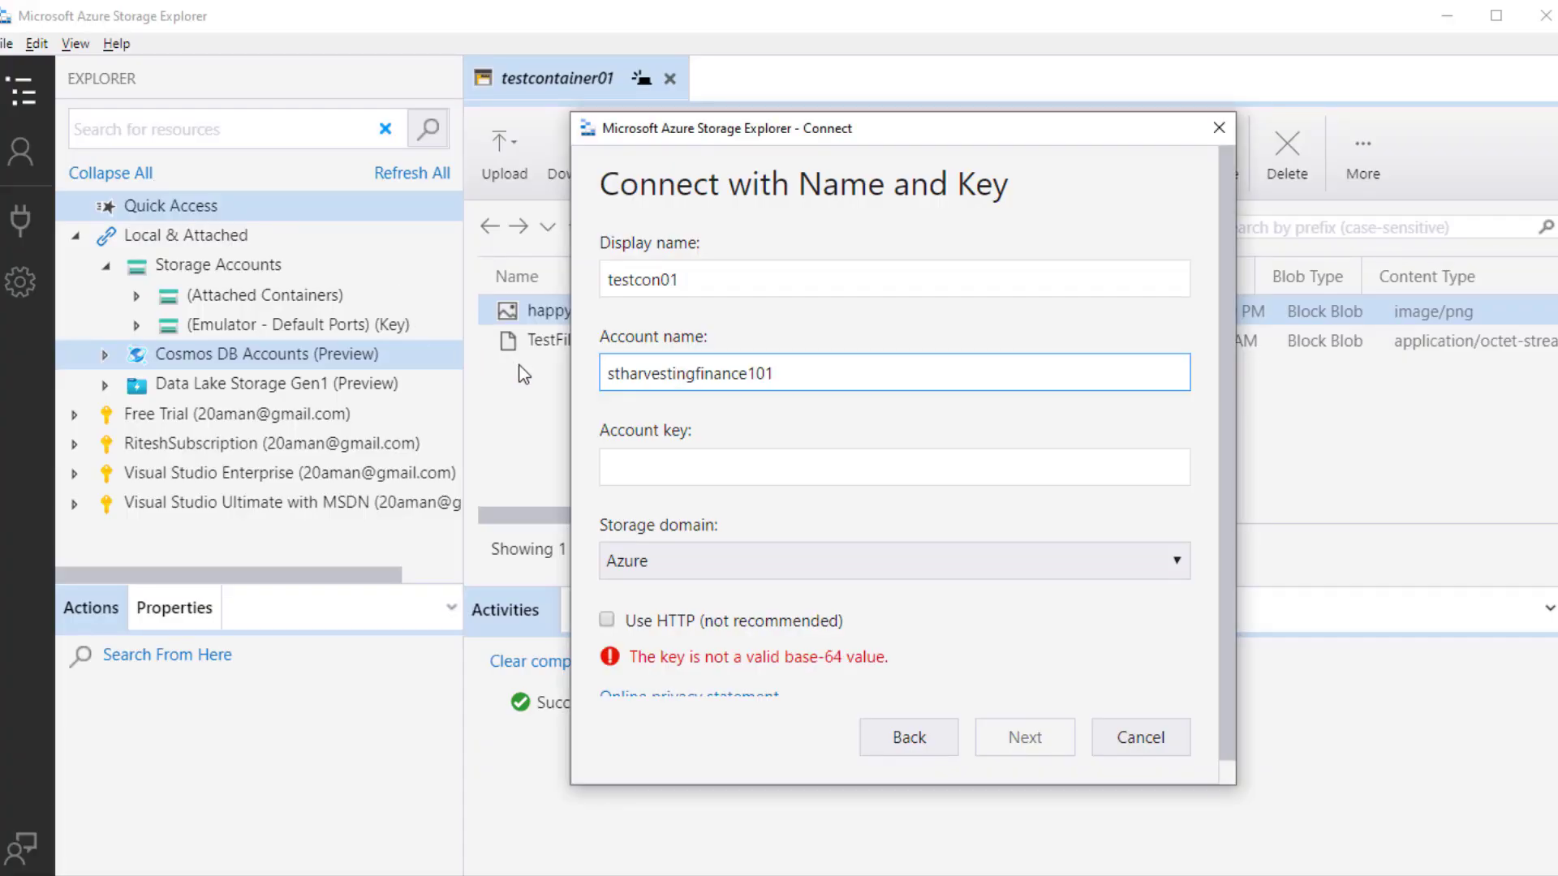
key("BackSpace")
left_click(675, 431)
- Copy key1 from the portal's Access keys page and paste it as the account key
key("alt+Tab")
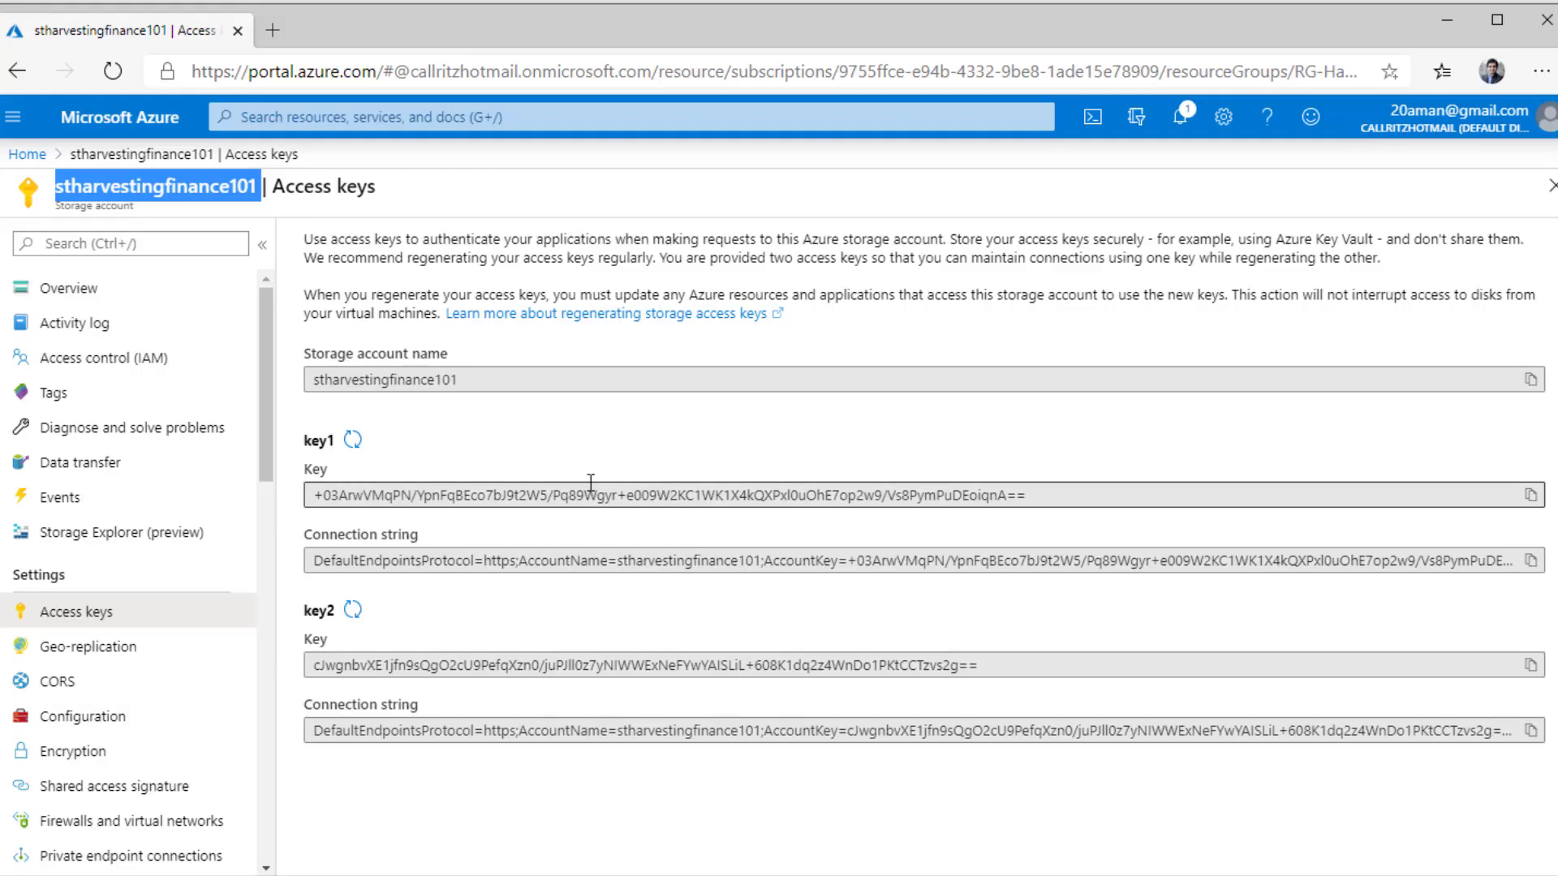
left_click(1533, 496)
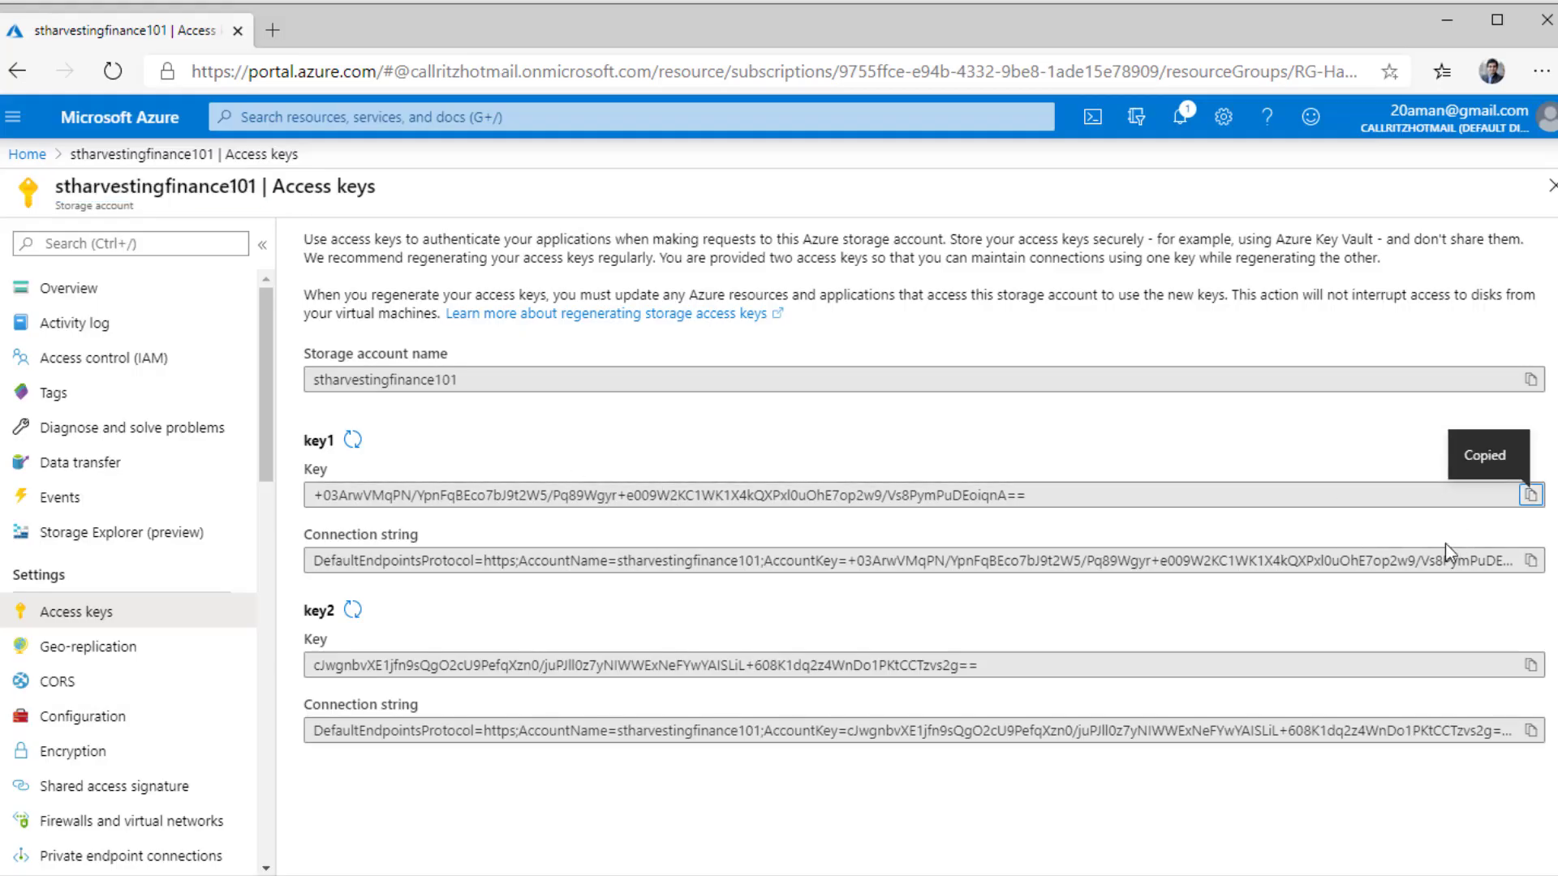
left_click(1532, 495)
key("alt+Tab")
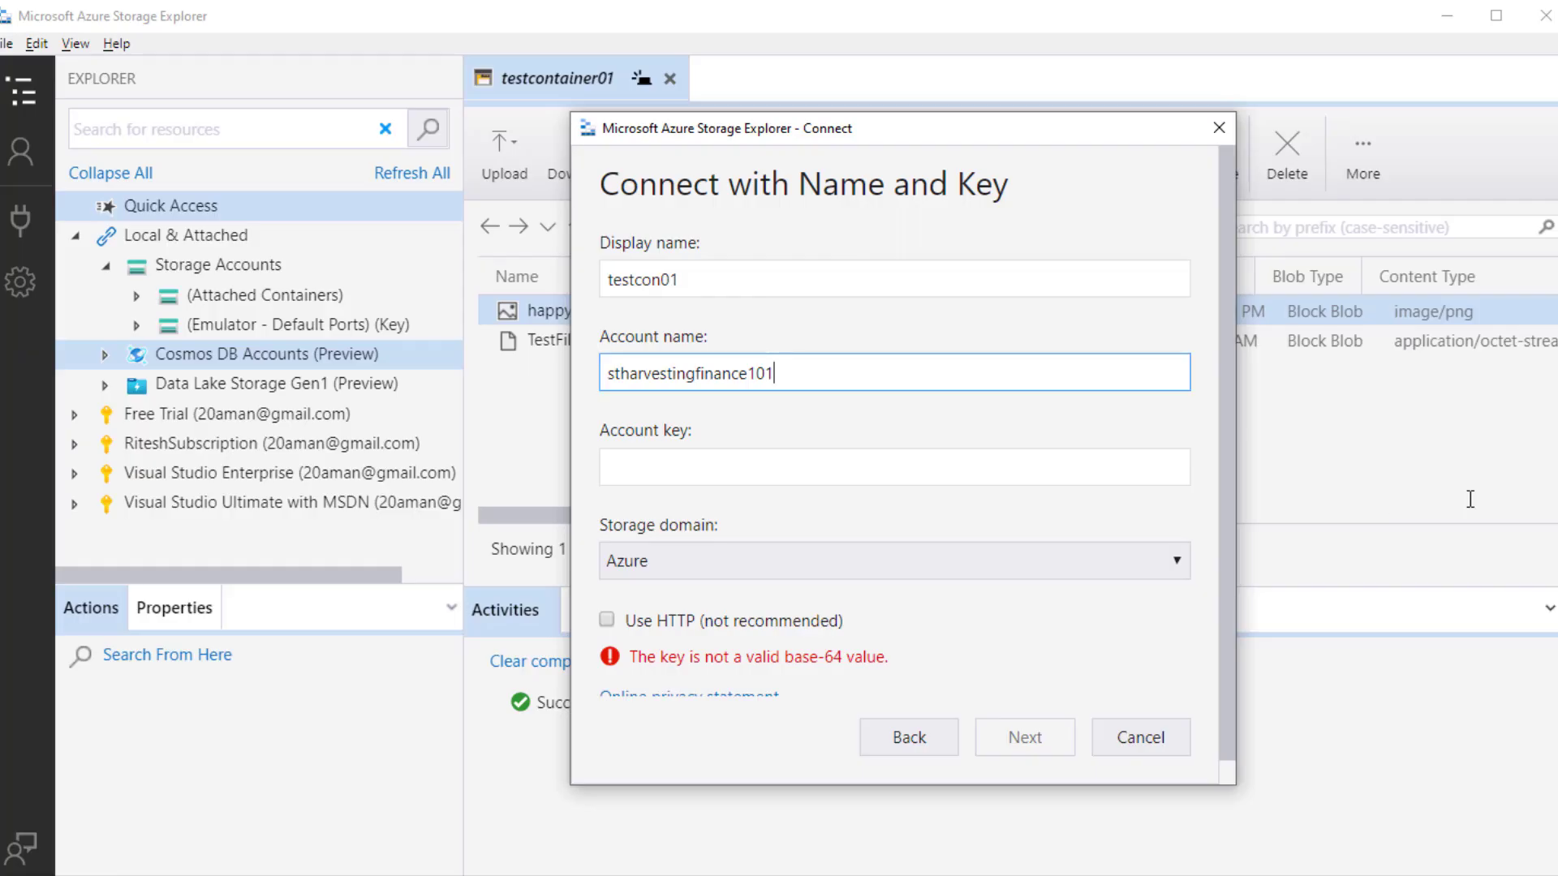
left_click(896, 483)
key("ctrl+v")
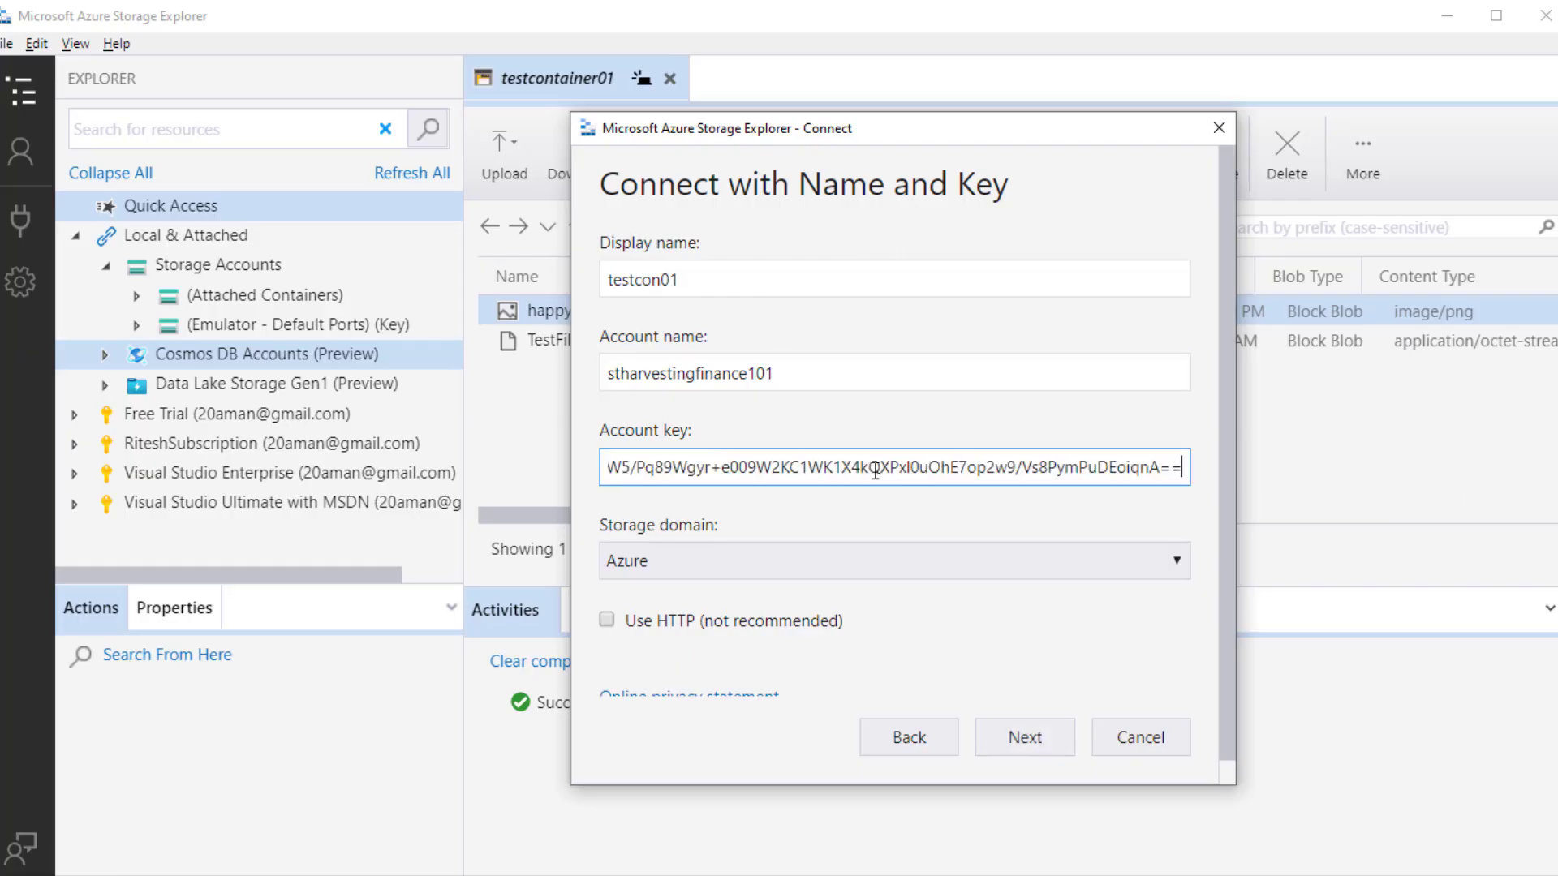
- Keep Azure as the storage domain, review the summary, and connect testcon01
left_click(740, 570)
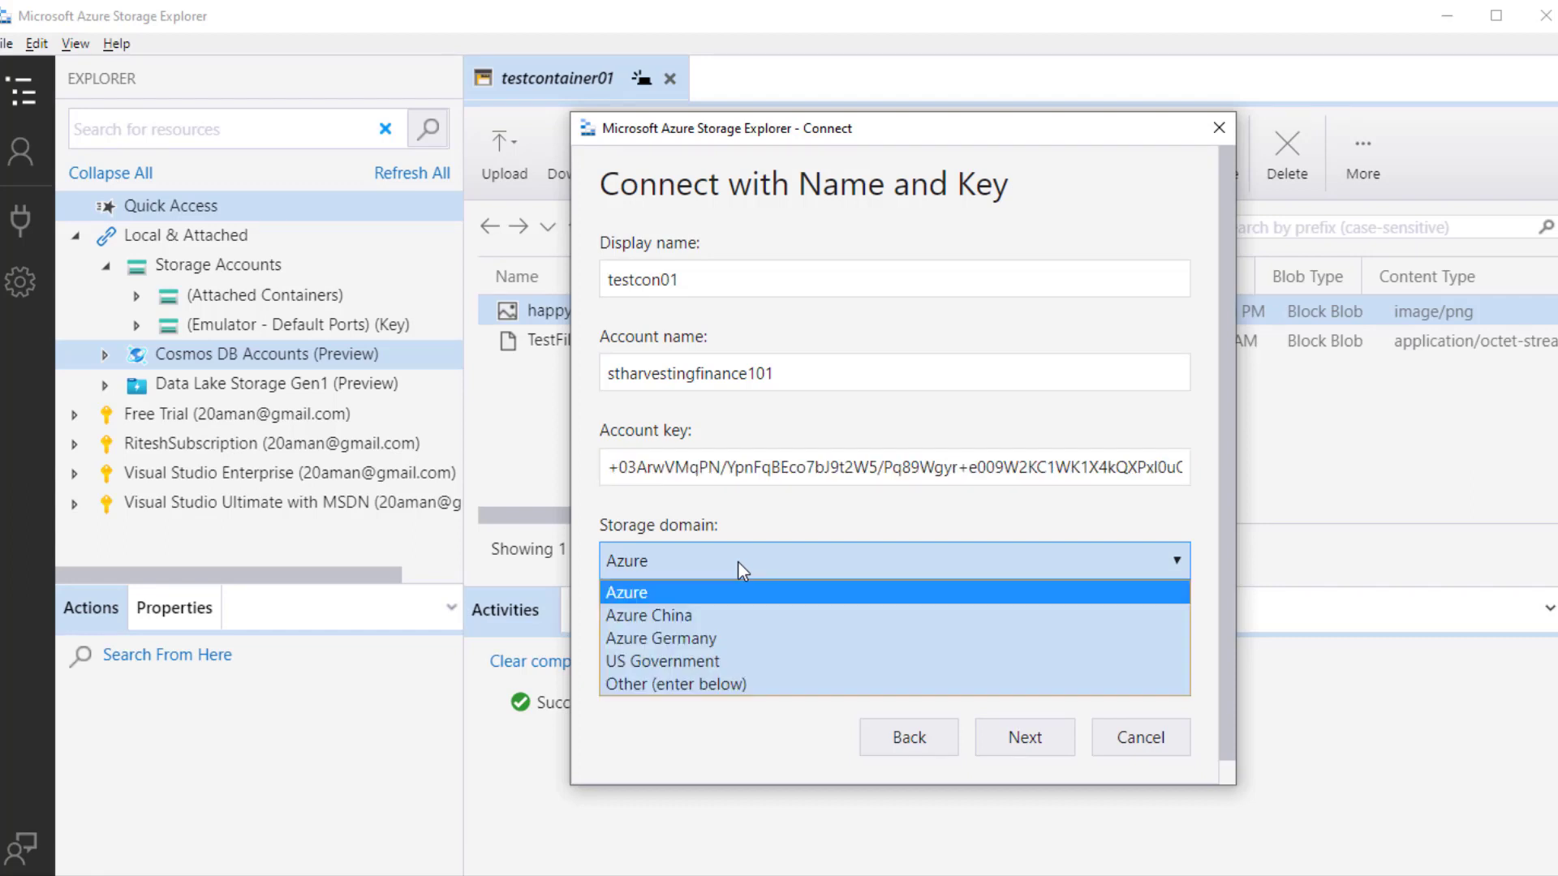
left_click(784, 532)
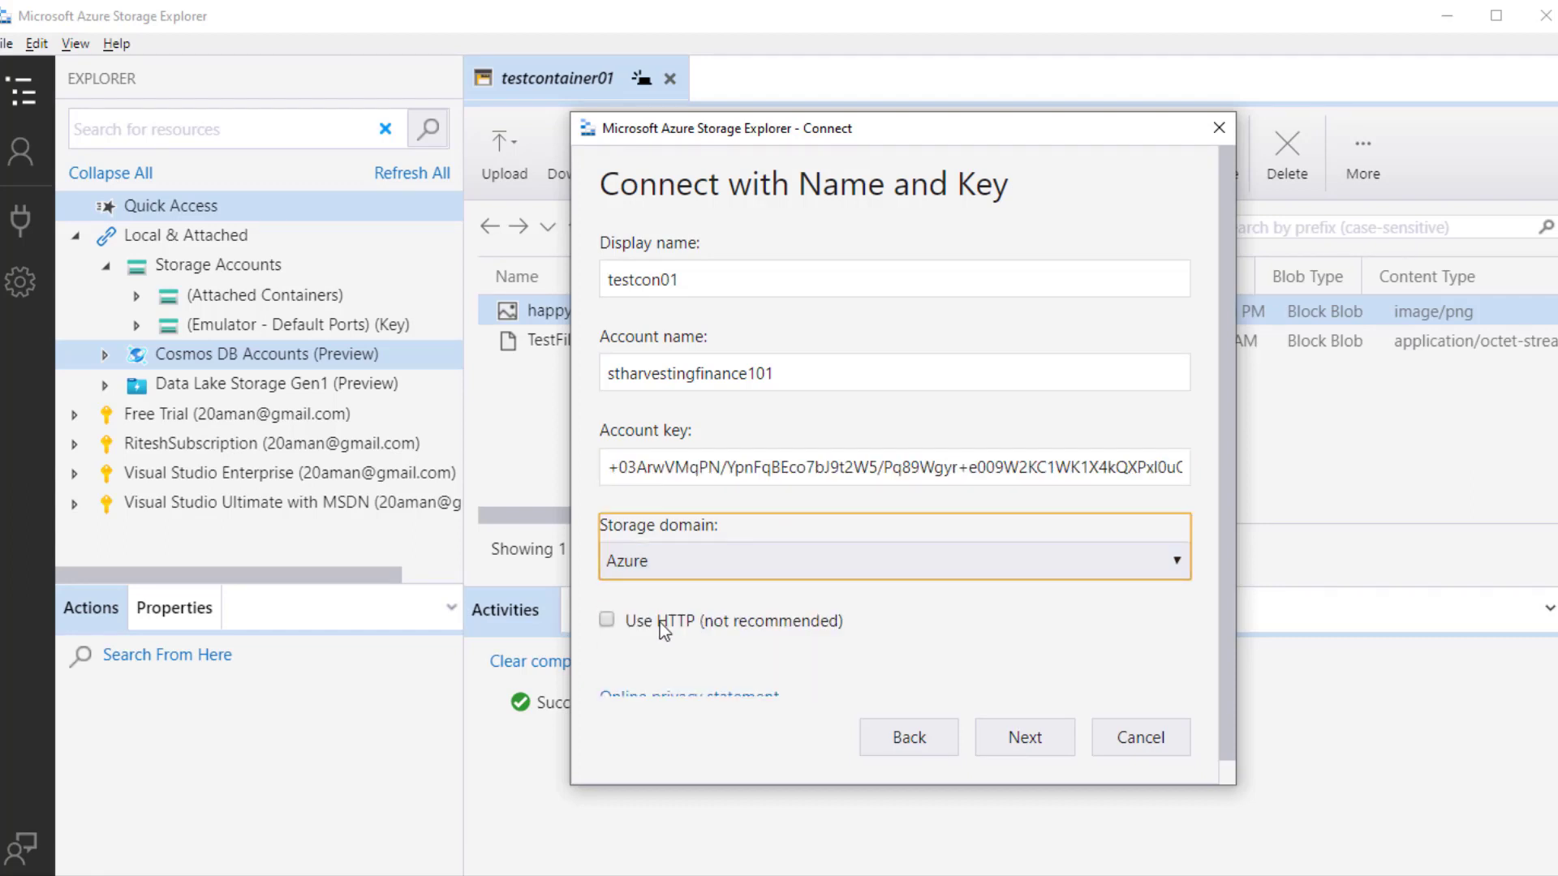
left_click(878, 656)
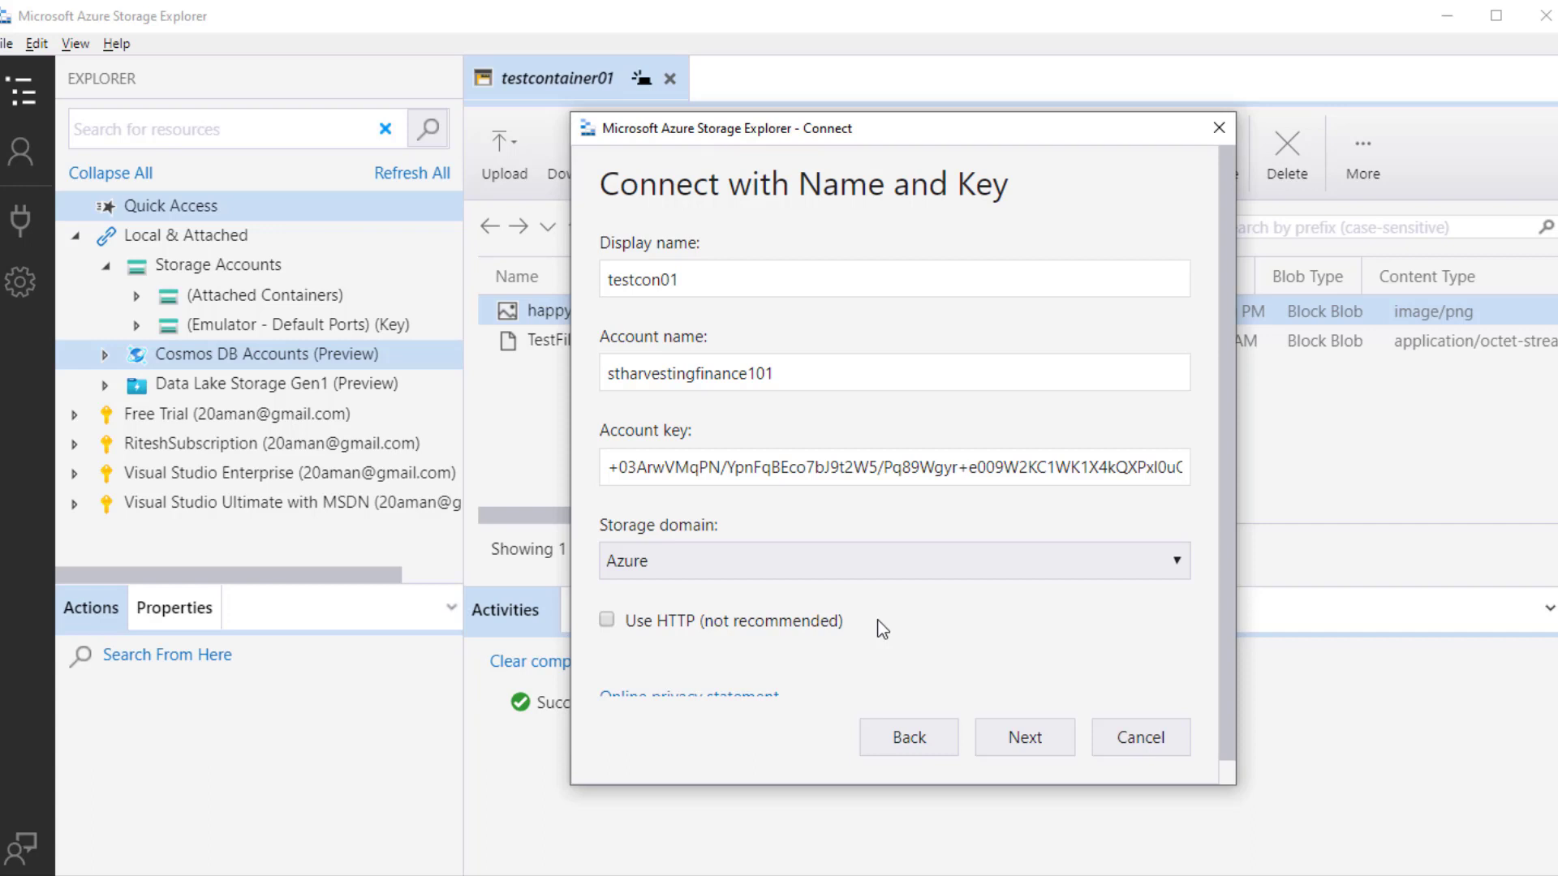
scroll(881, 633, "down", 1)
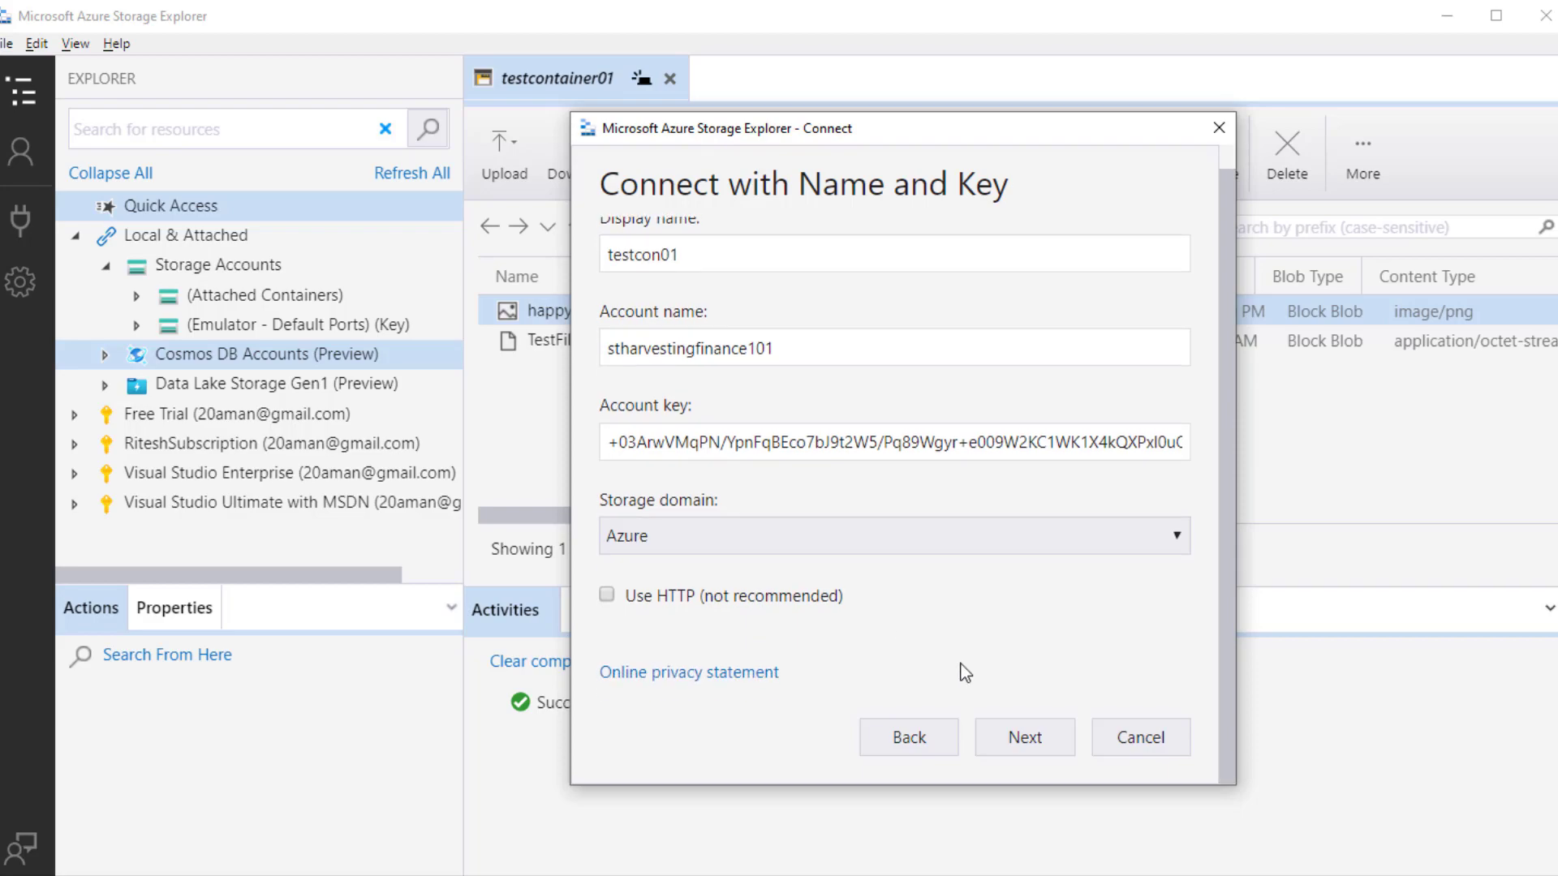
left_click(1037, 737)
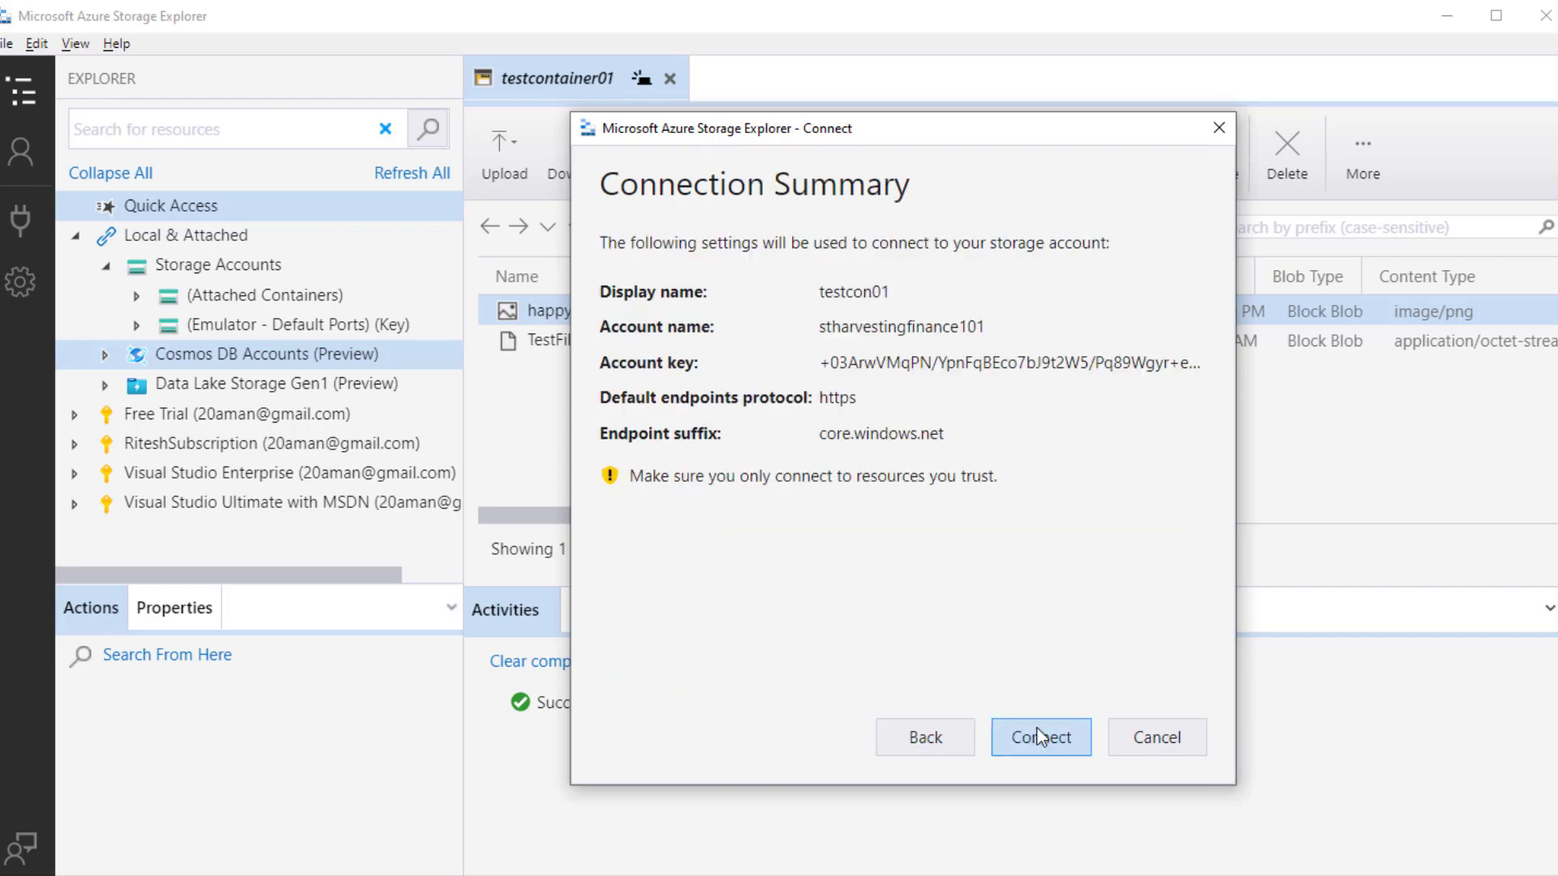
left_click(1041, 736)
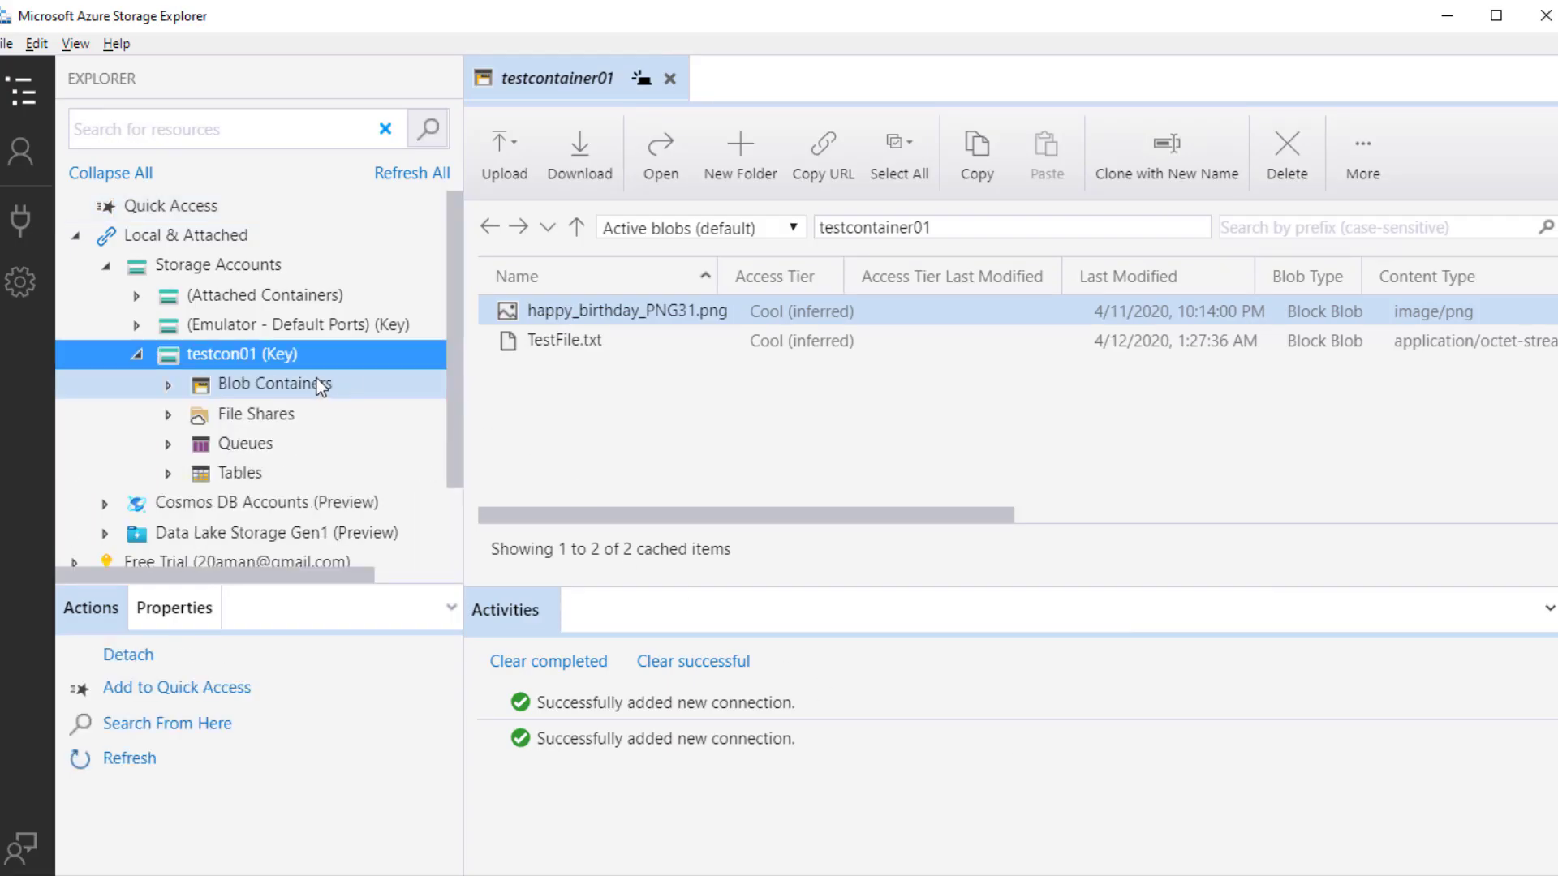
- Detach the newly added testcon01 (Key) connection, confirming the removal
right_click(274, 353)
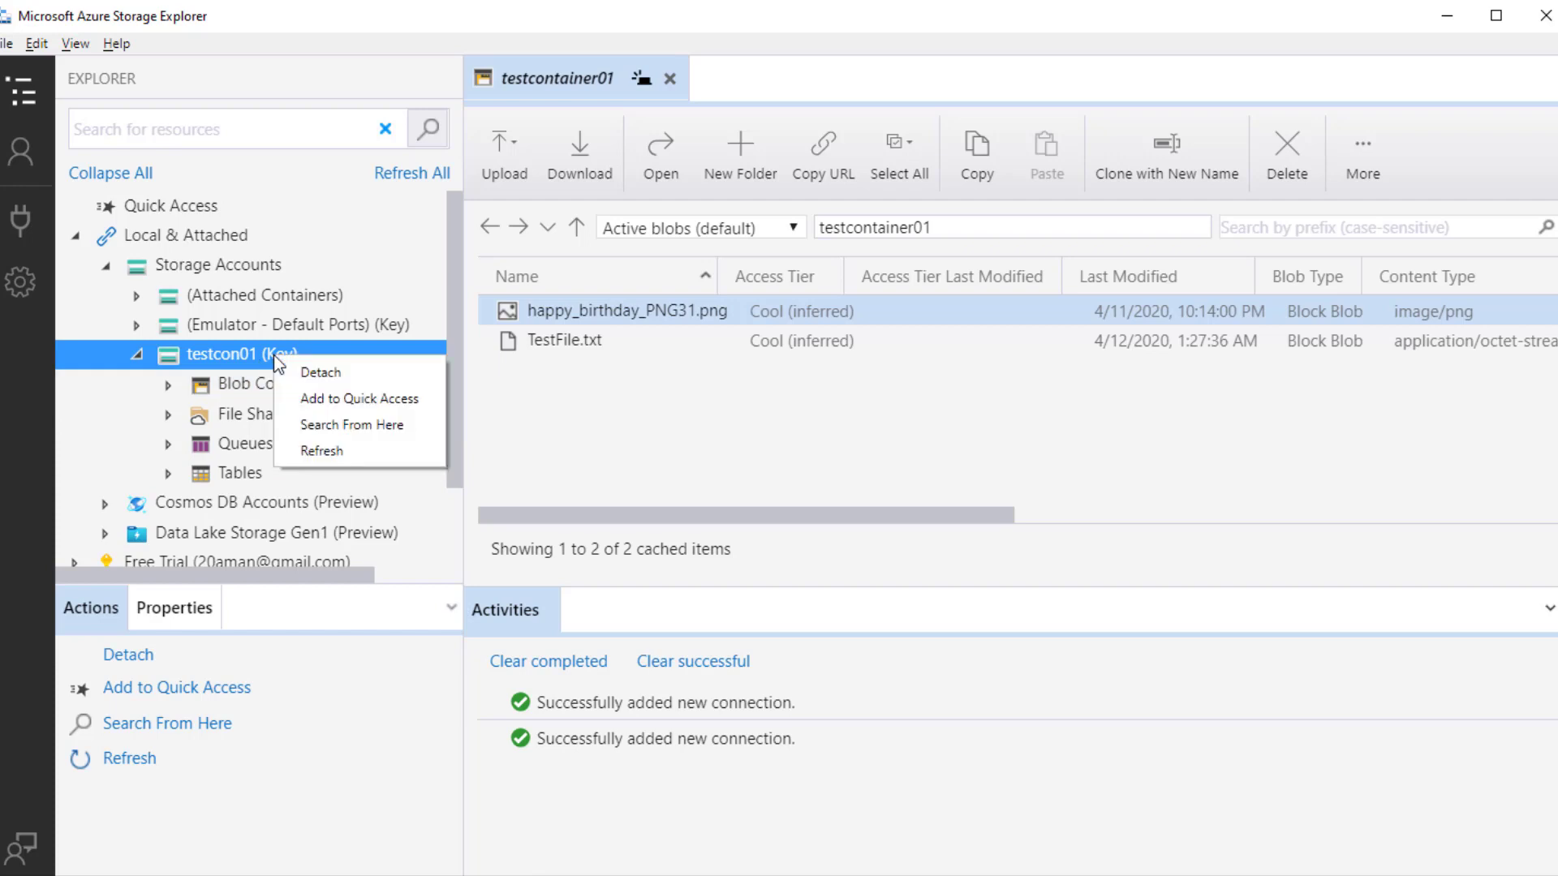
left_click(324, 372)
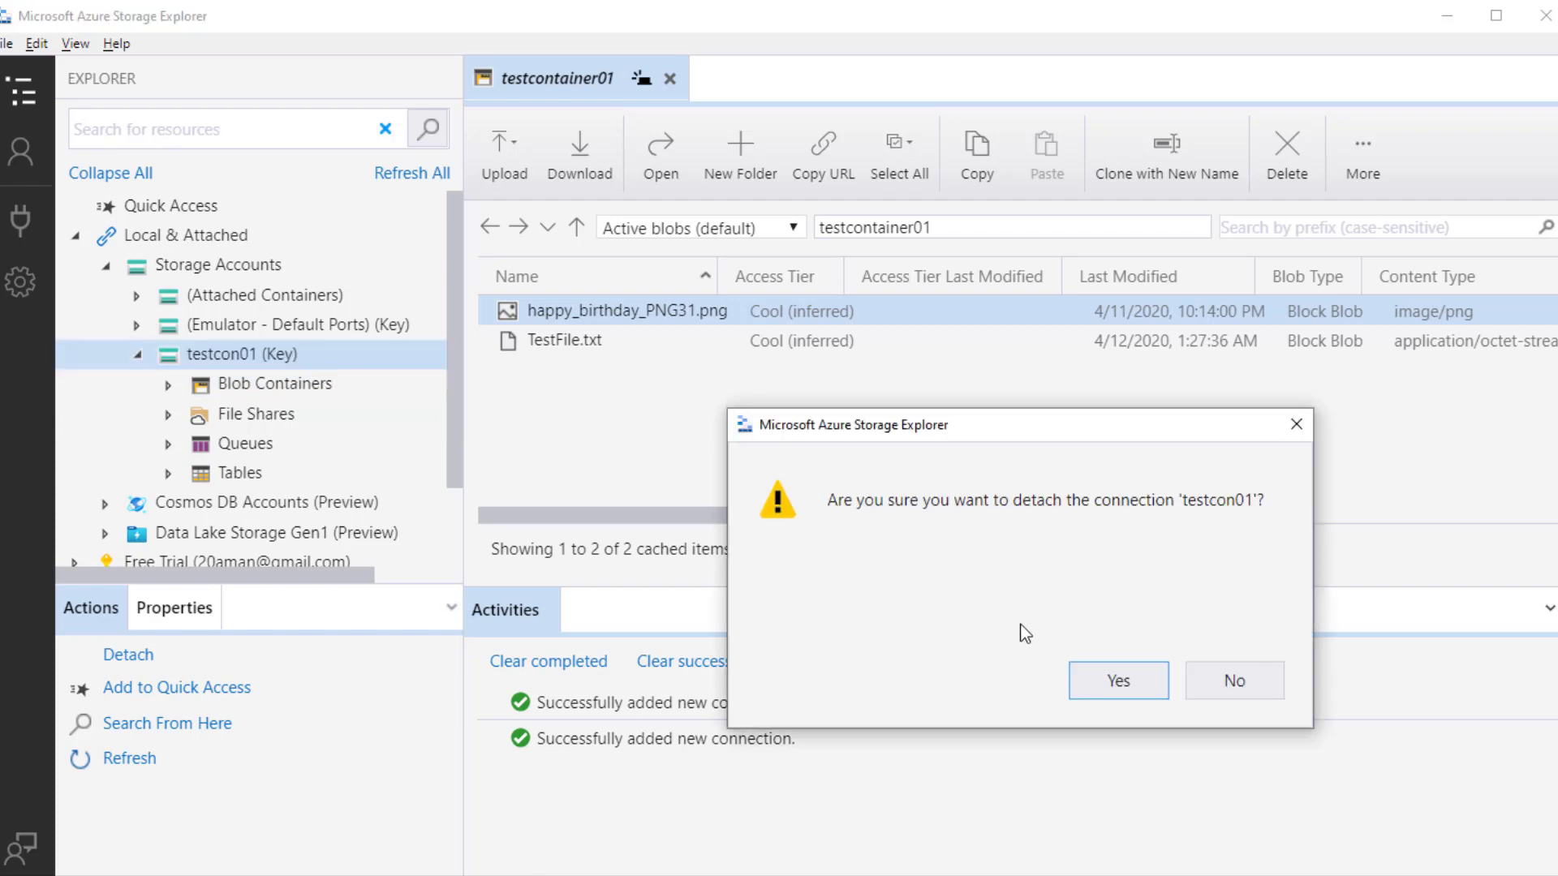
left_click(1092, 681)
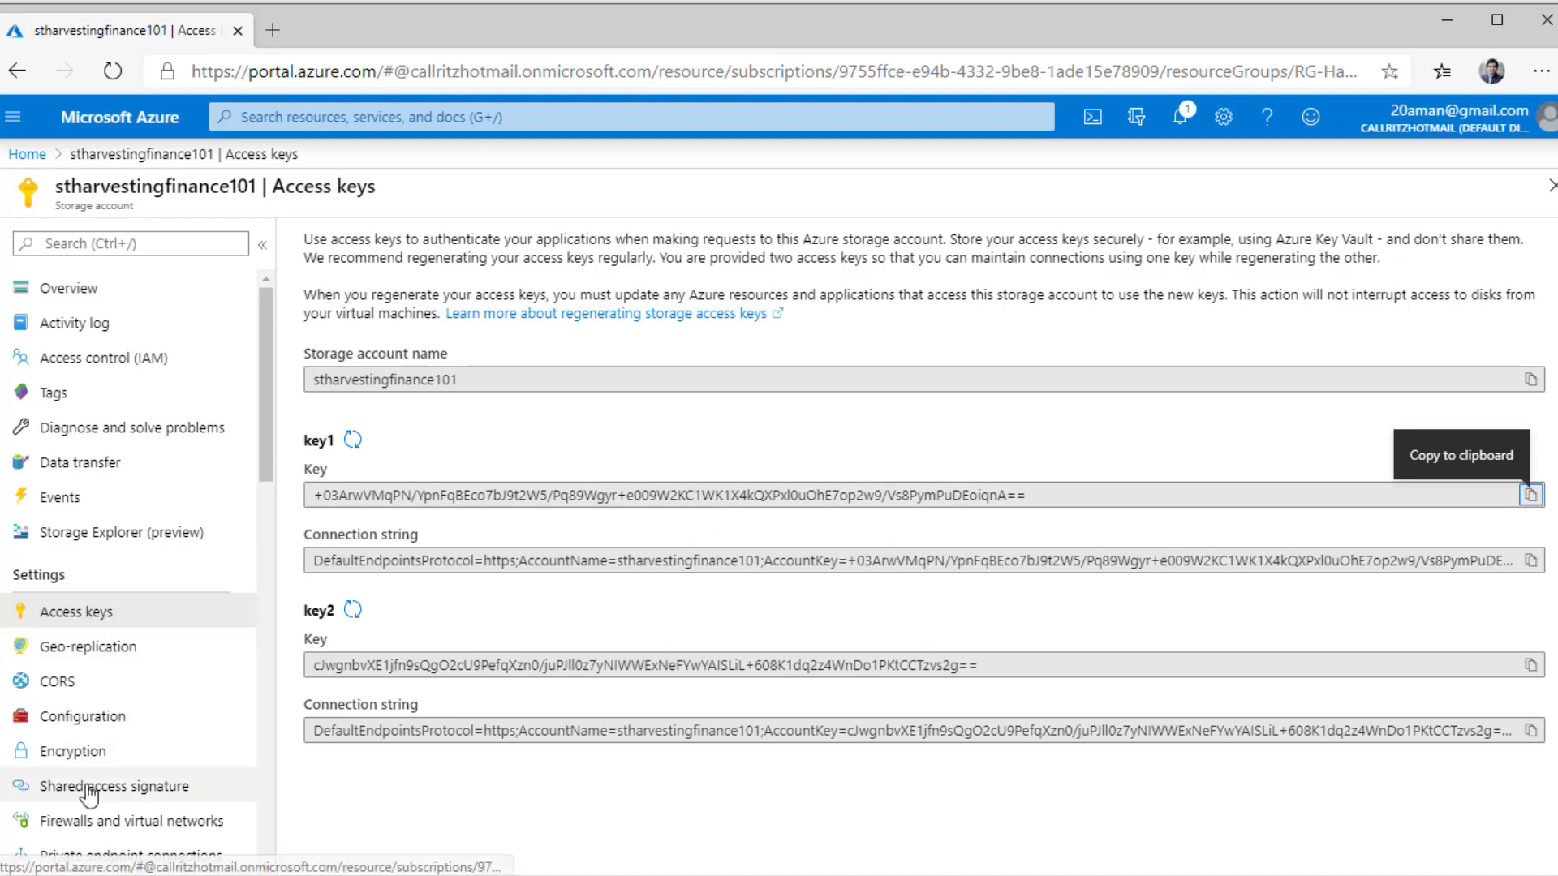
- Open stharvestingfinance101's Shared access signature page and scan its services, permissions and dates
left_click(61, 789)
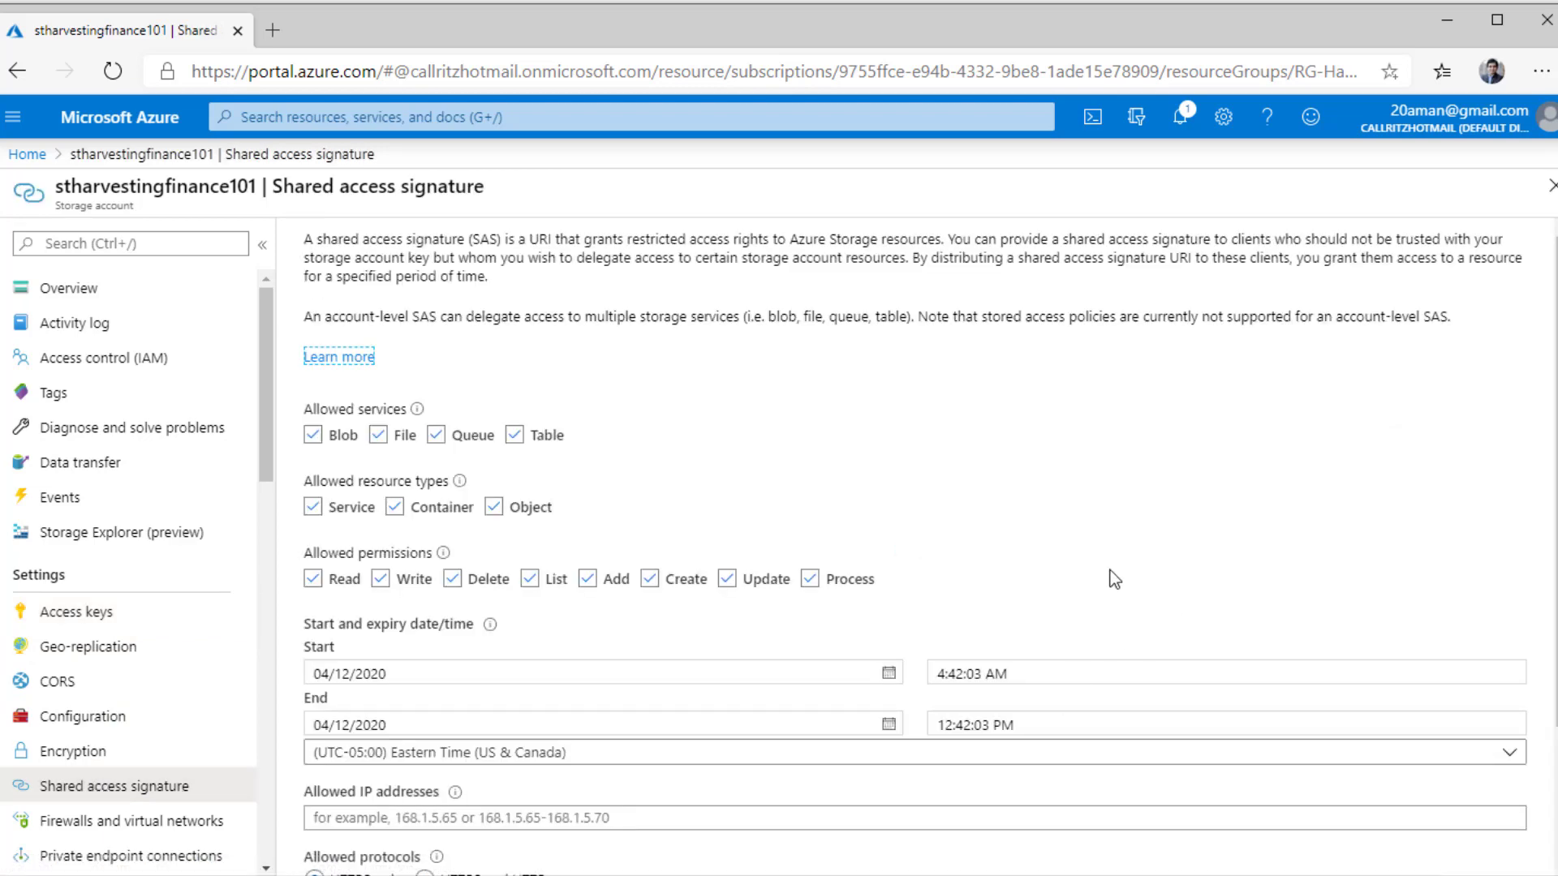
scroll(1111, 571, "down", 2)
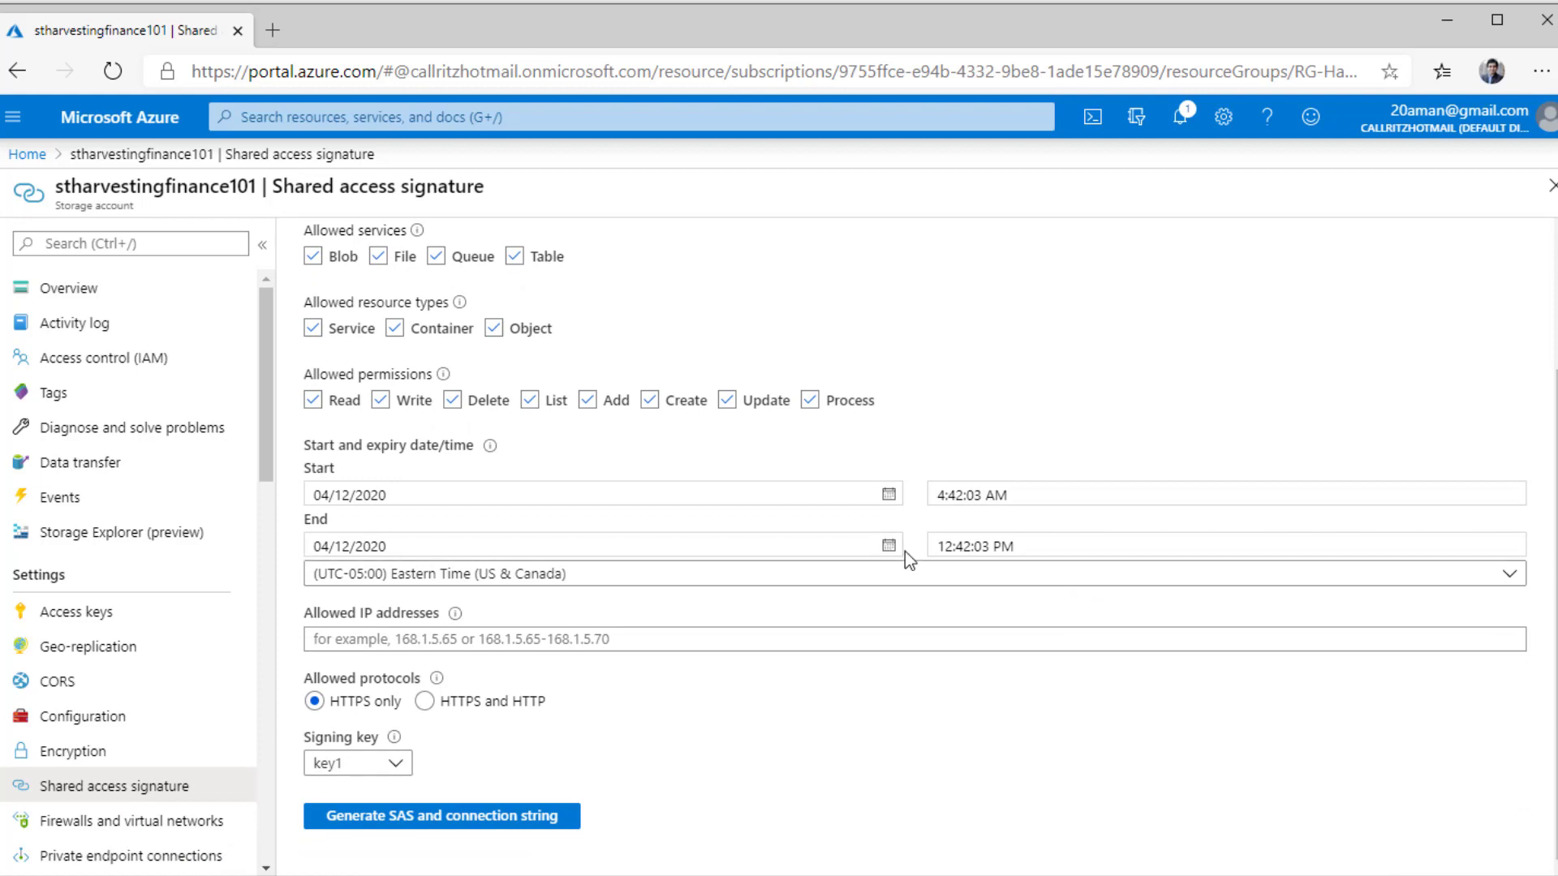
scroll(907, 524, "up", 1)
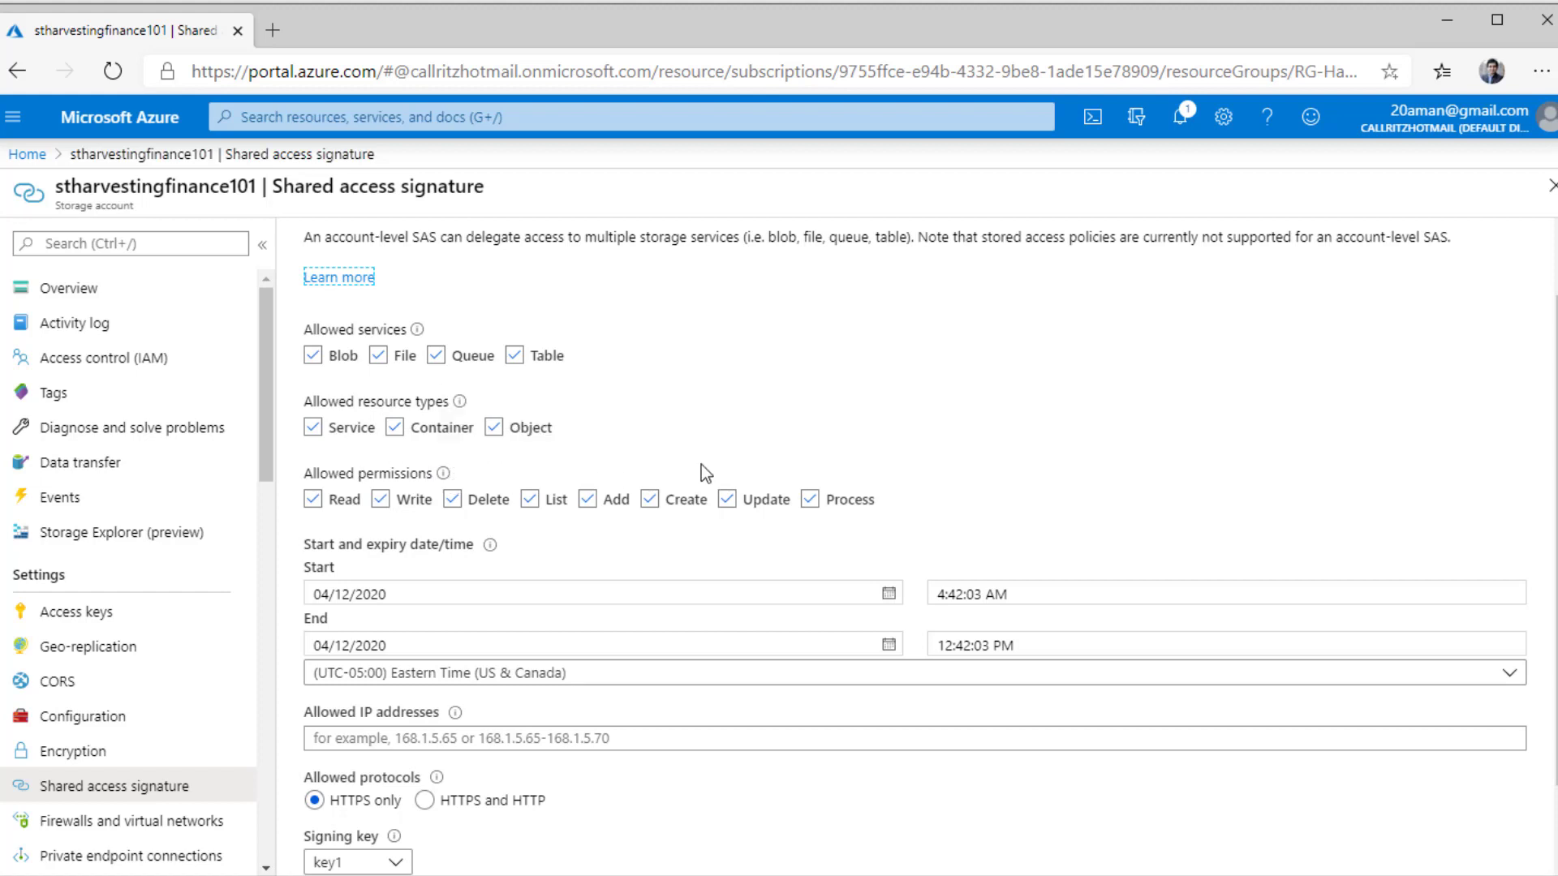
scroll(703, 467, "down", 1)
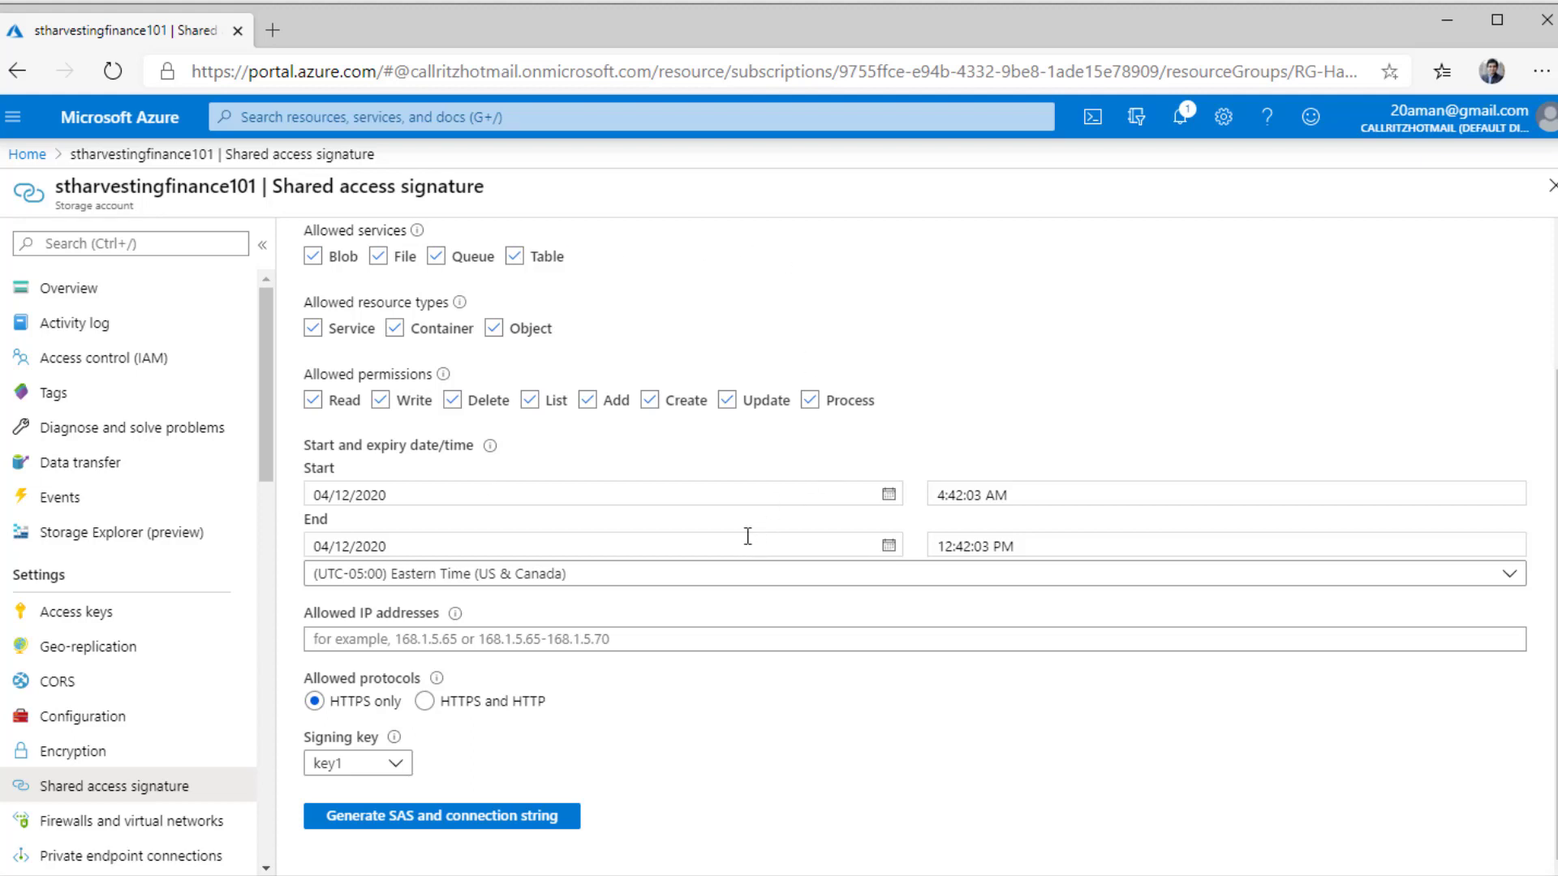
- Set the SAS end date to 05/12/2020
left_click(888, 544)
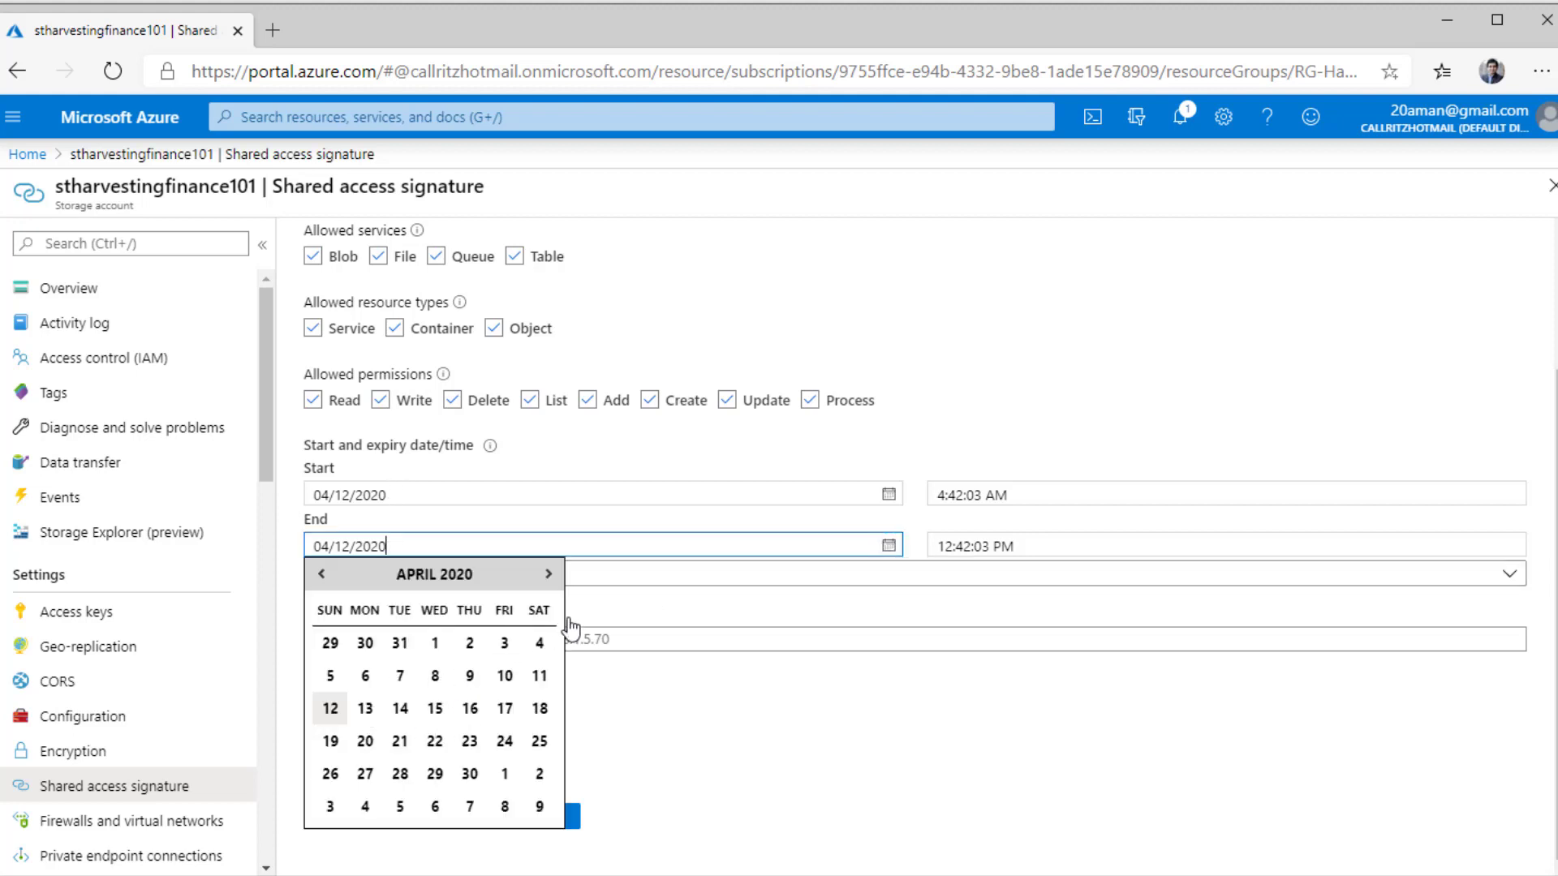
left_click(545, 575)
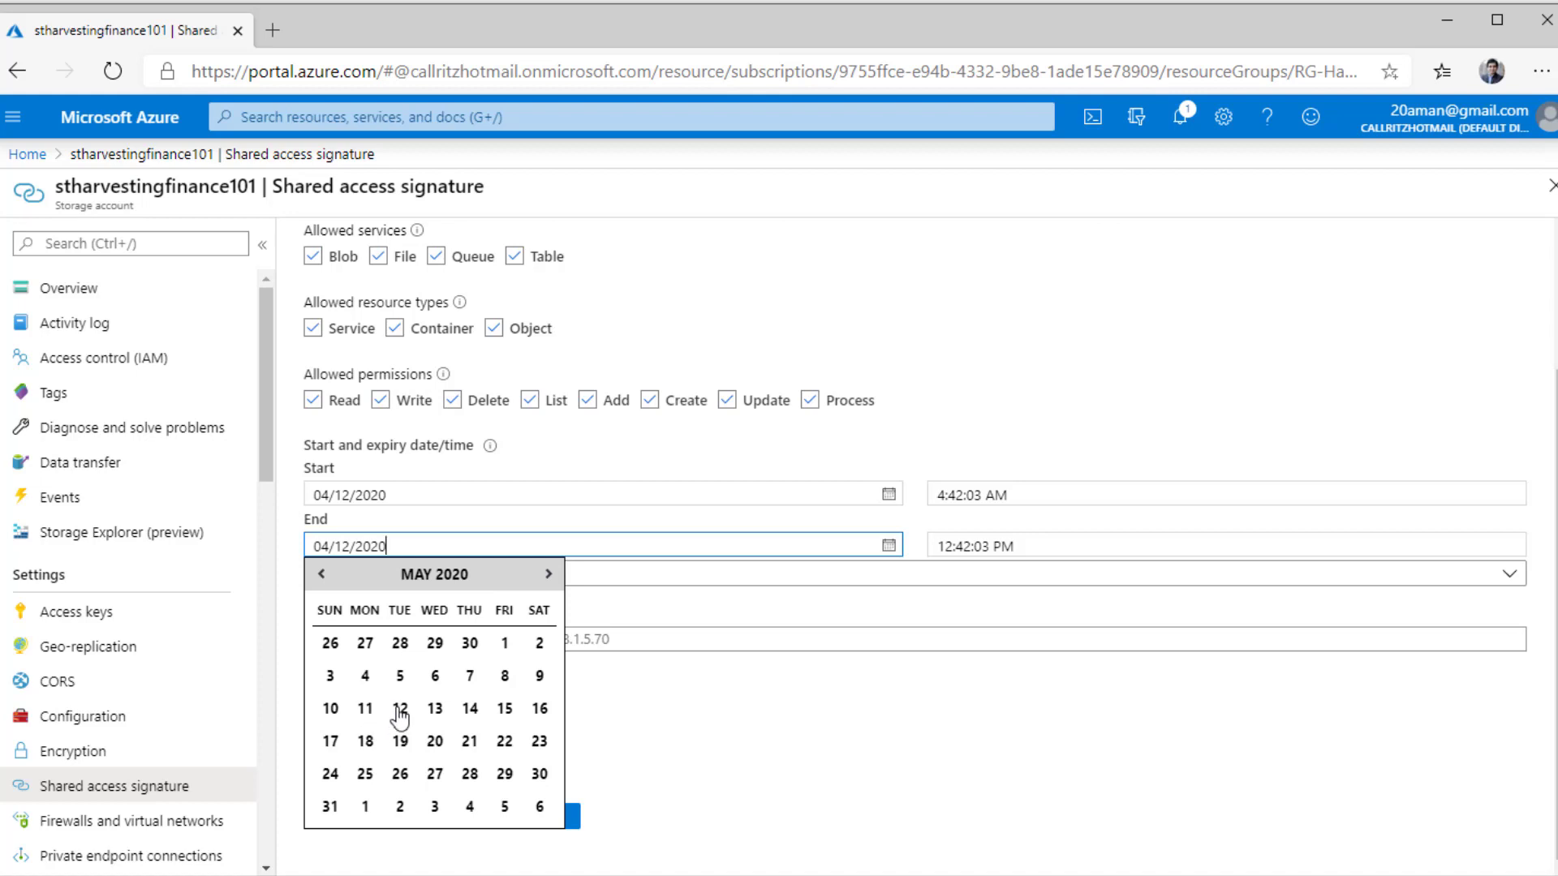
left_click(400, 708)
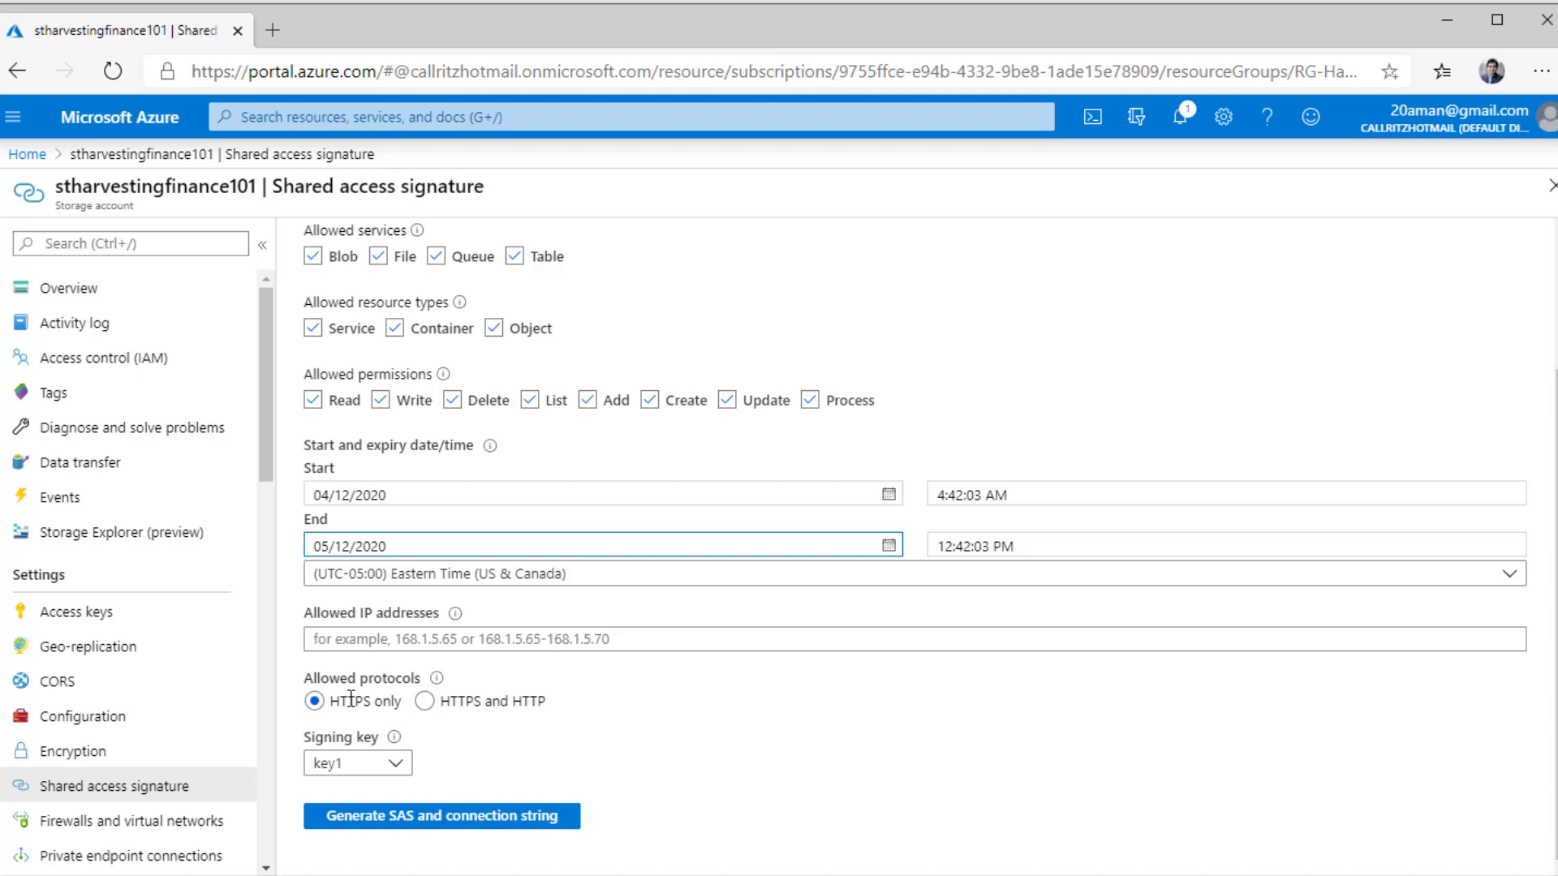
- Generate the SAS and connection string, then copy the connection string
left_click(435, 818)
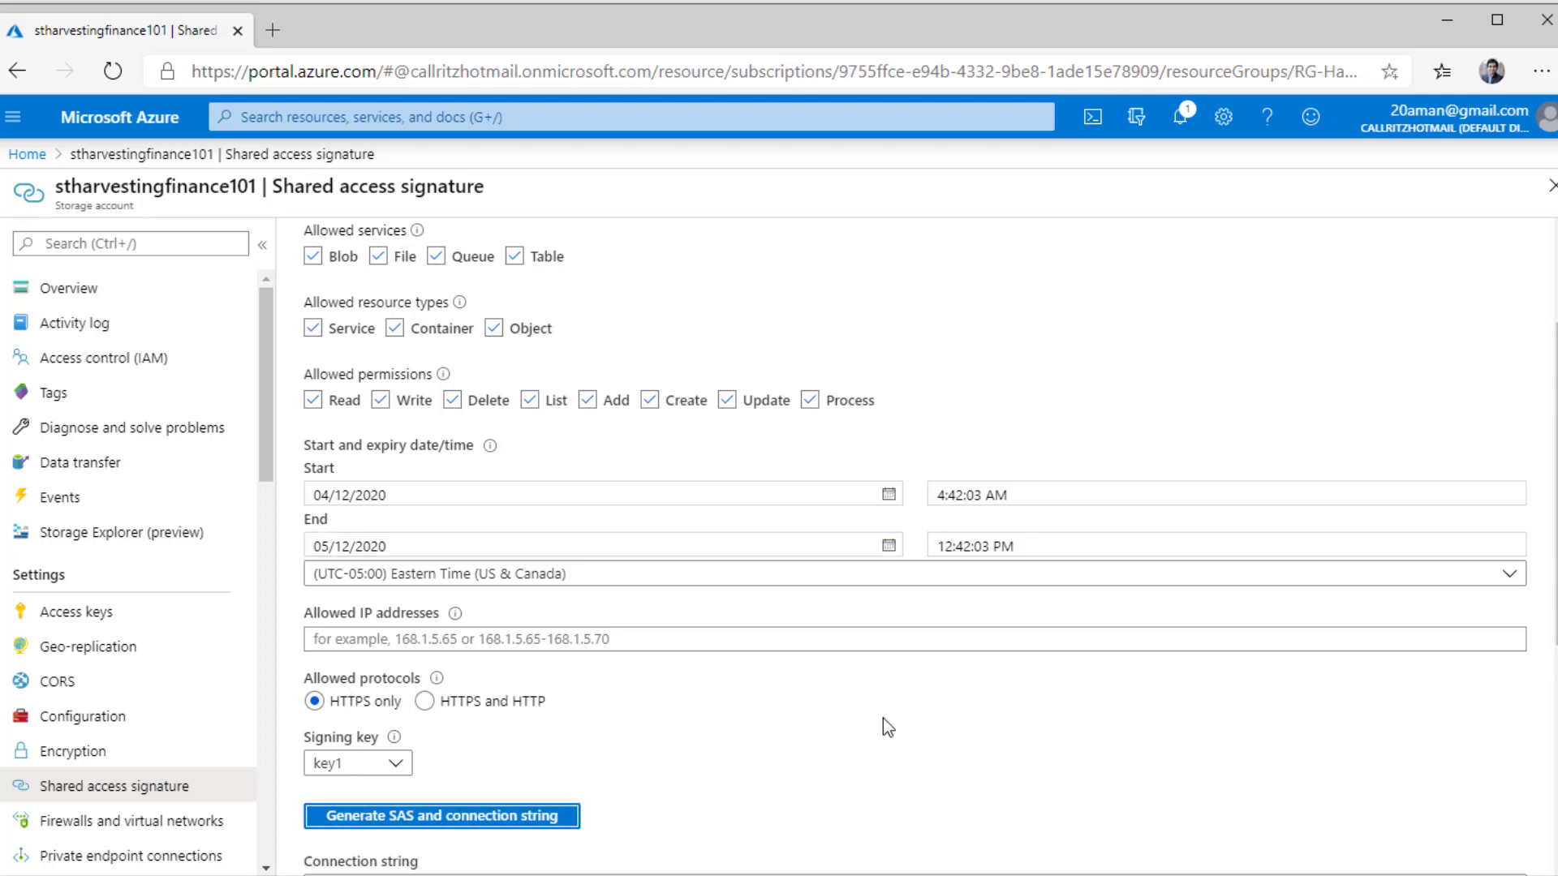
scroll(888, 727, "down", 5)
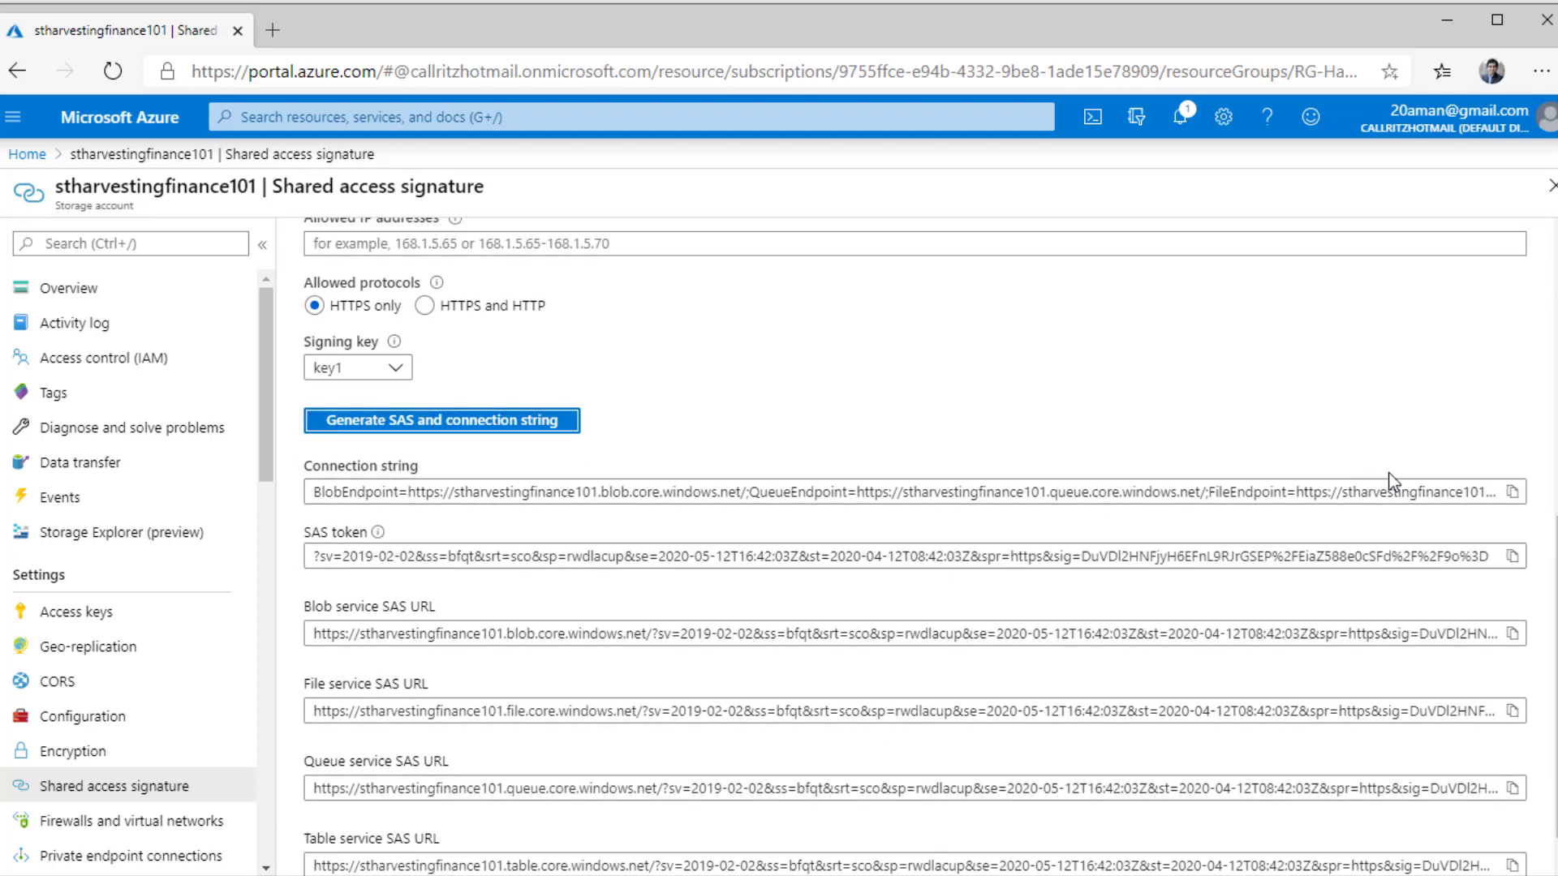
left_click(1513, 492)
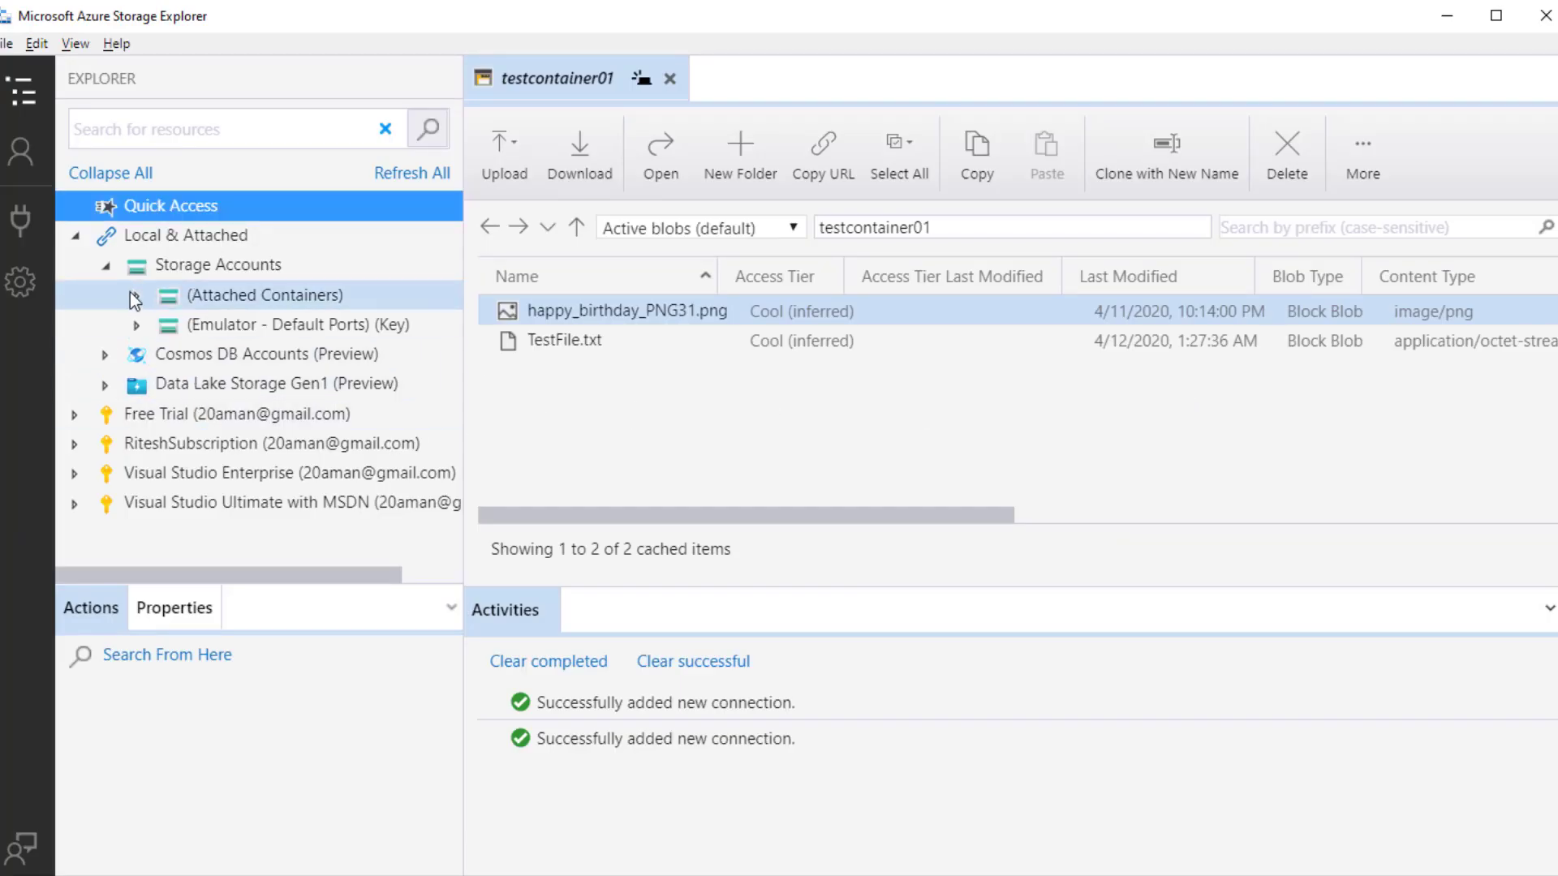
- Start Connect to Azure storage from Storage Accounts and choose the connection string option
left_click(21, 228)
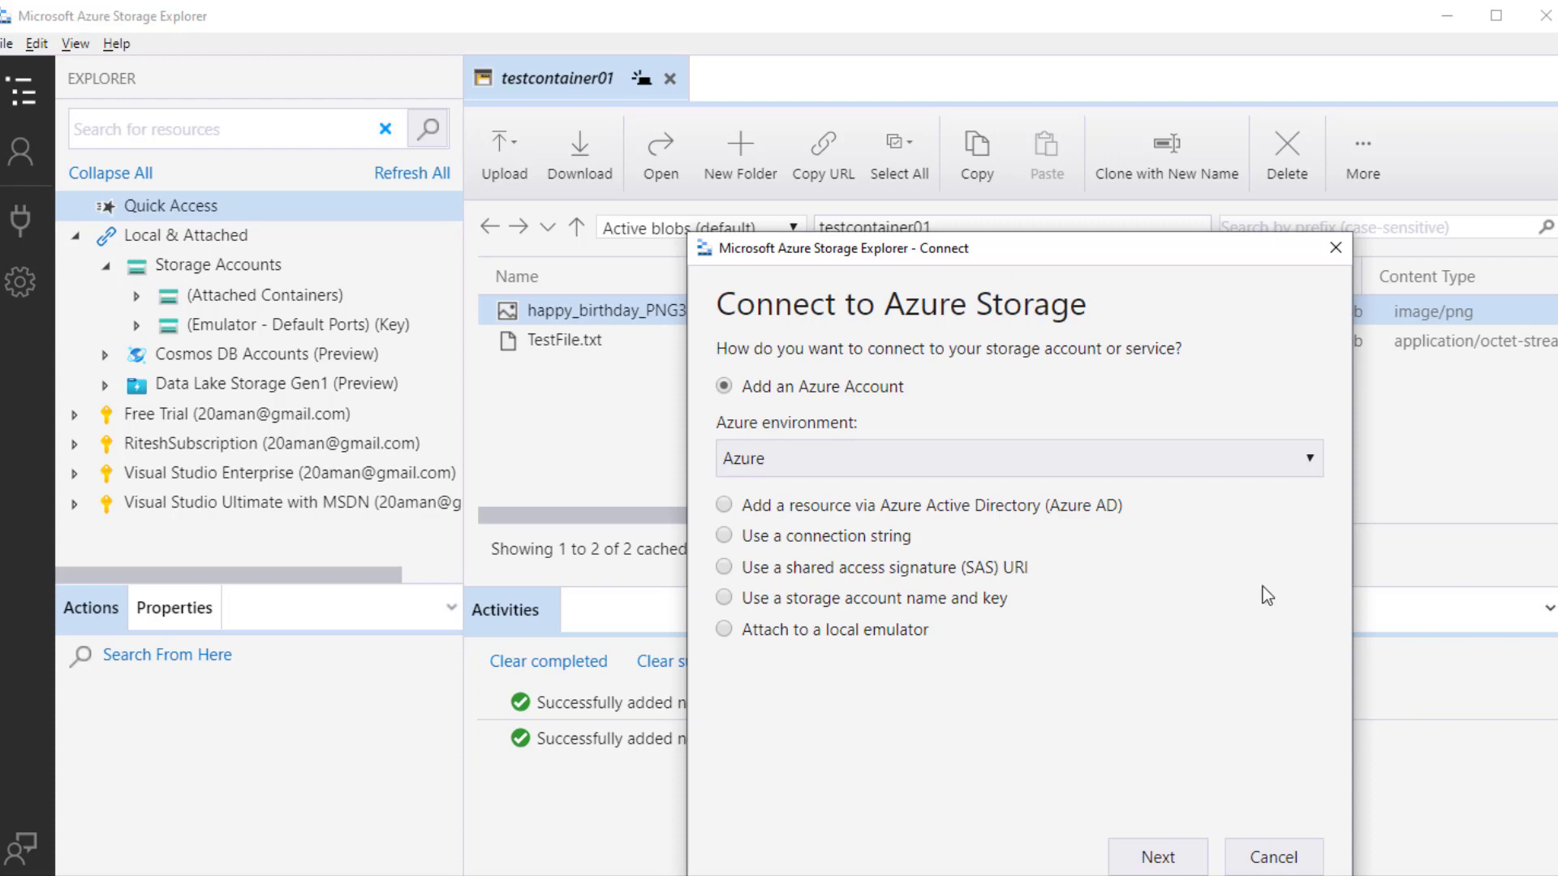
left_click_drag(1056, 262, 922, 211)
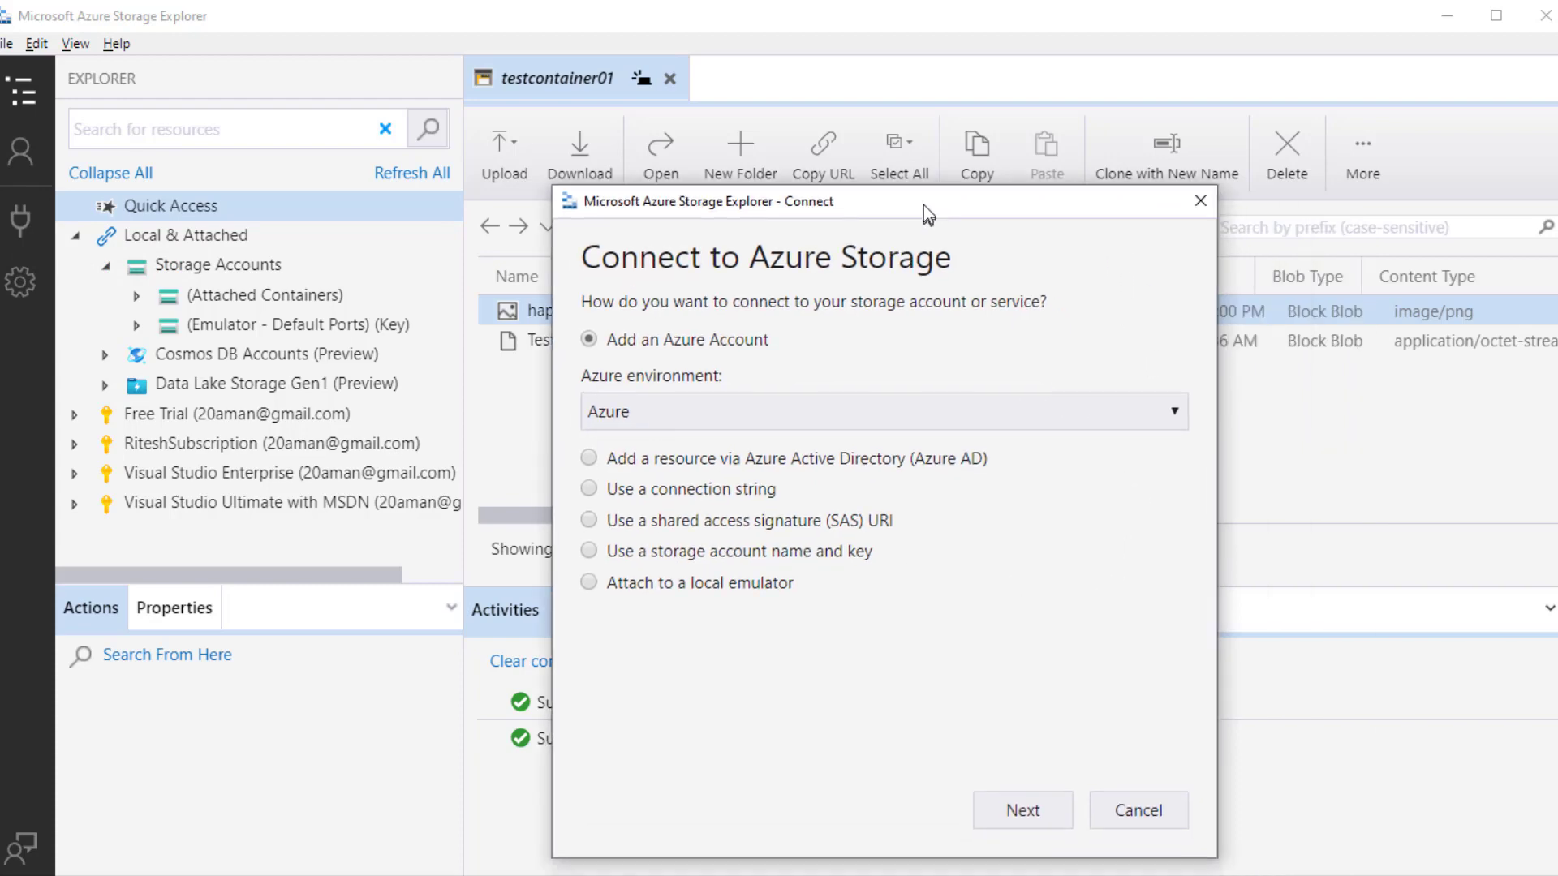
left_click(1201, 201)
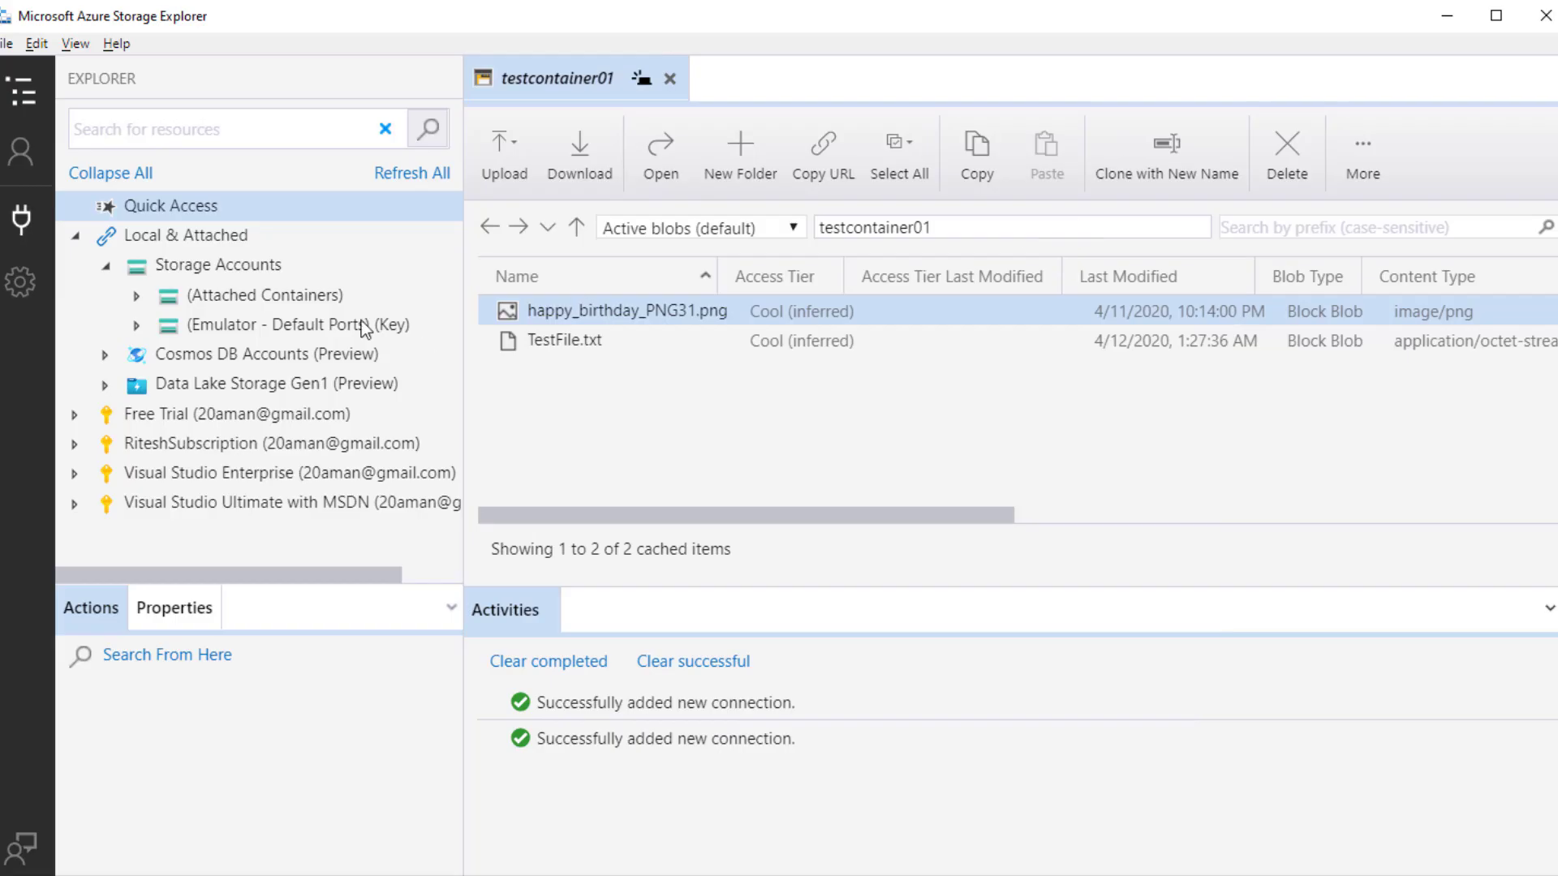
right_click(225, 264)
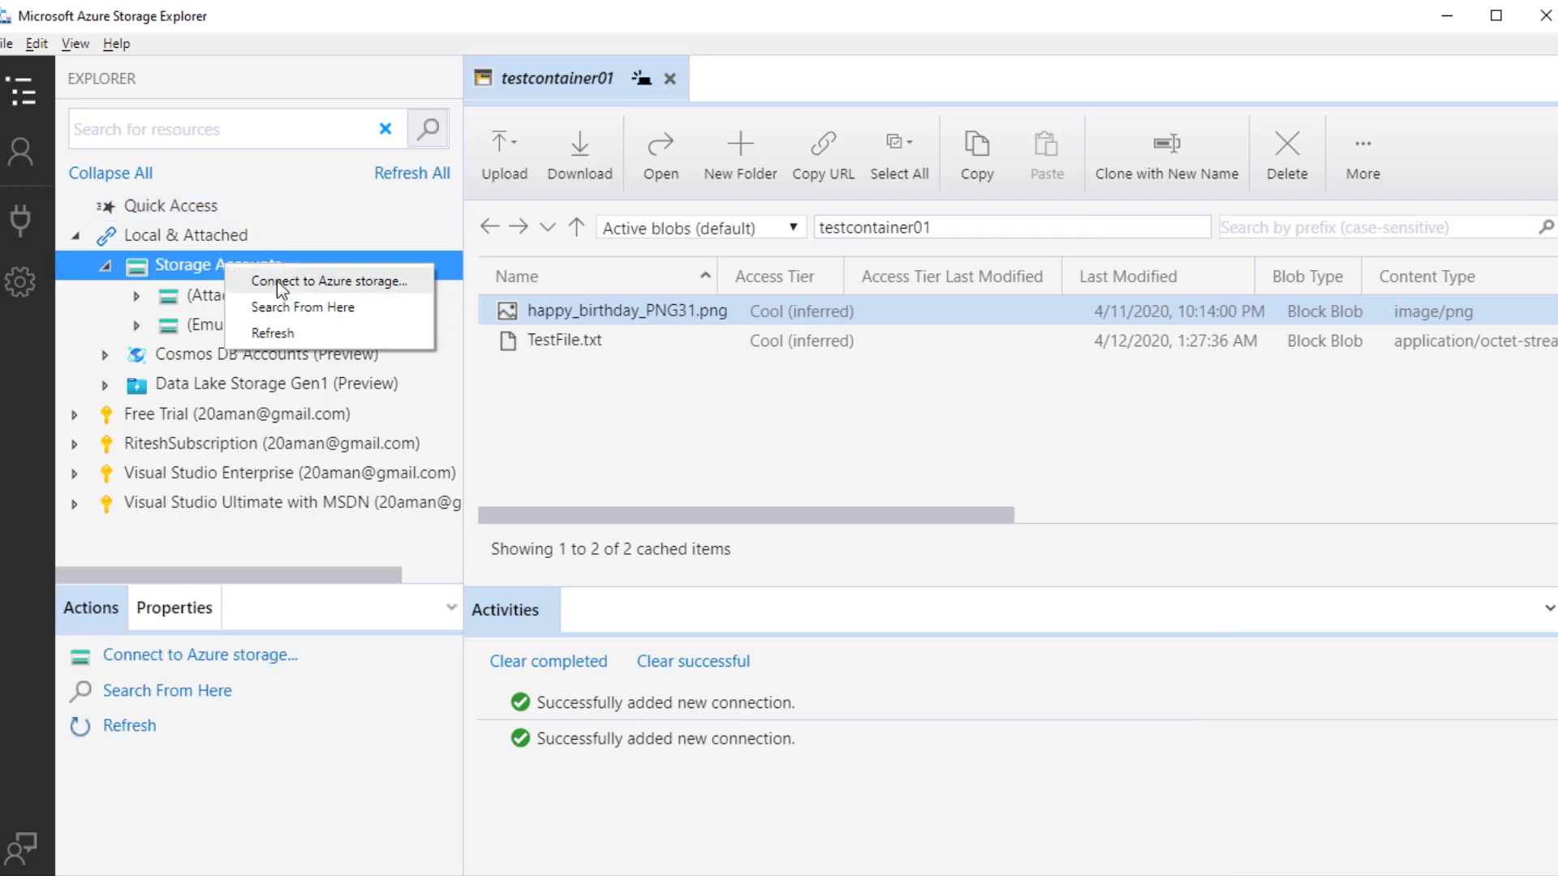
left_click(327, 282)
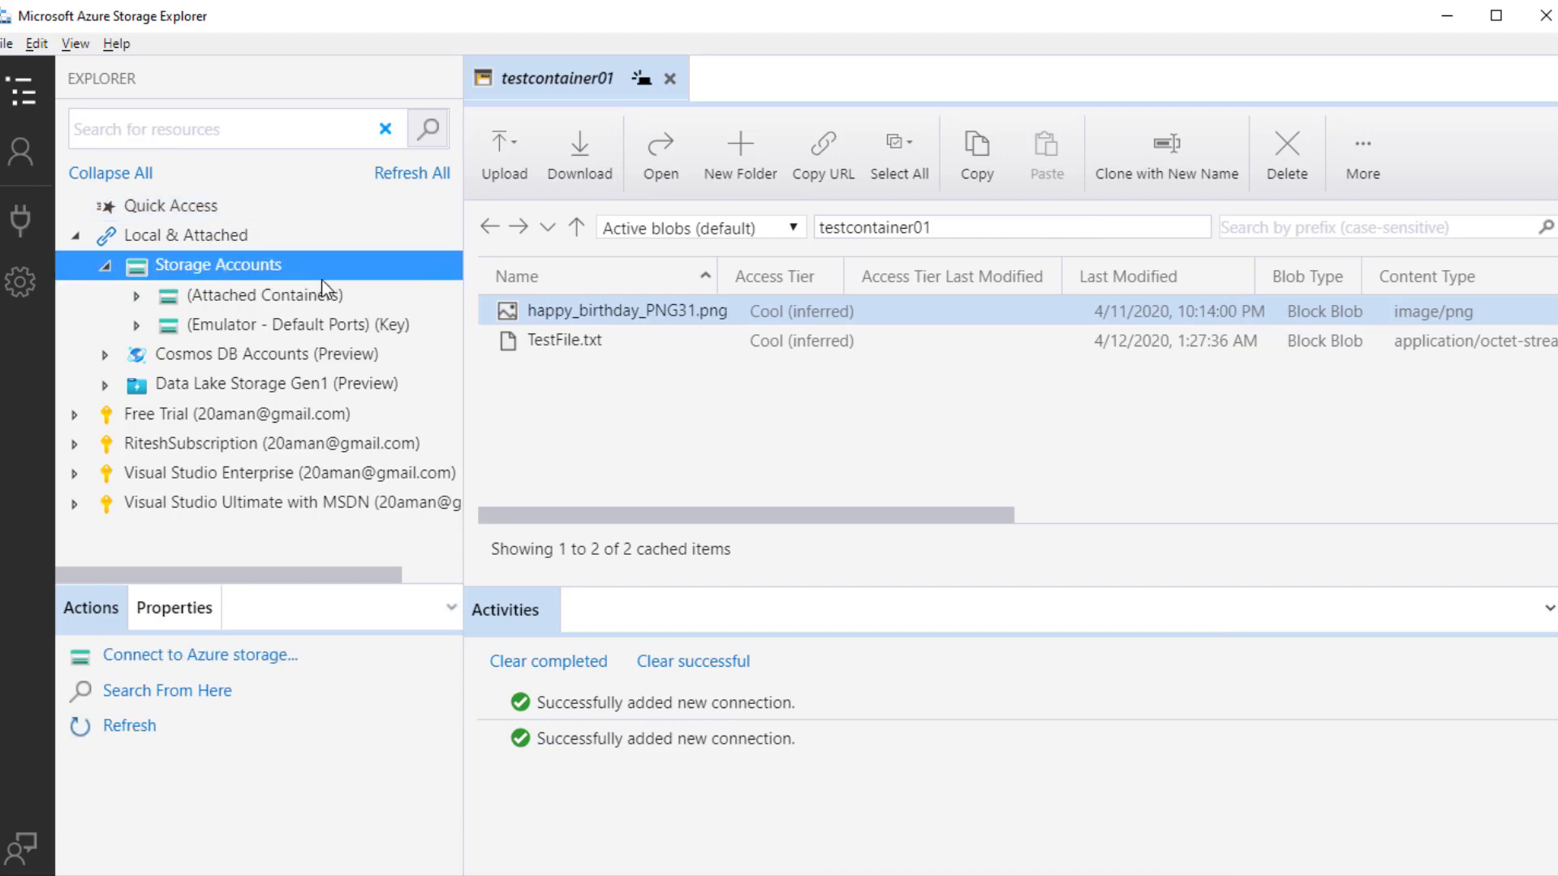
left_click_drag(980, 255, 813, 172)
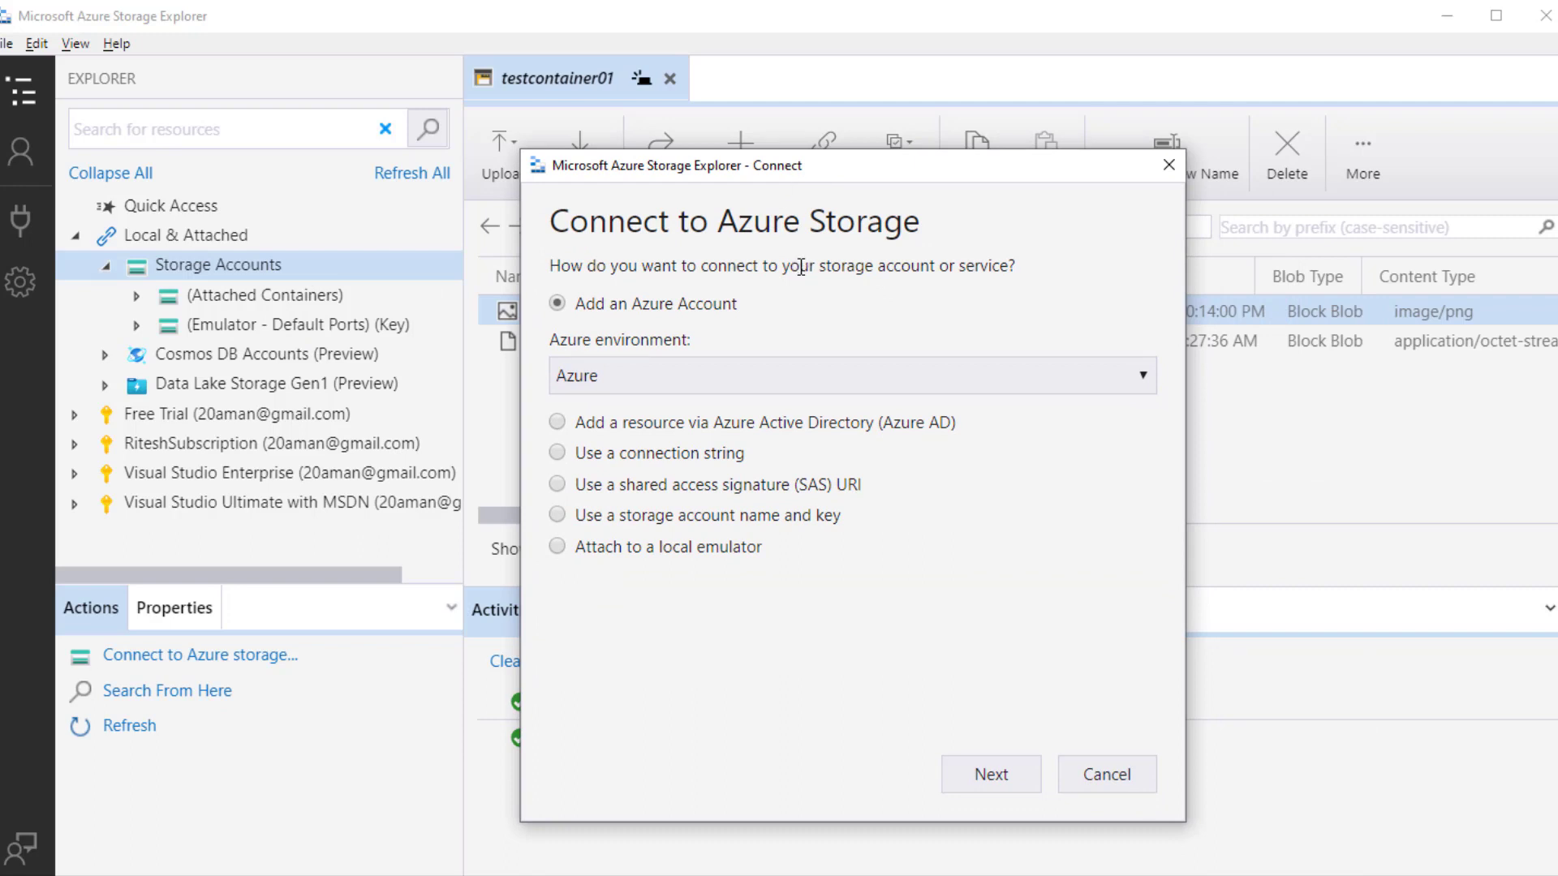
left_click(556, 453)
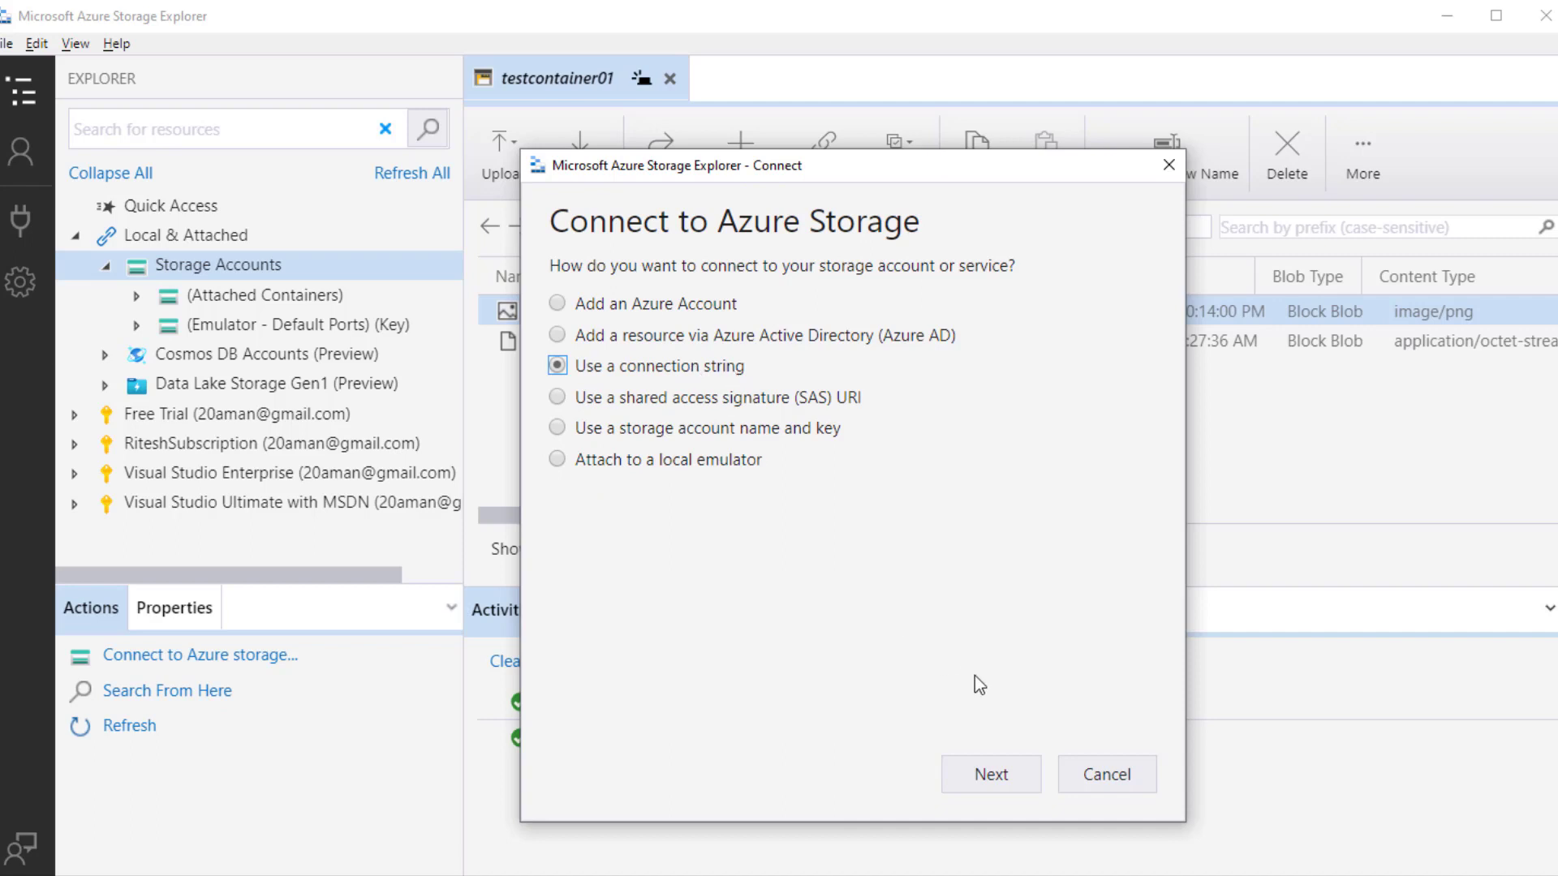
left_click(978, 768)
- Name the connection 'testcon101', paste its connection string, review the summary and connect
left_click(686, 325)
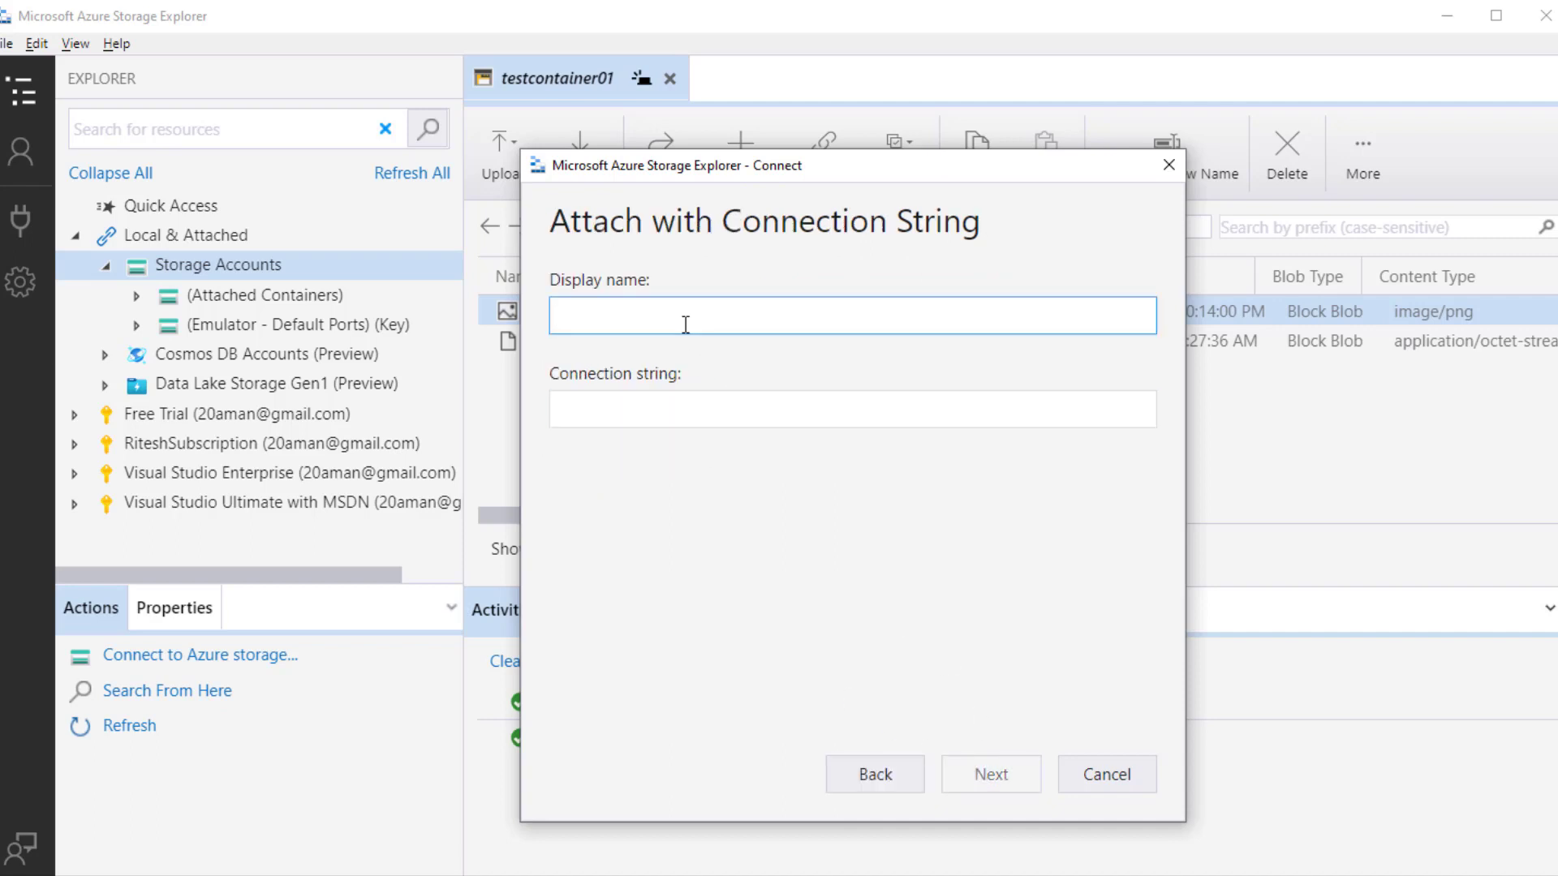
type("testcon101")
key("Tab")
key("ctrl+v")
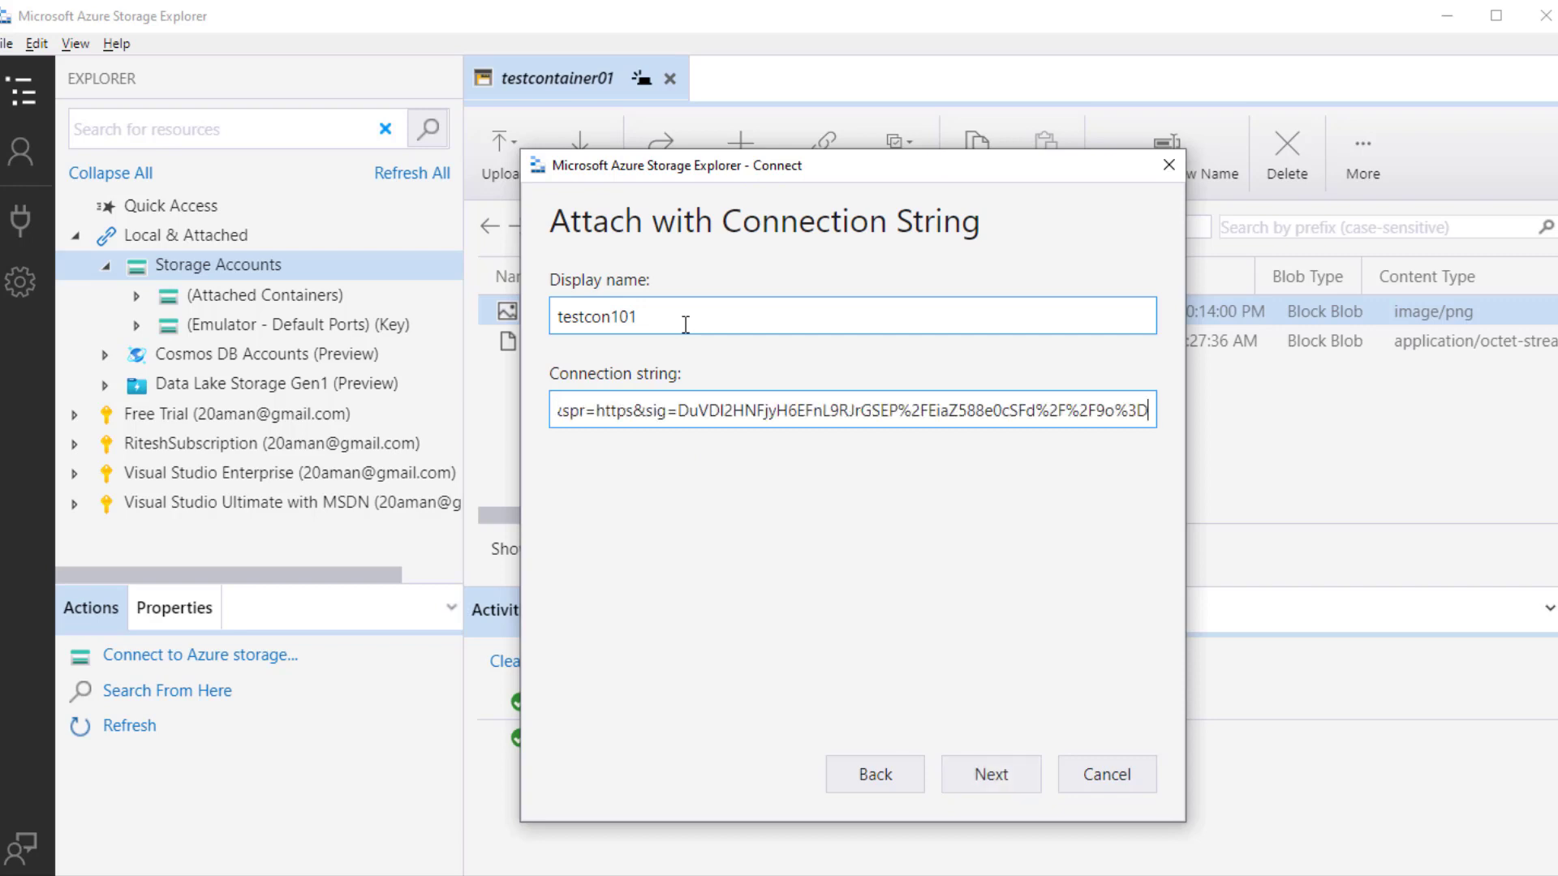
left_click(990, 777)
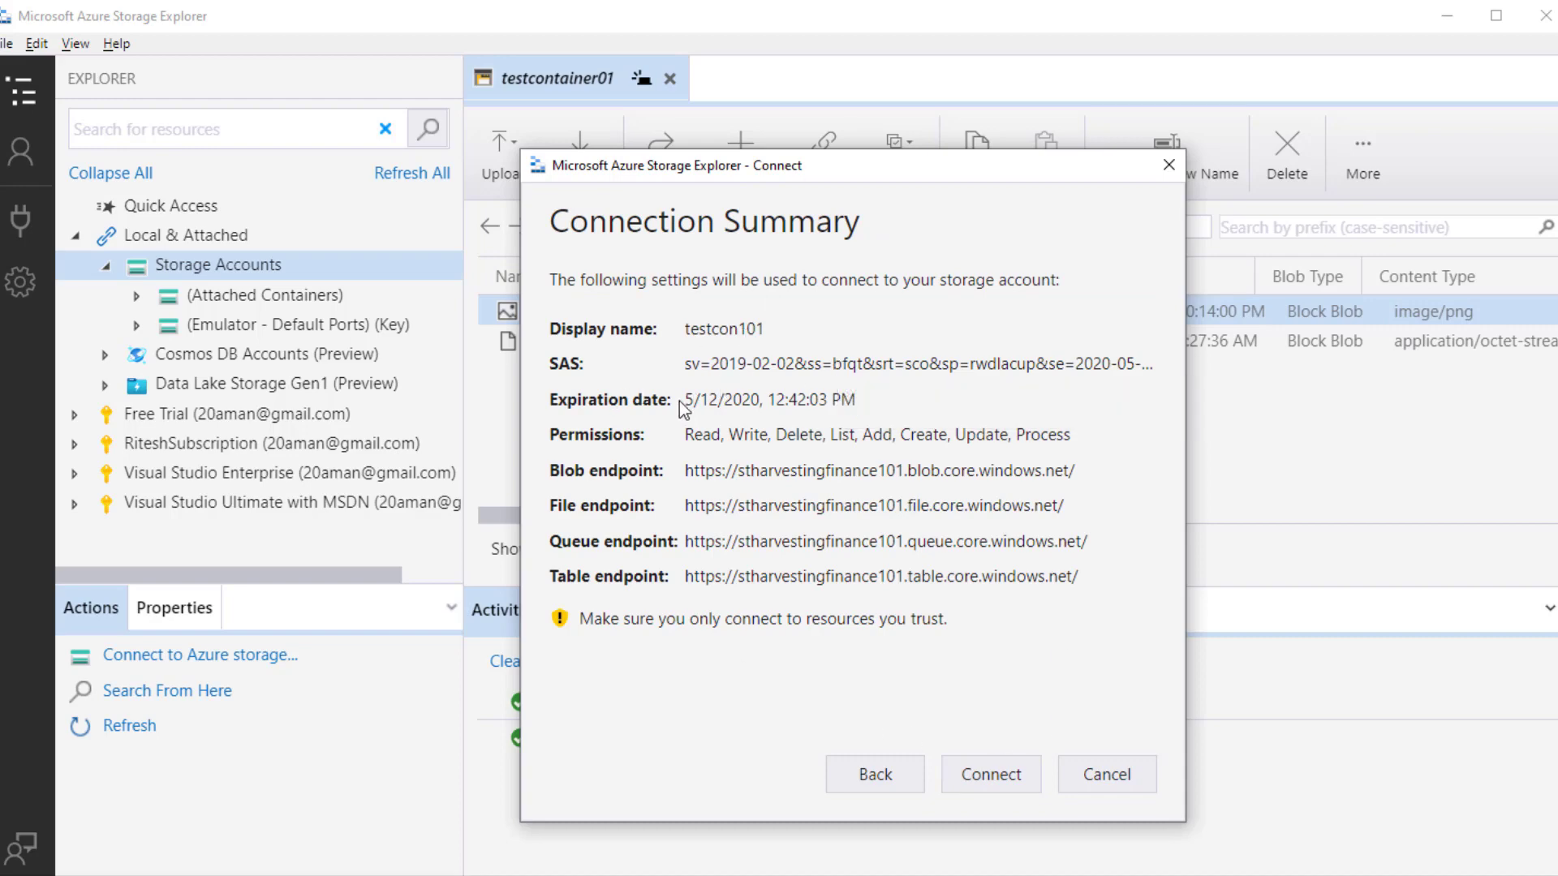
left_click_drag(684, 399, 903, 400)
left_click(870, 416)
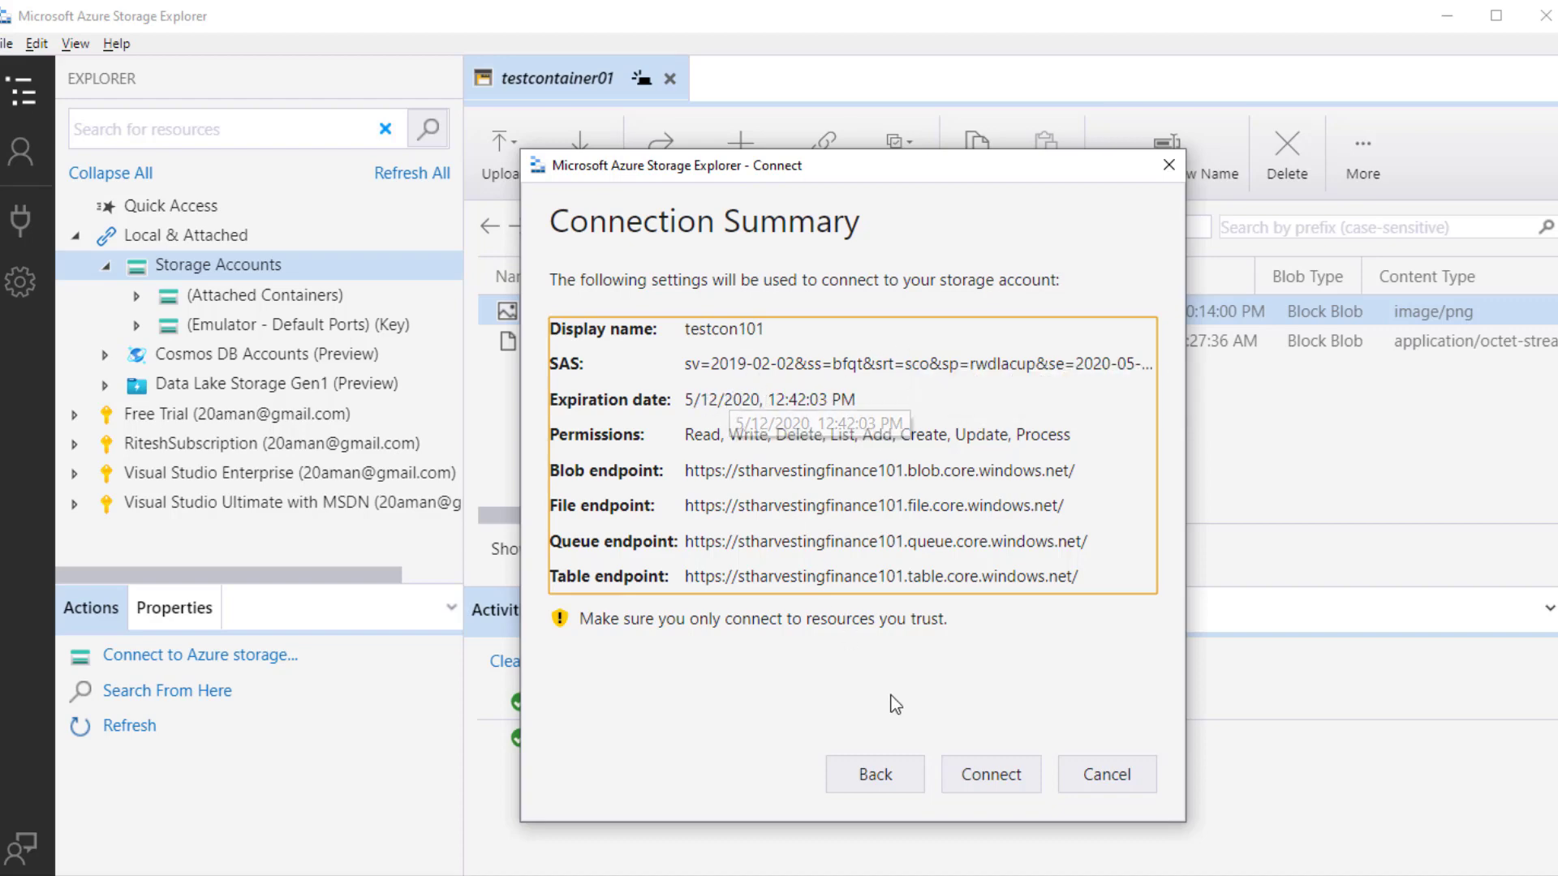
left_click(914, 705)
left_click(981, 766)
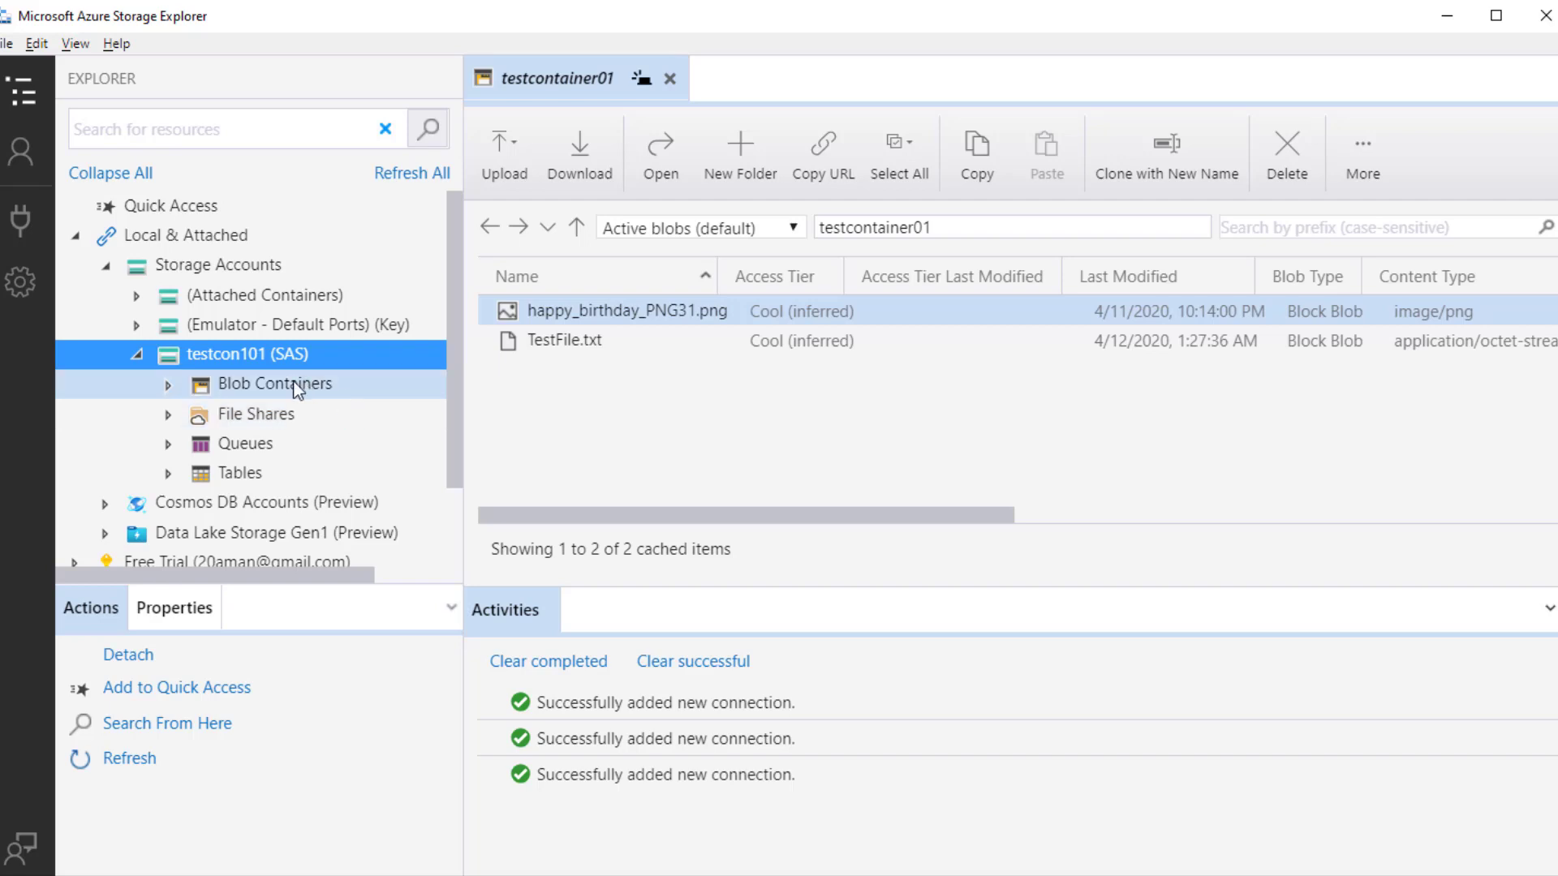
- Expand testcon101's Blob Containers and open testcontainer01 and testcontainer02 in new tabs
double_click(294, 386)
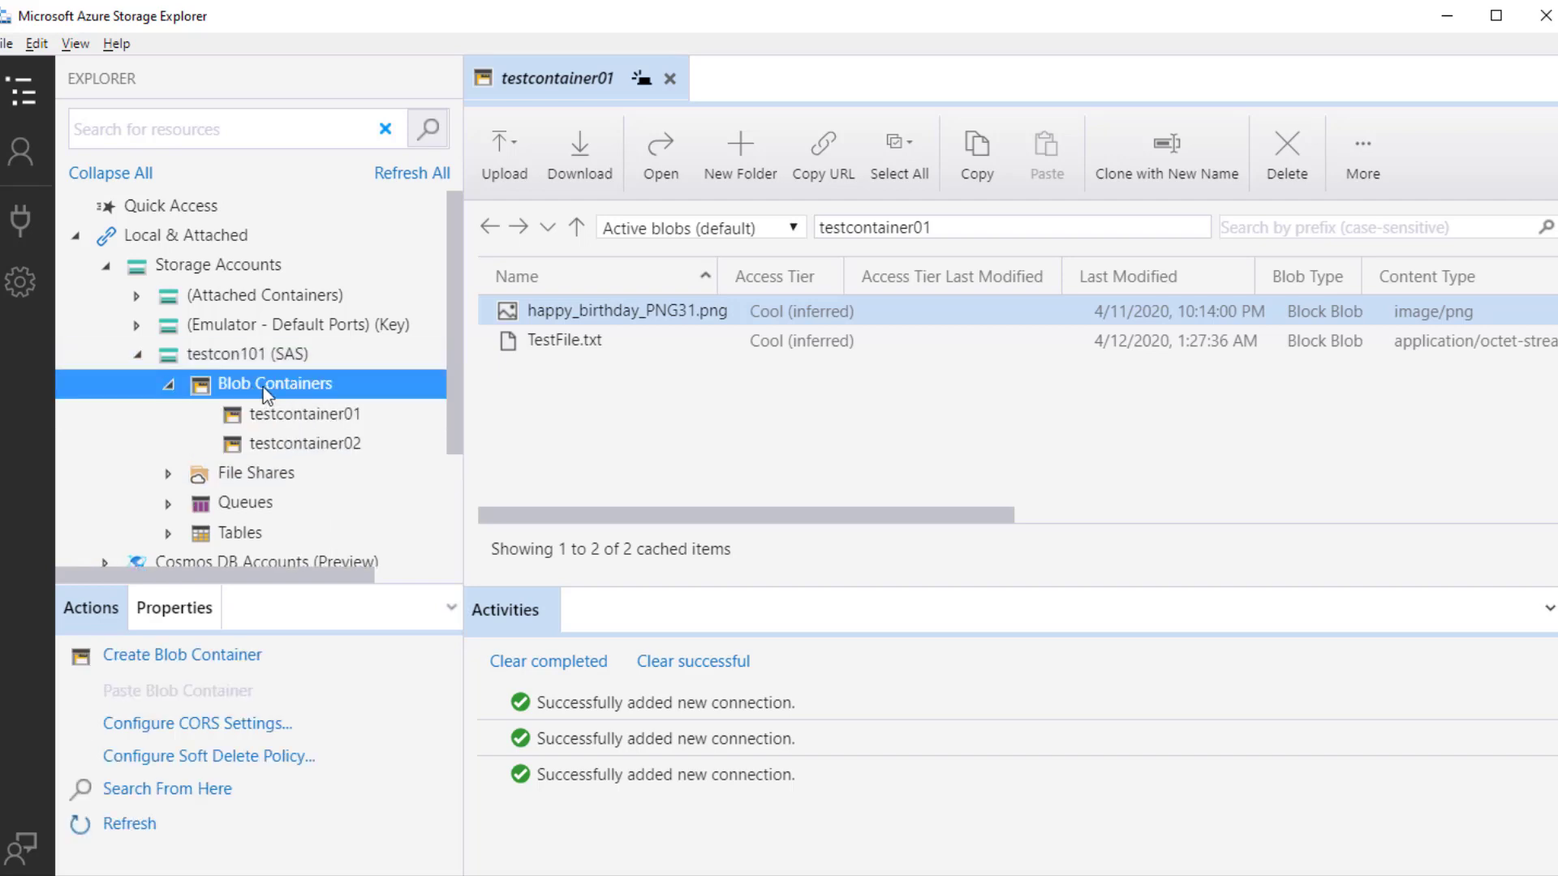
left_click(321, 417)
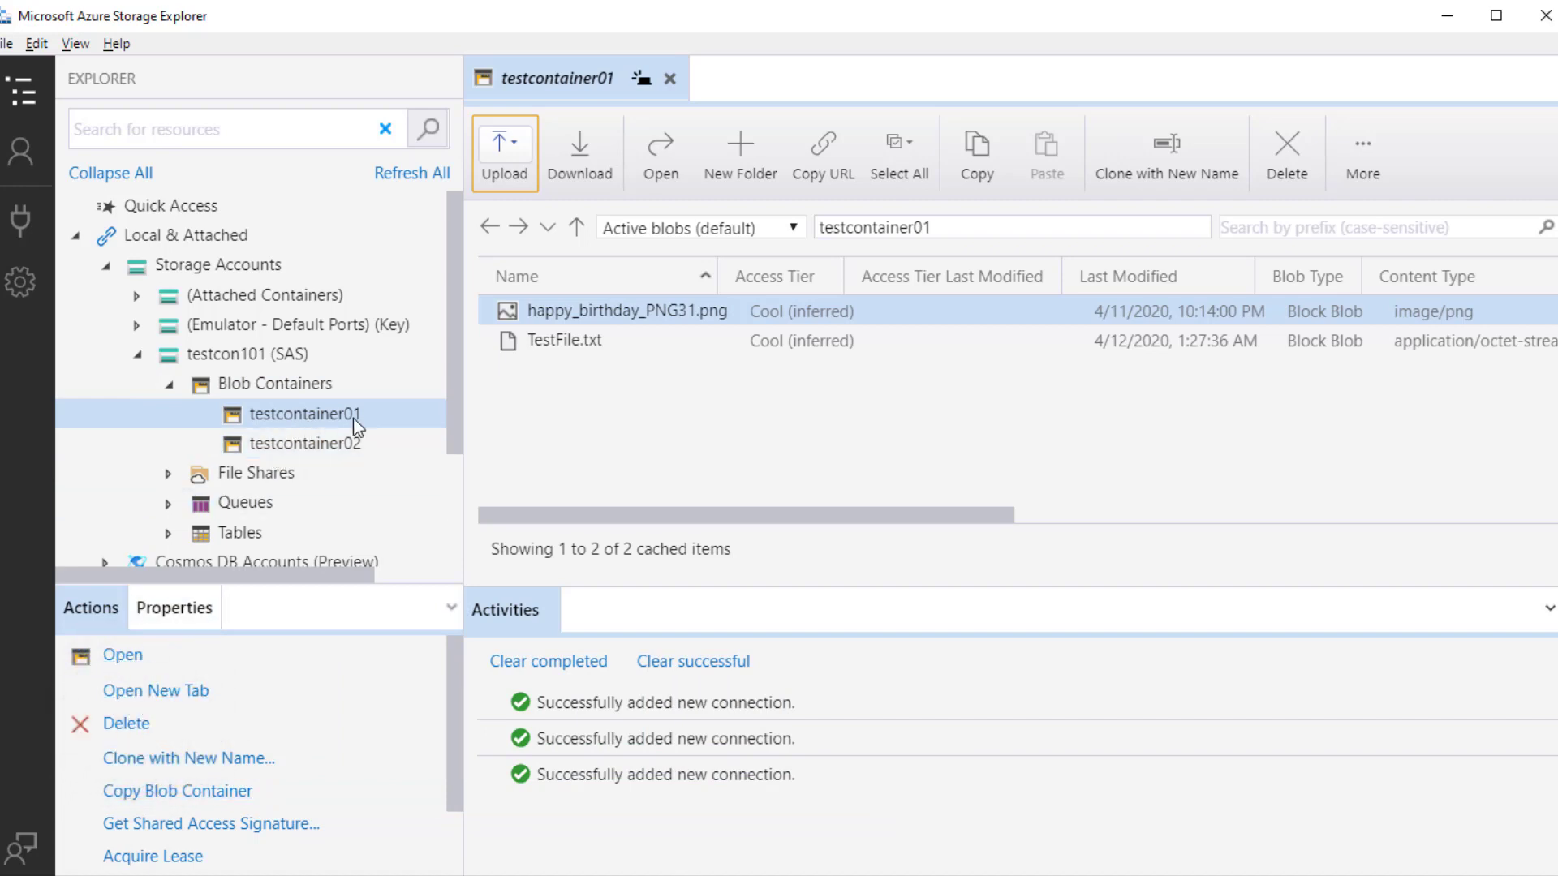
left_click(162, 691)
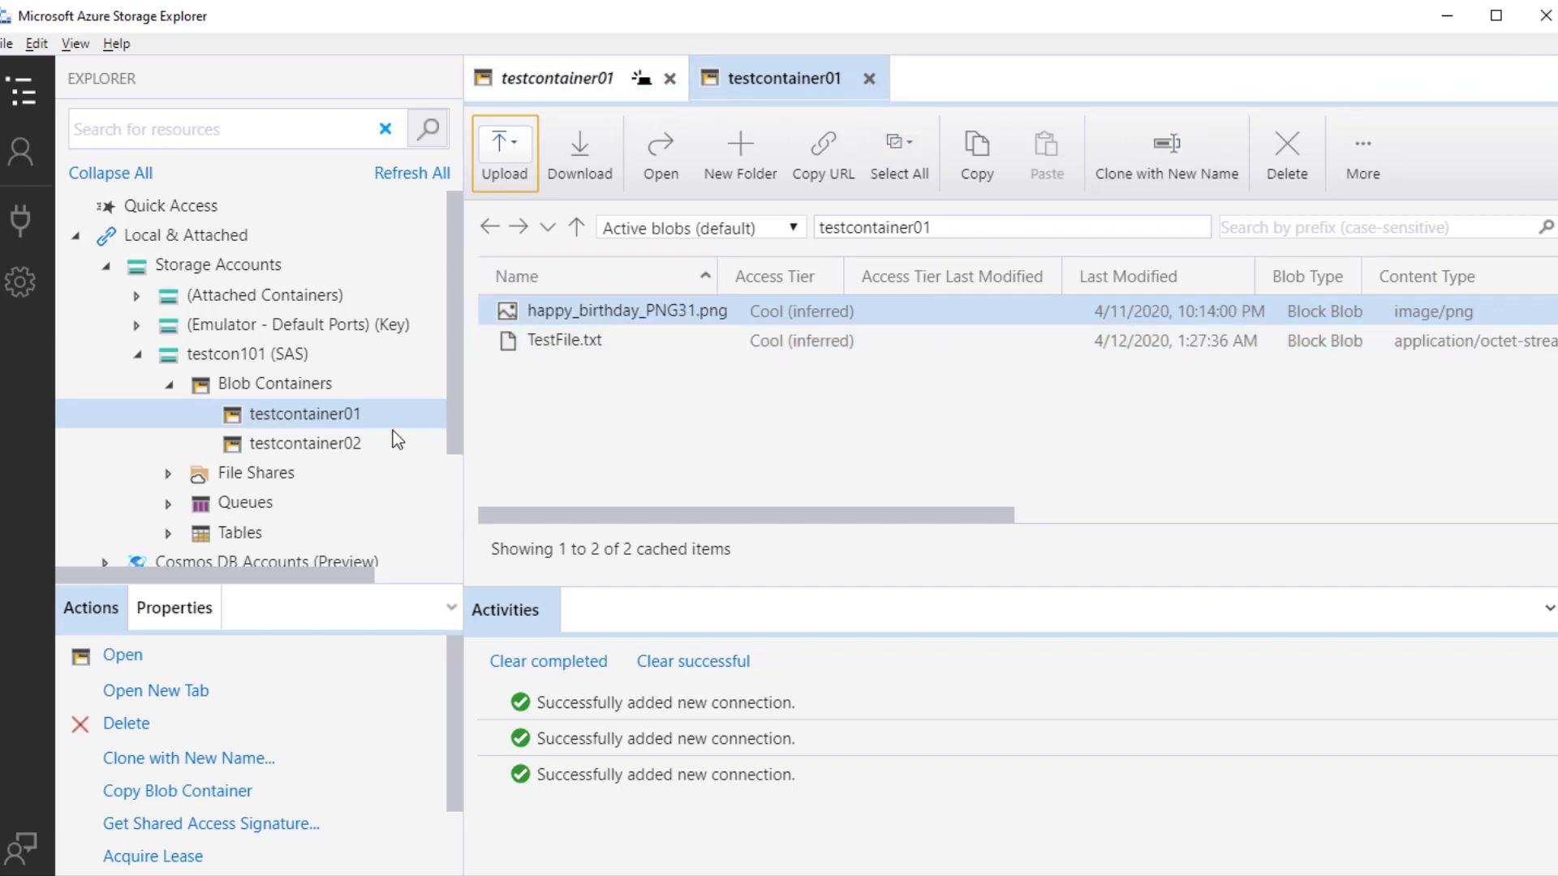
left_click(352, 443)
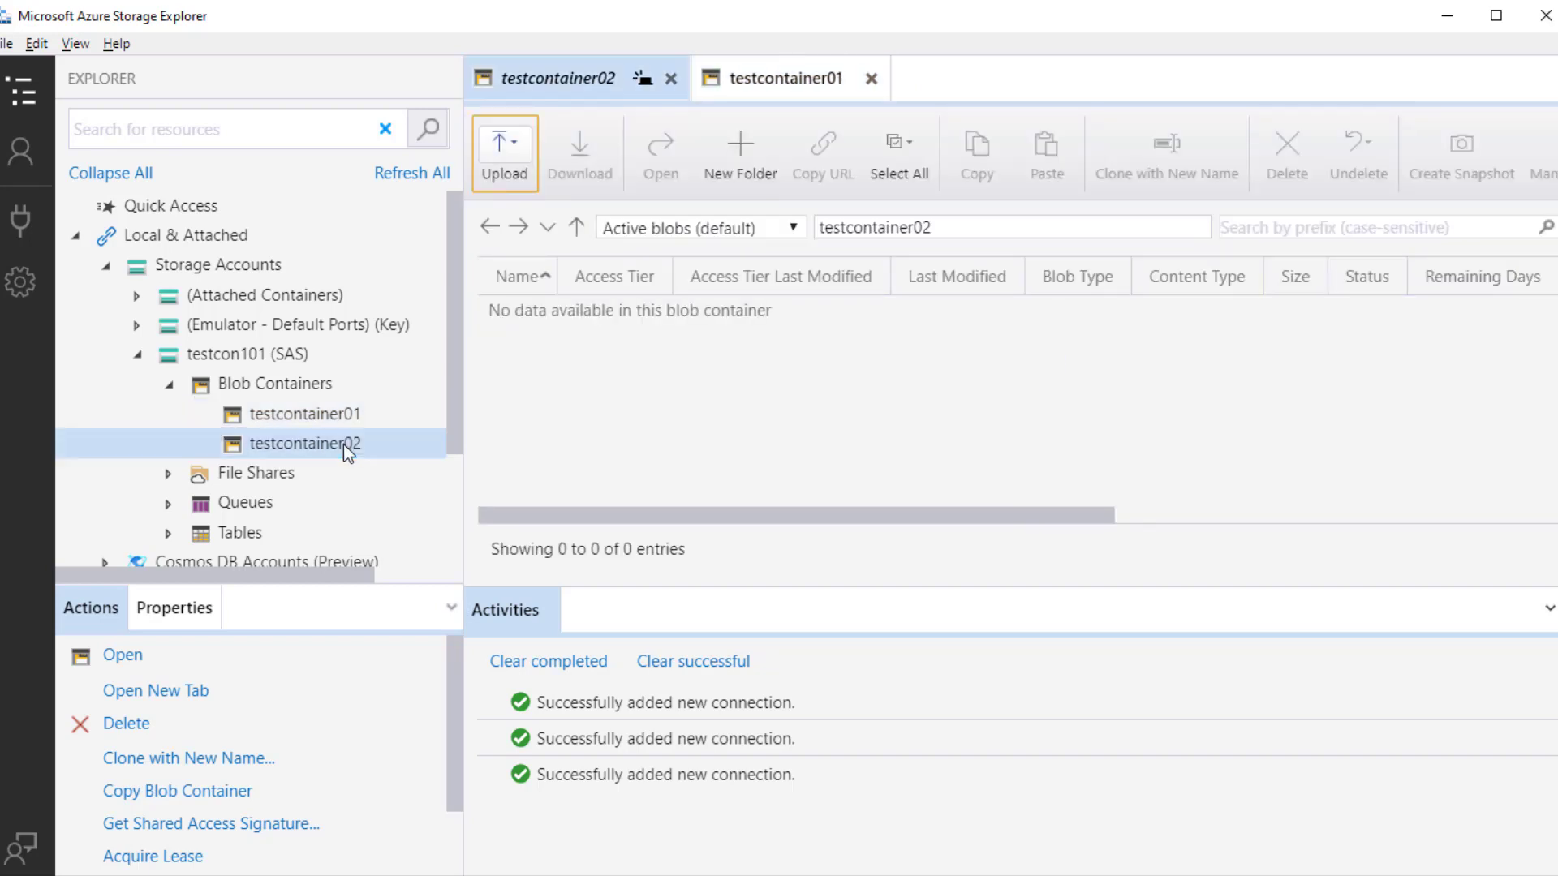
left_click(142, 692)
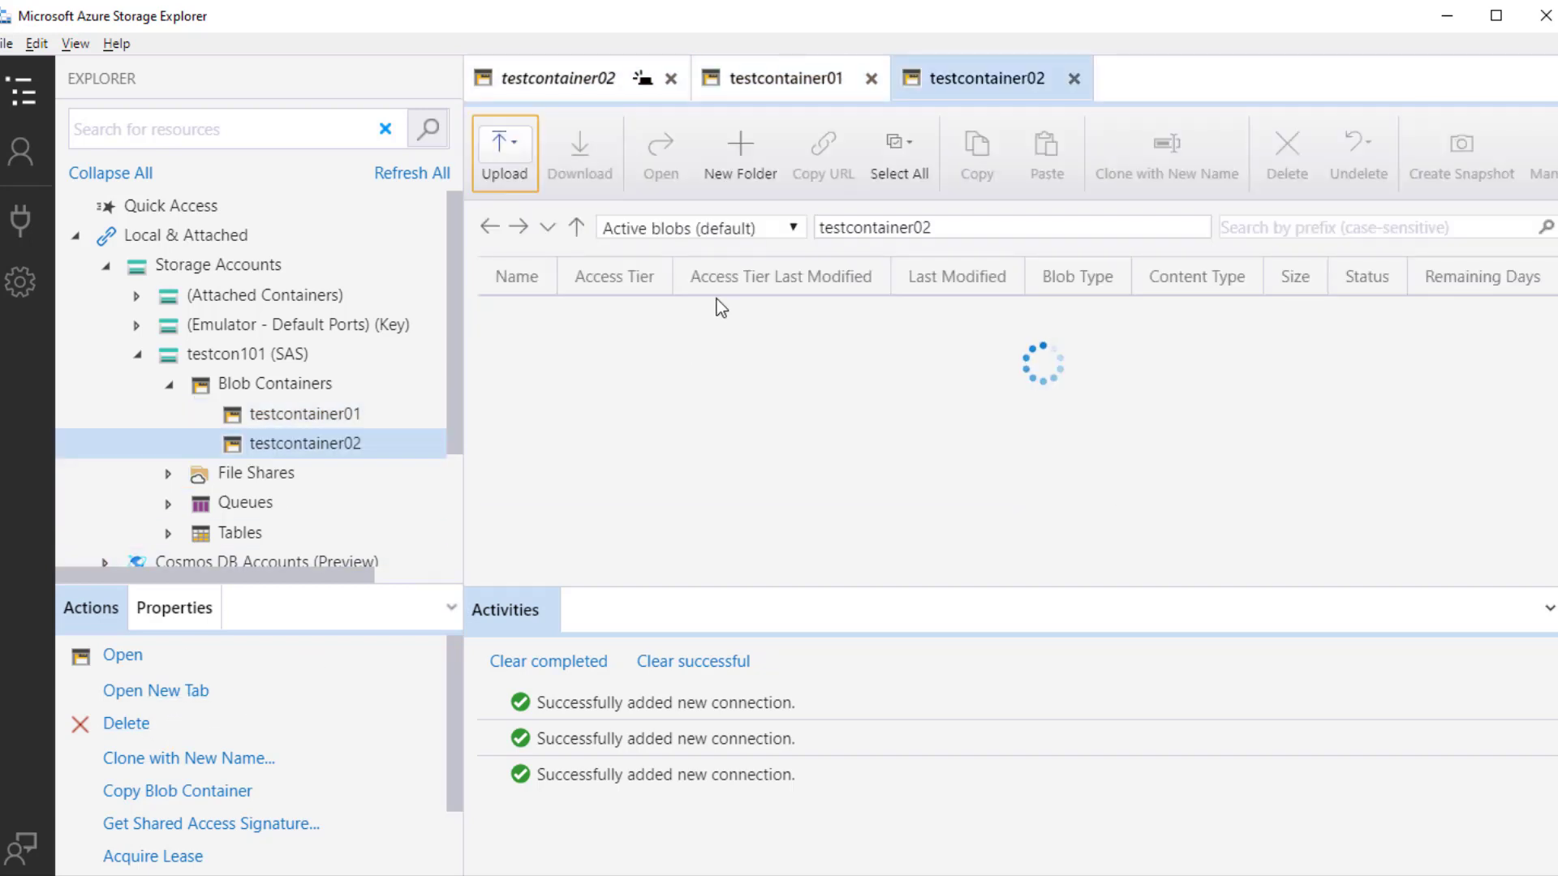
- Close the testcontainer02 tabs so only testcontainer01 stays open
left_click(836, 80)
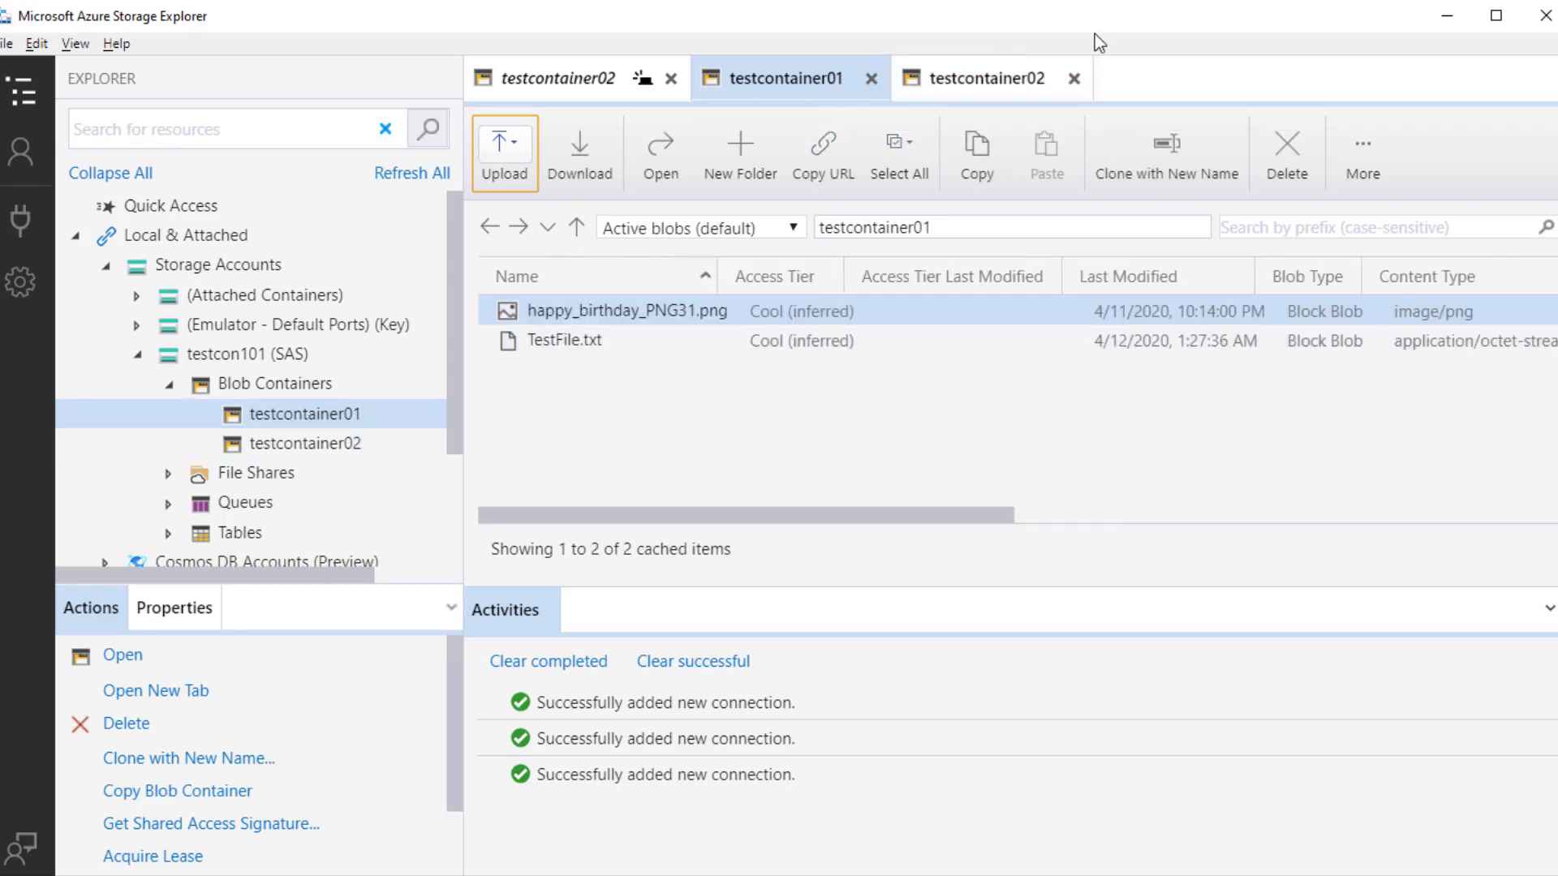
left_click(1074, 78)
left_click(669, 79)
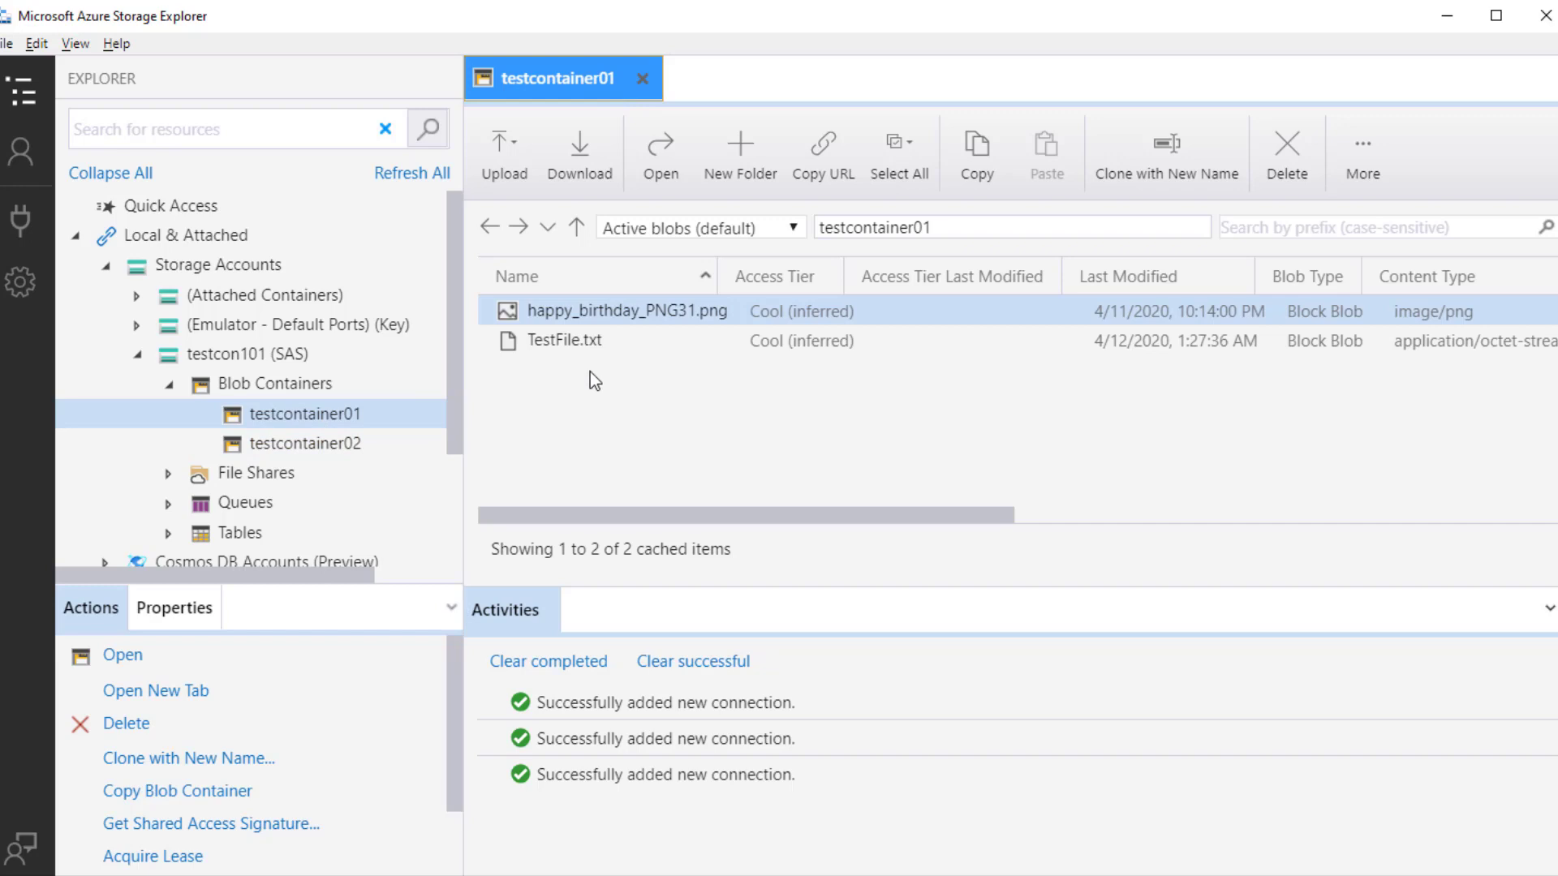
- Start a folder upload into testcontainer01 and choose the local D:\DATA\Temp\ToCopy folder
left_click(505, 154)
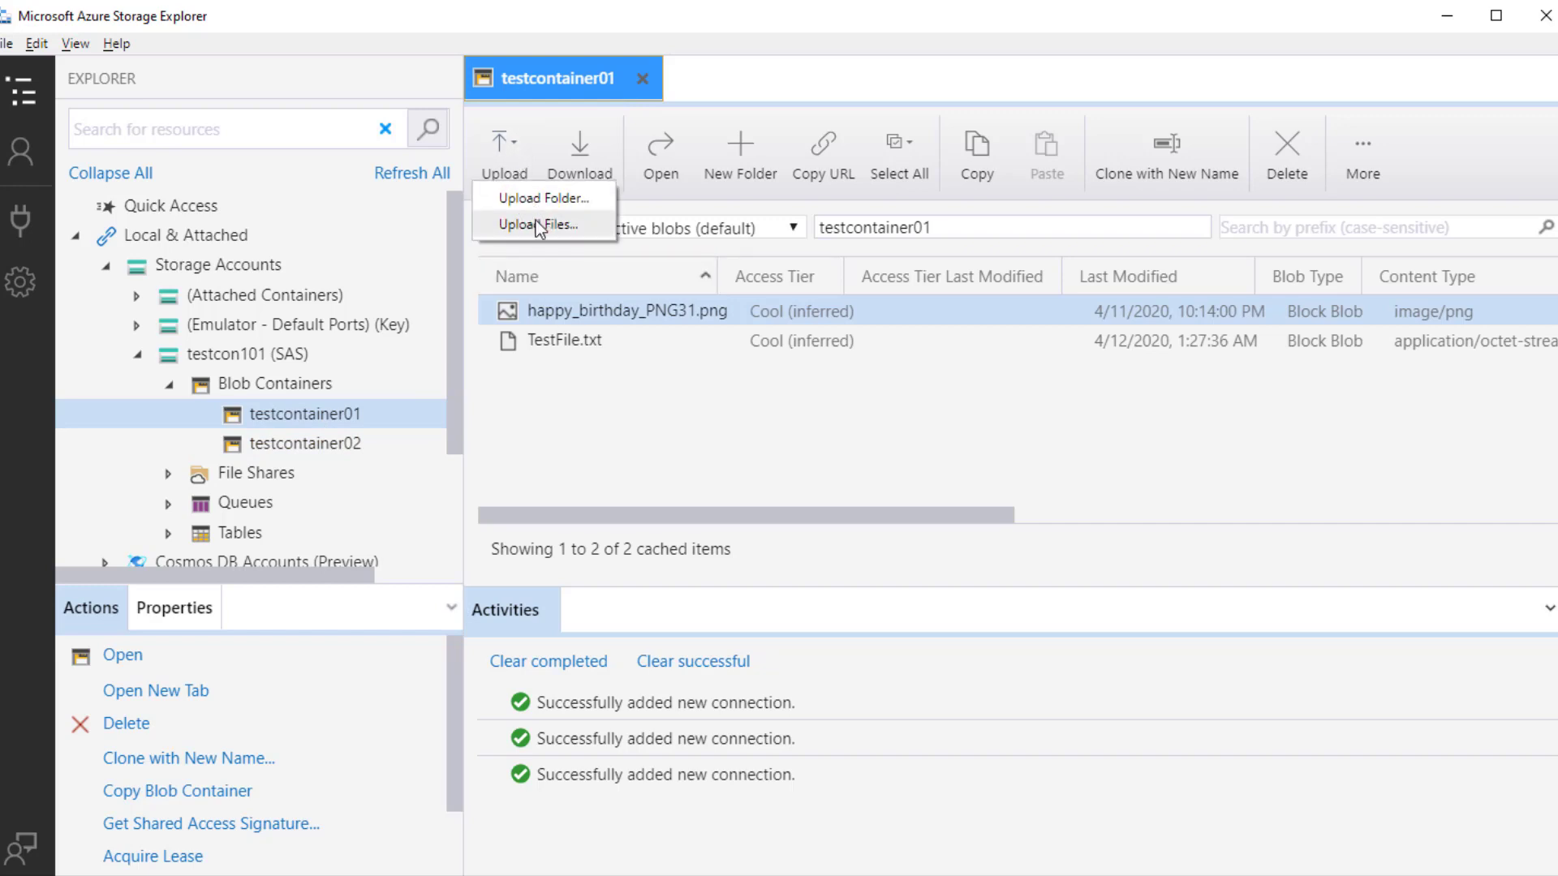
left_click(544, 196)
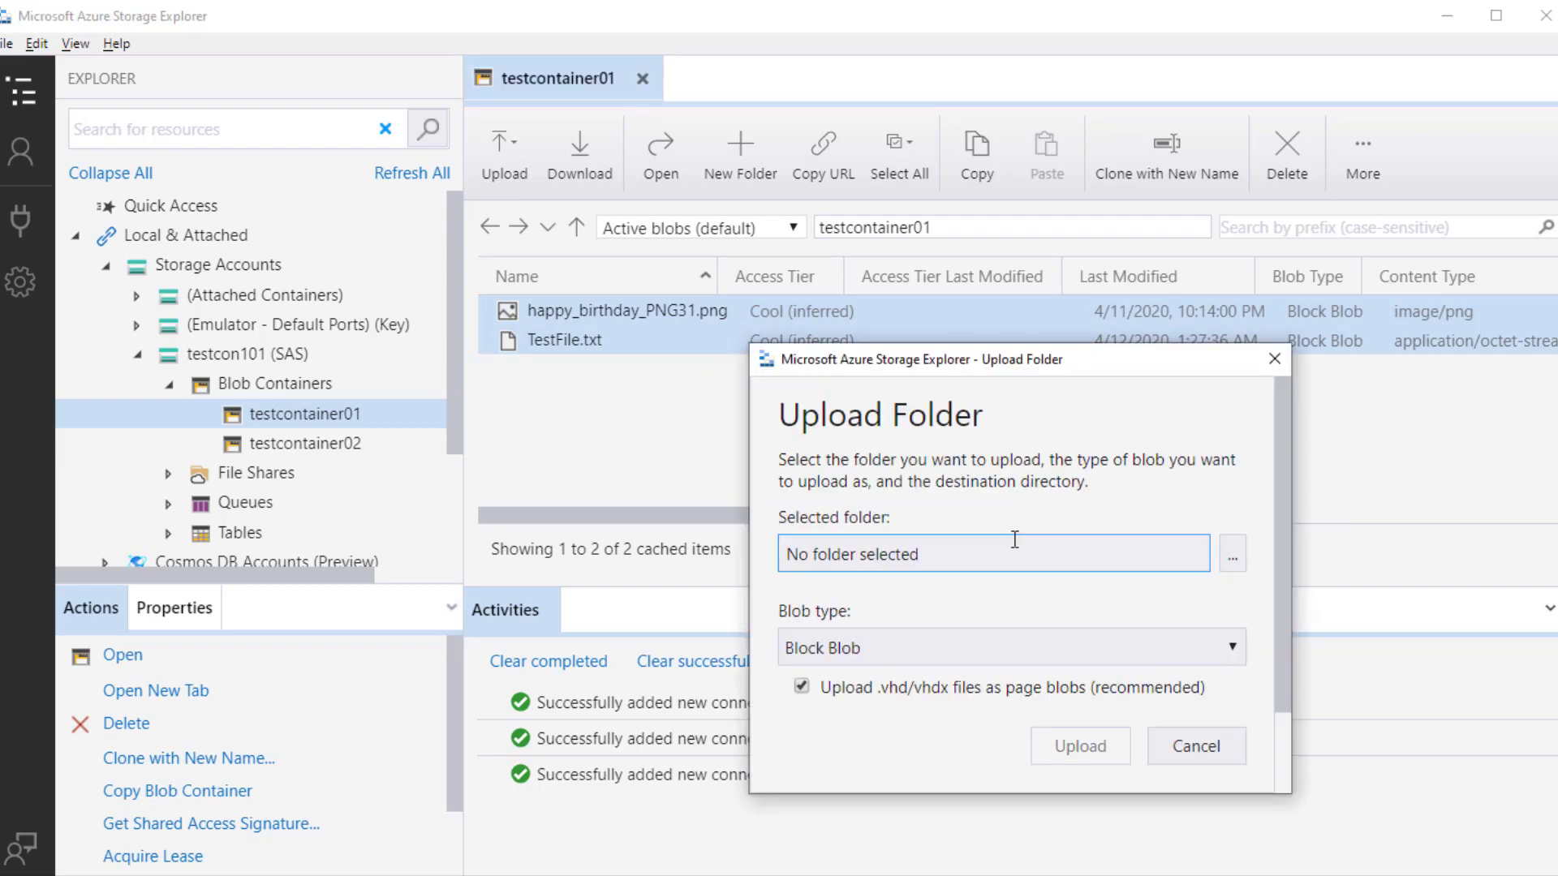
left_click(1070, 544)
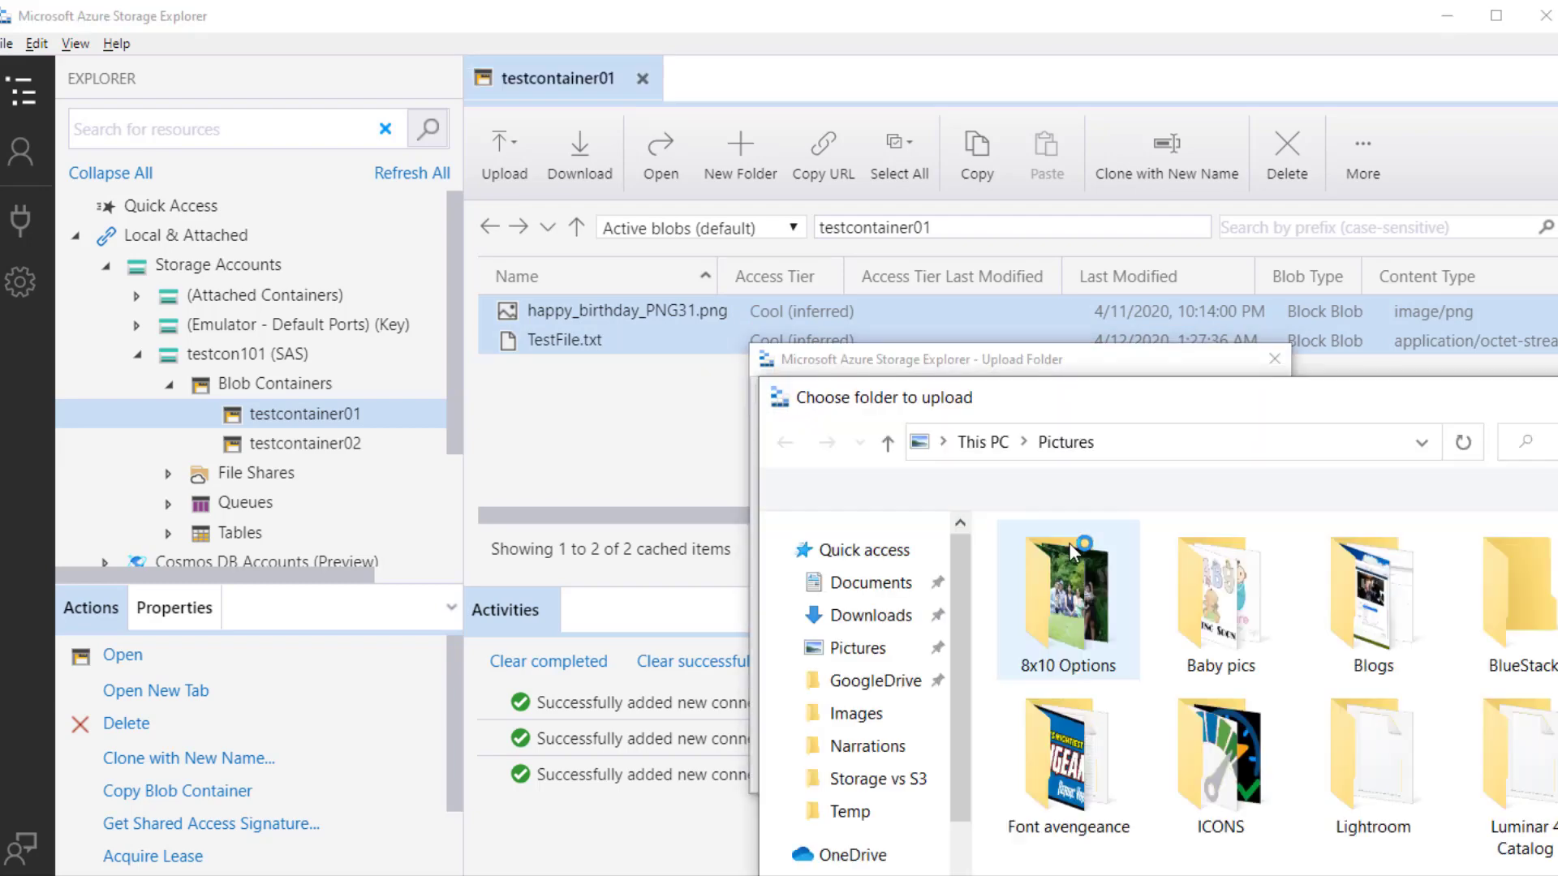
left_click_drag(1185, 403, 948, 113)
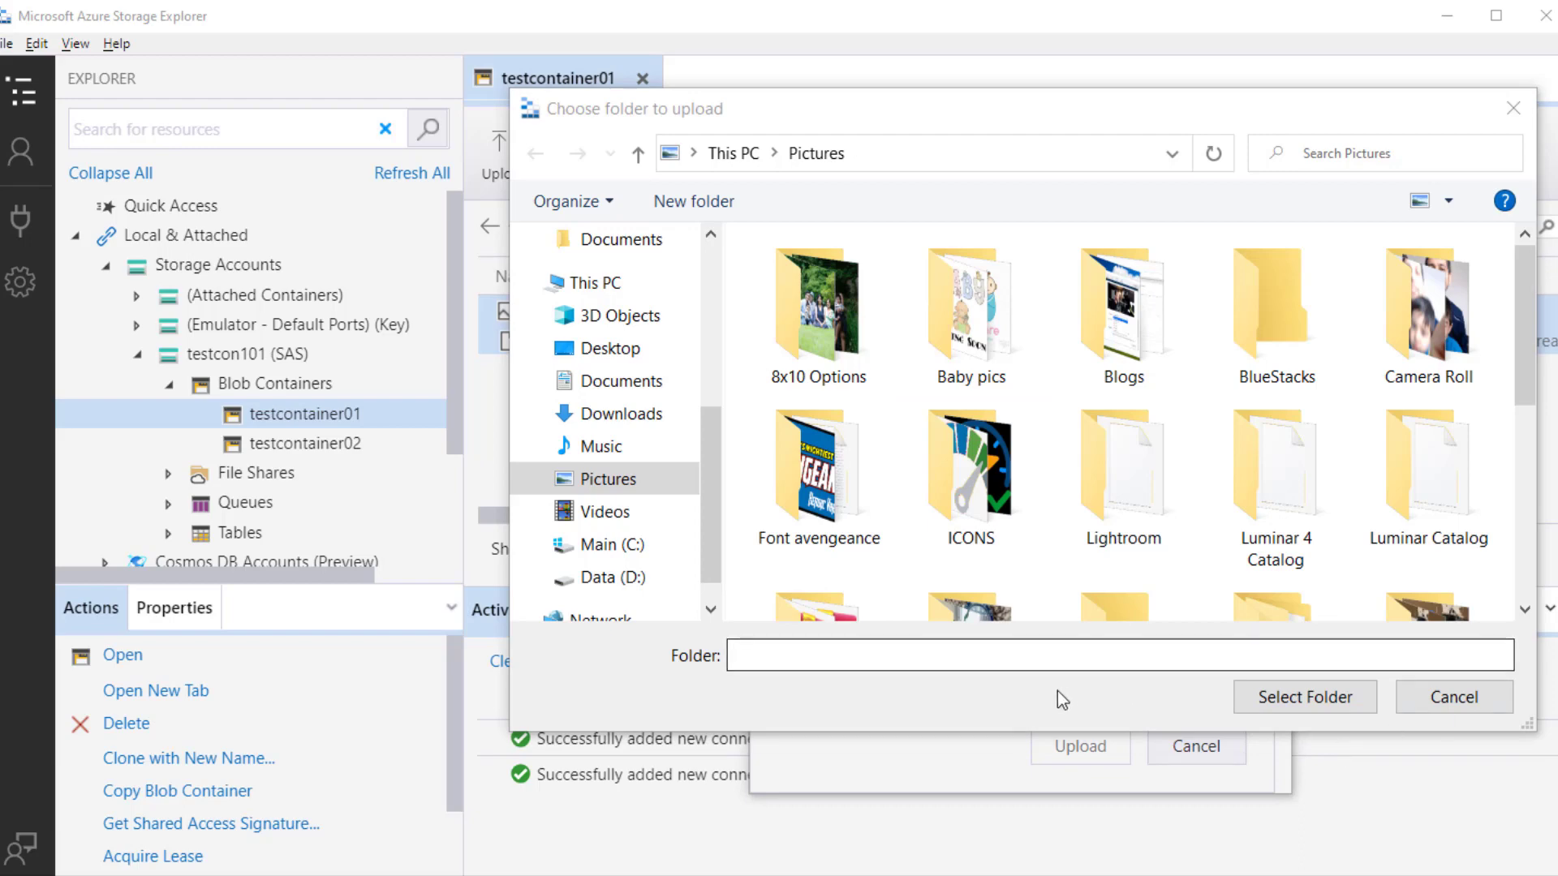
left_click(1031, 645)
type("D:\\DATA\\Temp\\ToCopy")
key("Return")
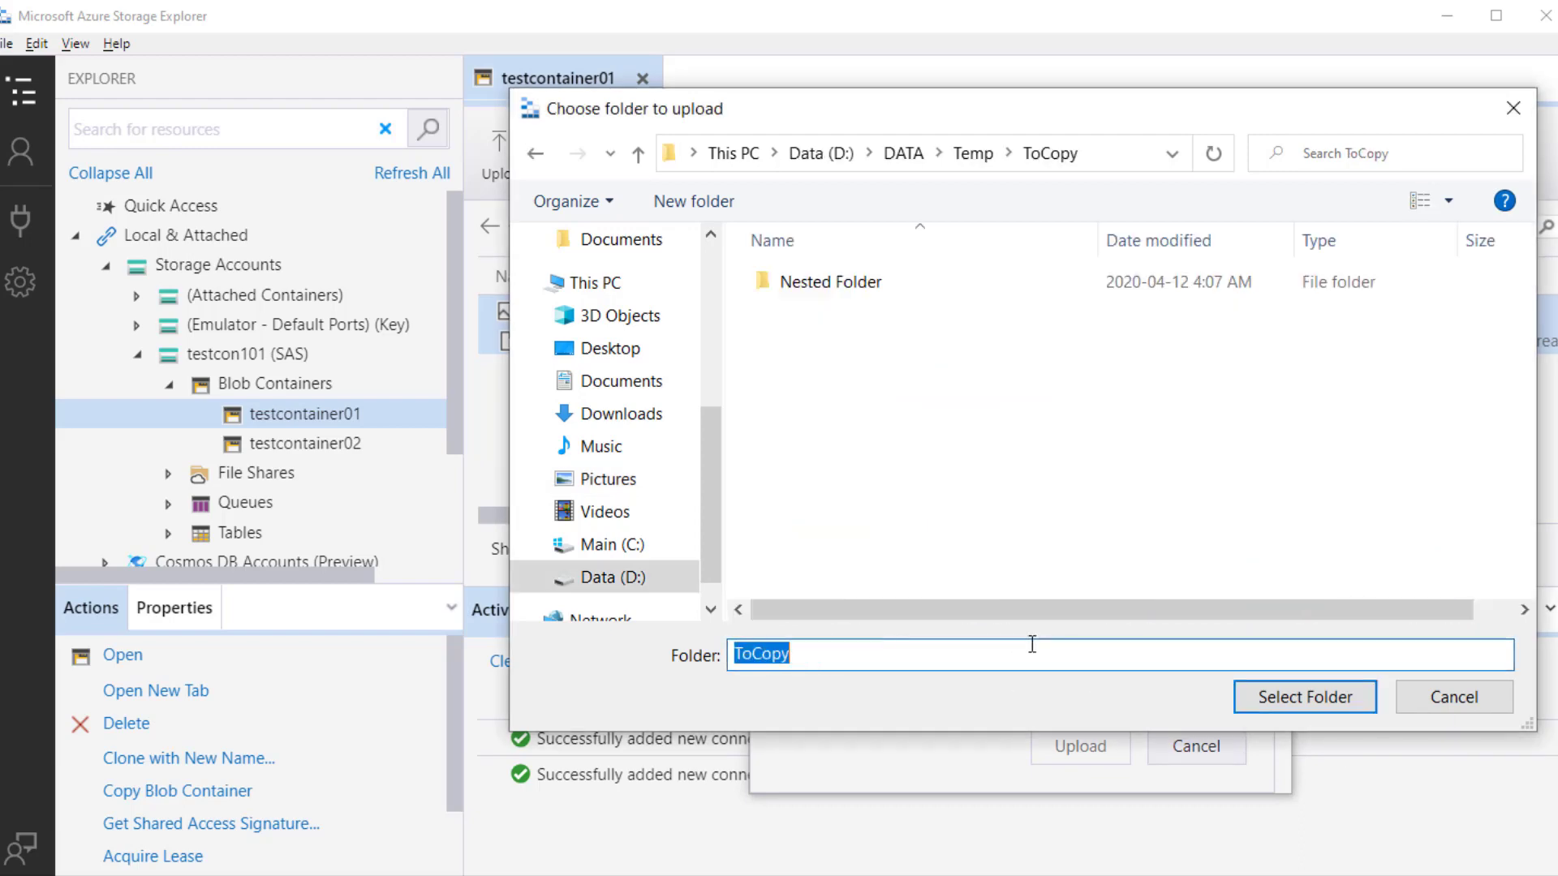
left_click(869, 284)
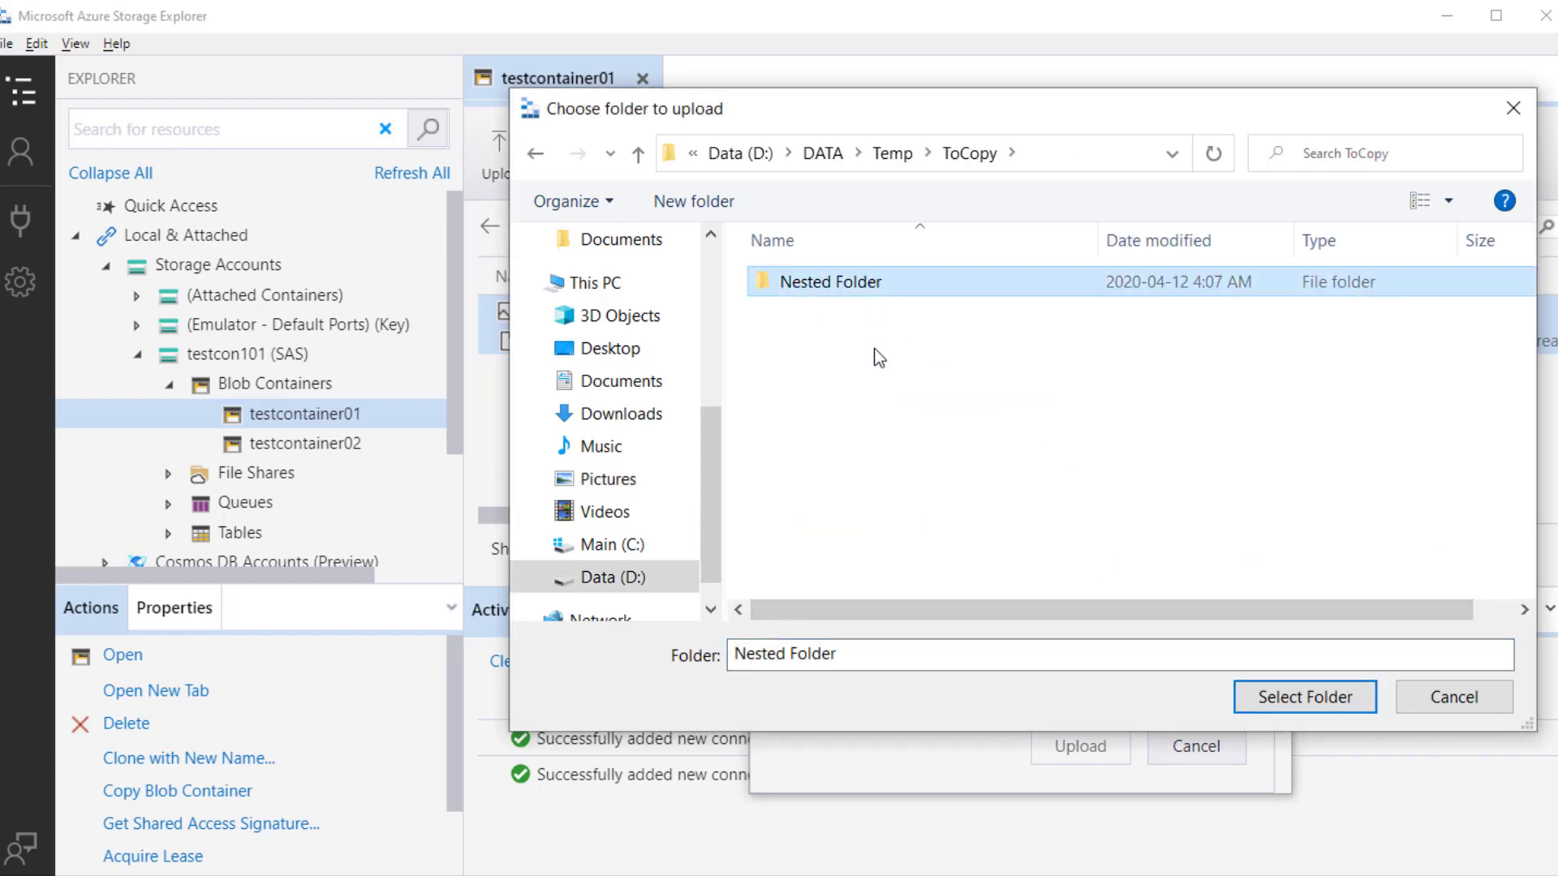
left_click(891, 153)
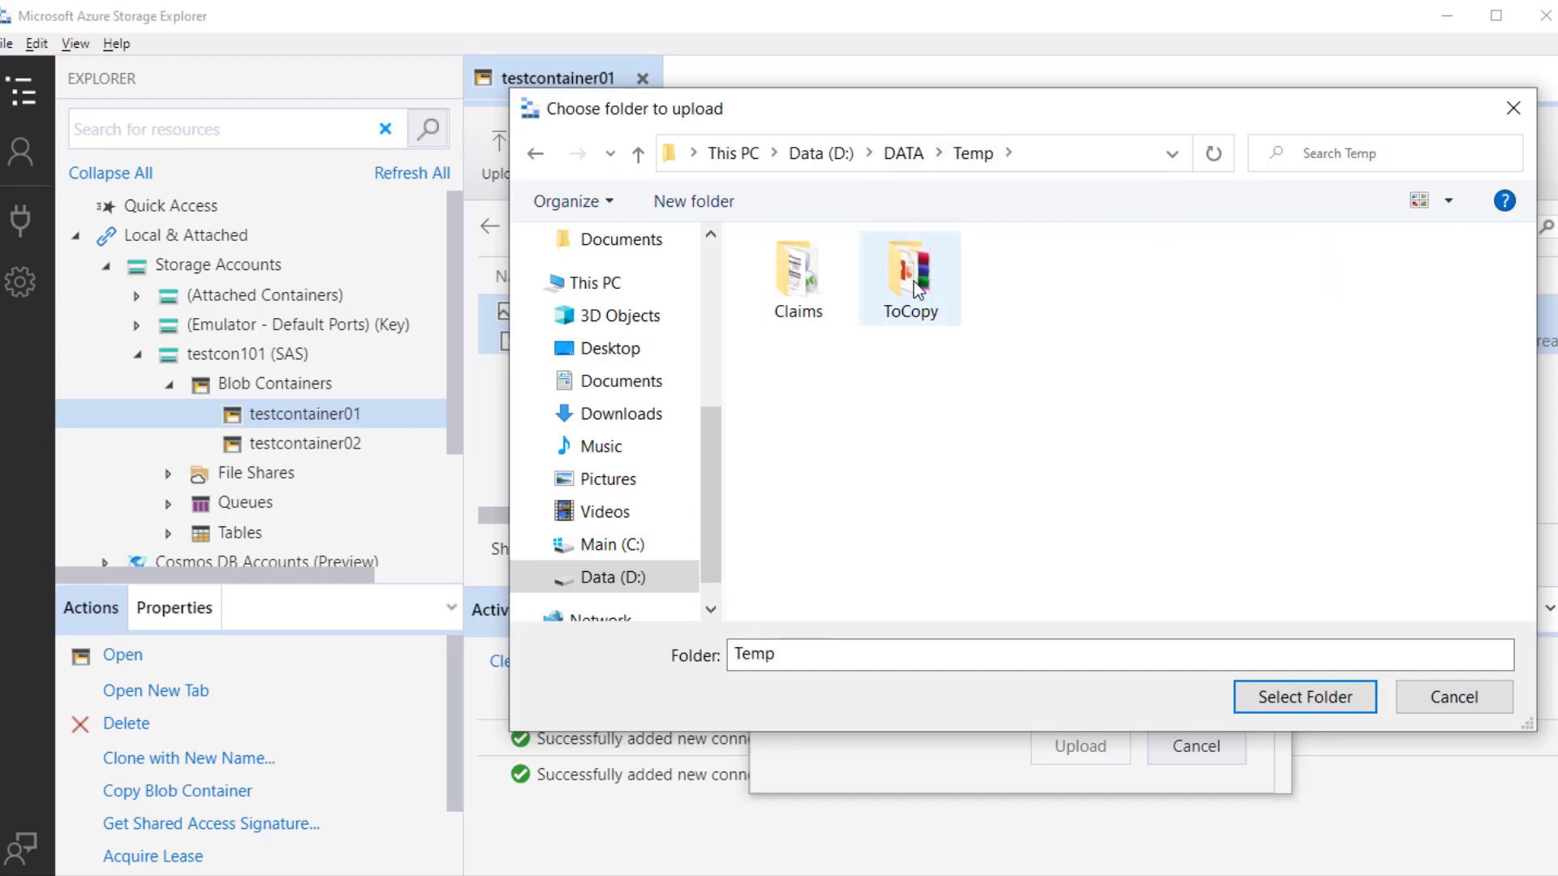
left_click(912, 280)
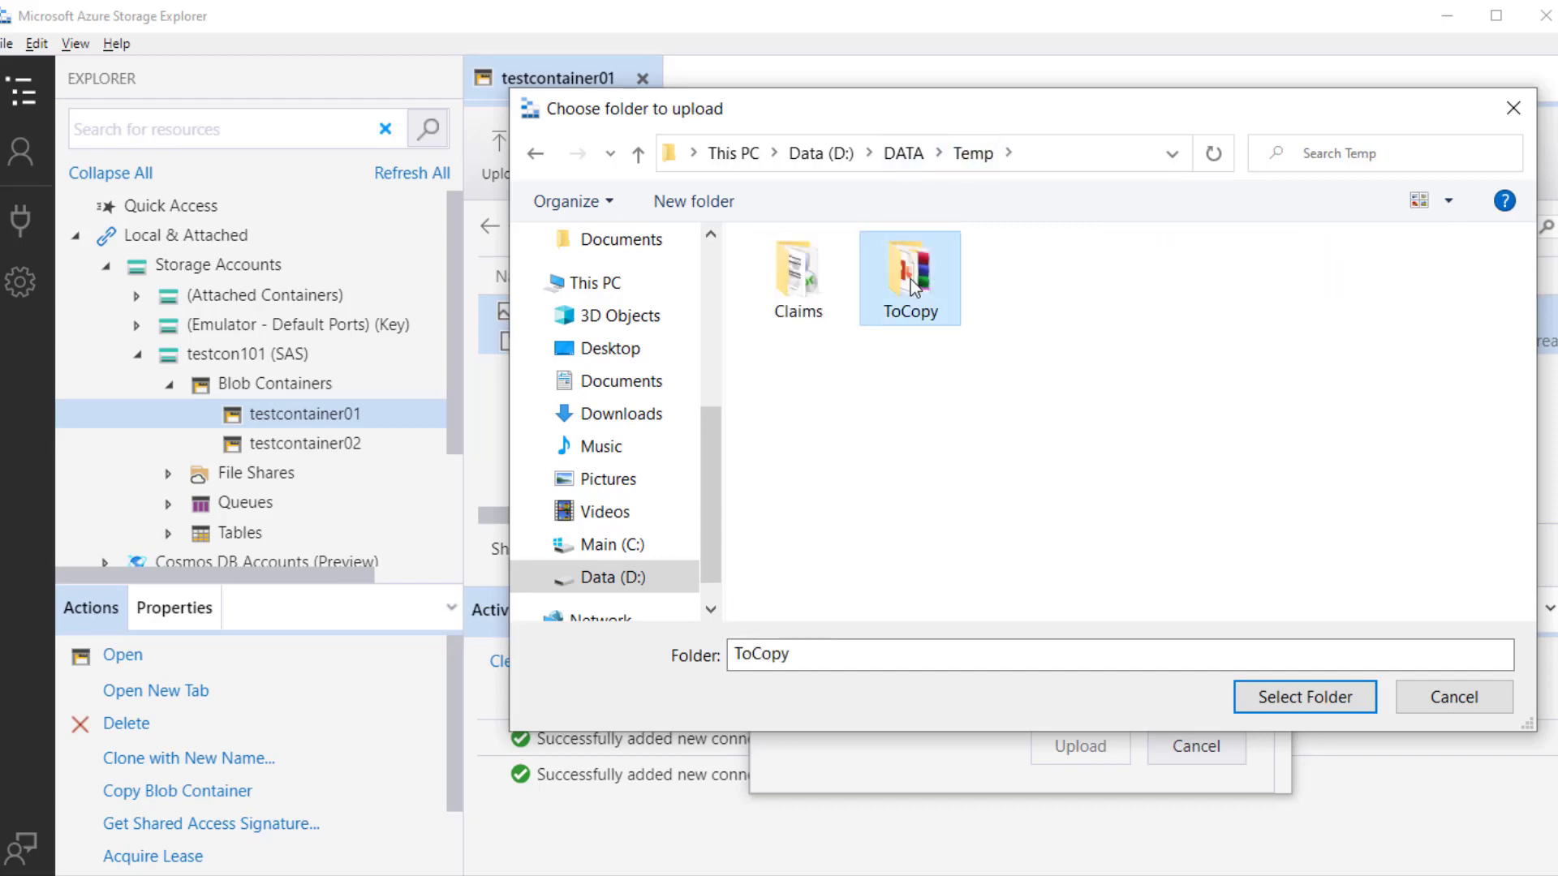
left_click(1322, 704)
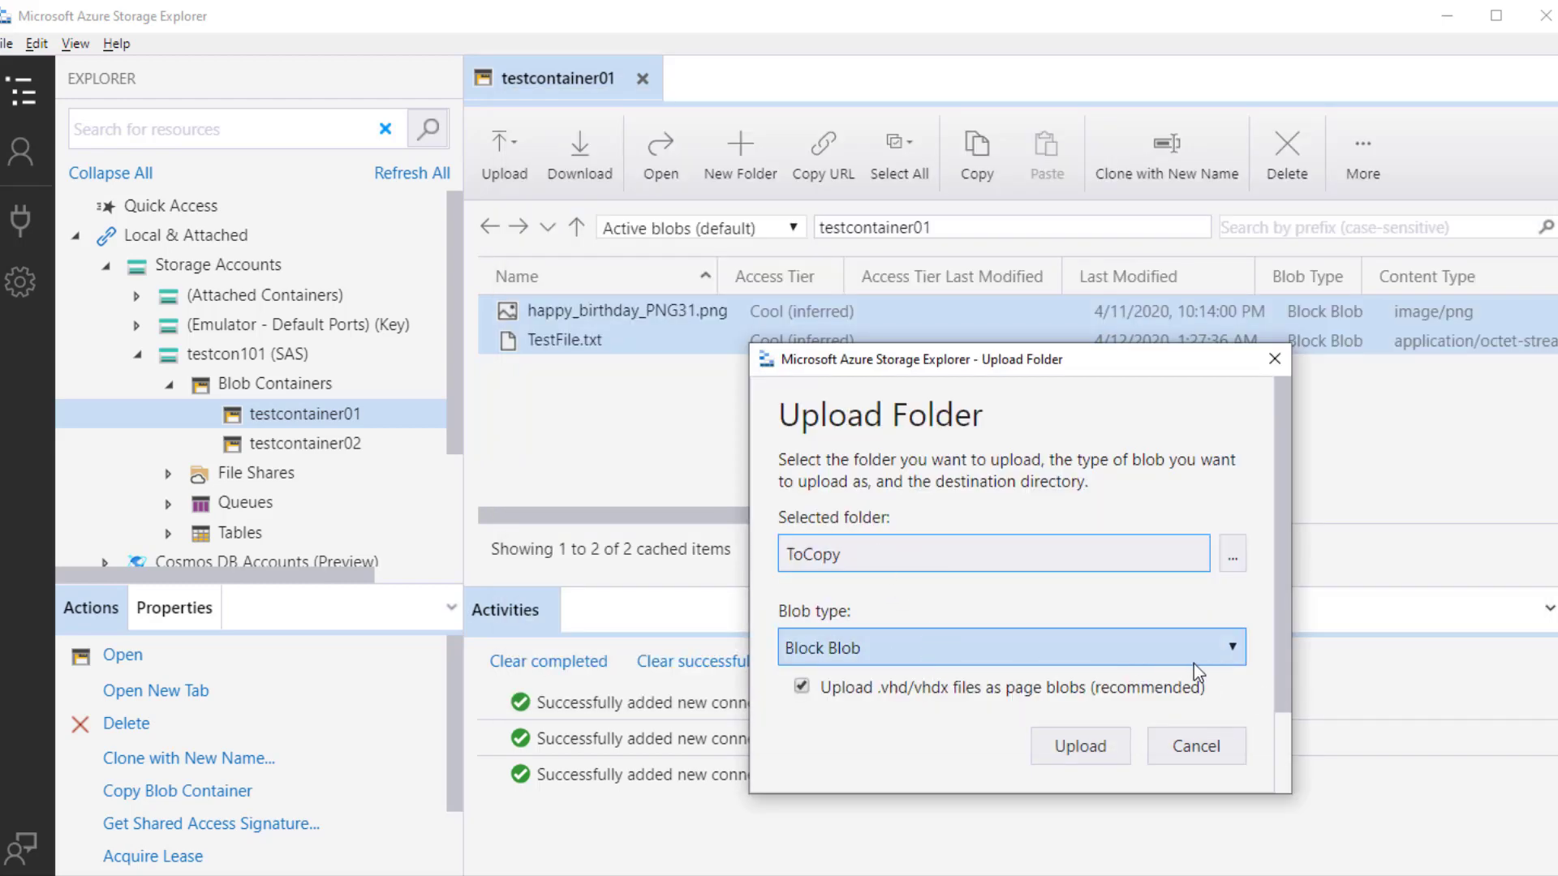
- Keep Block Blob as the blob type and upload the ToCopy folder
left_click(1171, 649)
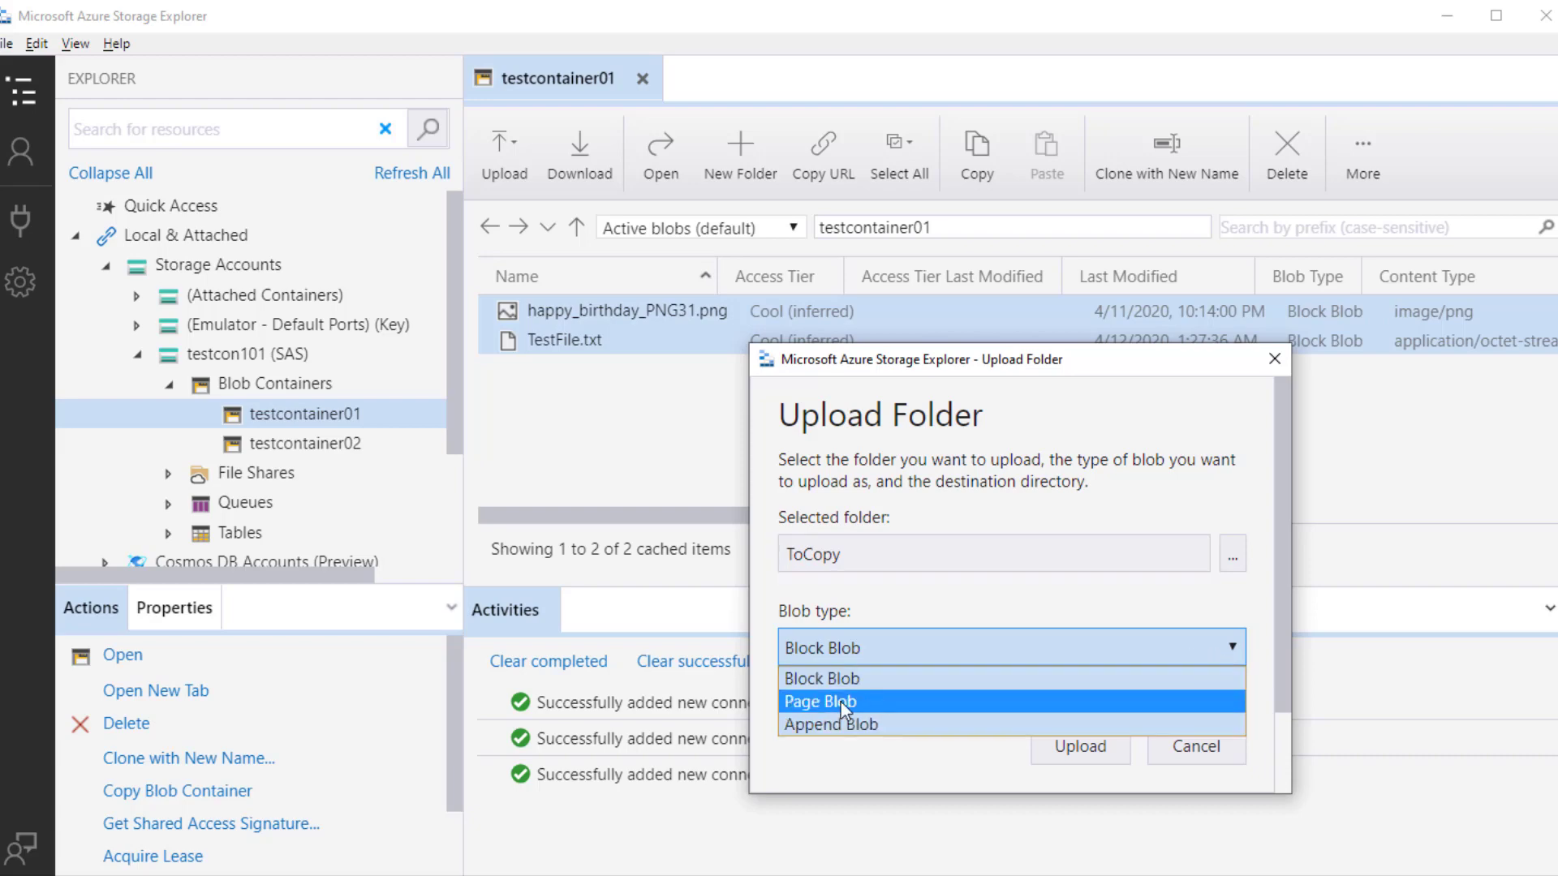
left_click(883, 682)
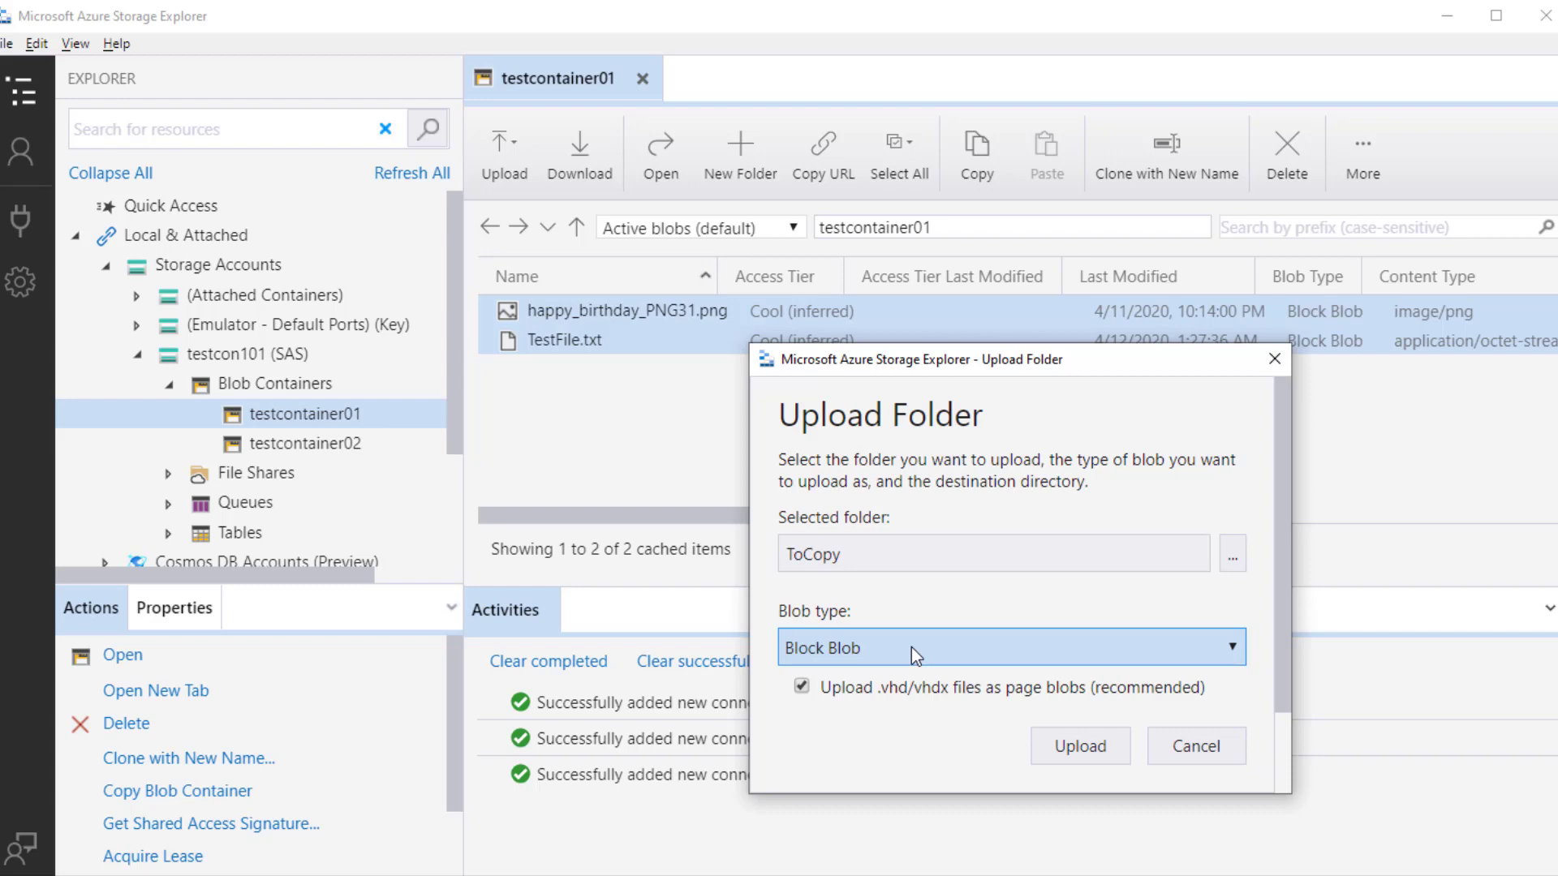
left_click(1072, 746)
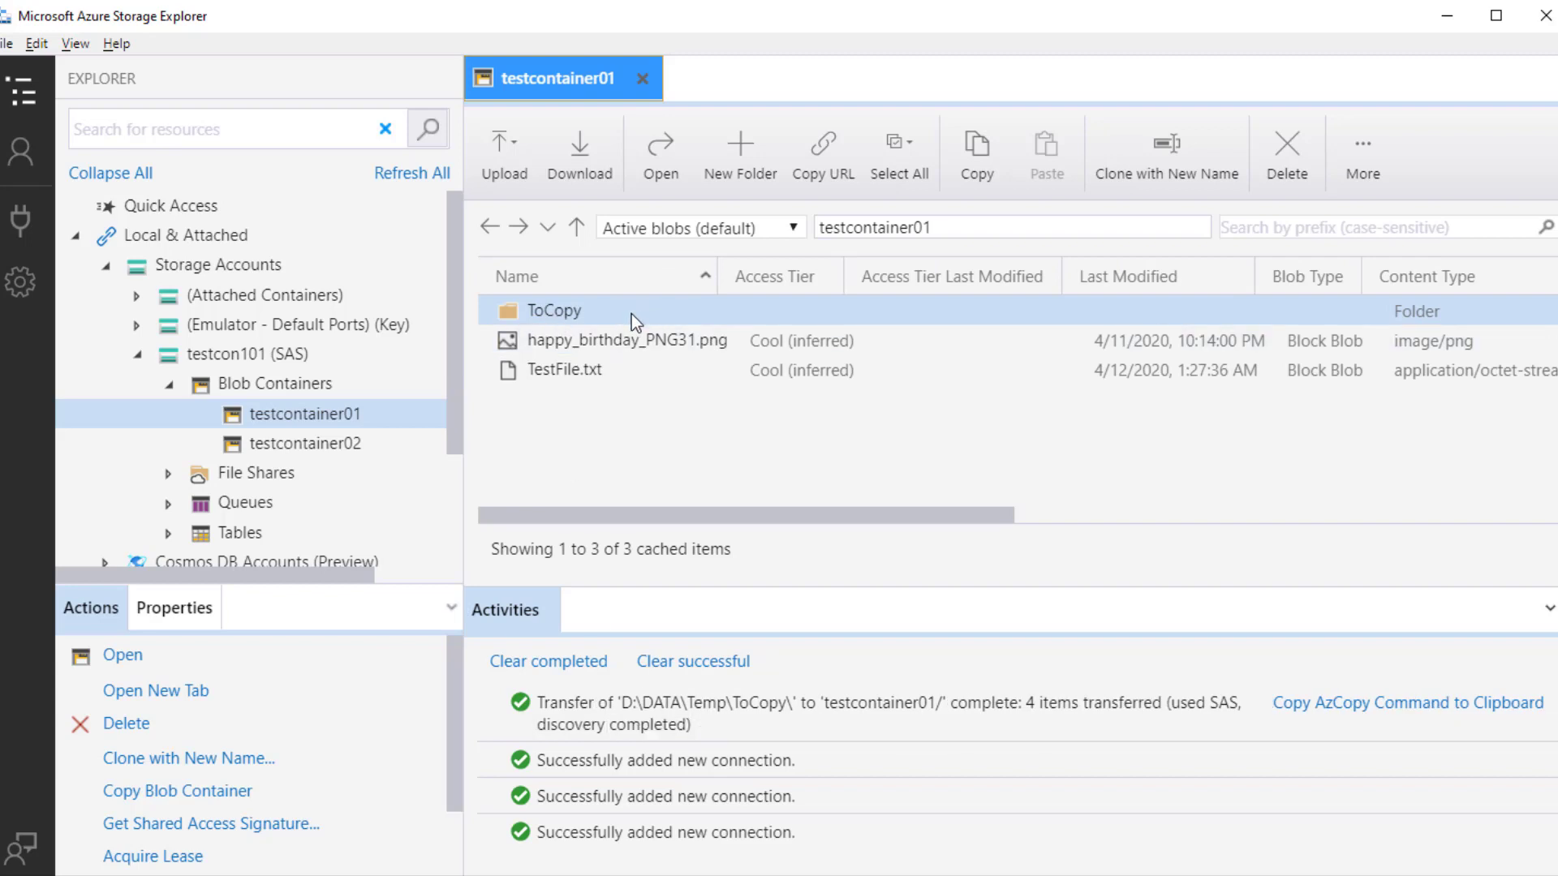
- Open ToCopy, copy the completed upload's AzCopy command from Activities, and launch Notepad
double_click(632, 314)
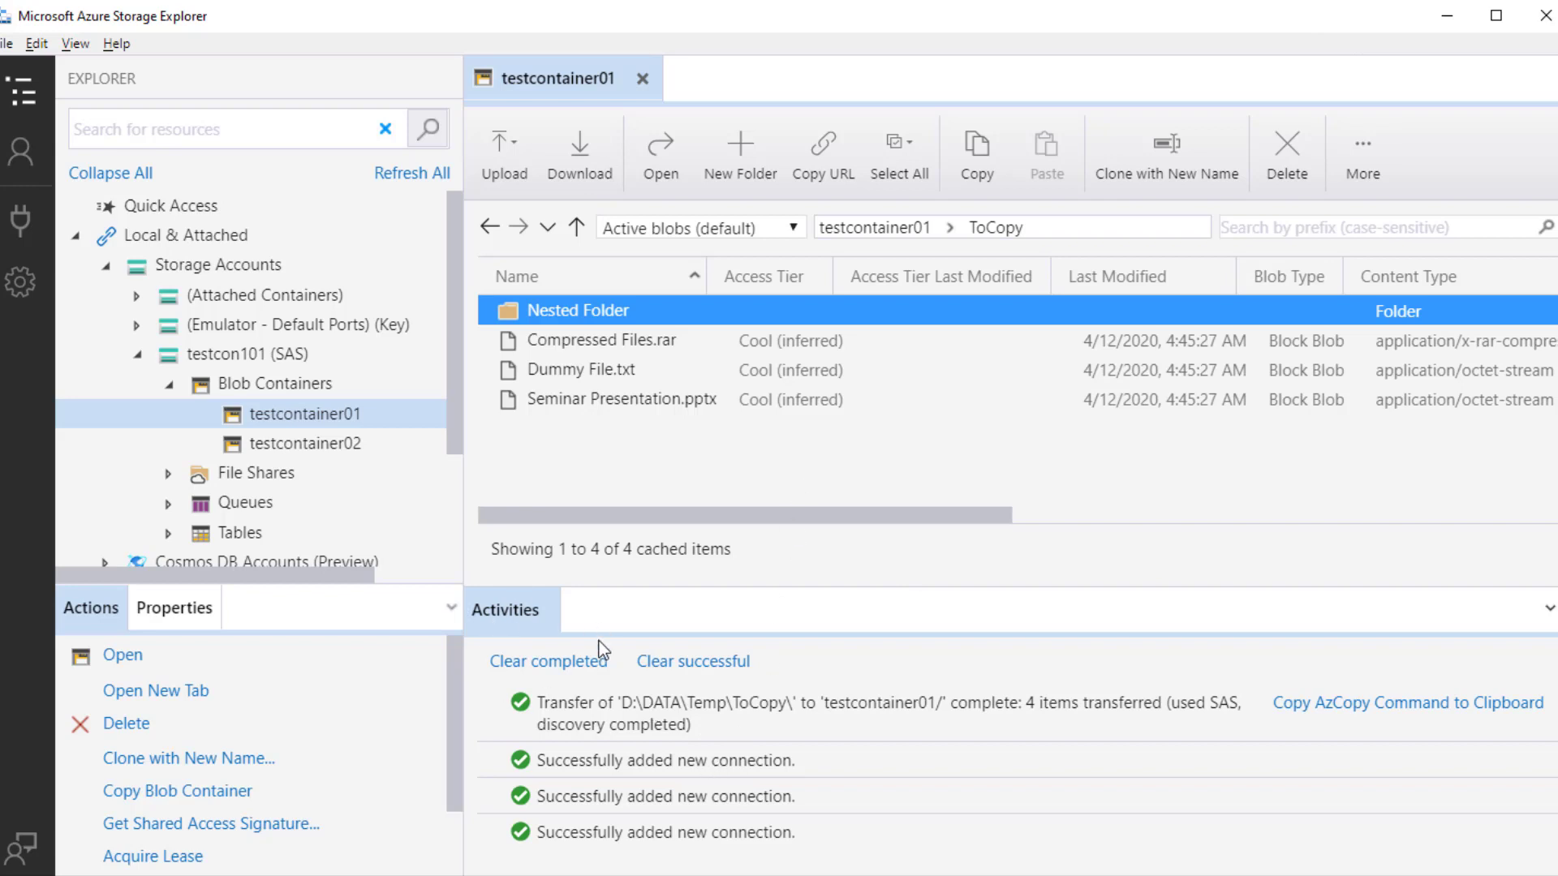
left_click_drag(555, 702, 713, 737)
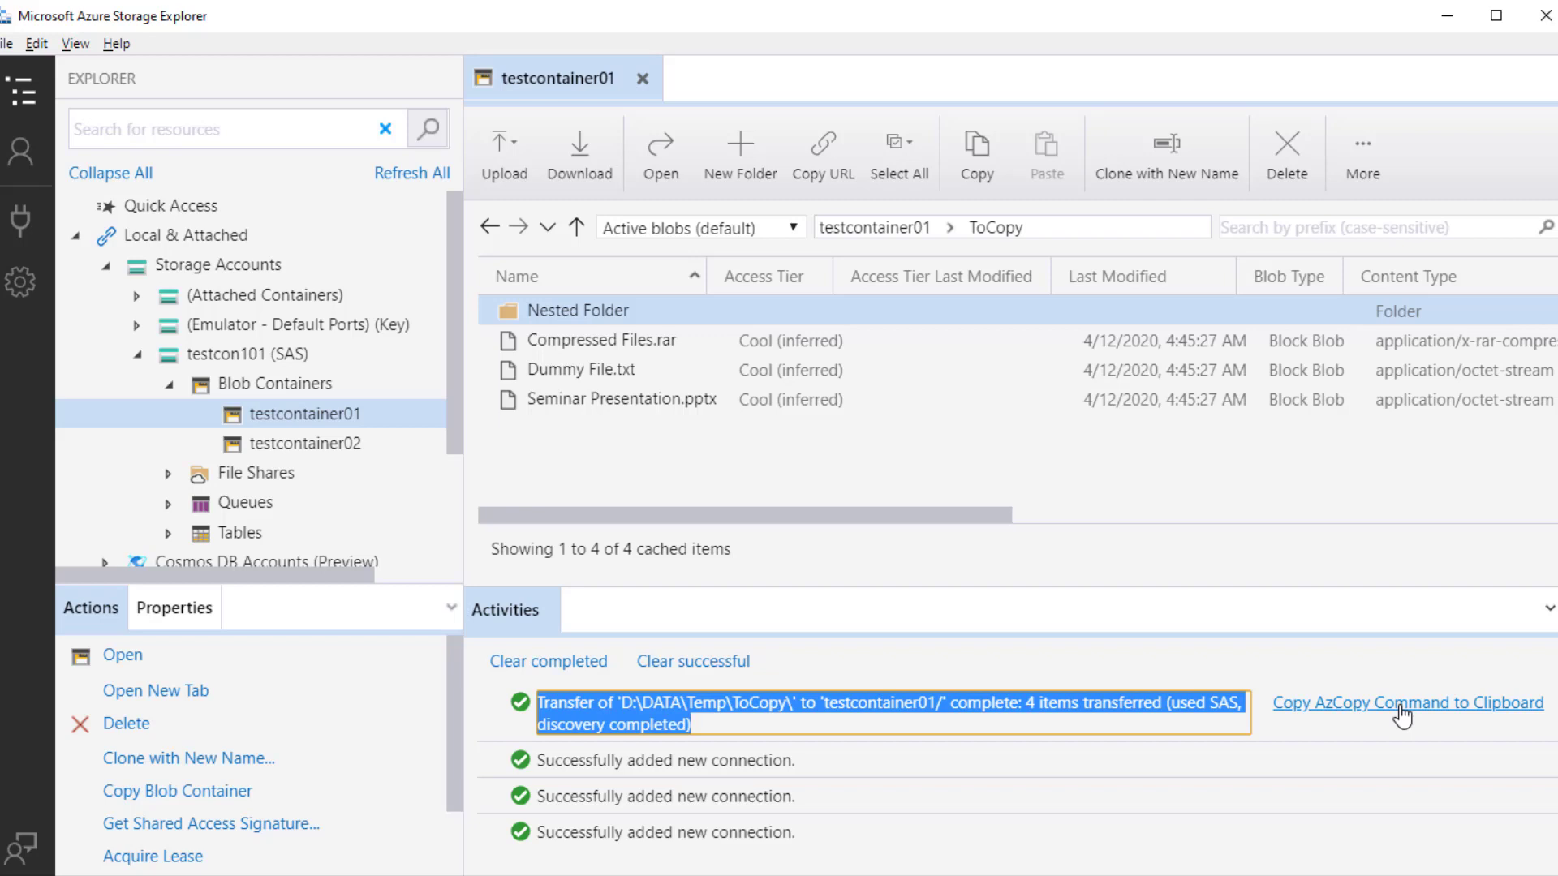
left_click(1356, 710)
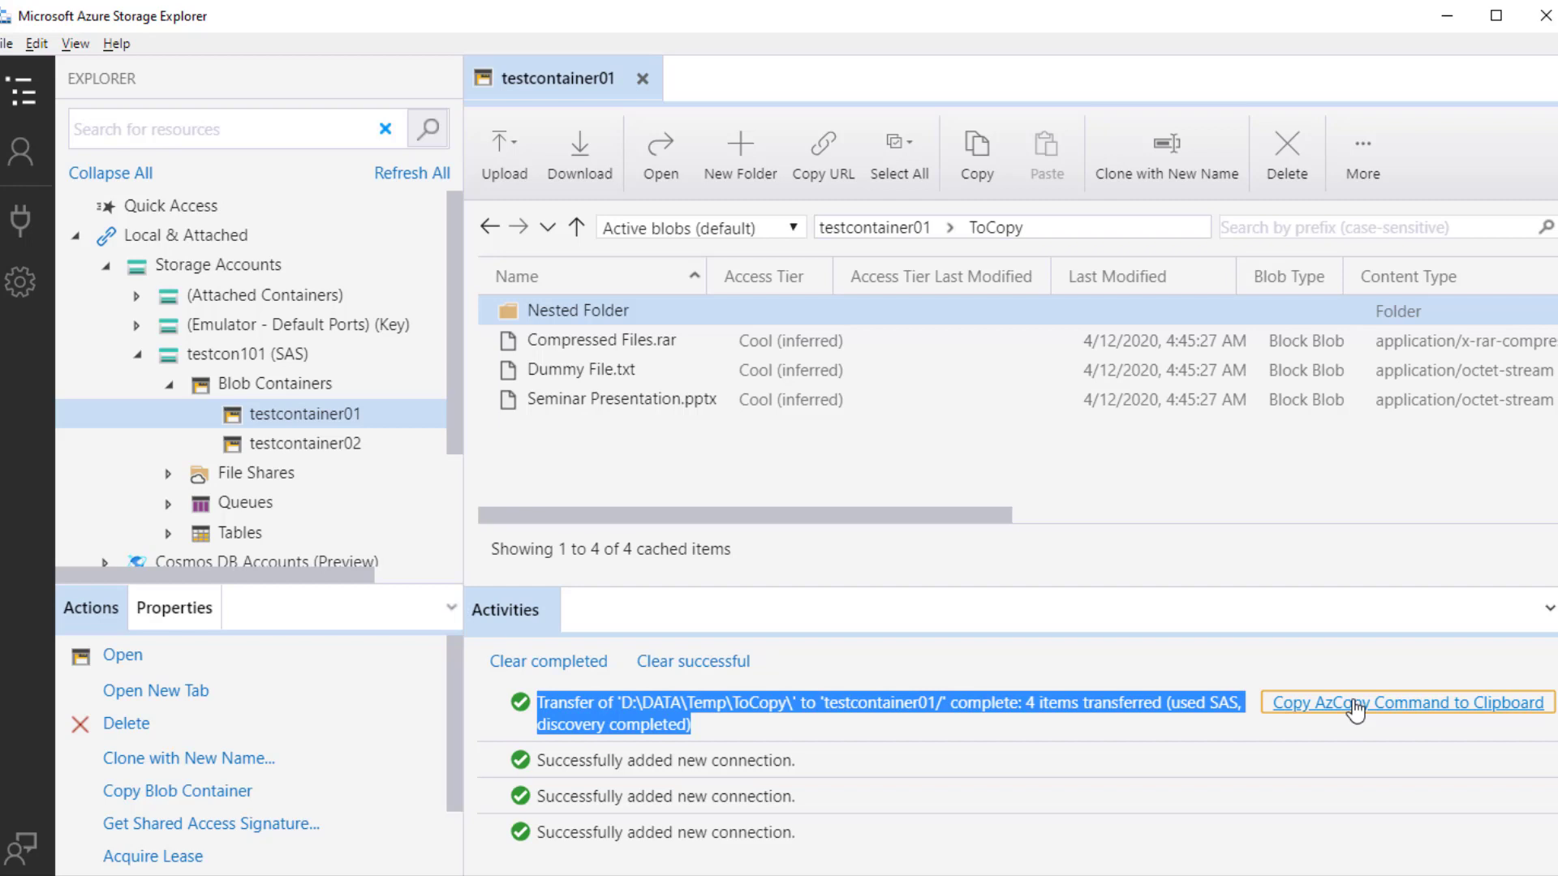
key("super")
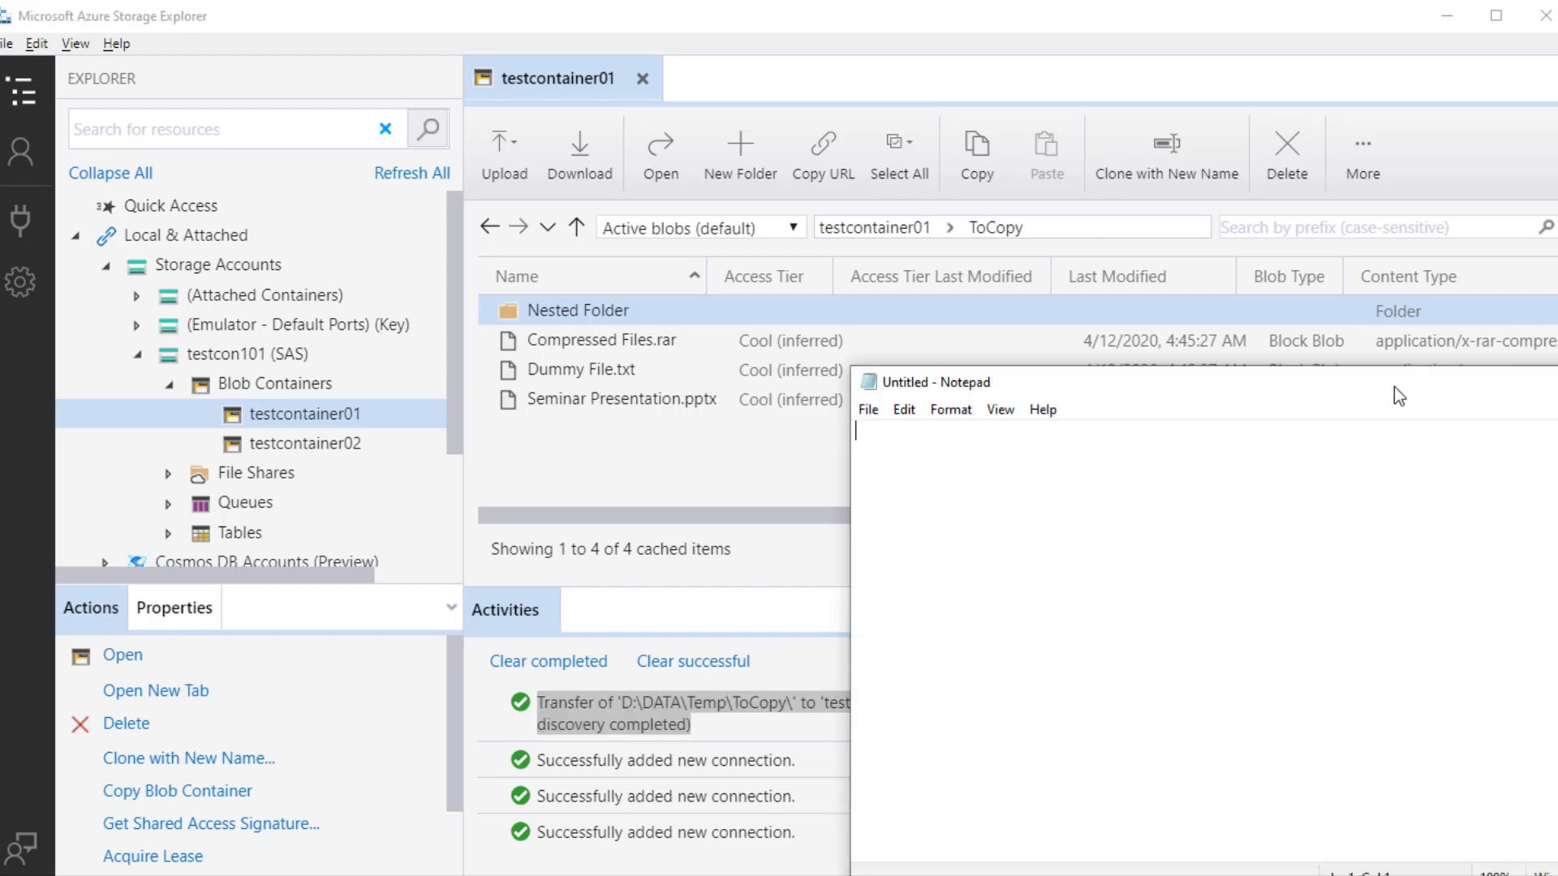
- Paste the AzCopy commands into Notepad and separate them with blank lines
left_click_drag(1394, 386, 740, 286)
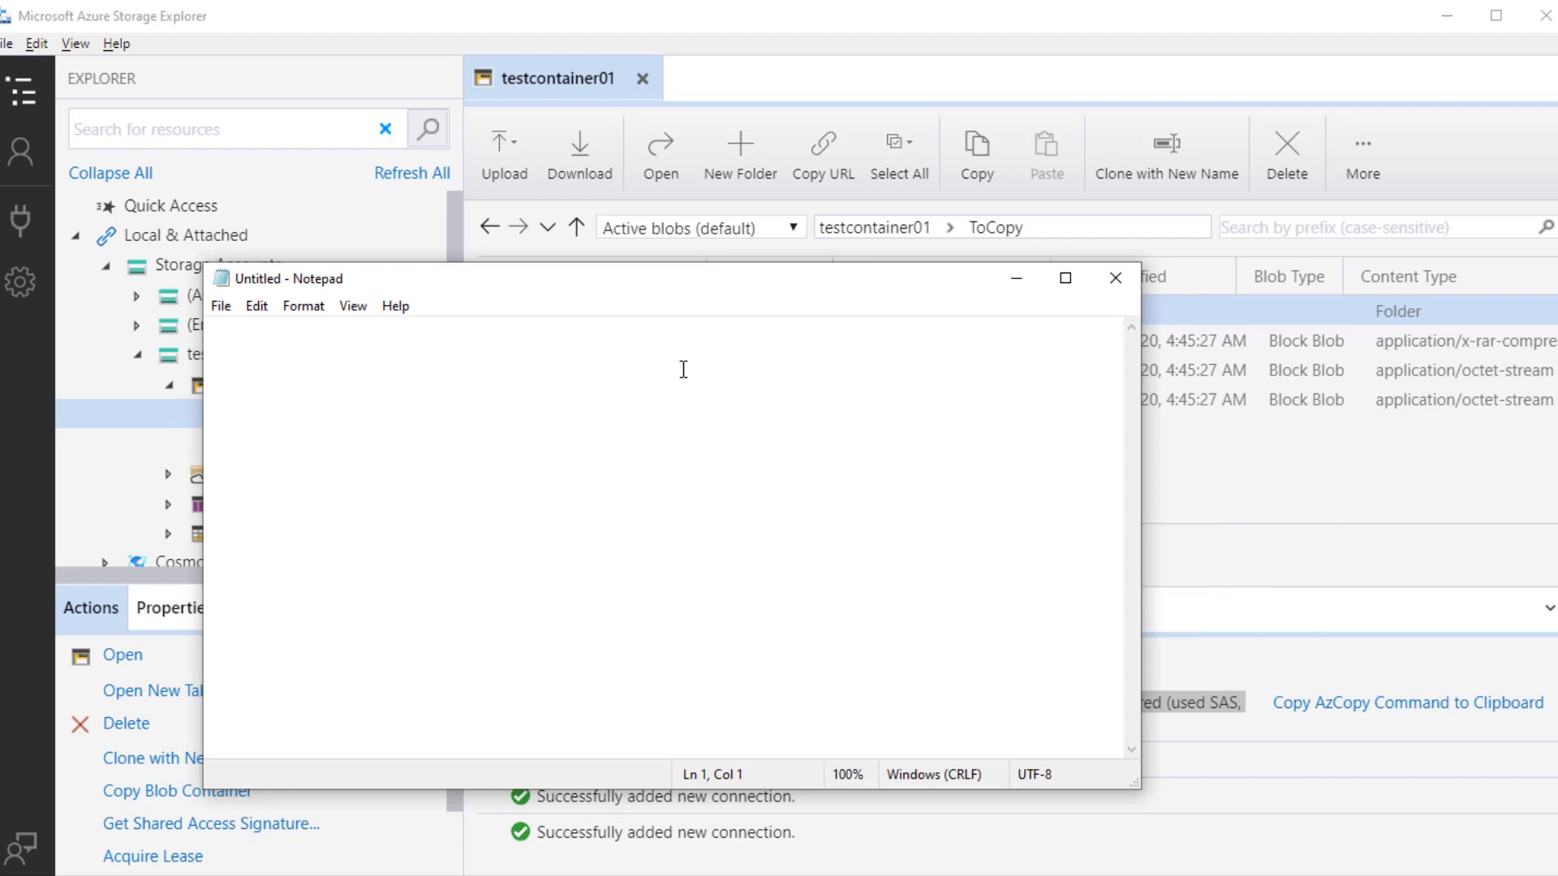
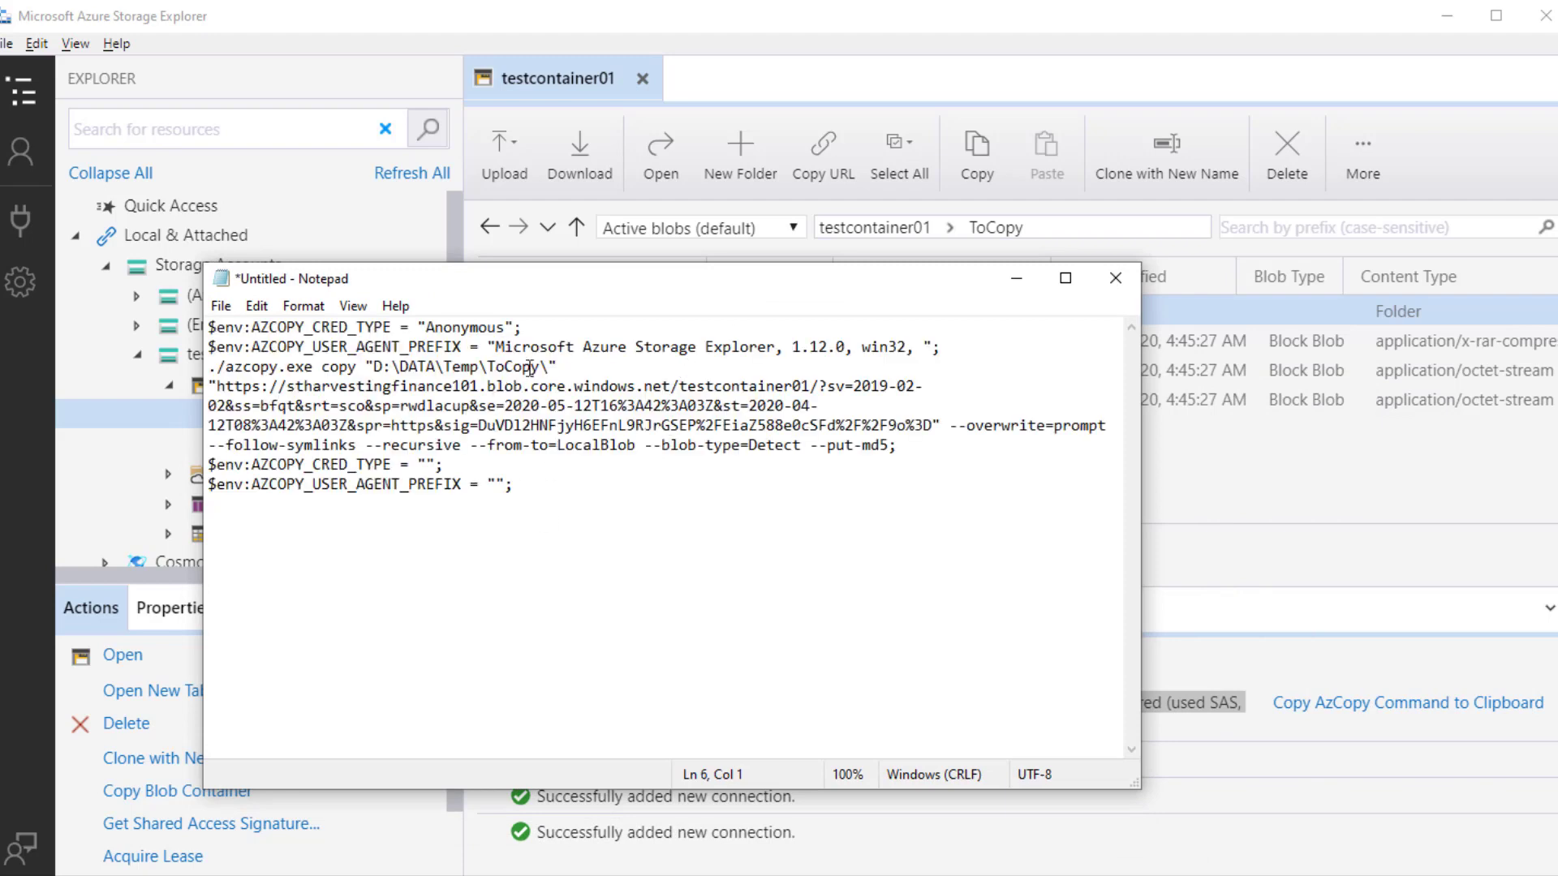
left_click(974, 346)
key("Return")
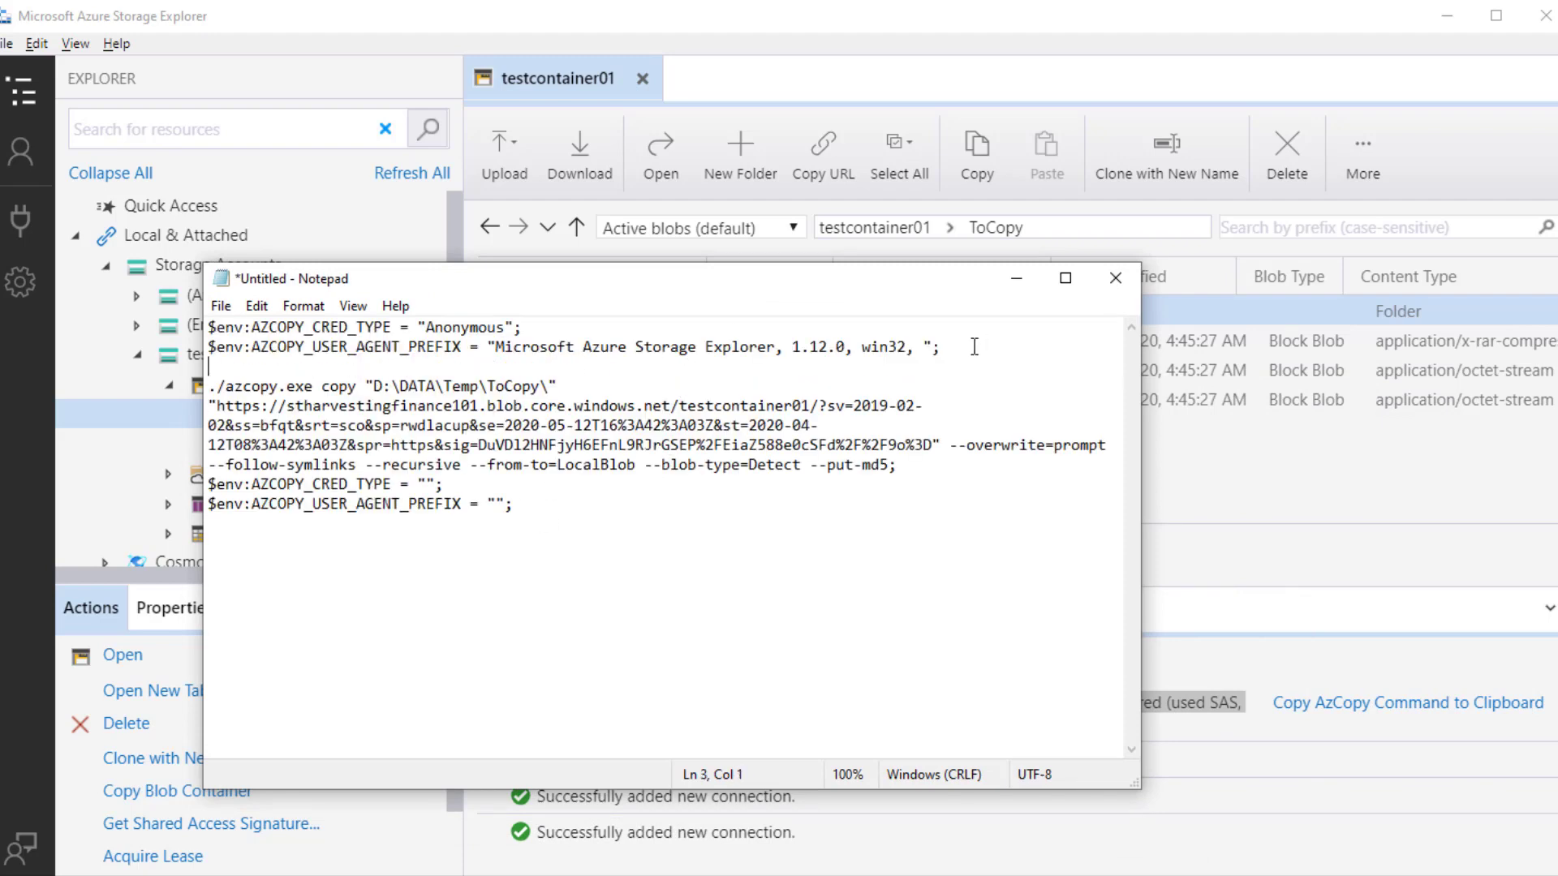
left_click(959, 461)
key("Return")
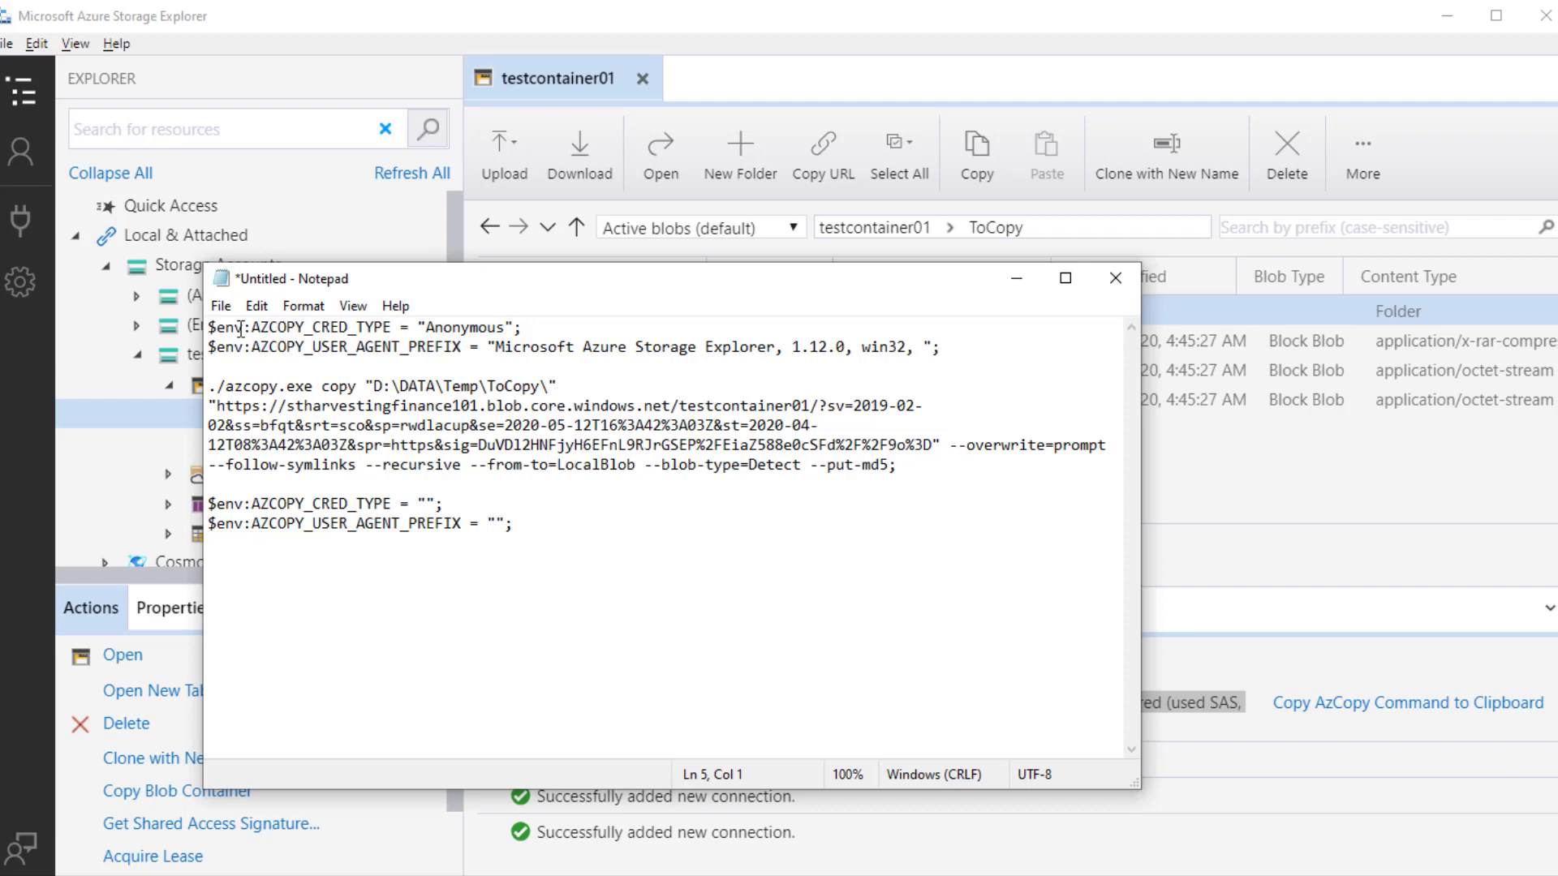
- Highlight the azcopy.exe name, source path and destination SAS URL, then close Notepad without saving
left_click_drag(312, 388, 208, 391)
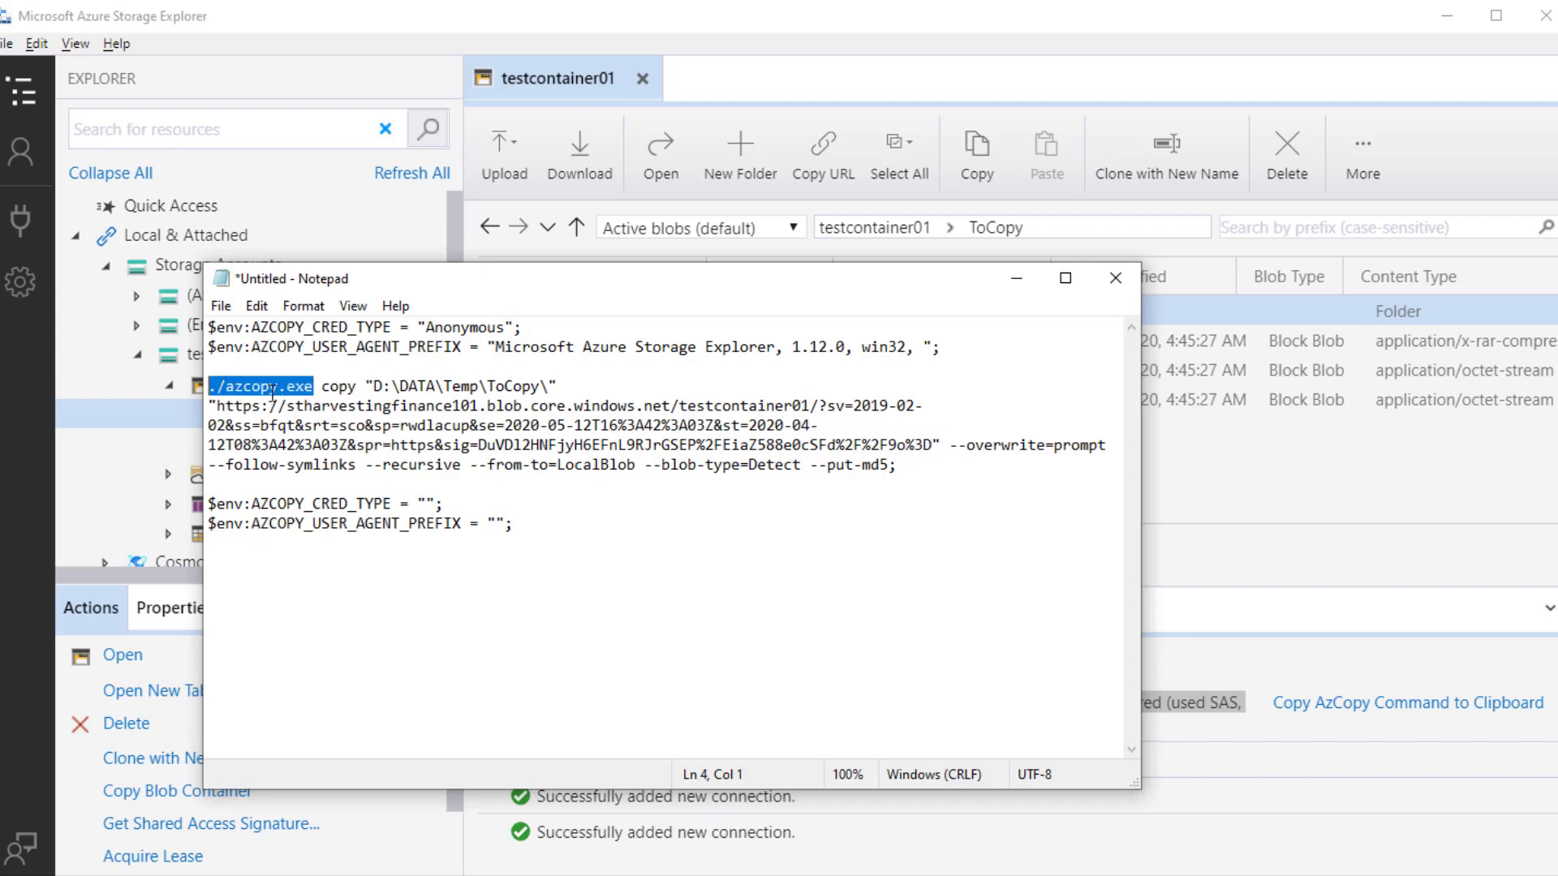
left_click_drag(358, 388, 562, 386)
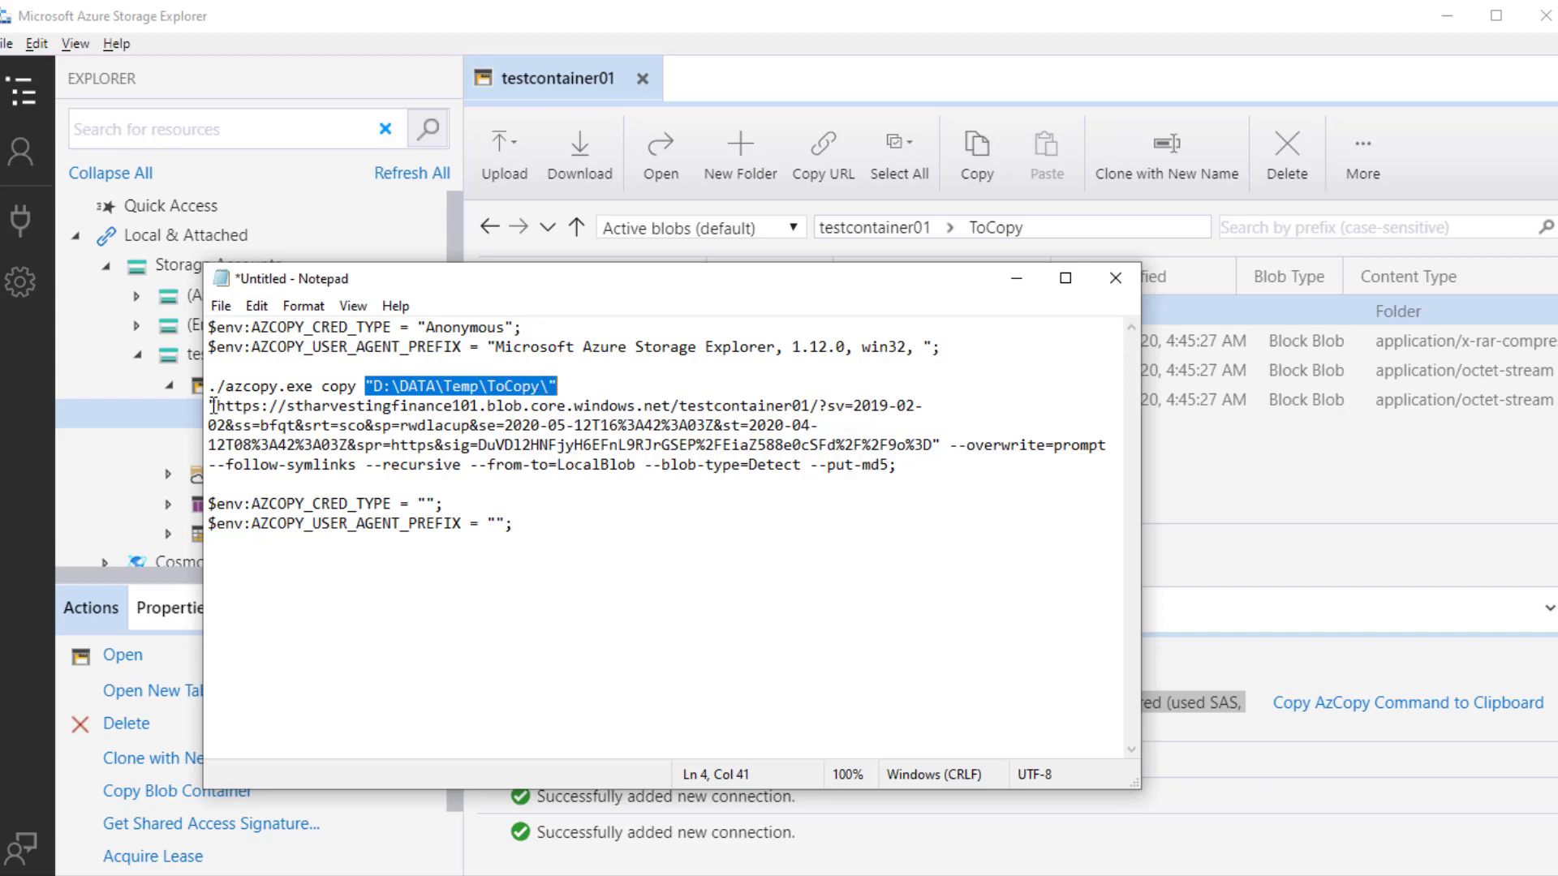
left_click_drag(213, 405, 953, 445)
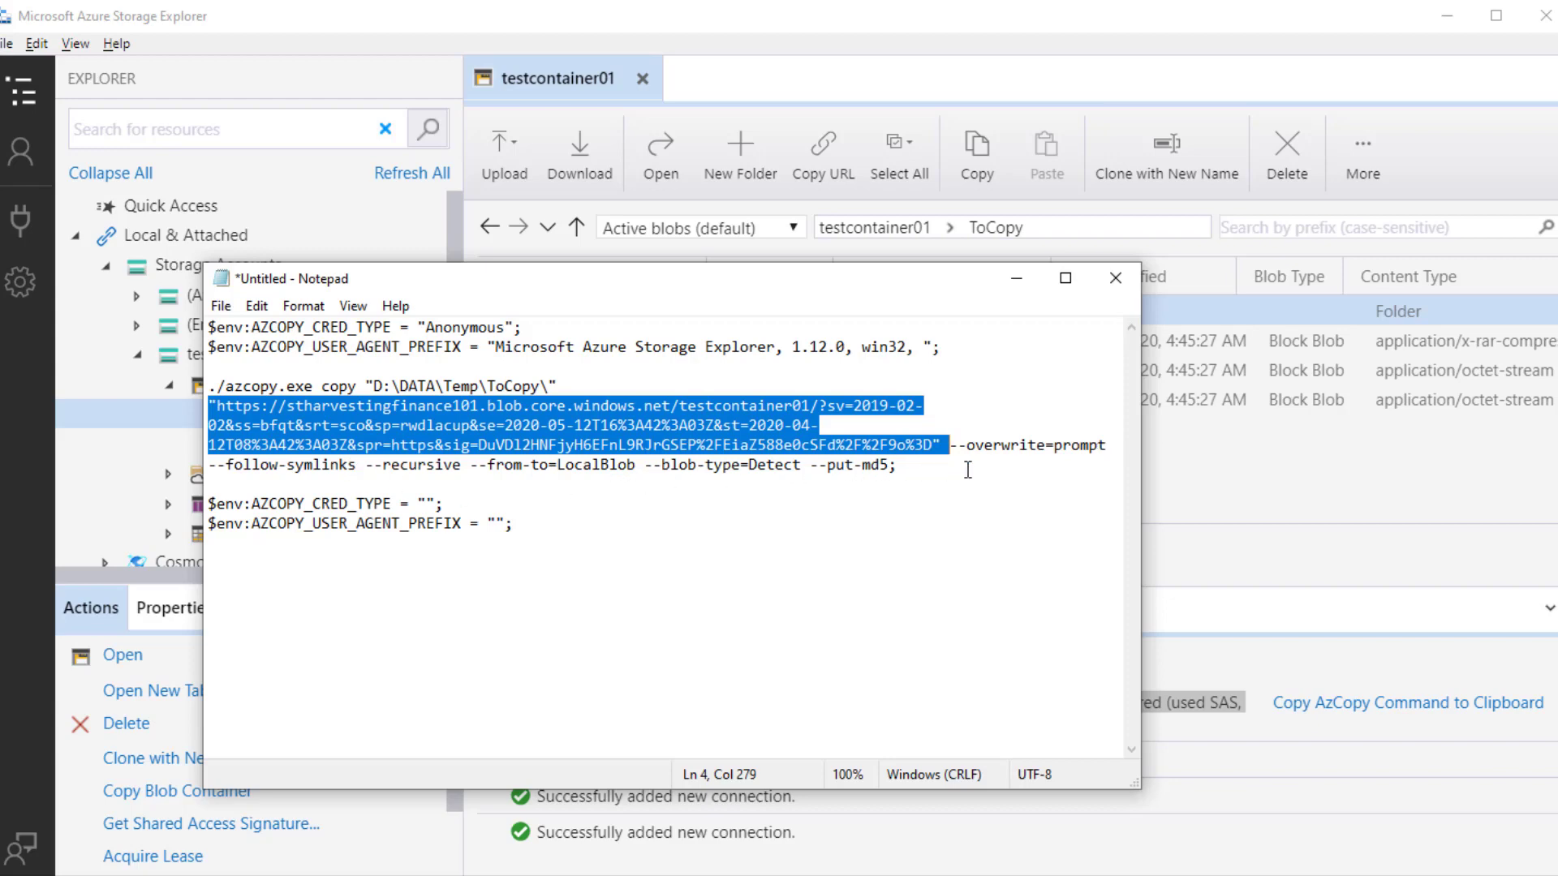
left_click(1132, 274)
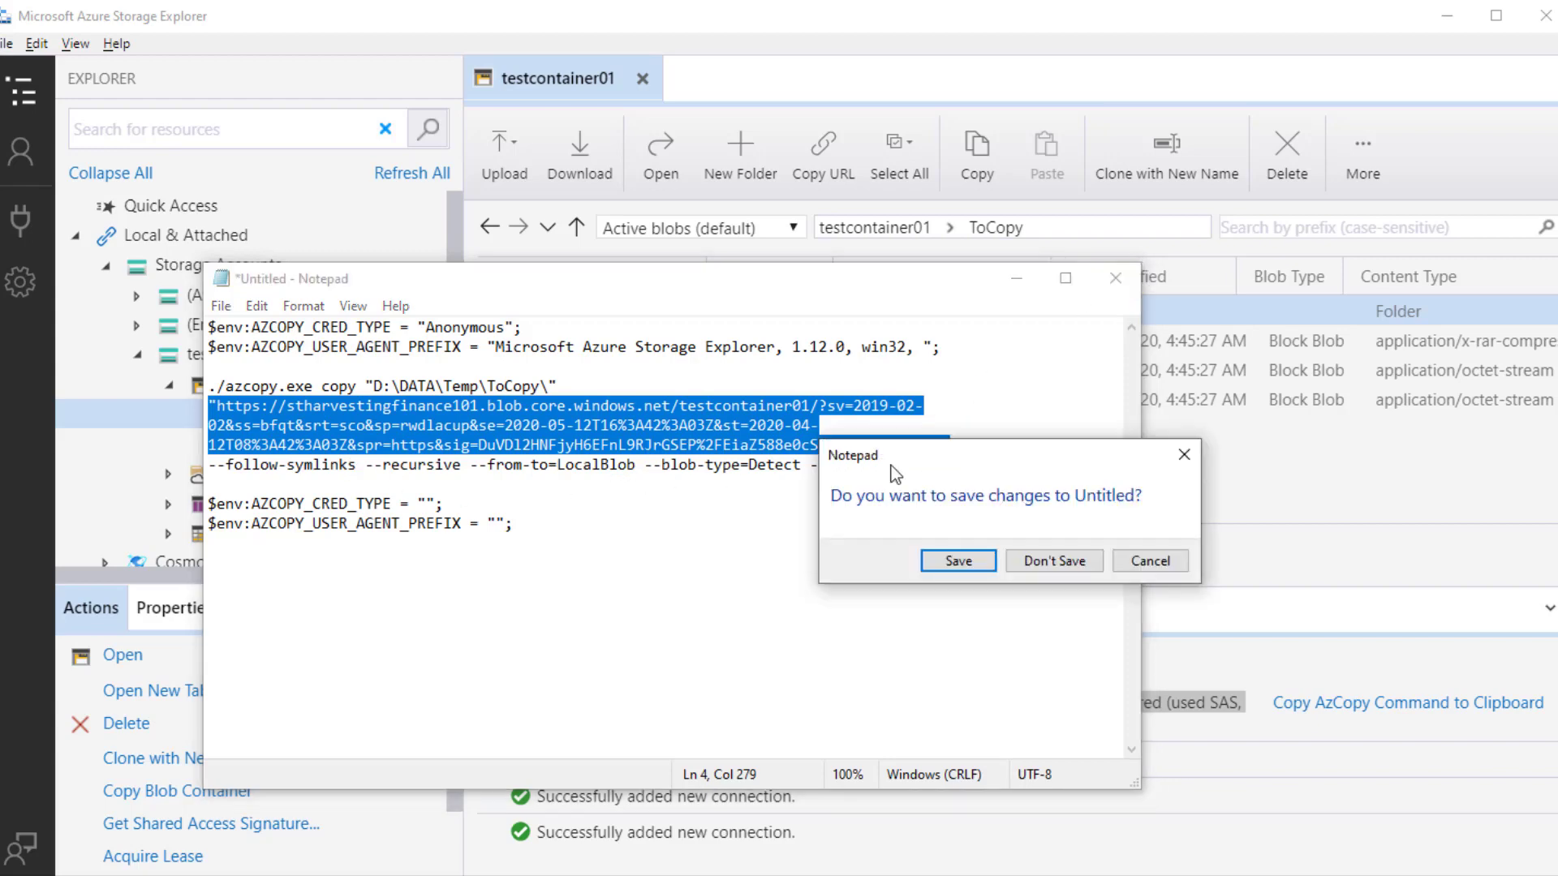
left_click(1053, 561)
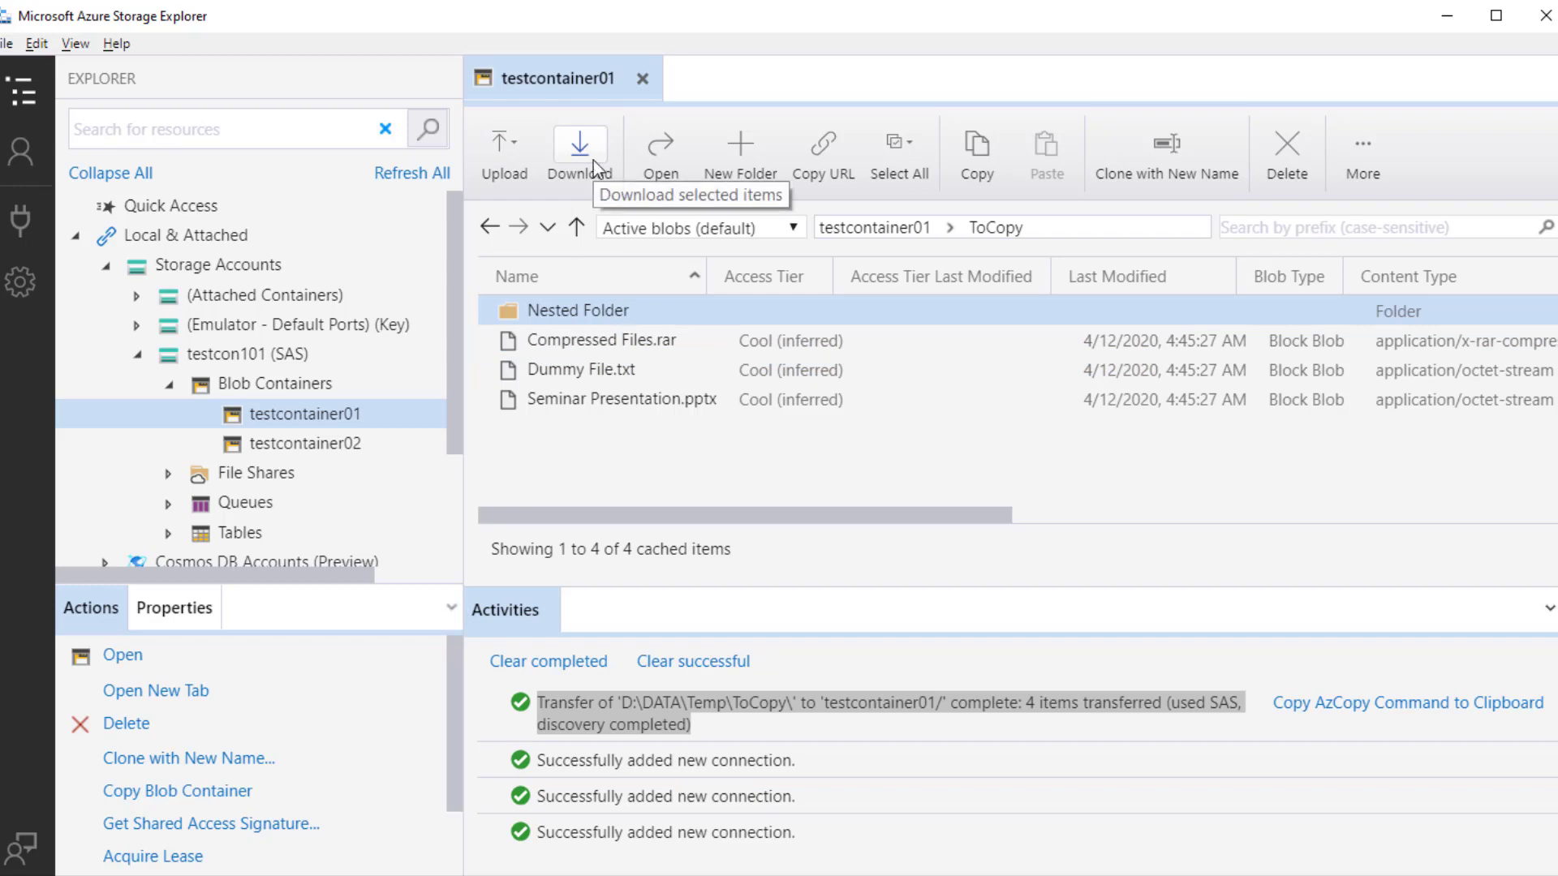
- Inside Nested Folder, create a virtual directory named 'New Directory', then go back
left_click(678, 170)
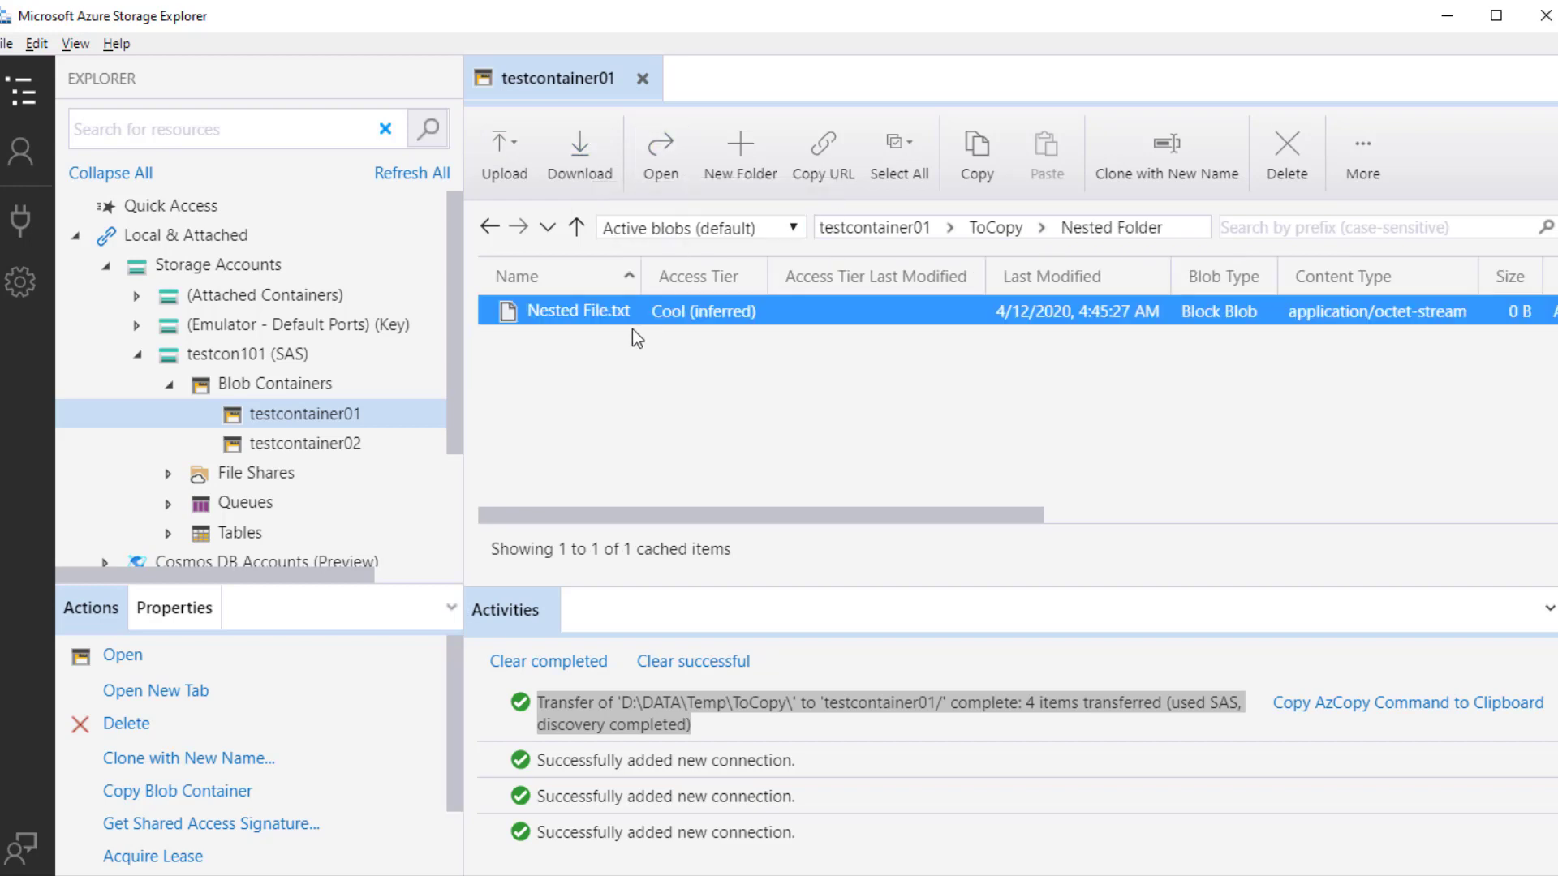
left_click(742, 159)
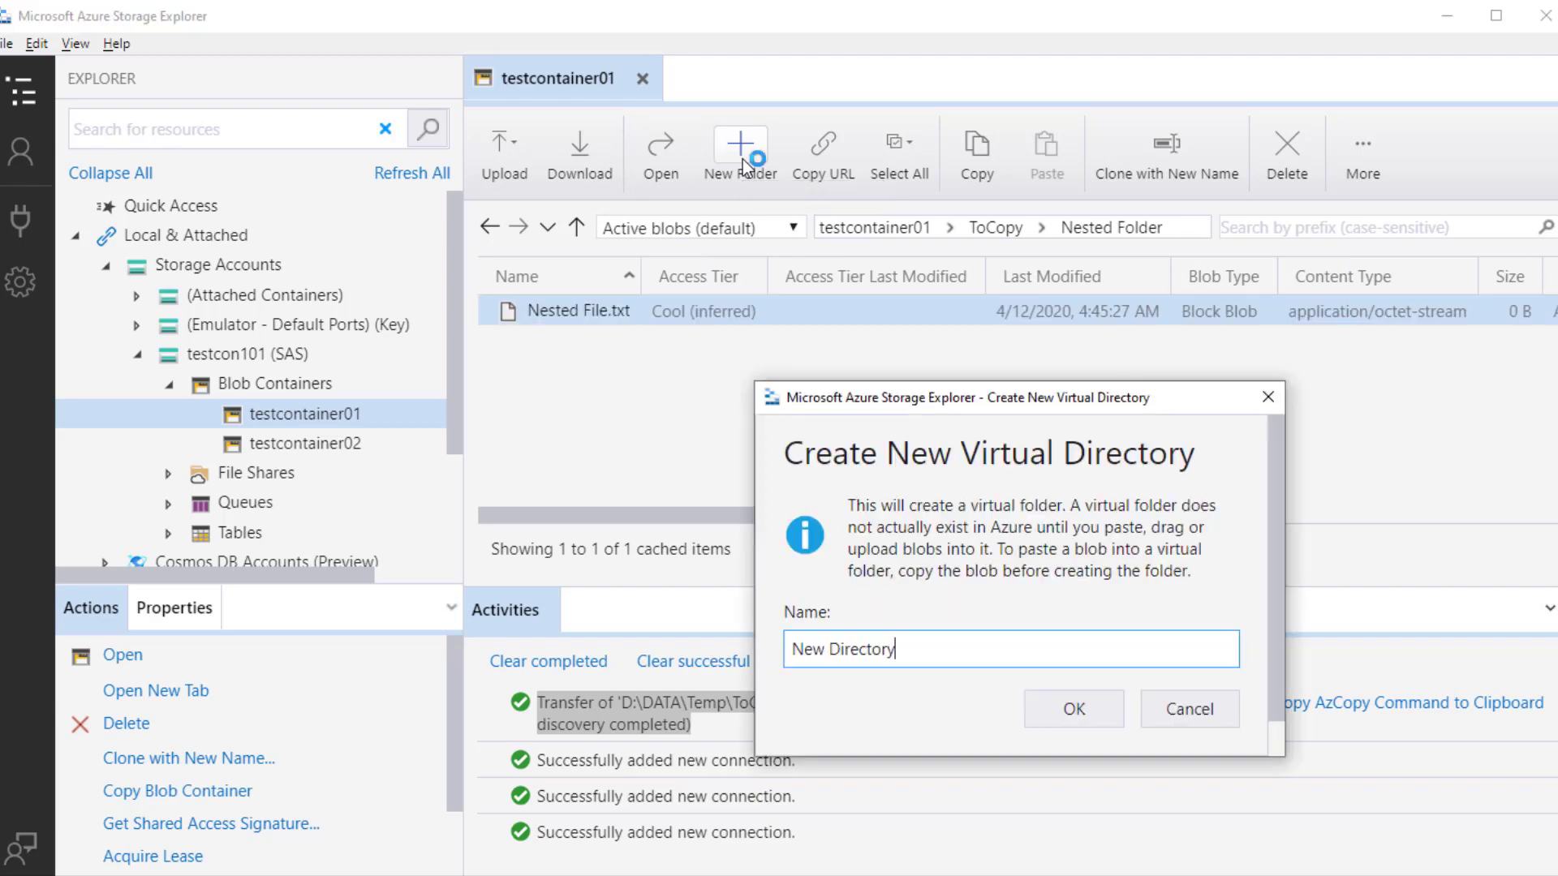
left_click_drag(971, 401, 886, 278)
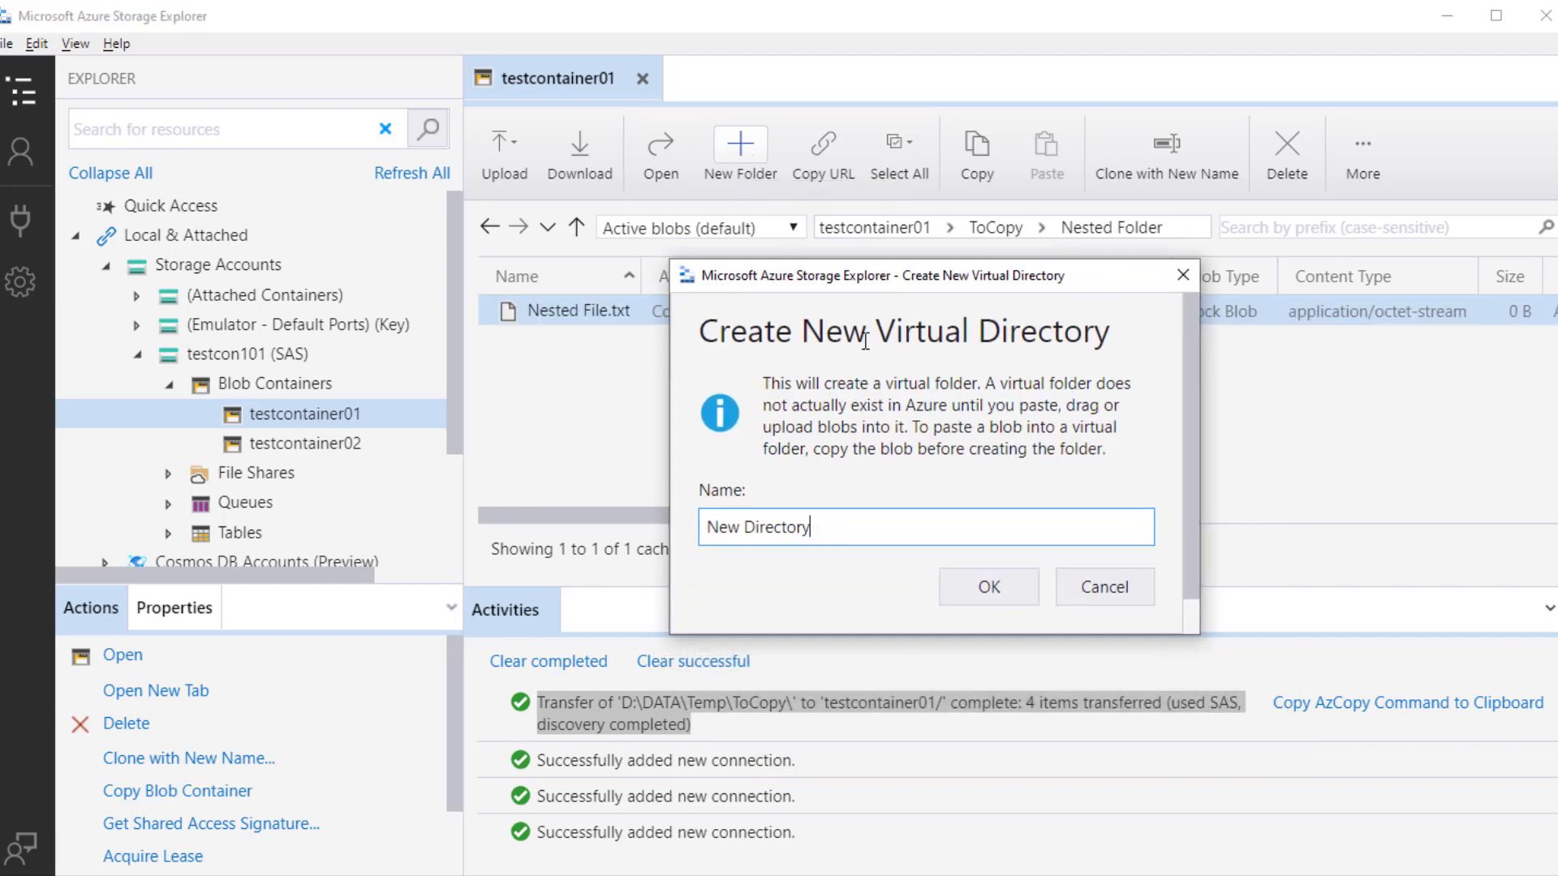
left_click(1006, 586)
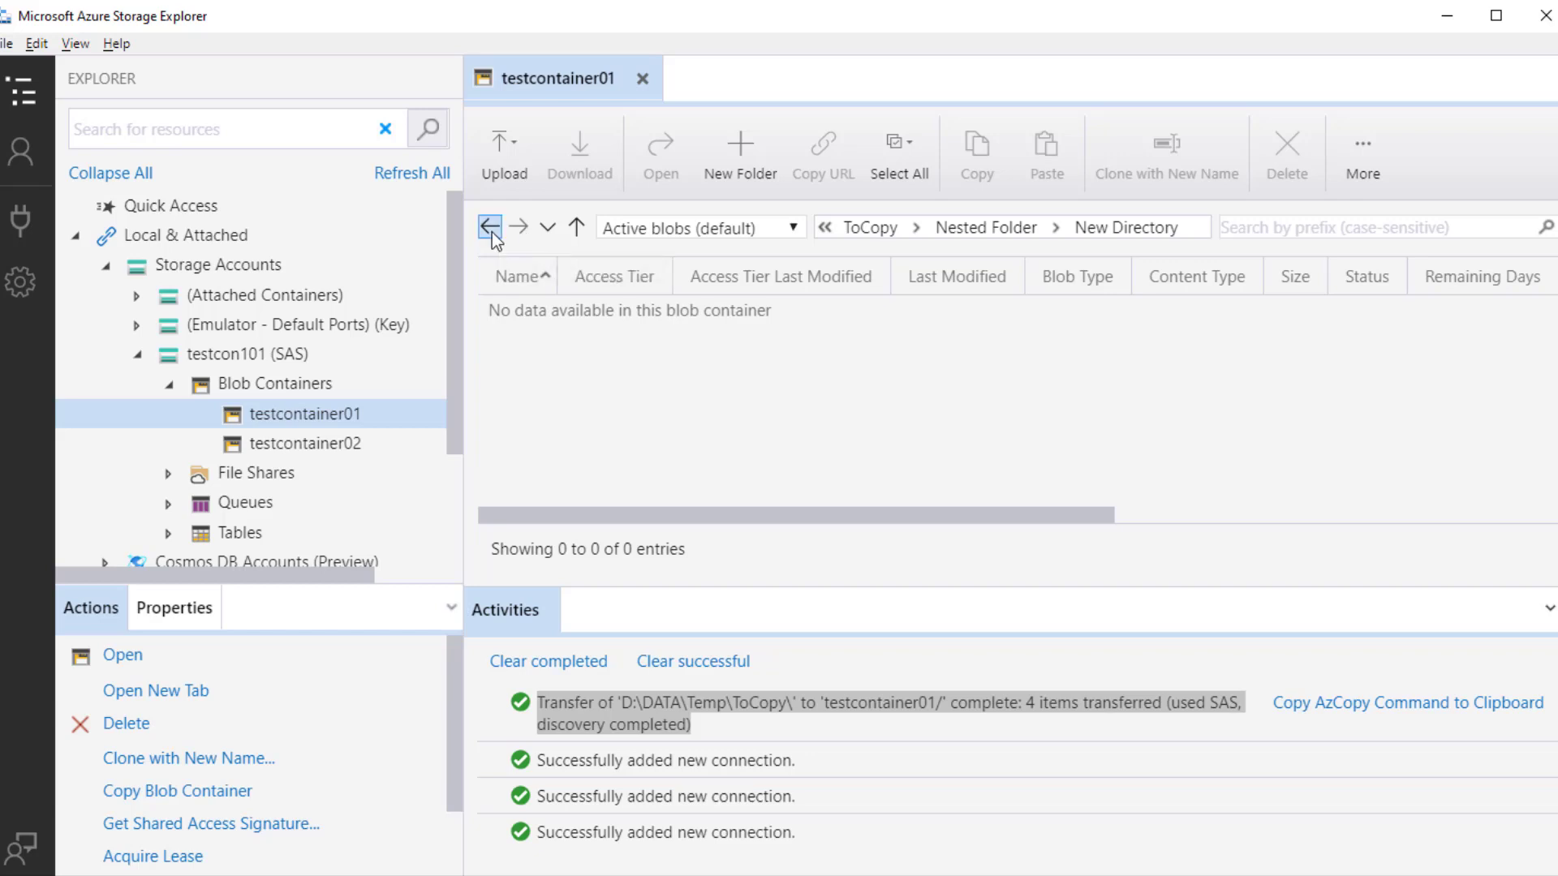
left_click(577, 227)
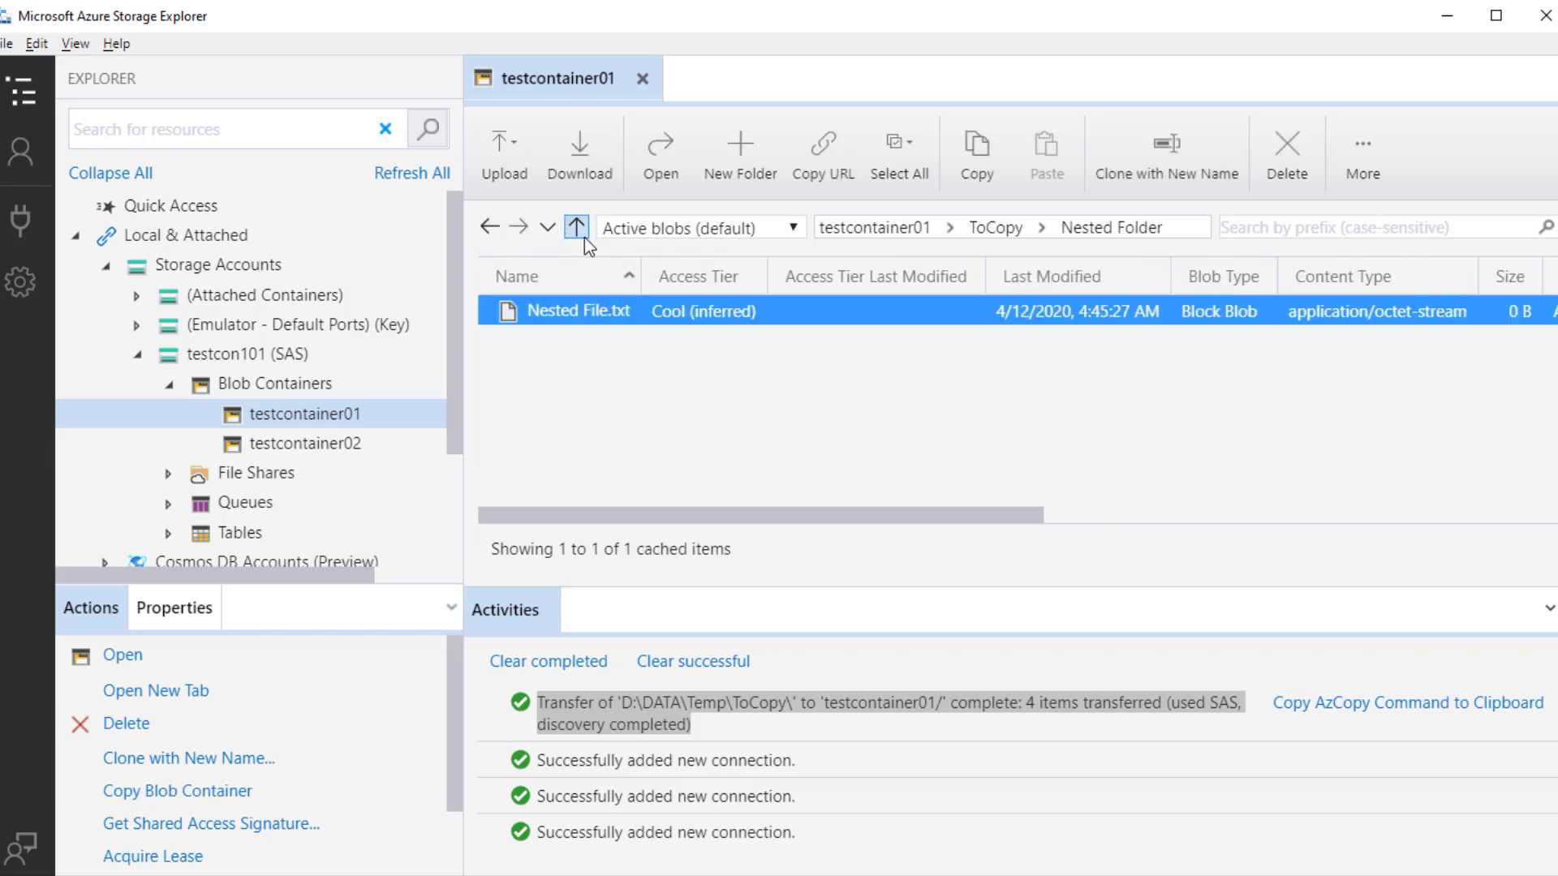
- Go up to ToCopy and select all four items on the page
left_click(584, 237)
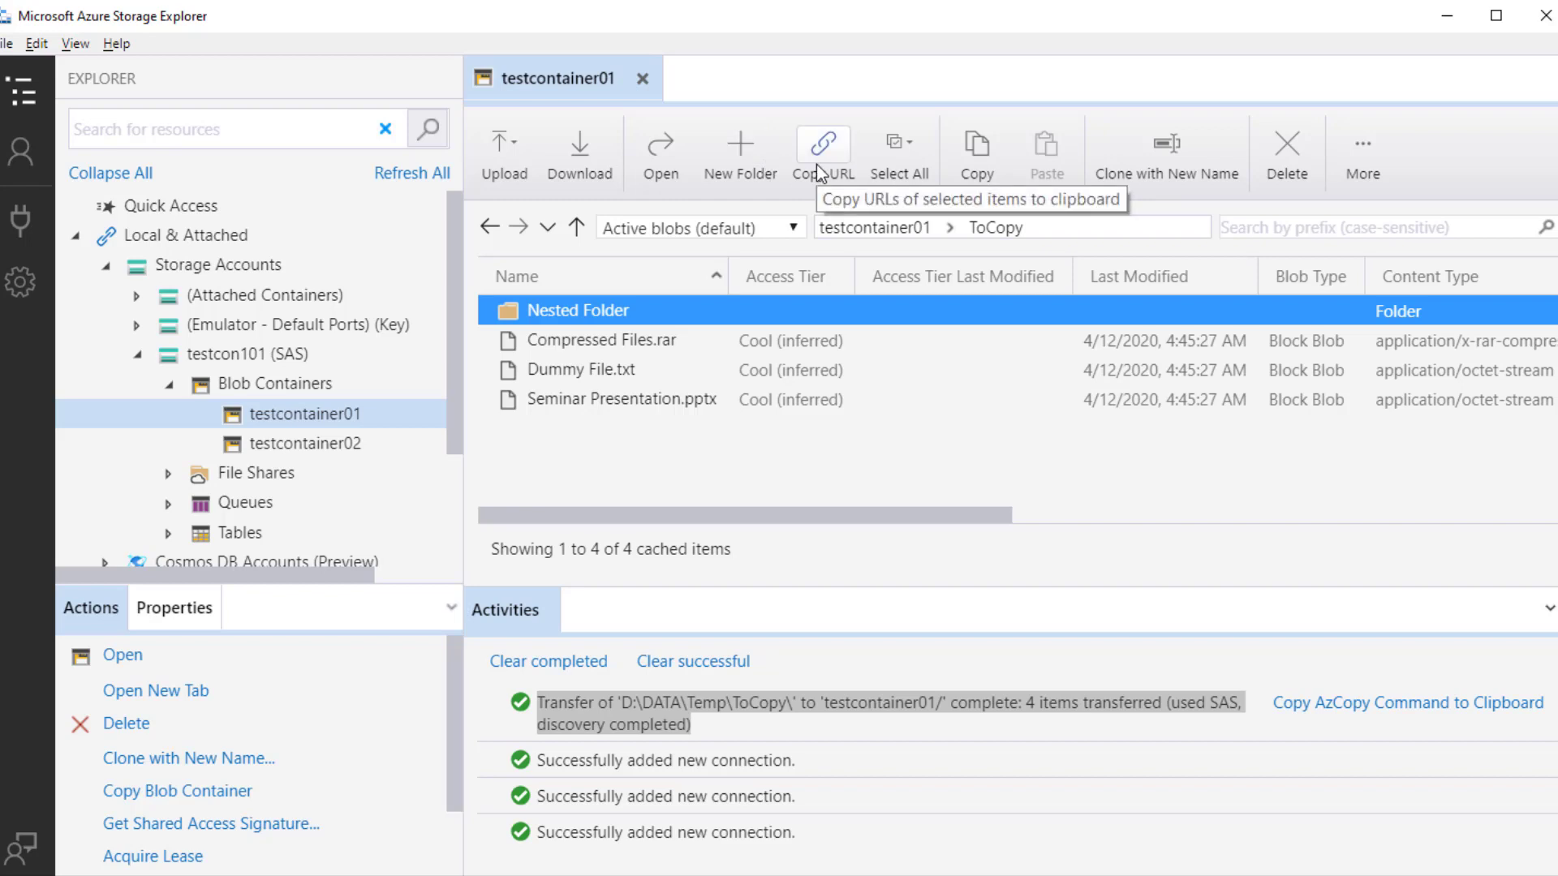
left_click(645, 337)
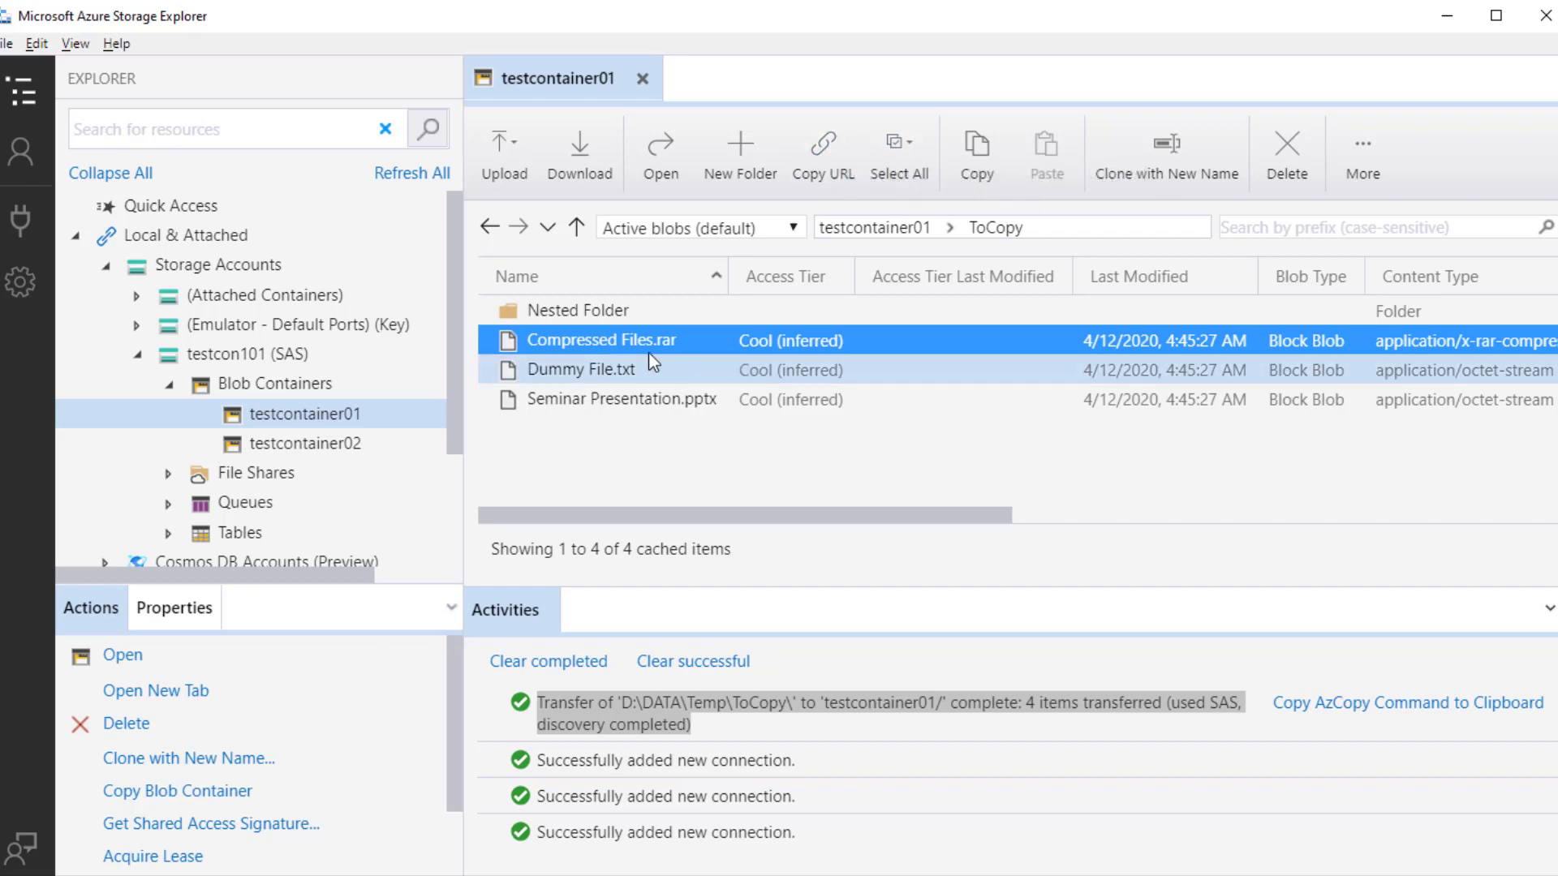
left_click(901, 154)
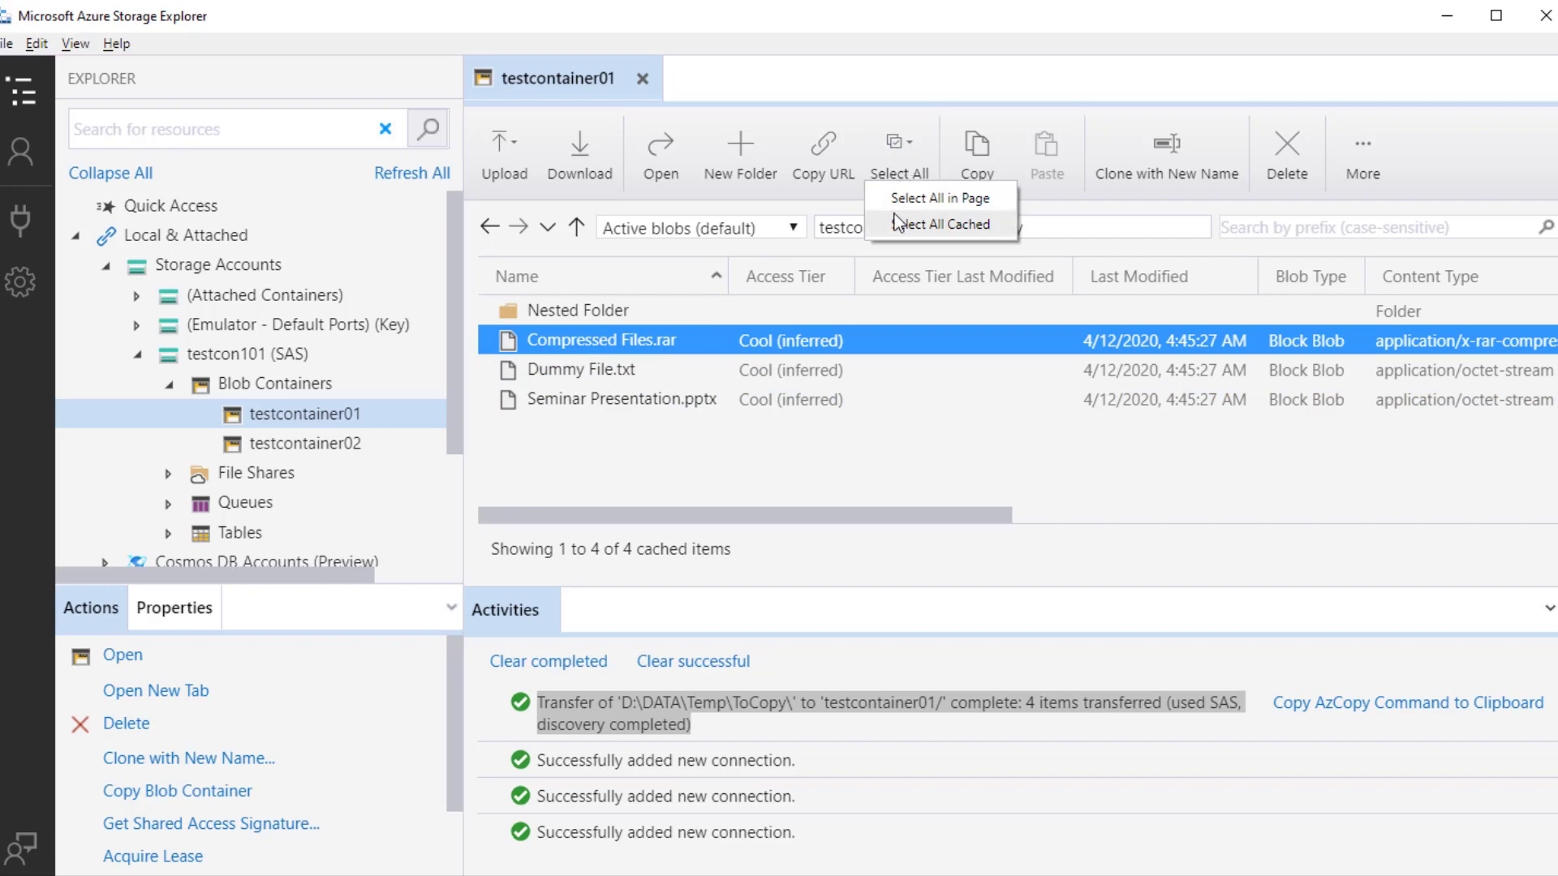
left_click(937, 198)
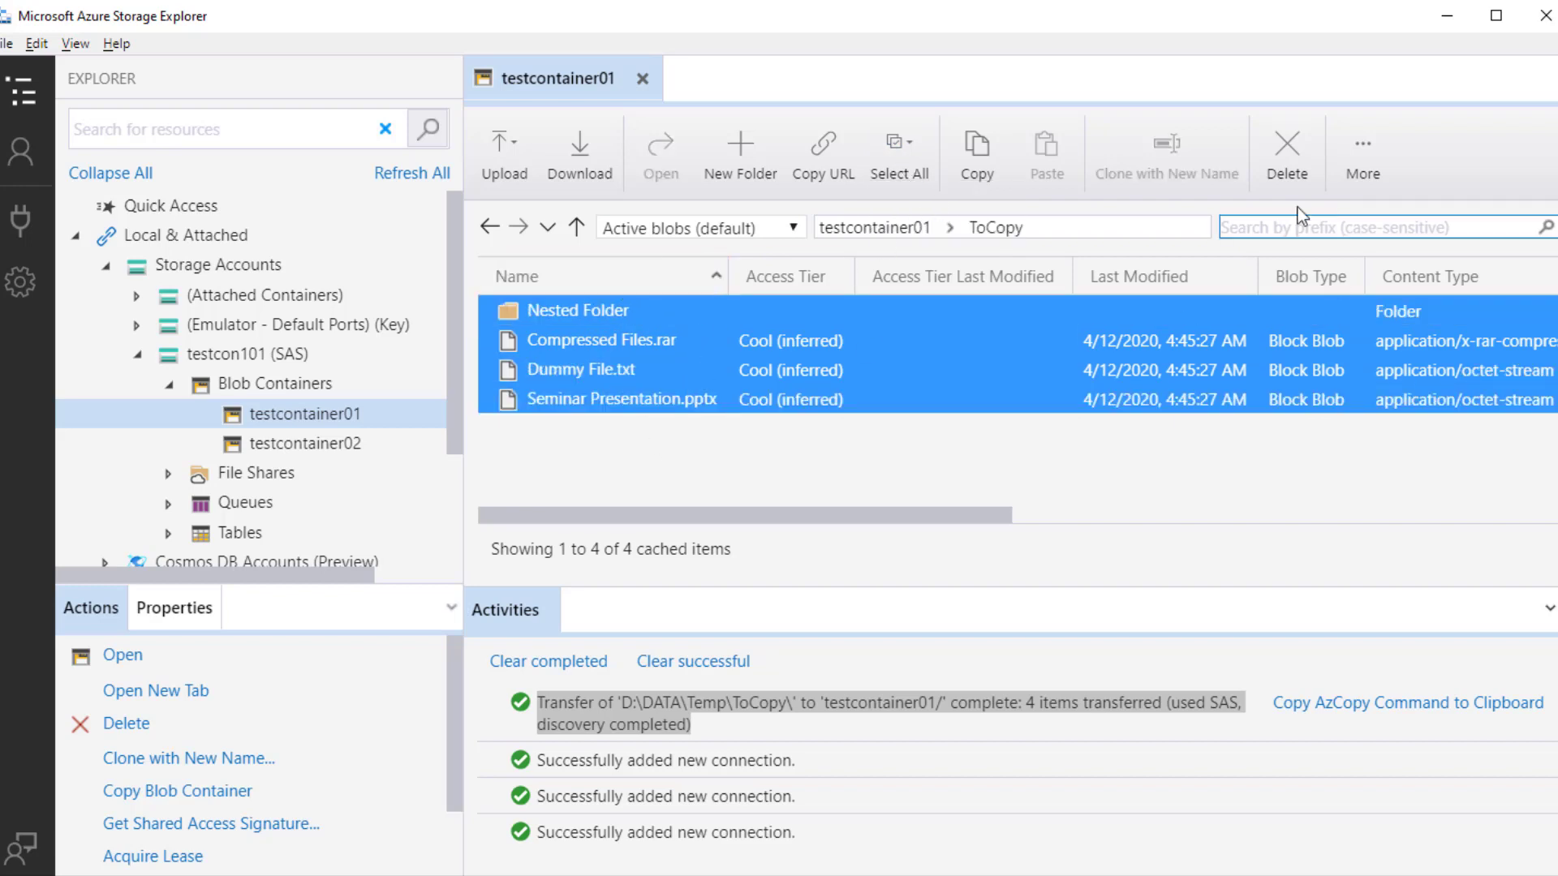
- Clone Compressed Files.rar under the new name 'Compressed Files - 02.rar'
left_click(967, 486)
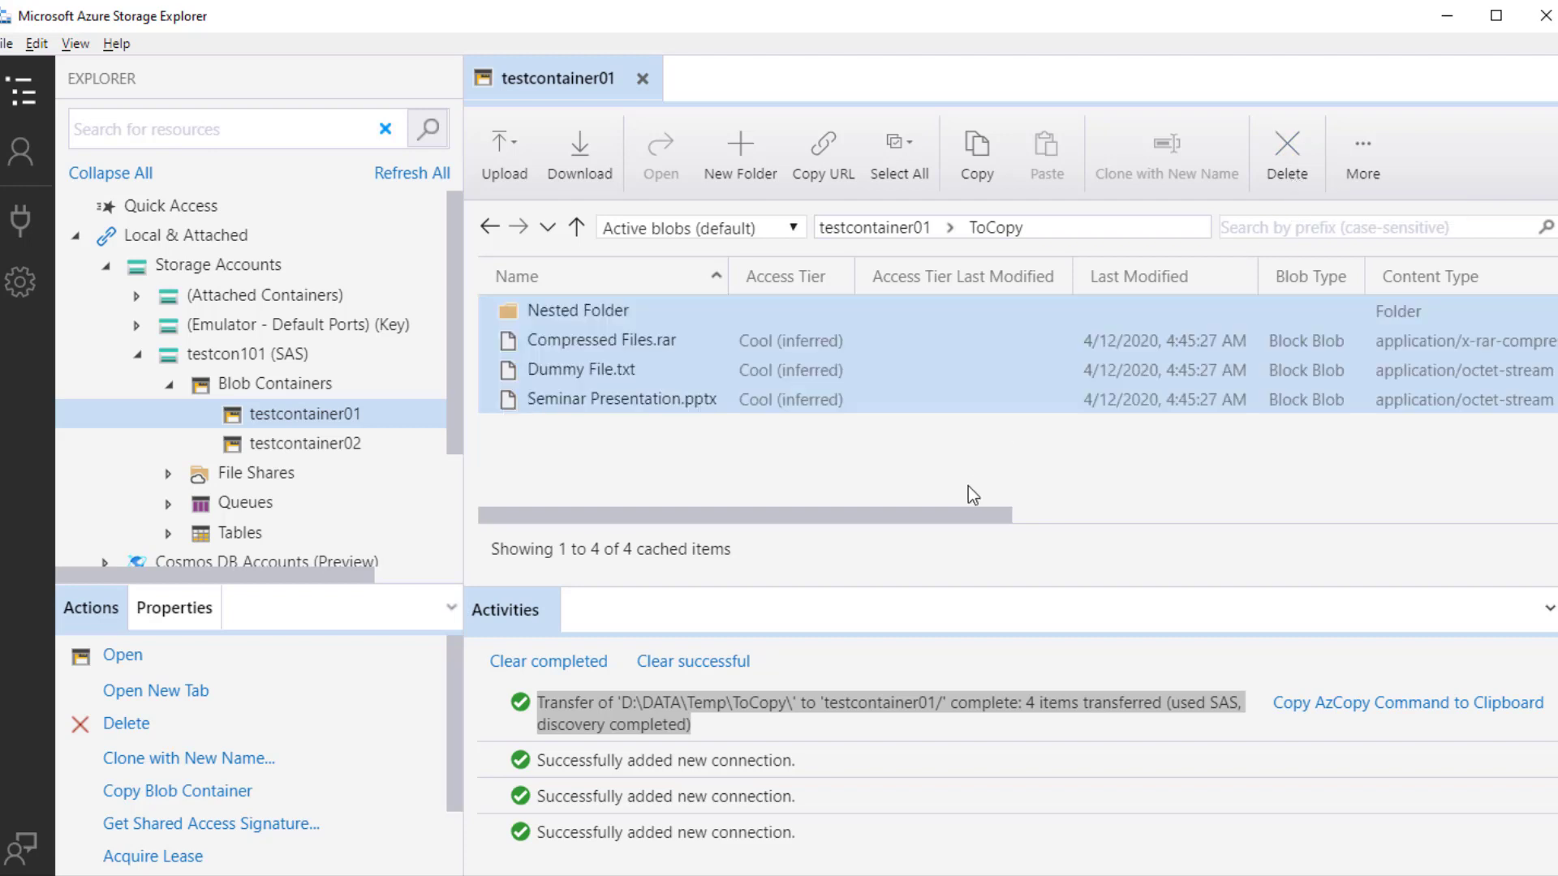
left_click(800, 341)
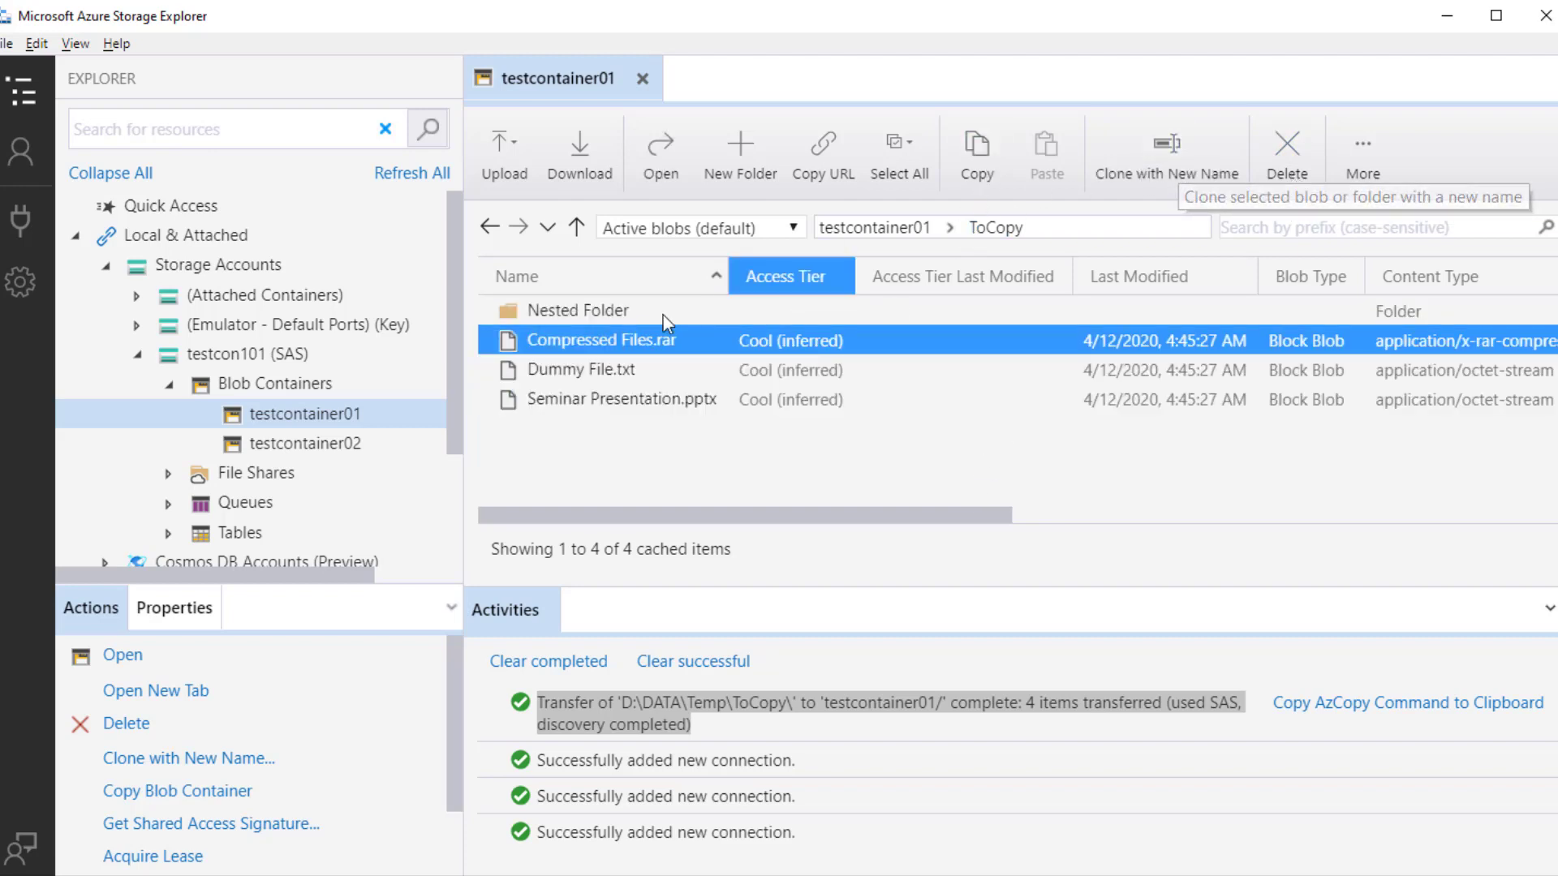
left_click(1181, 143)
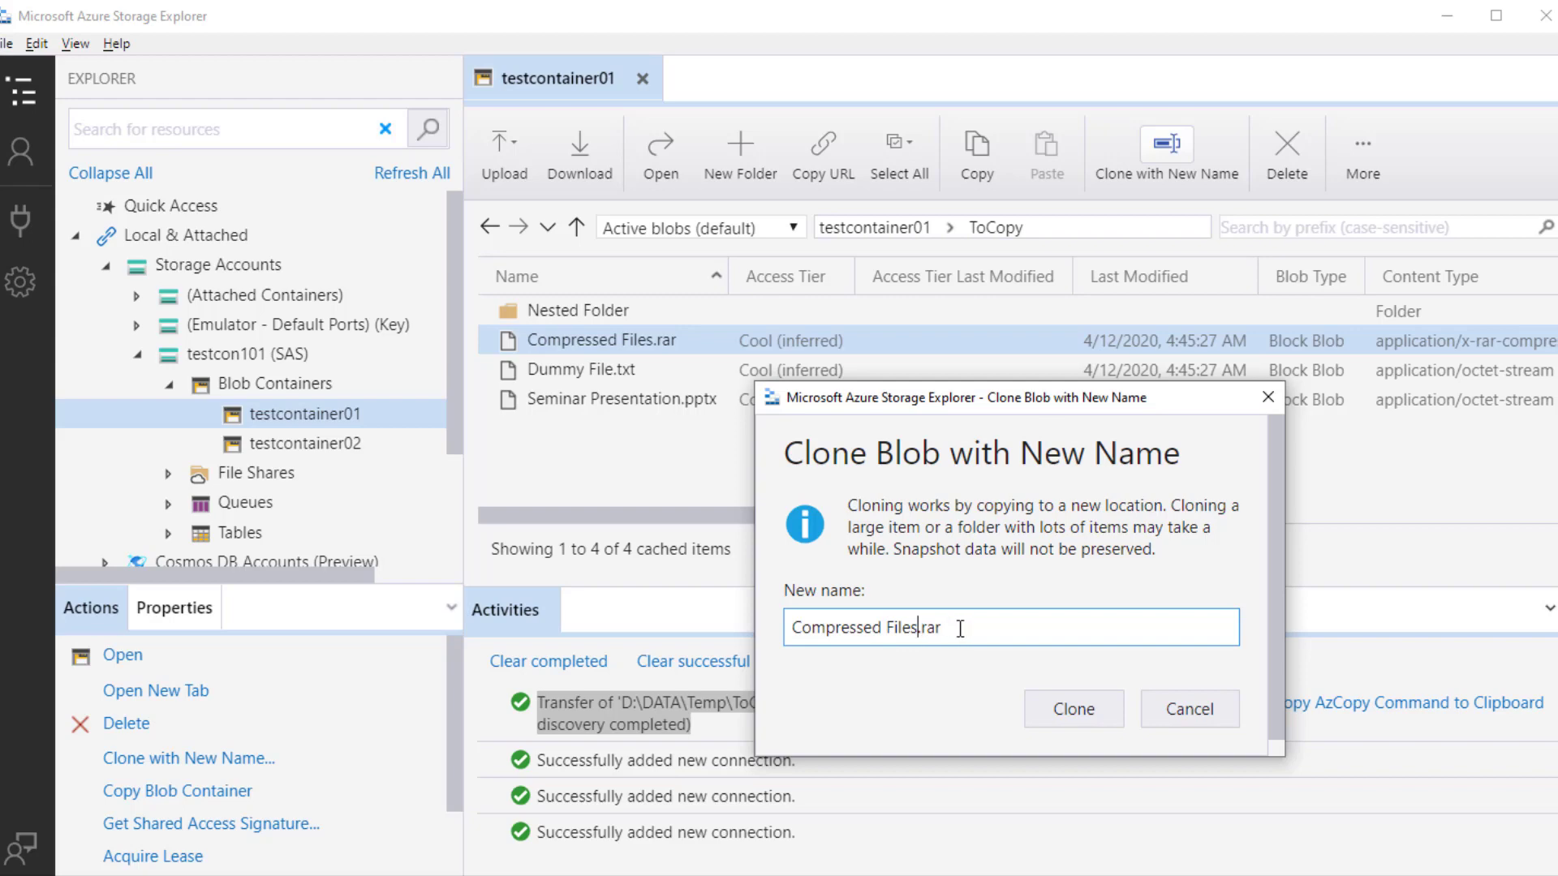
type("- 02")
left_click(1059, 714)
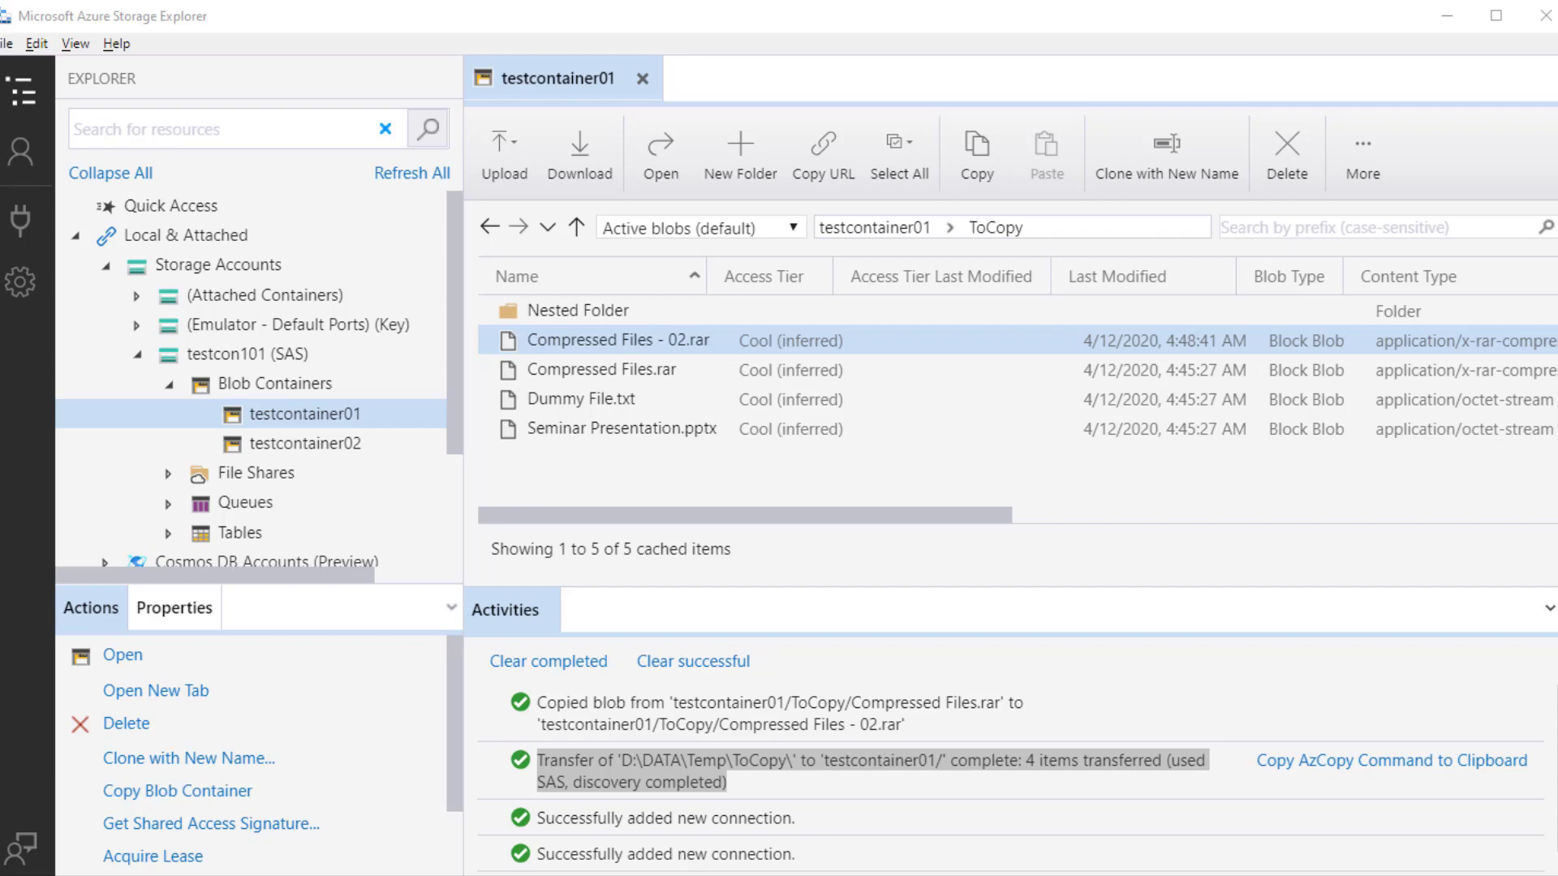
left_click(4, 47)
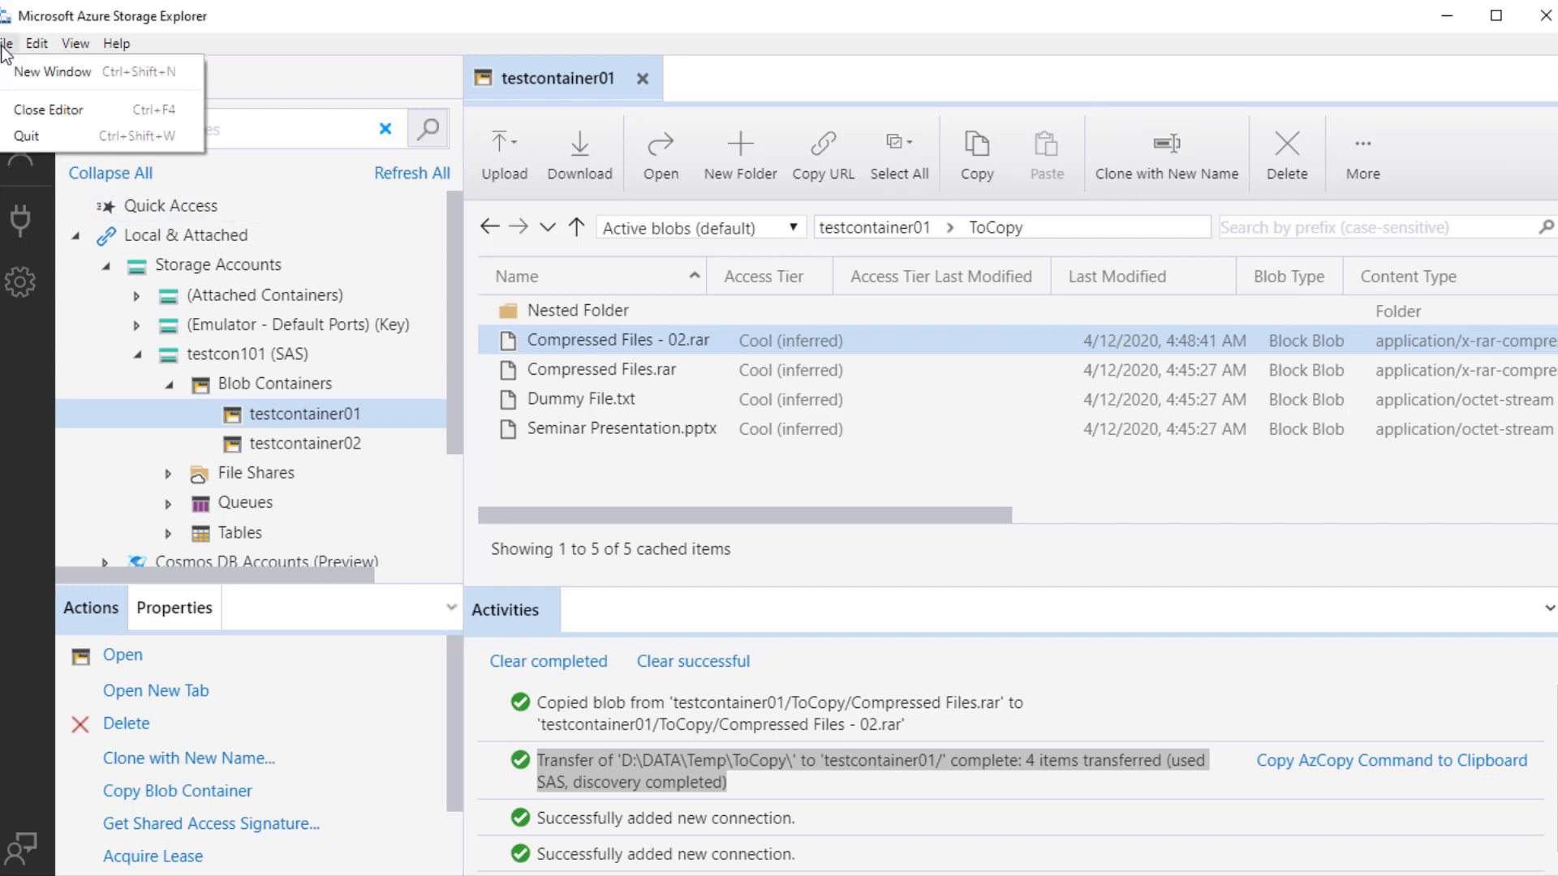
mouse_move(37, 44)
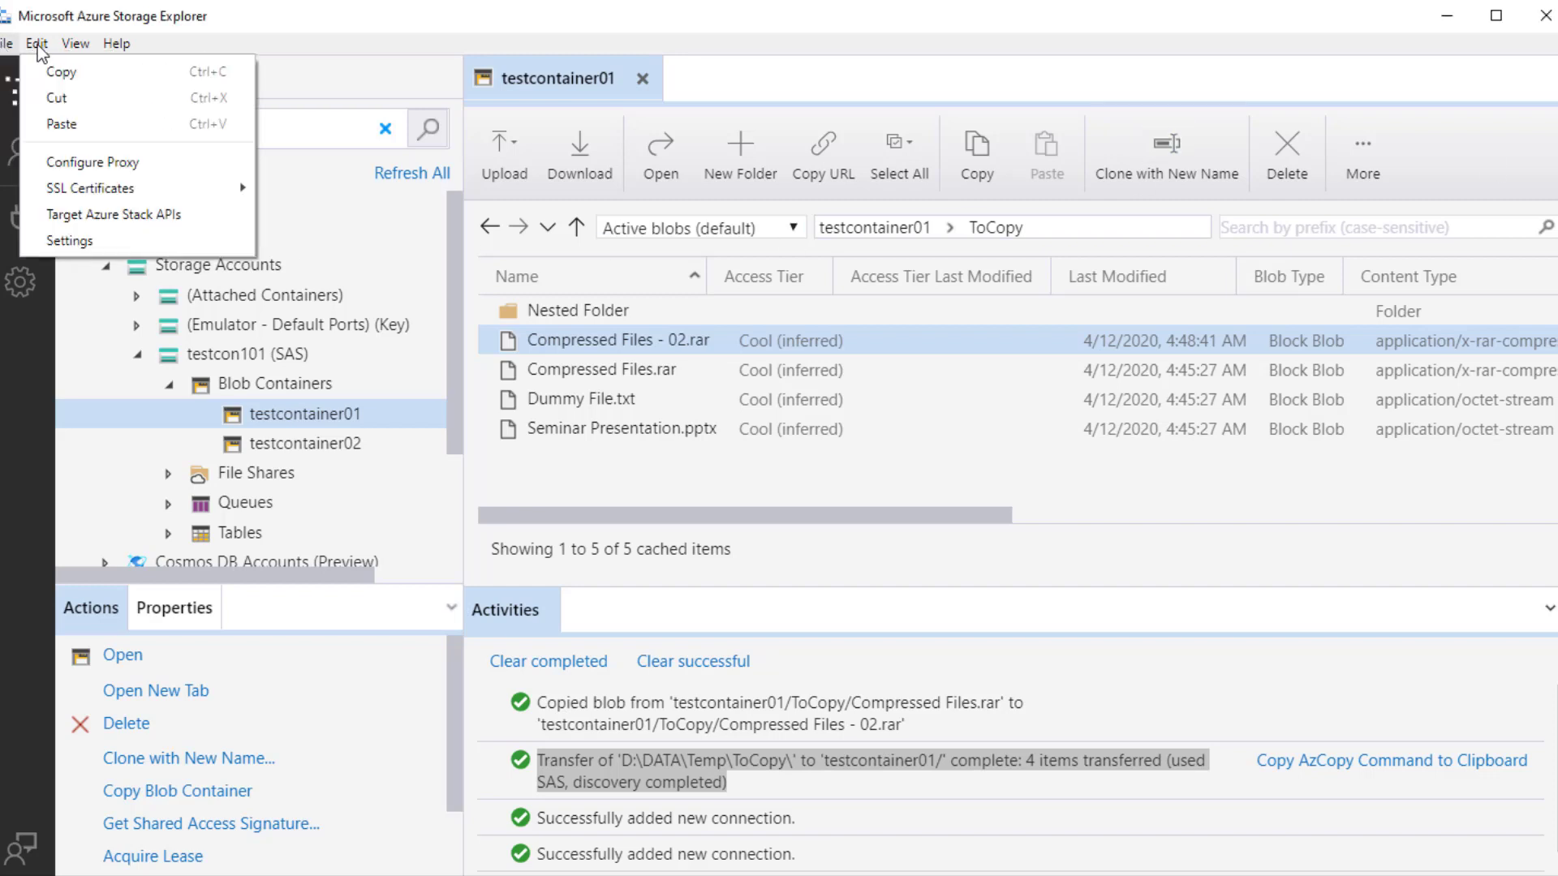
left_click(112, 215)
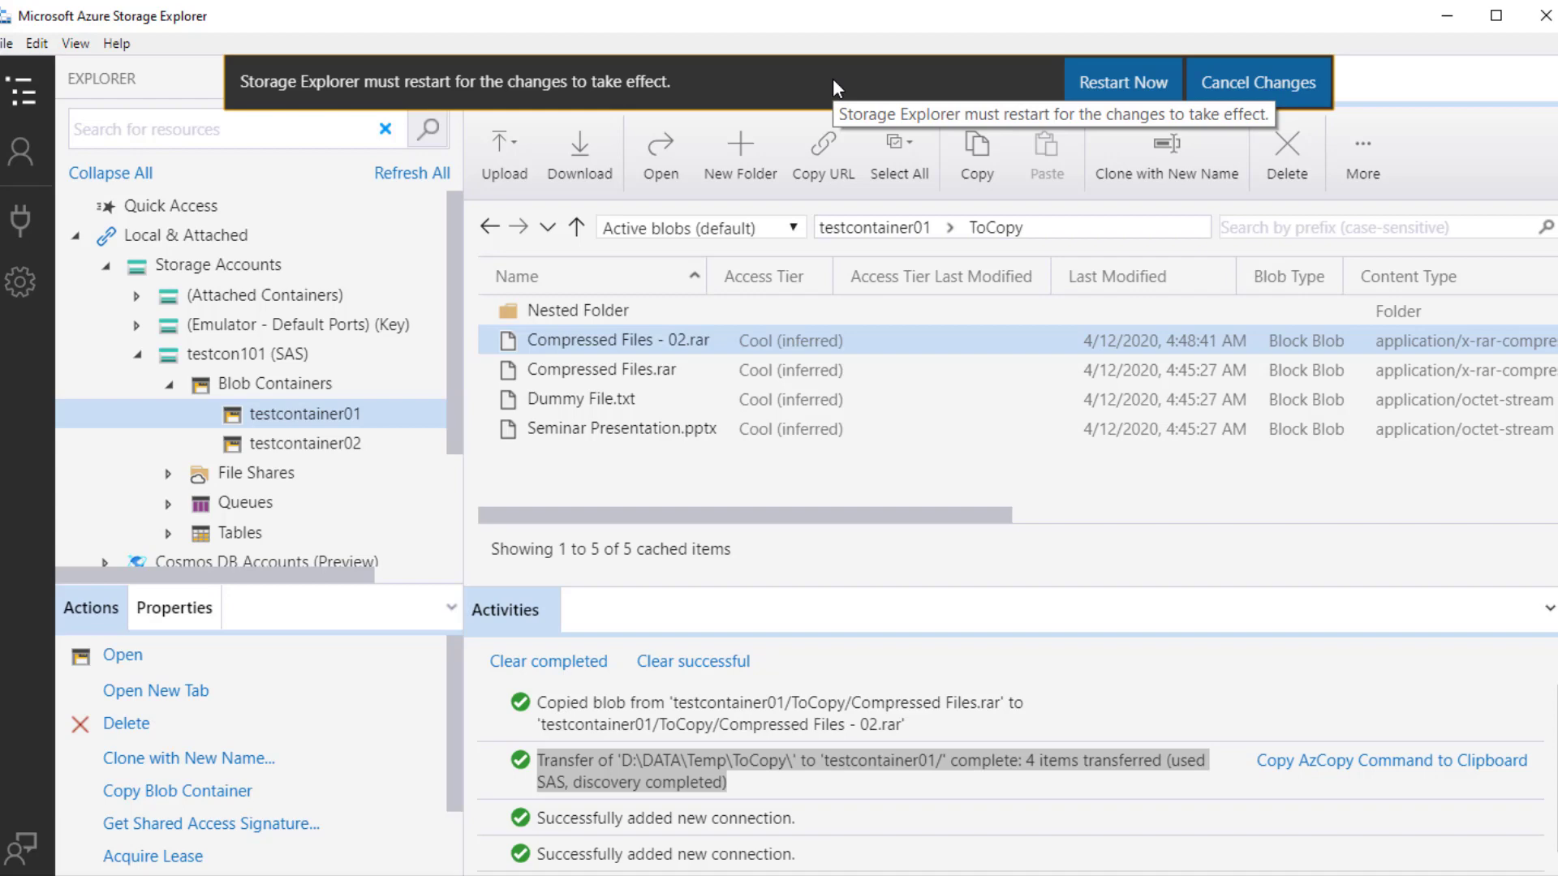
left_click(1309, 98)
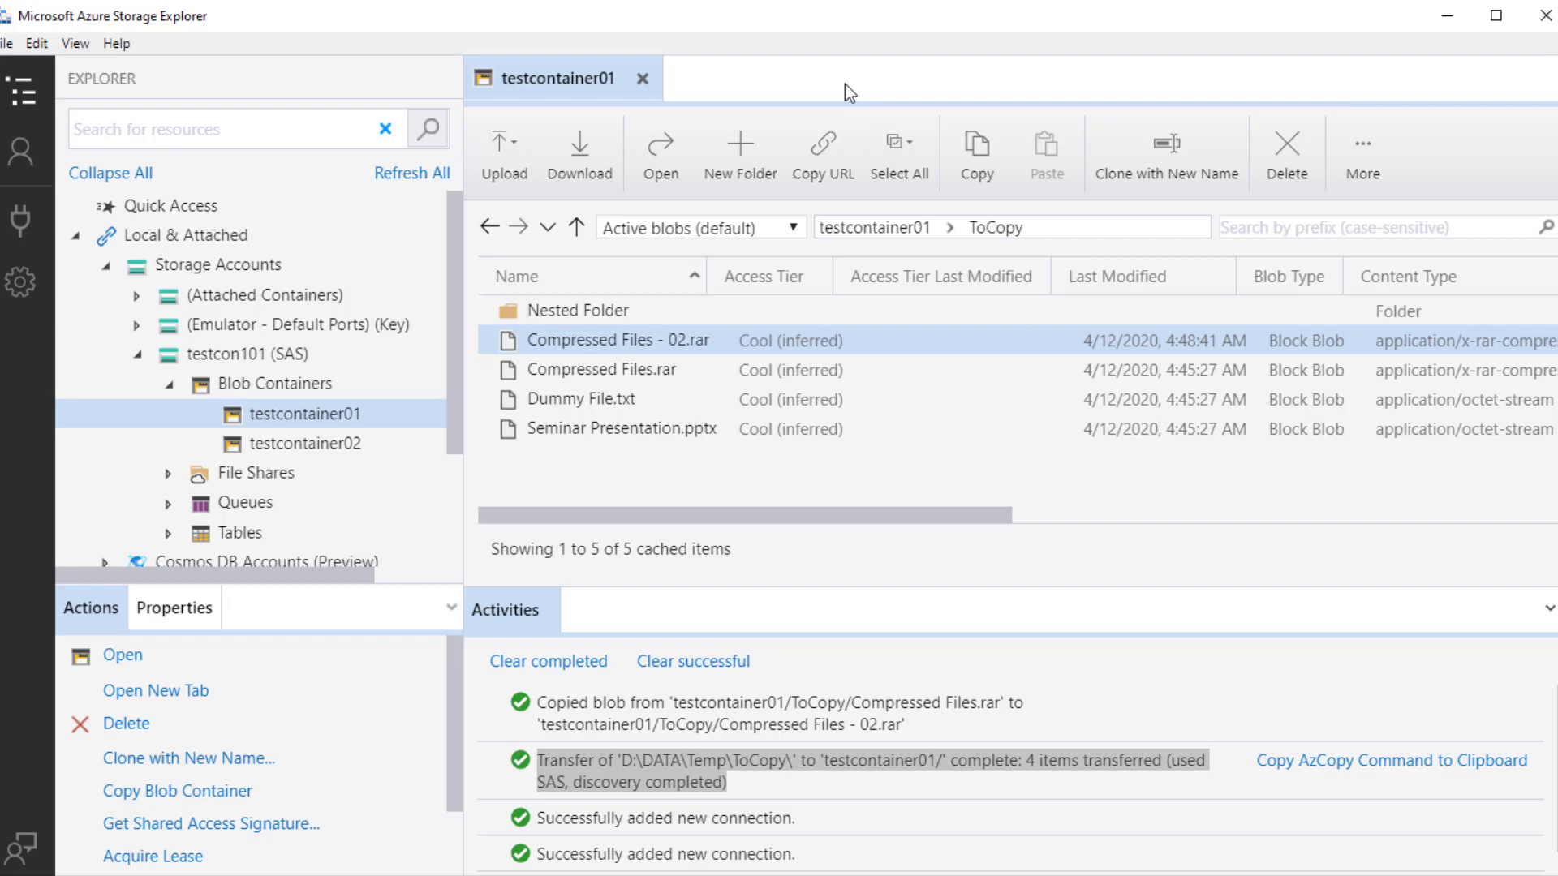
left_click(37, 44)
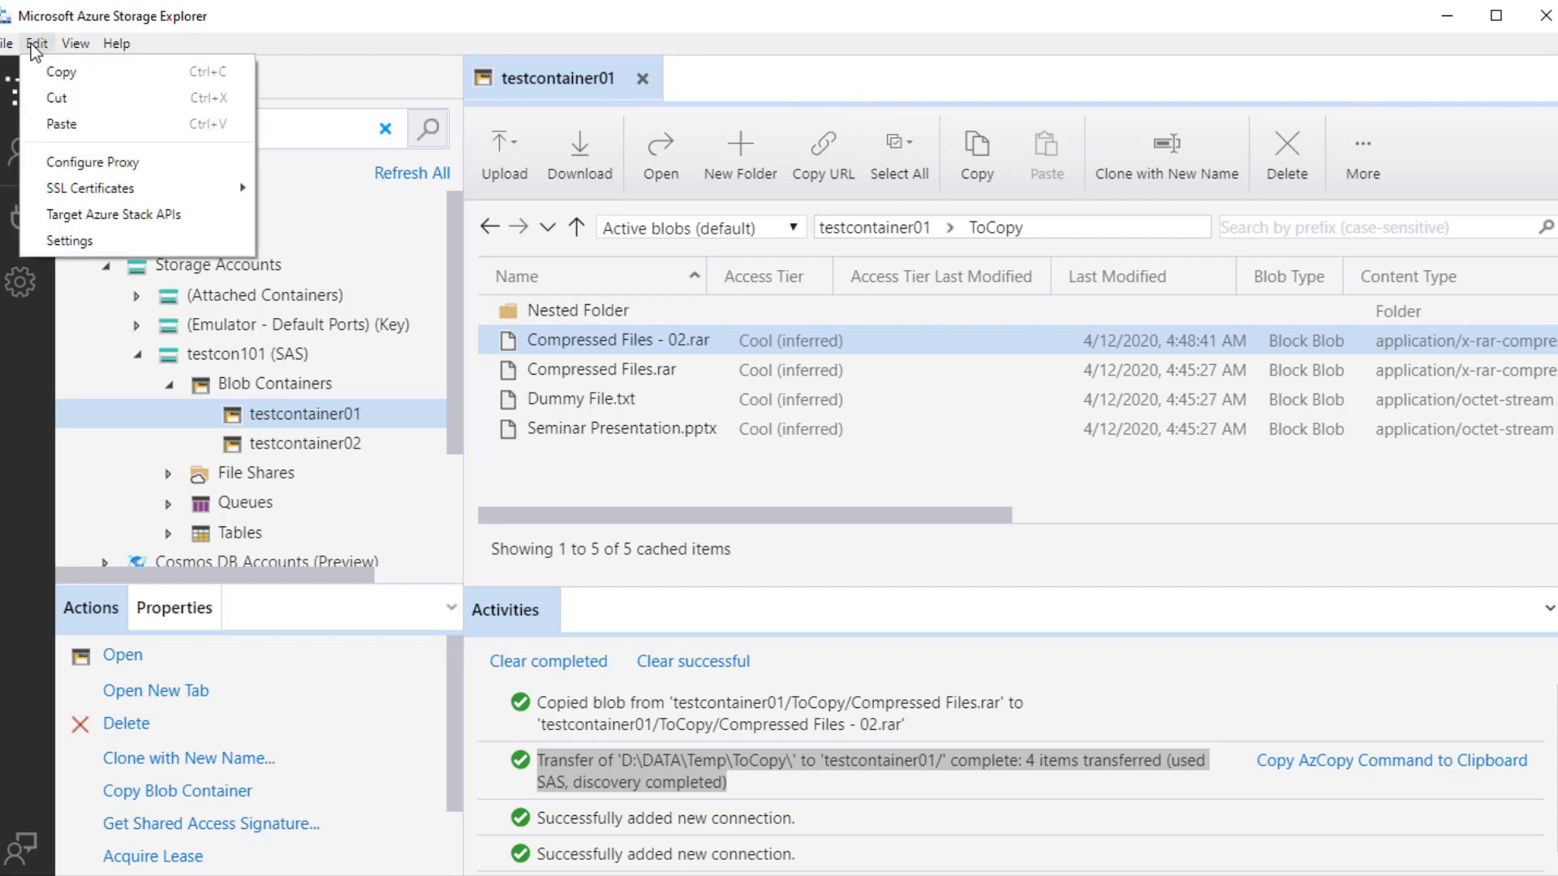
left_click(91, 164)
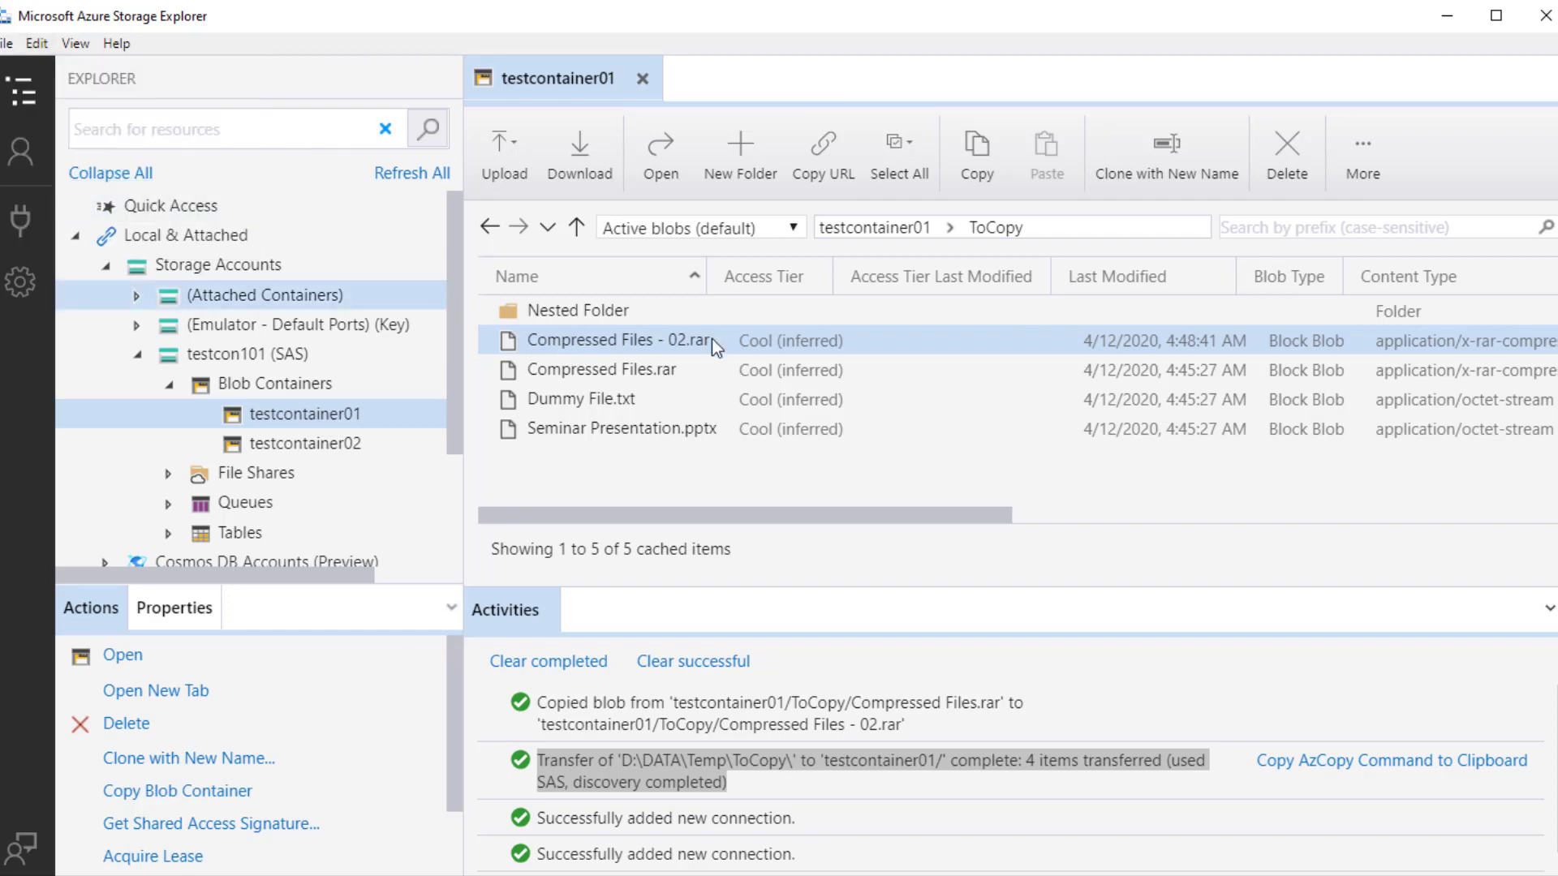
left_click_drag(967, 325, 881, 159)
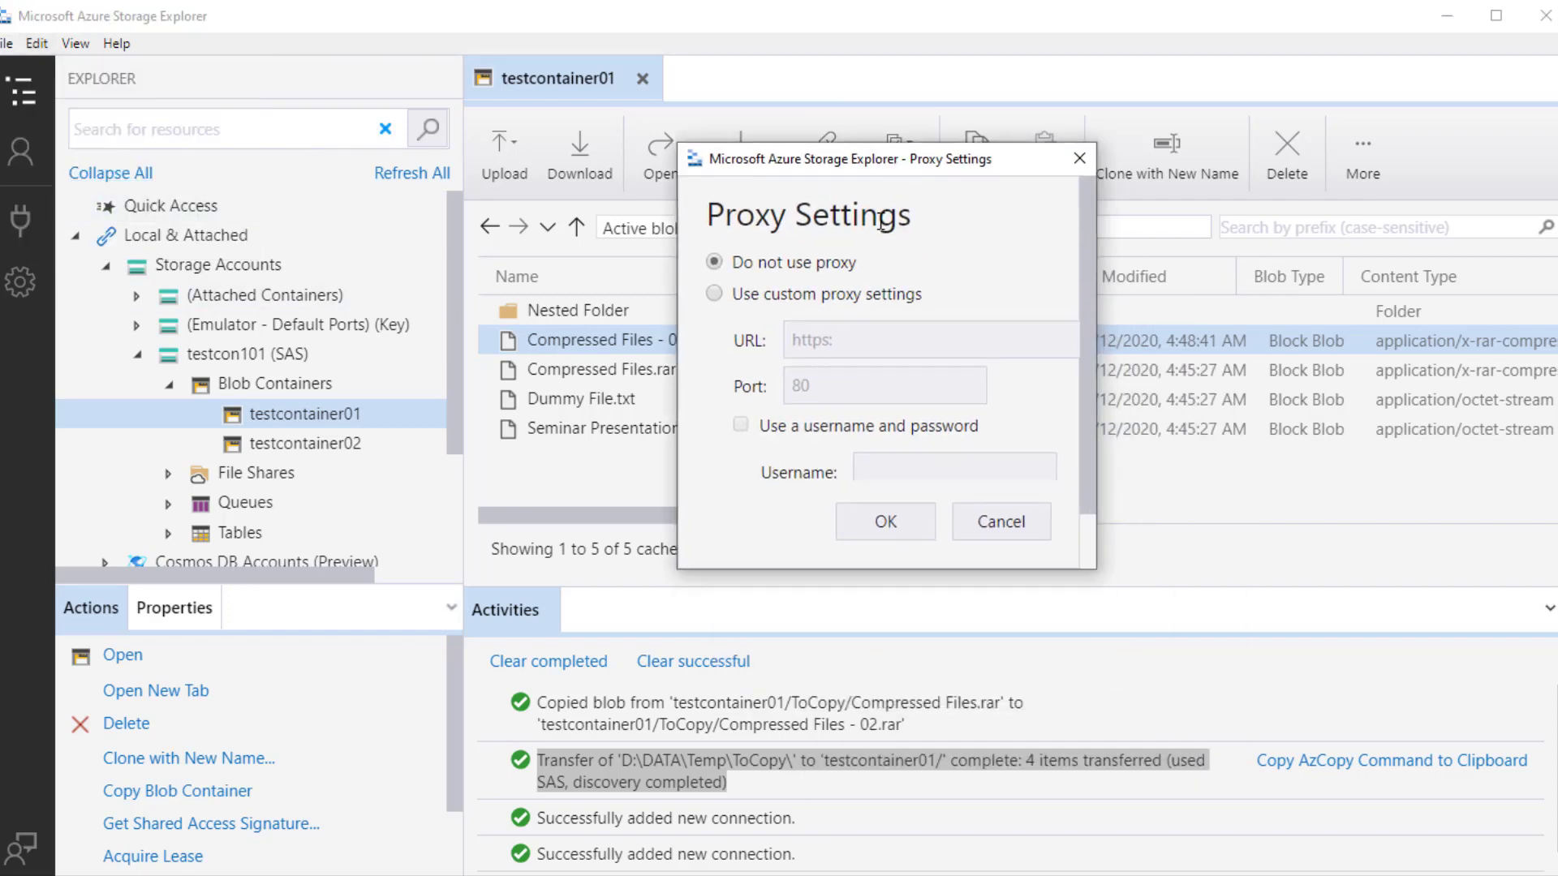
scroll(1046, 357, "down", 2)
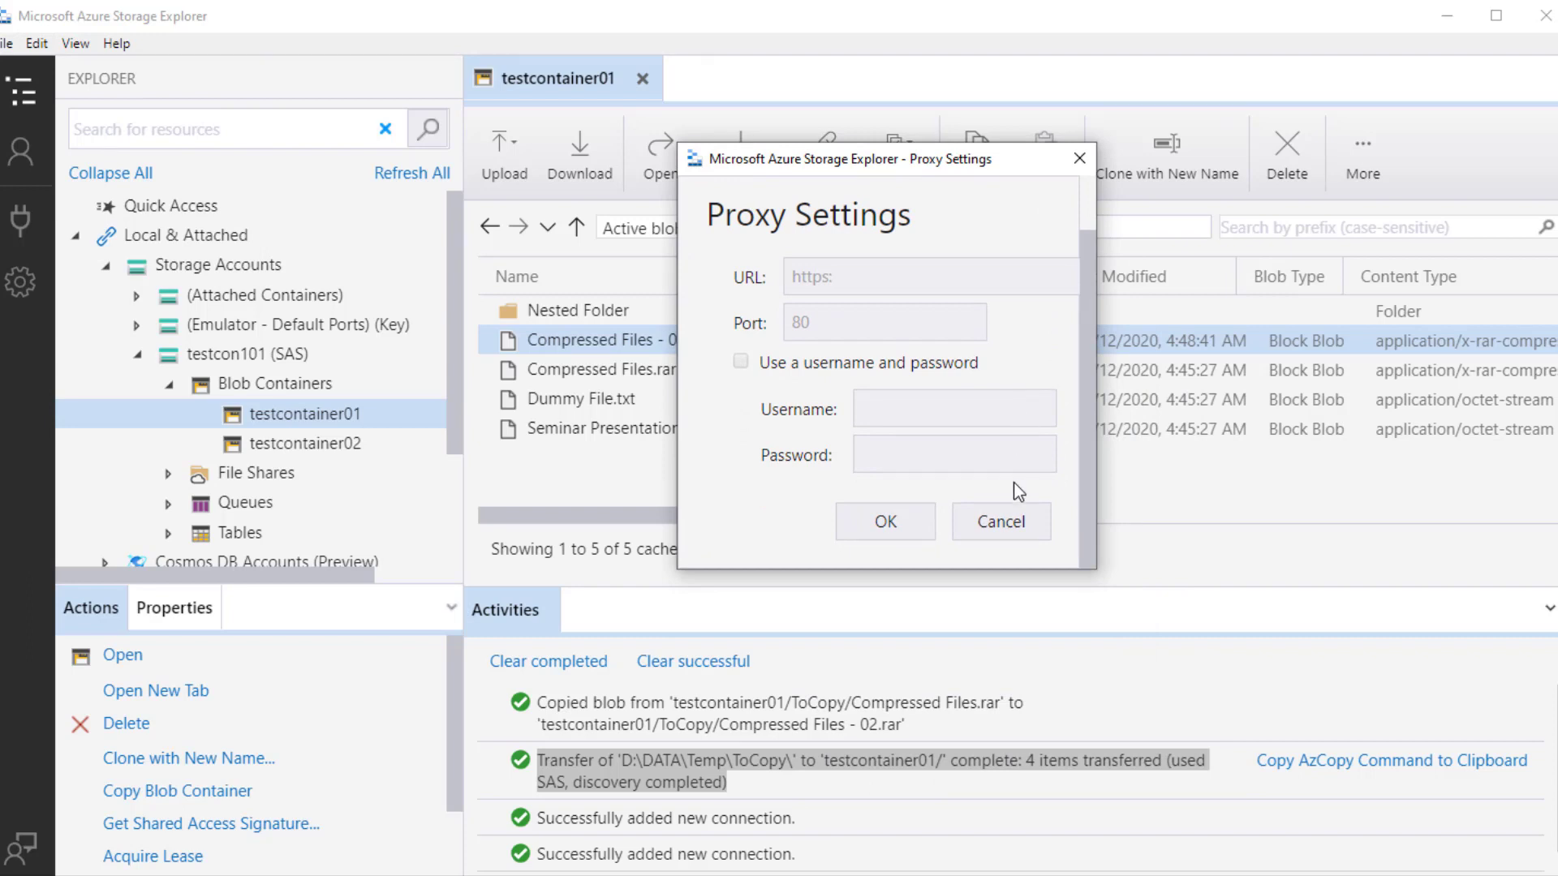
left_click(1003, 521)
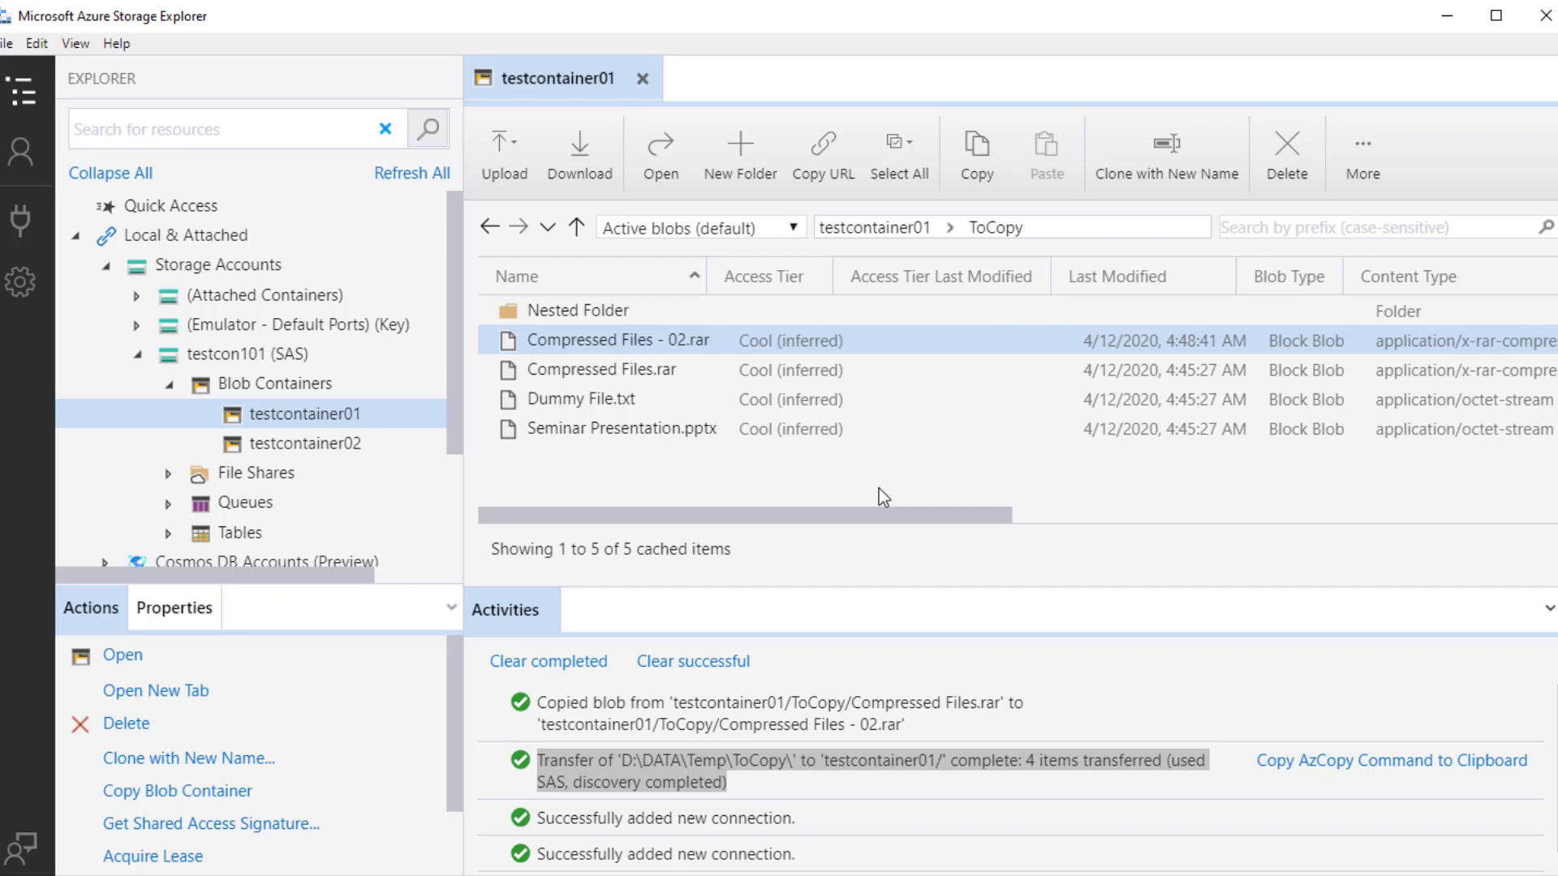
left_click(1031, 280)
- Collapse the Activities log panel from the View menu
left_click(536, 400, "ctrl")
left_click(75, 45)
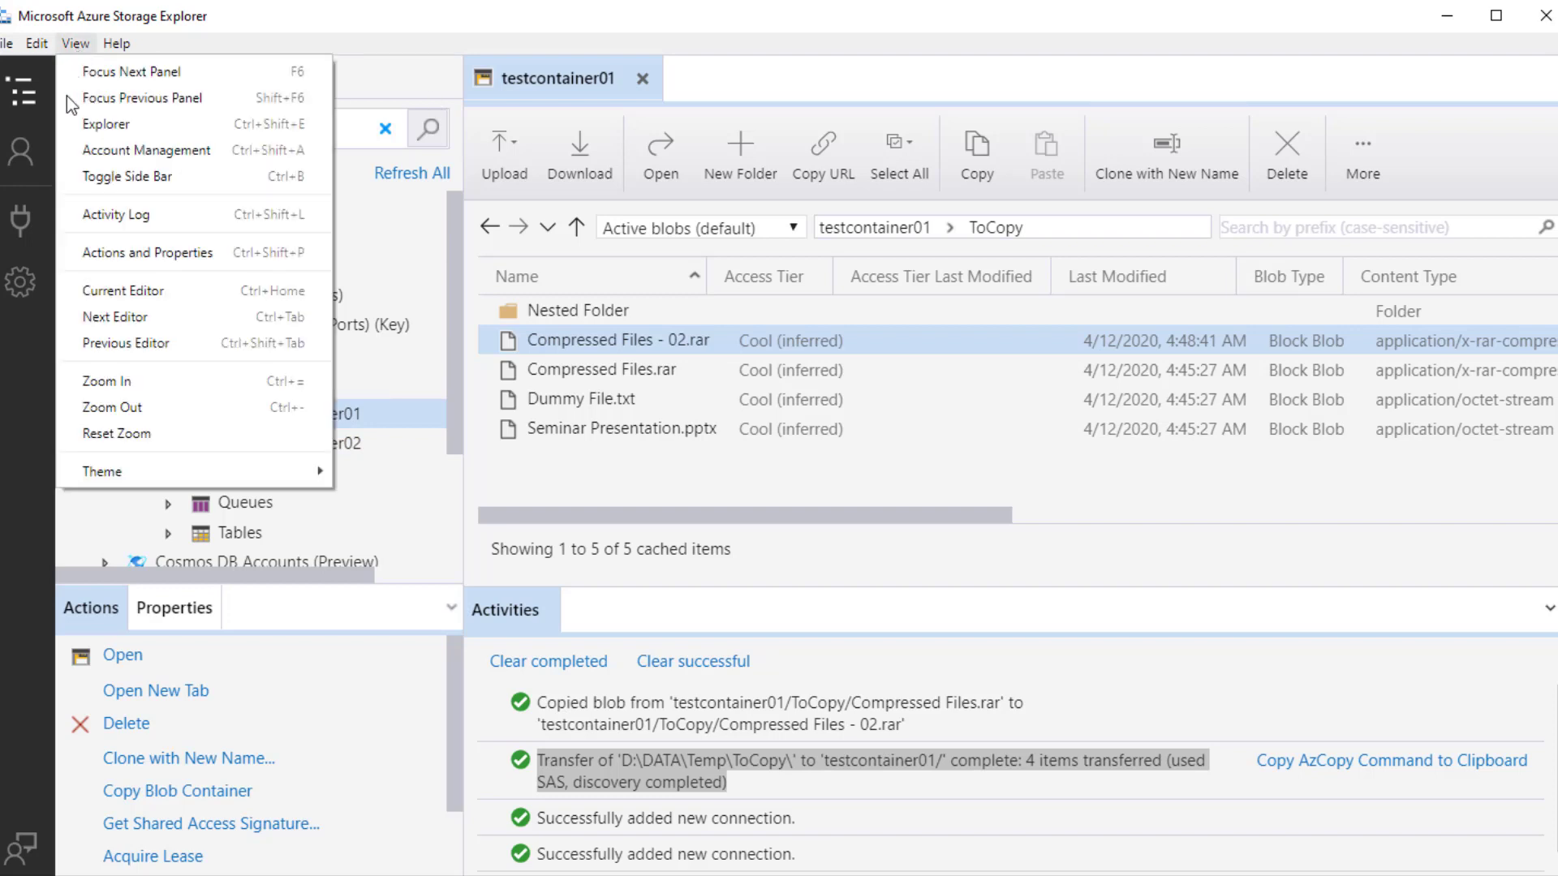
left_click(186, 216)
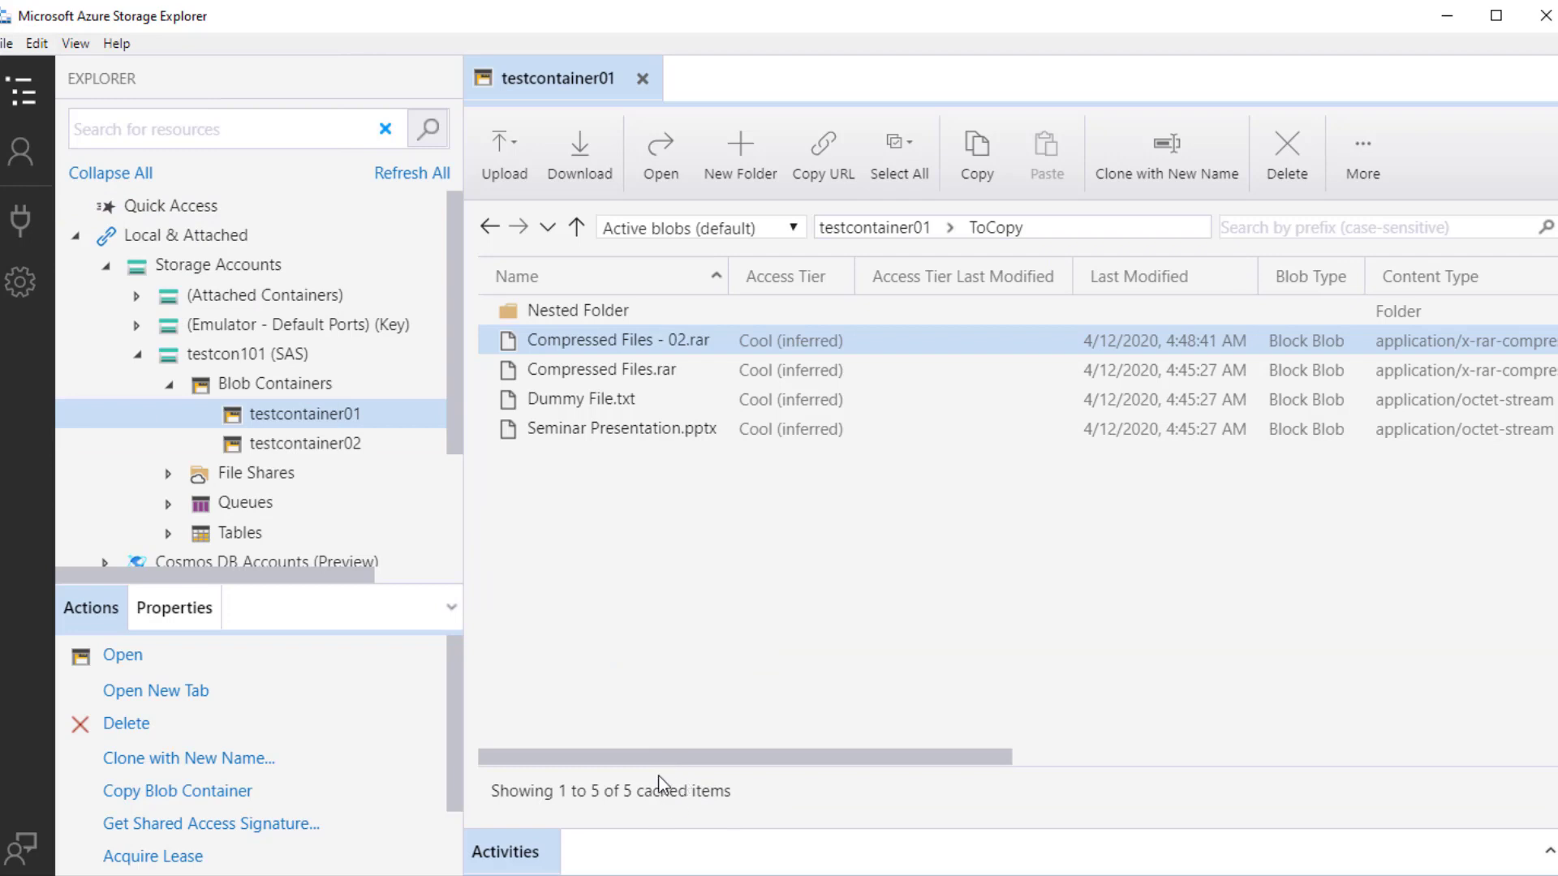
- Toggle the side bar off and back on, then zoom the interface in and out
left_click(66, 46)
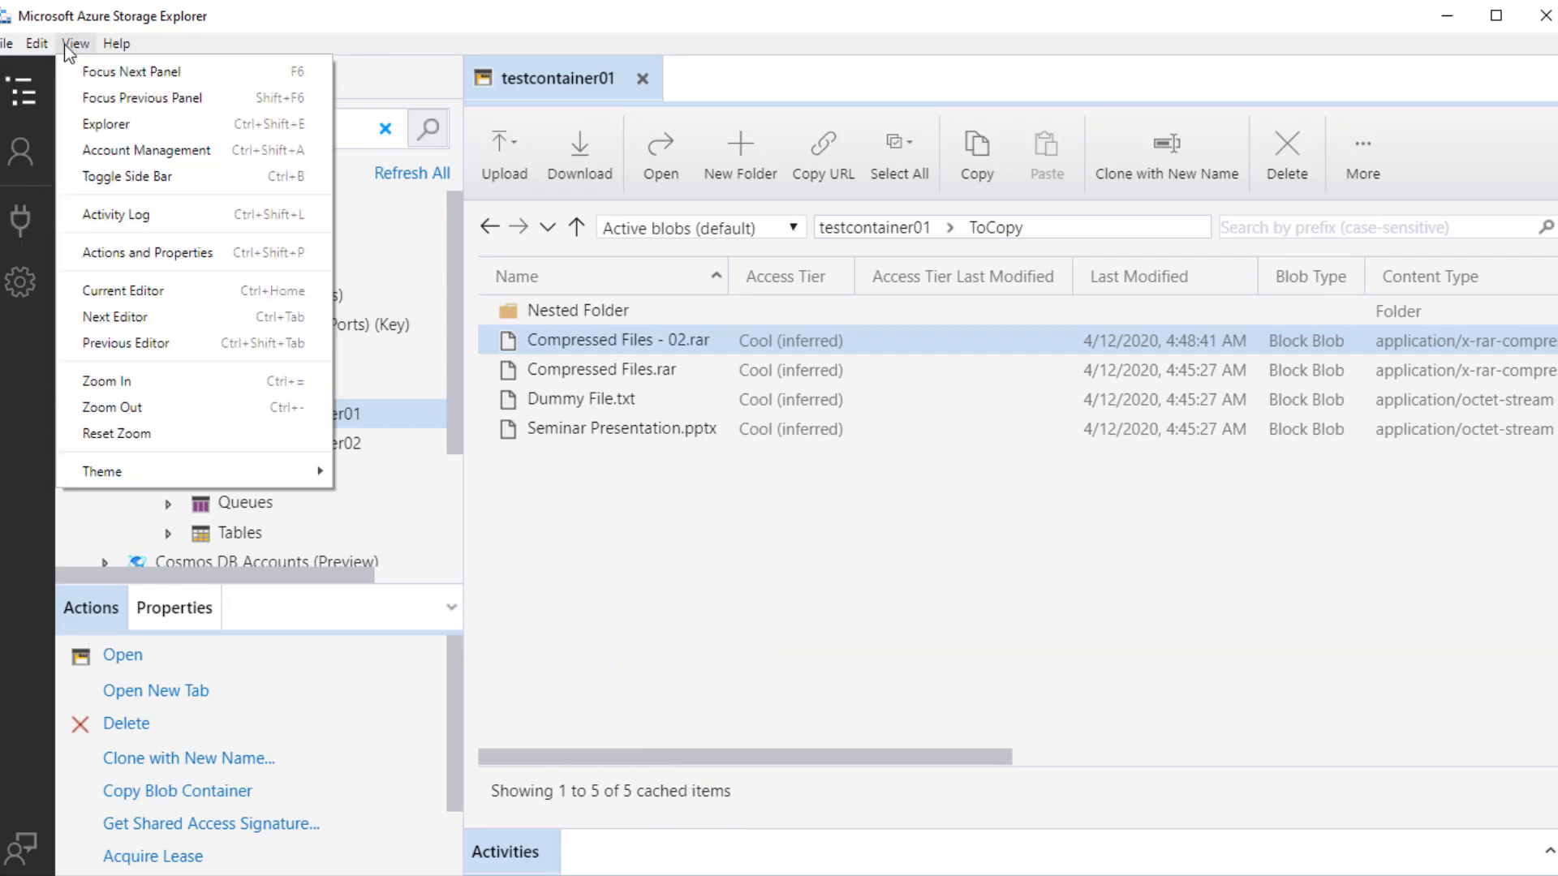
left_click(130, 182)
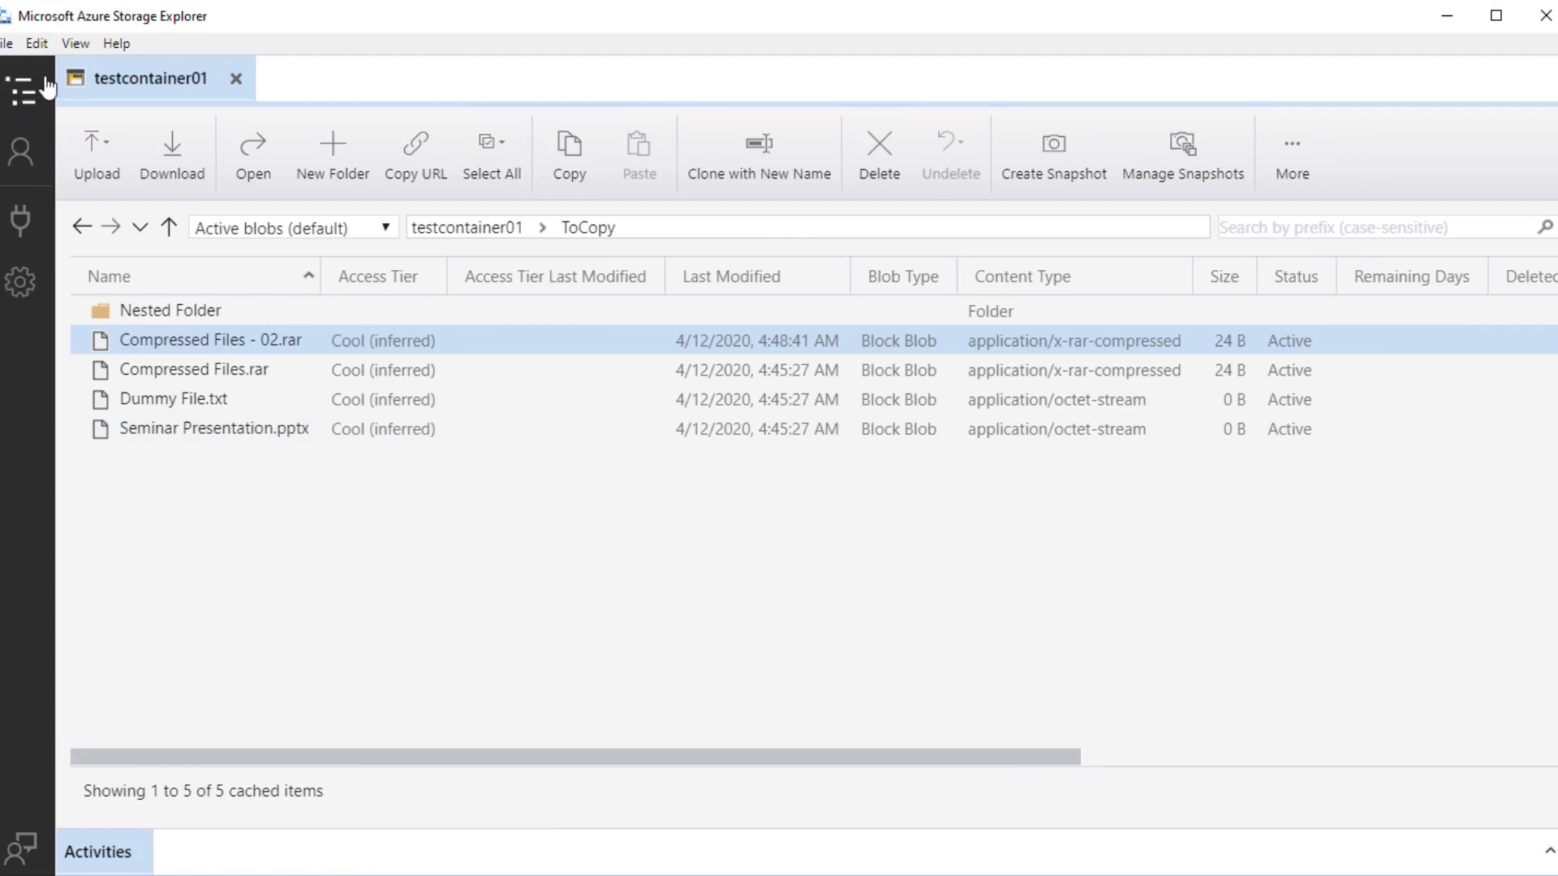
left_click(68, 45)
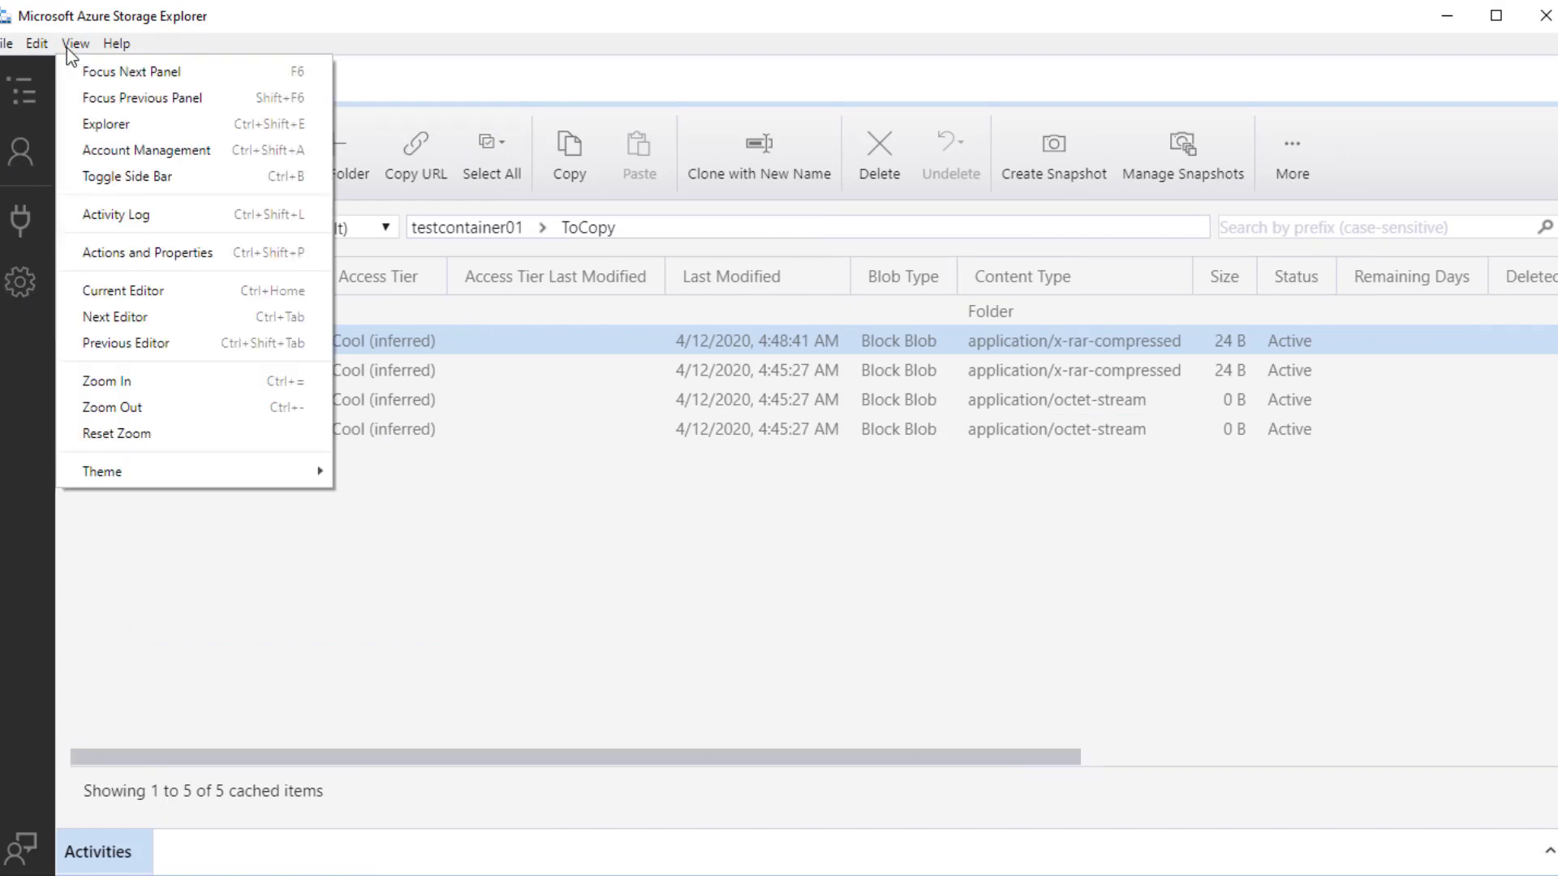
left_click(154, 183)
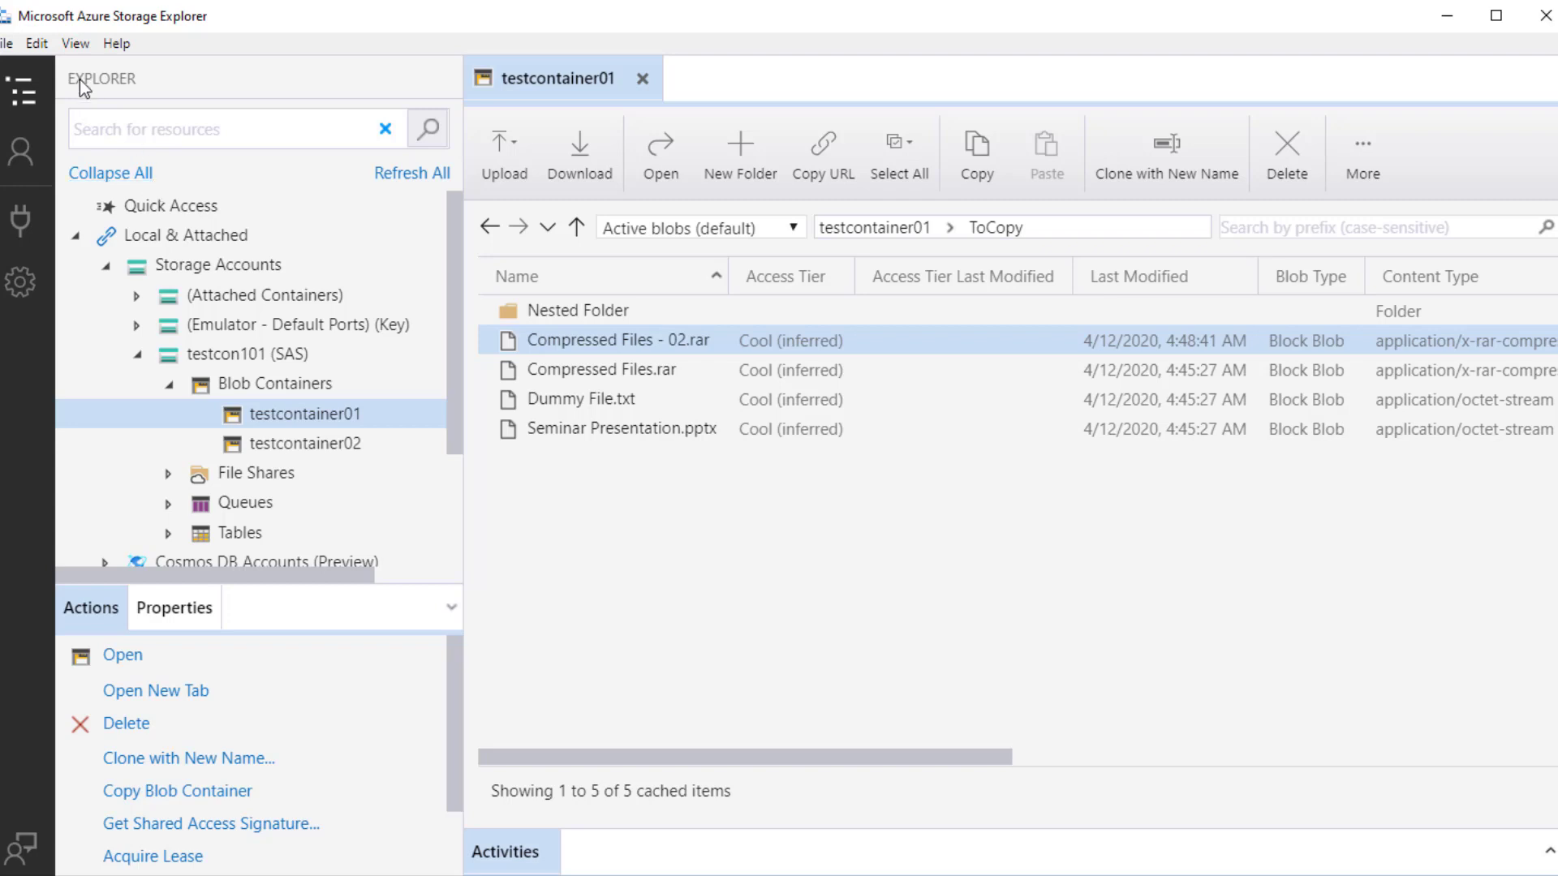
left_click(75, 46)
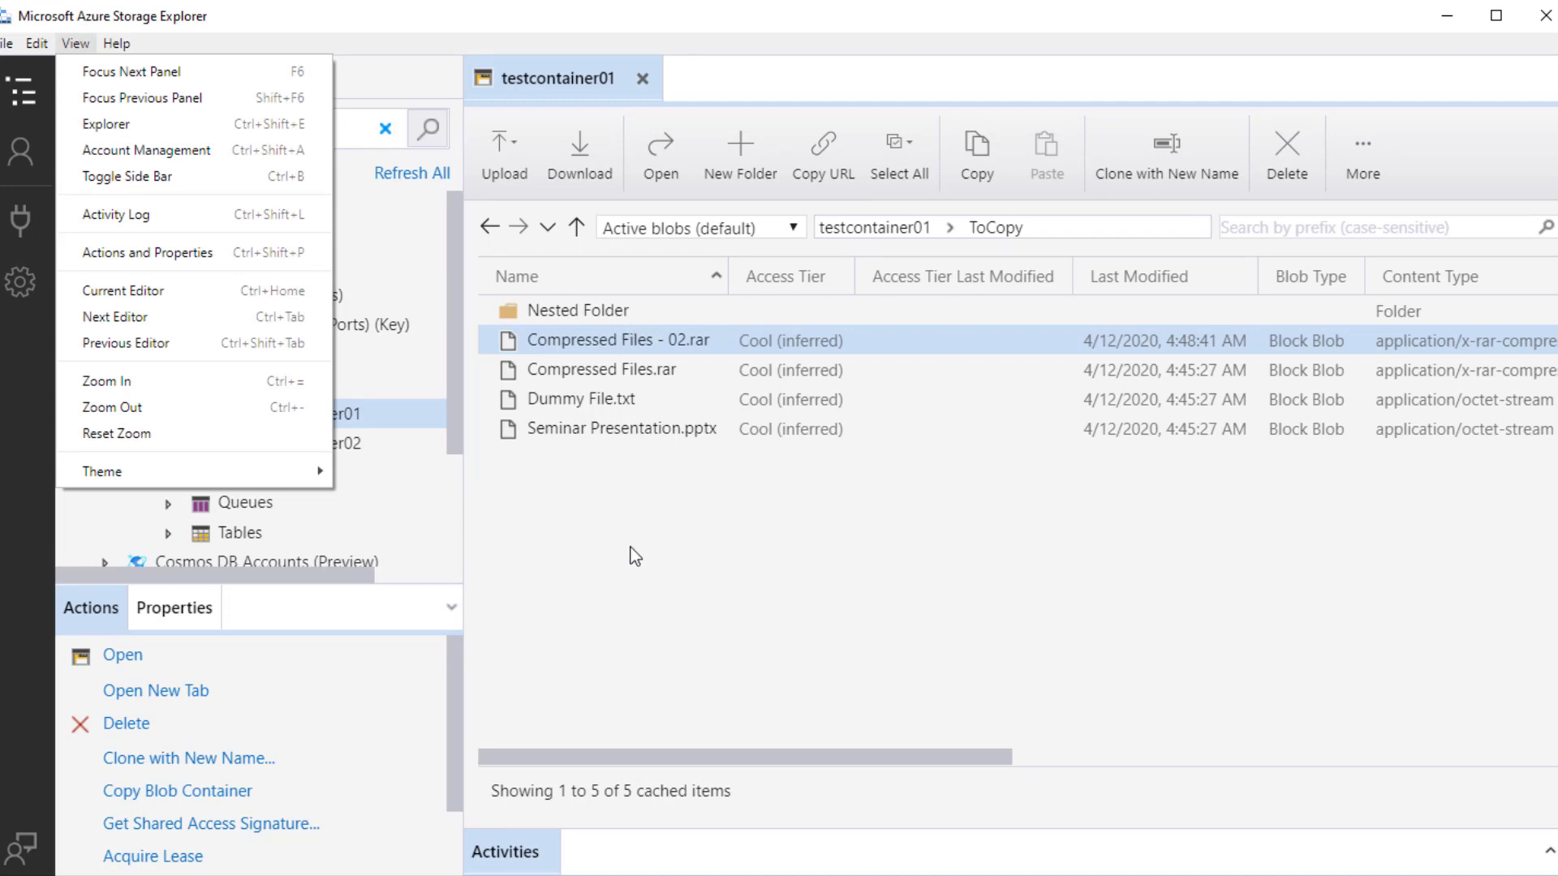
left_click(127, 383)
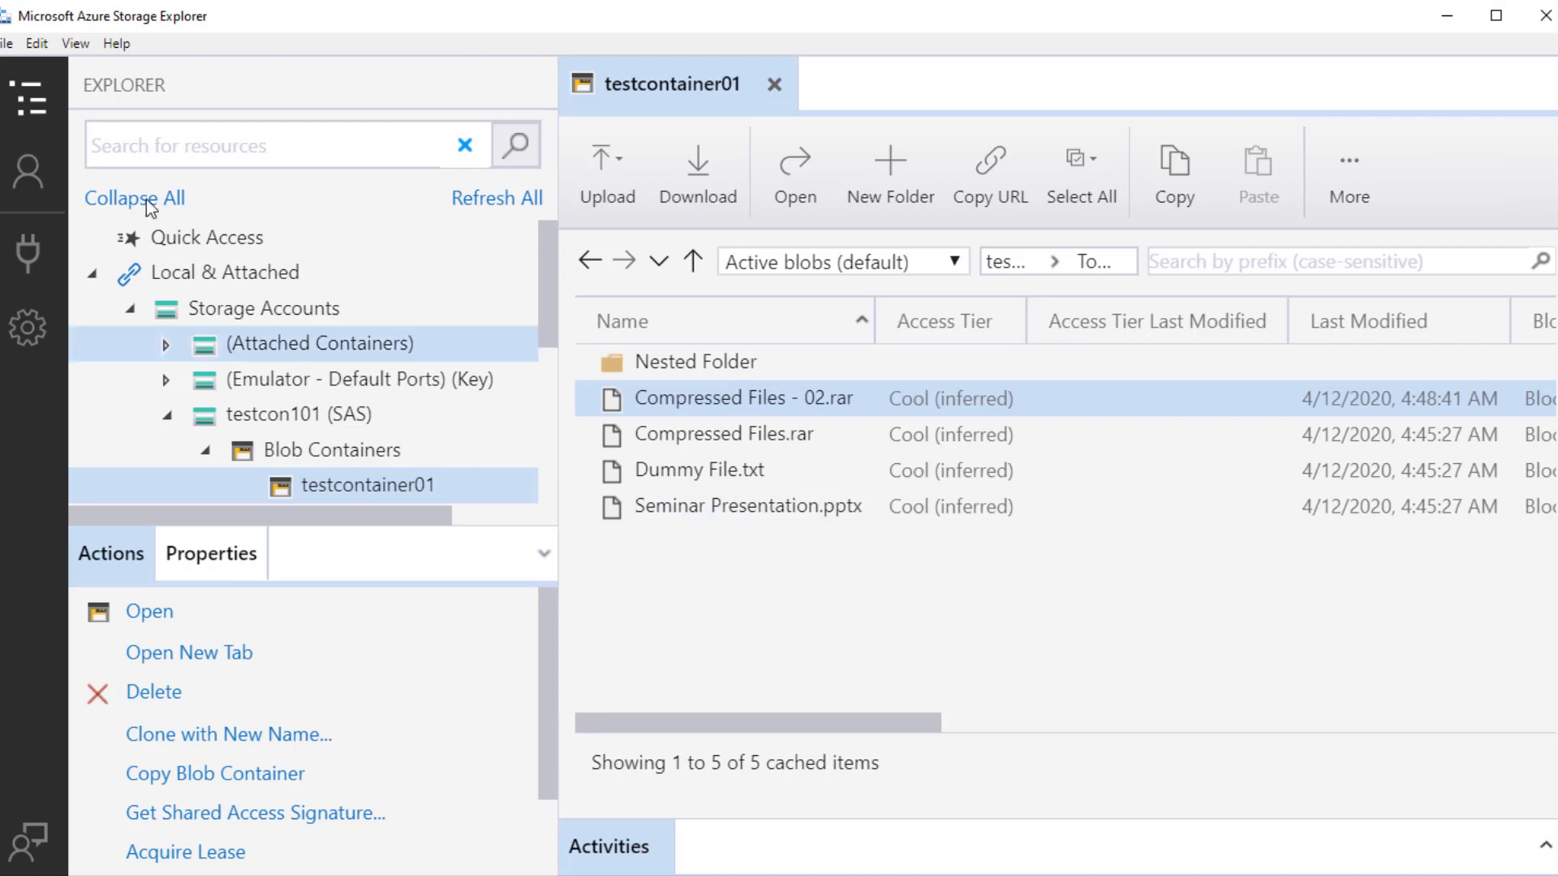
left_click(75, 44)
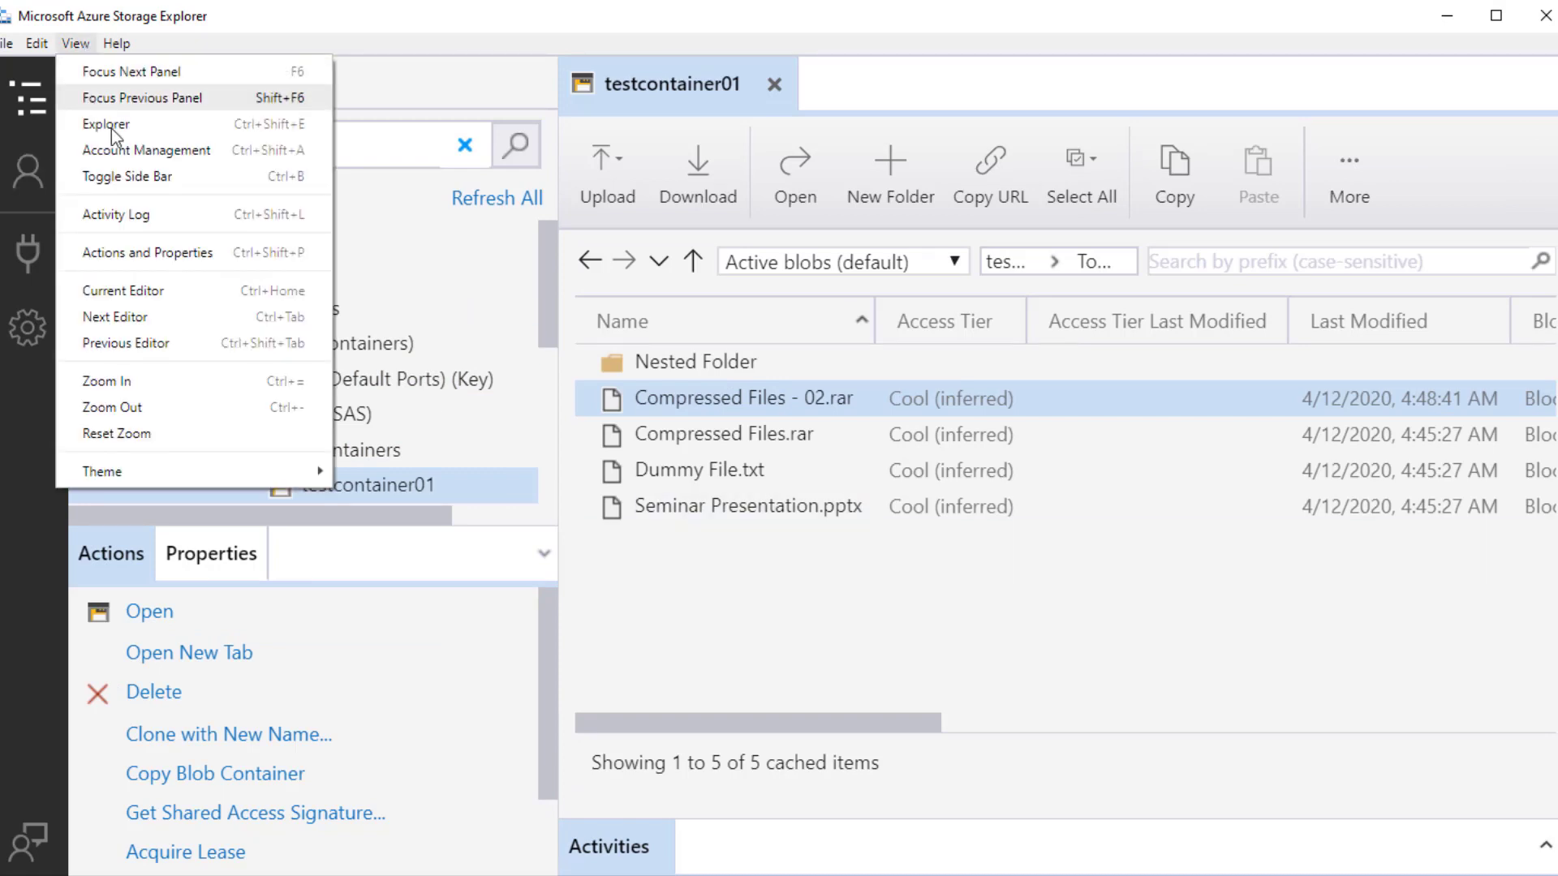
left_click(164, 413)
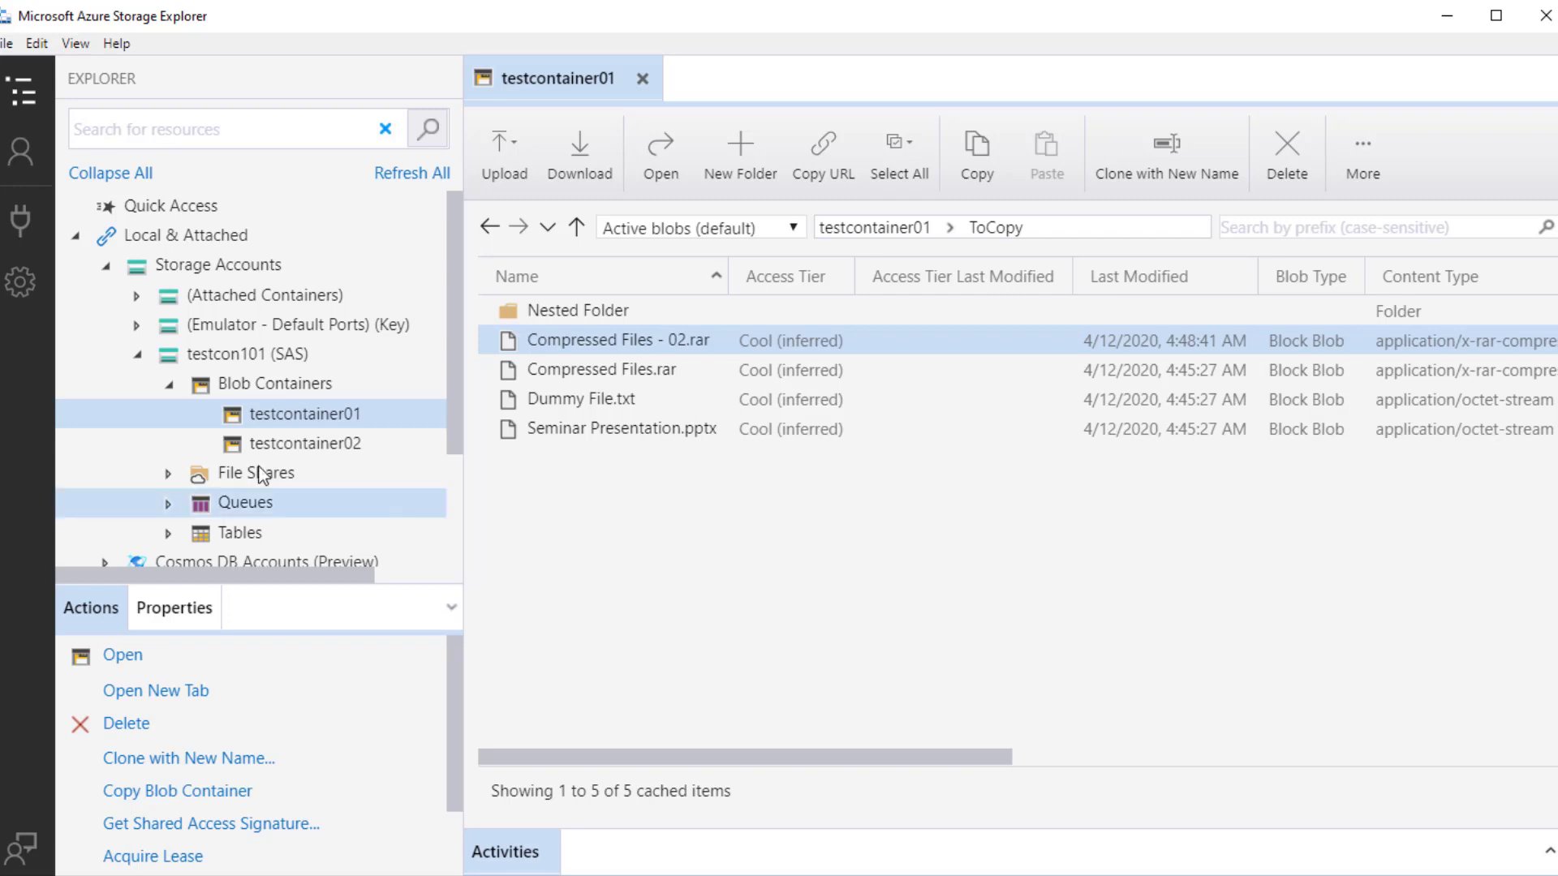
- In Settings, scroll past the proxy fields to Sign-in and tick Logout on exit
left_click(25, 291)
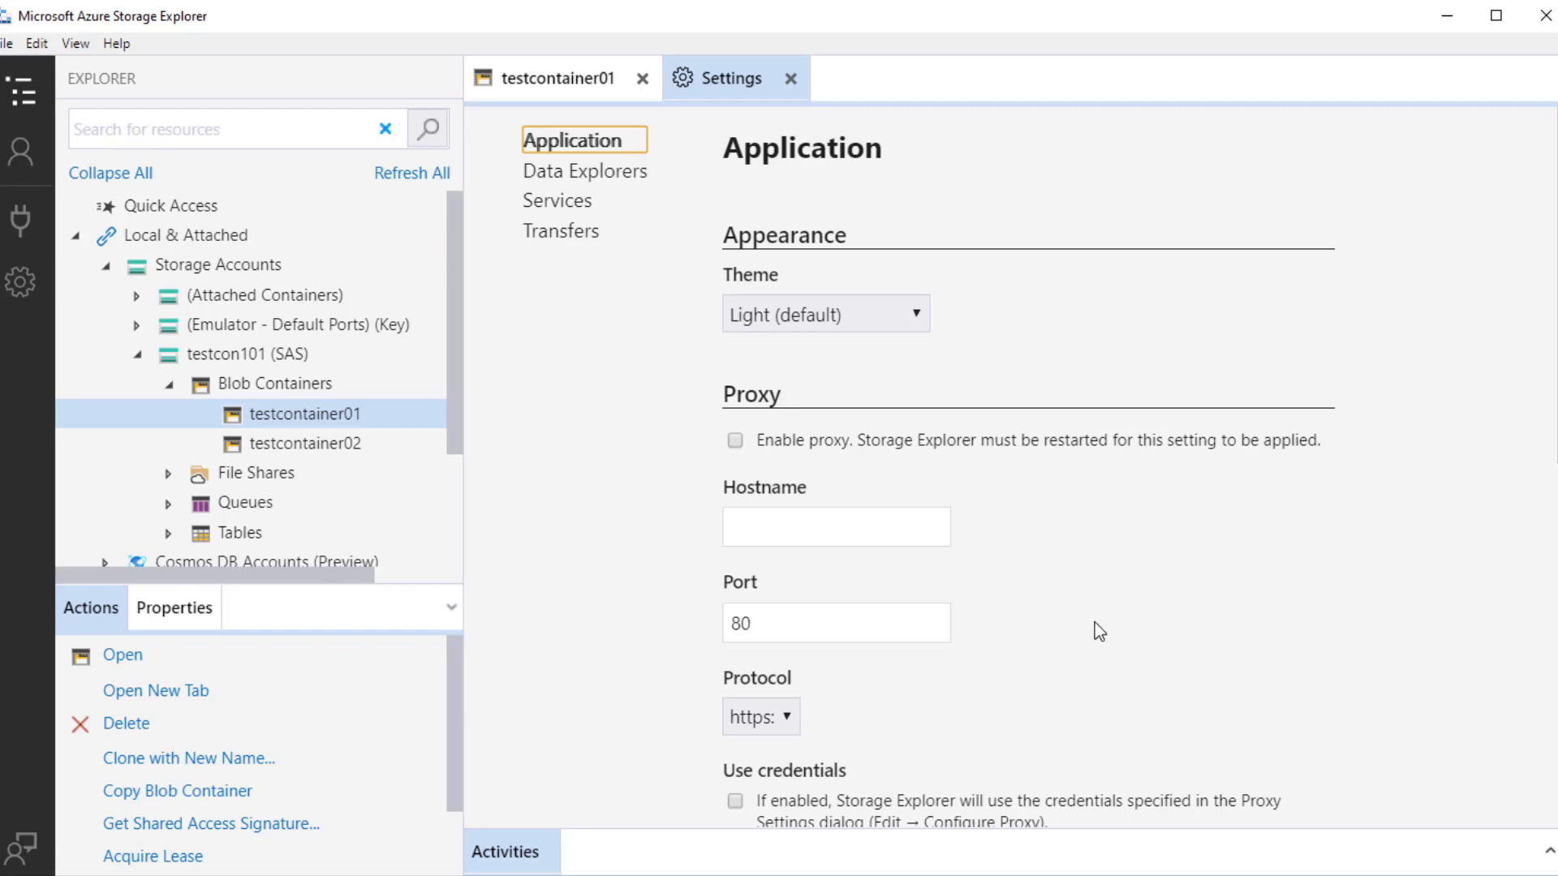
scroll(1094, 622, "down", 3)
left_click(780, 409)
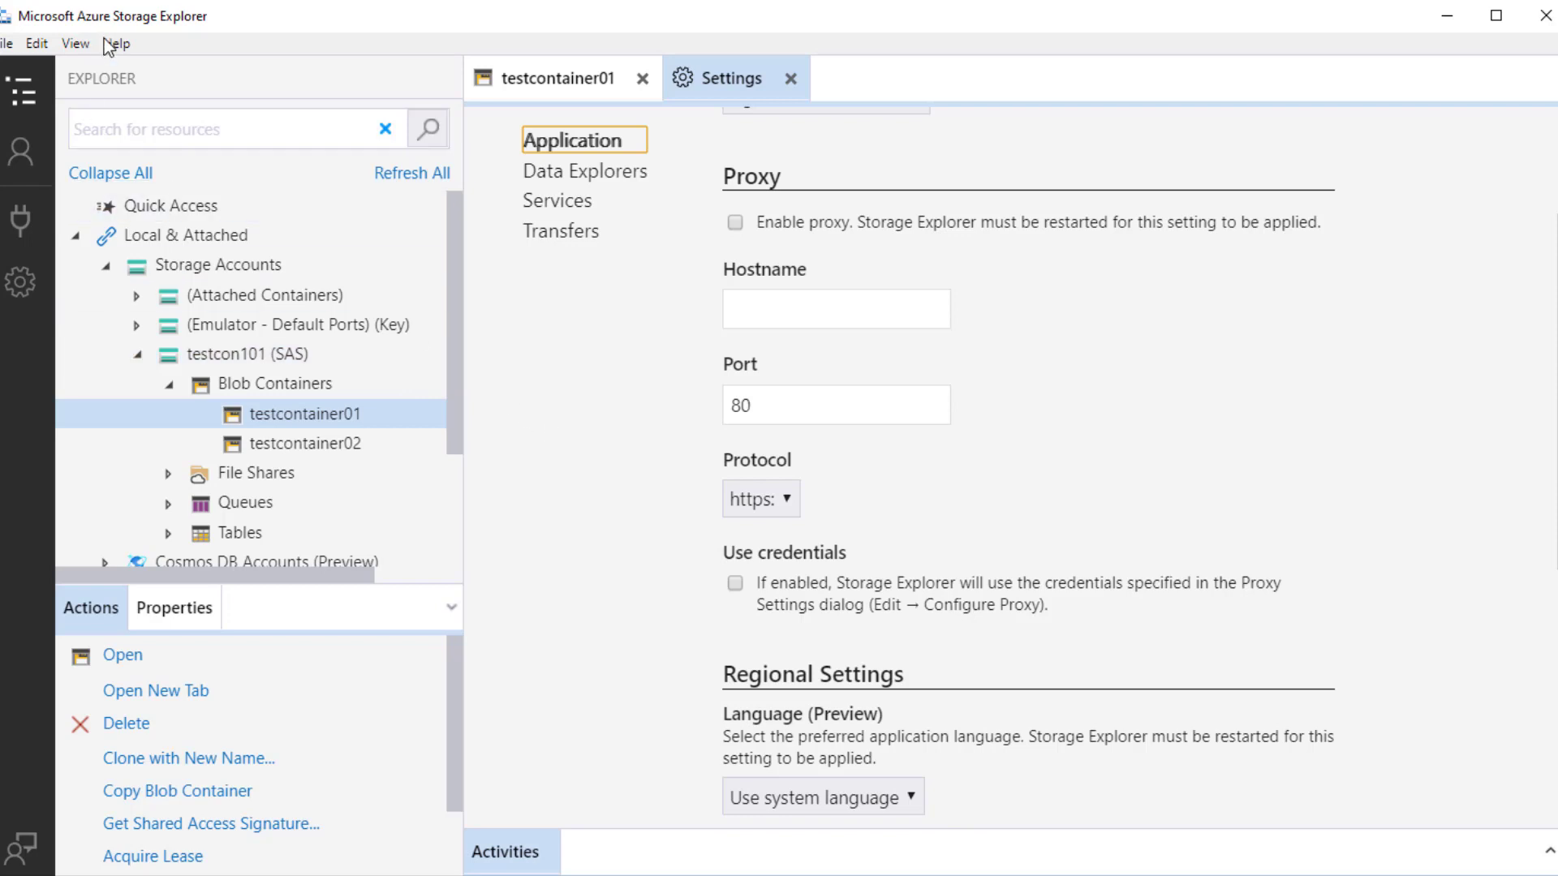
left_click(40, 44)
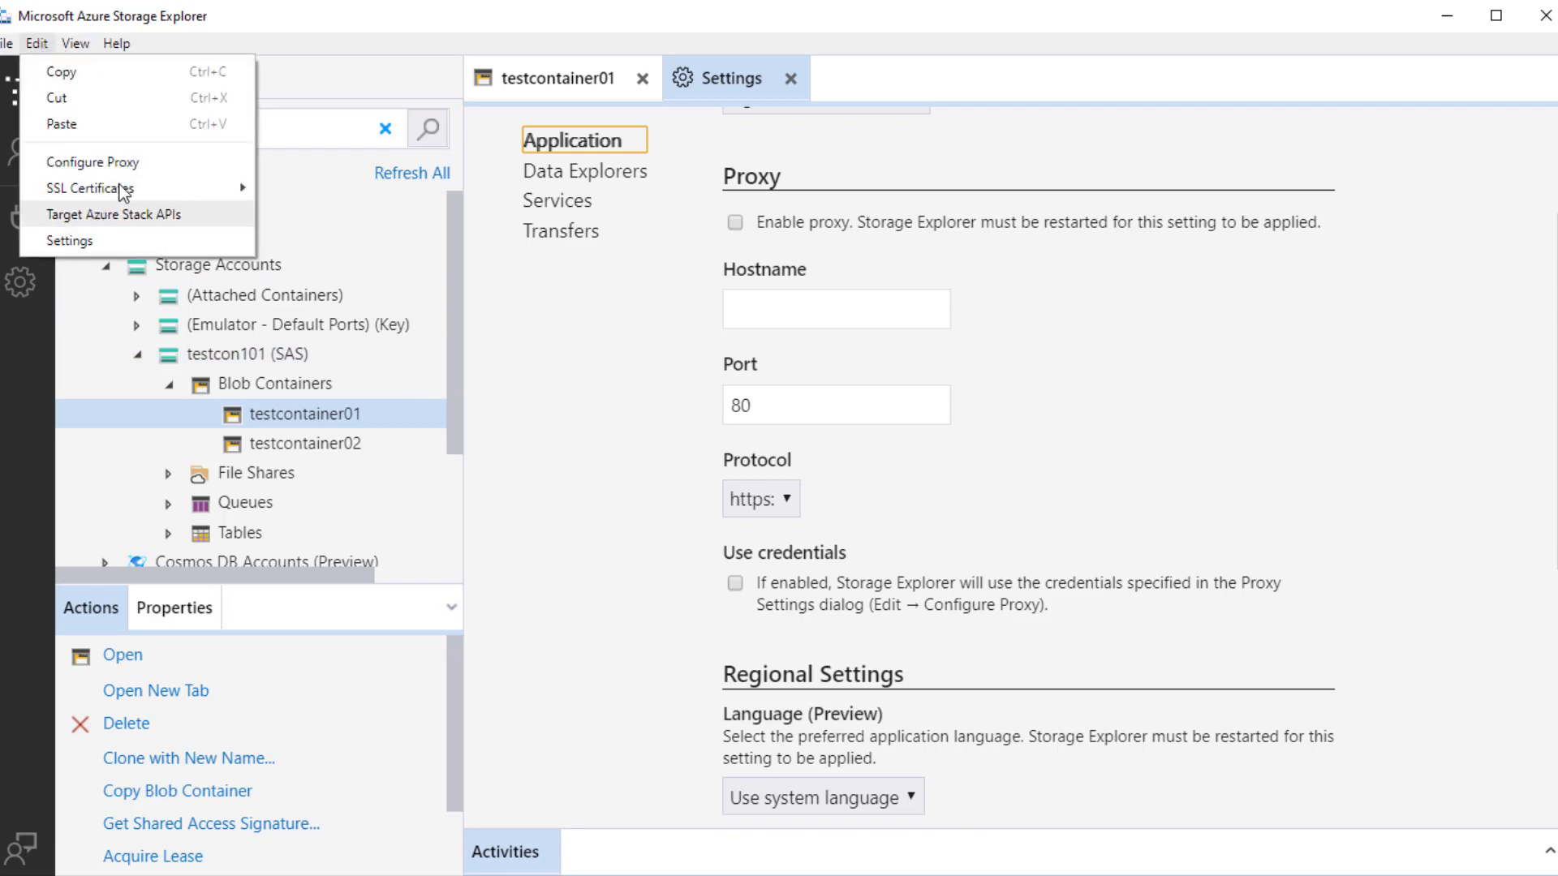
left_click(979, 410)
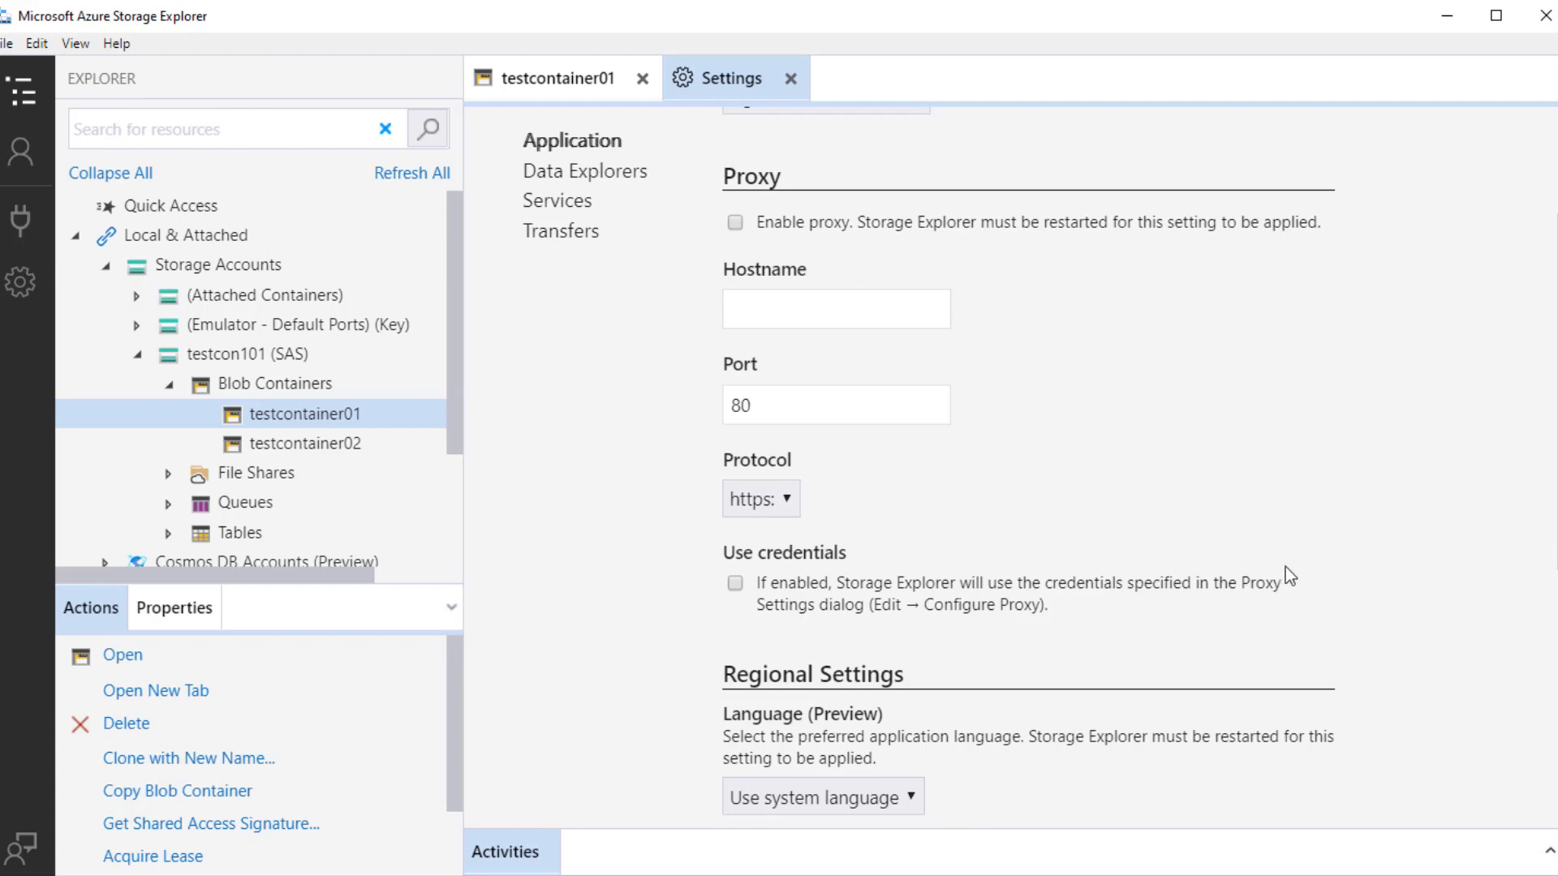
scroll(1288, 570, "down", 5)
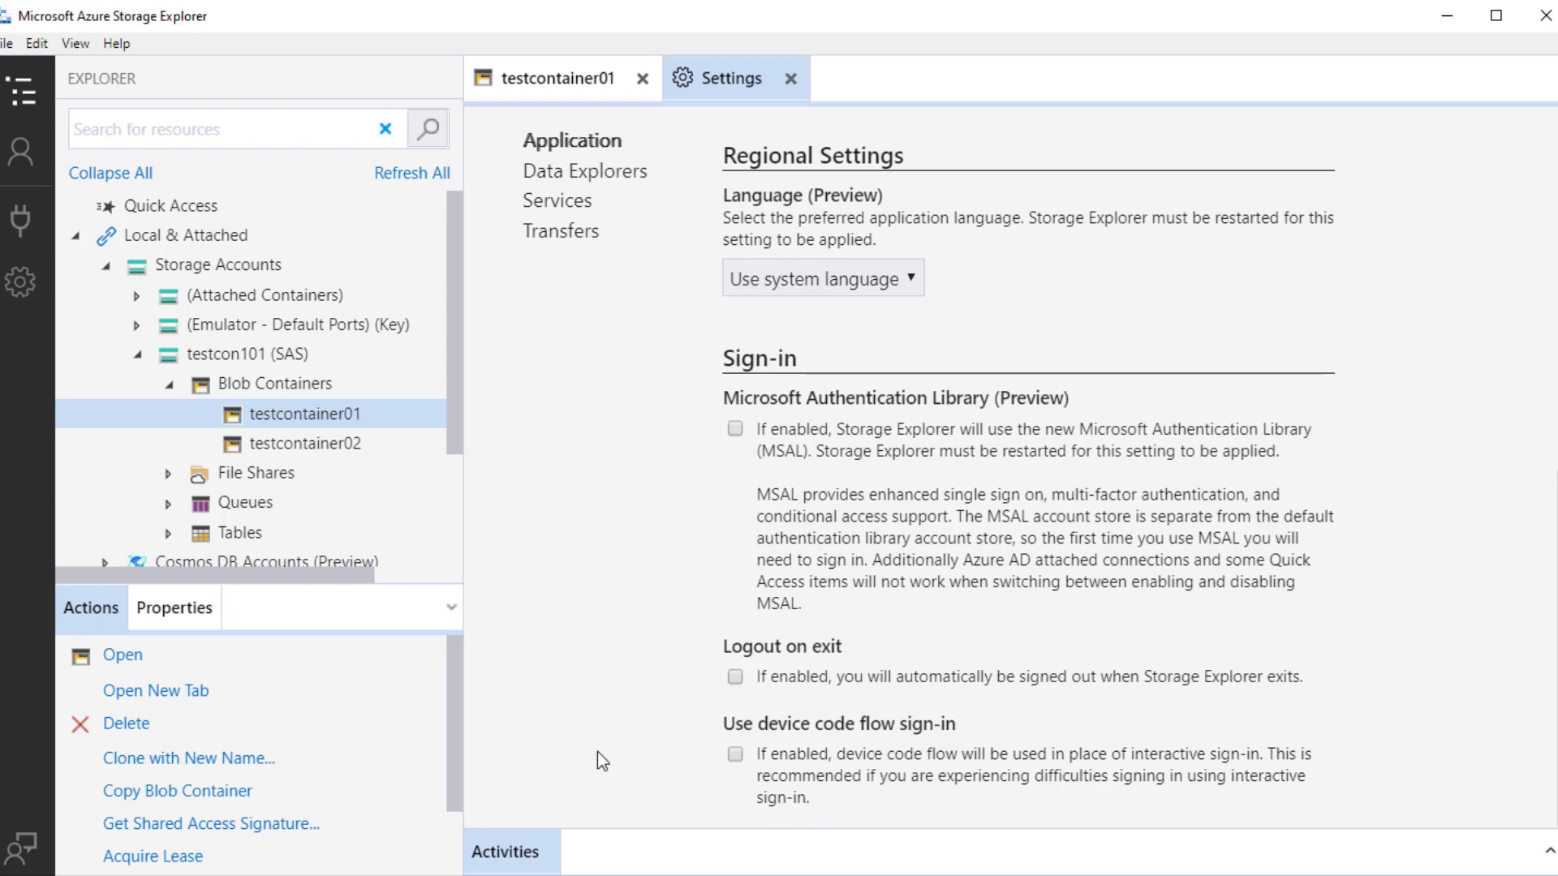
left_click(734, 677)
- Review the Transfers AzCopy options, leaving SAS Duration at 30 days and Maximum transfer rate blank
left_click(556, 234)
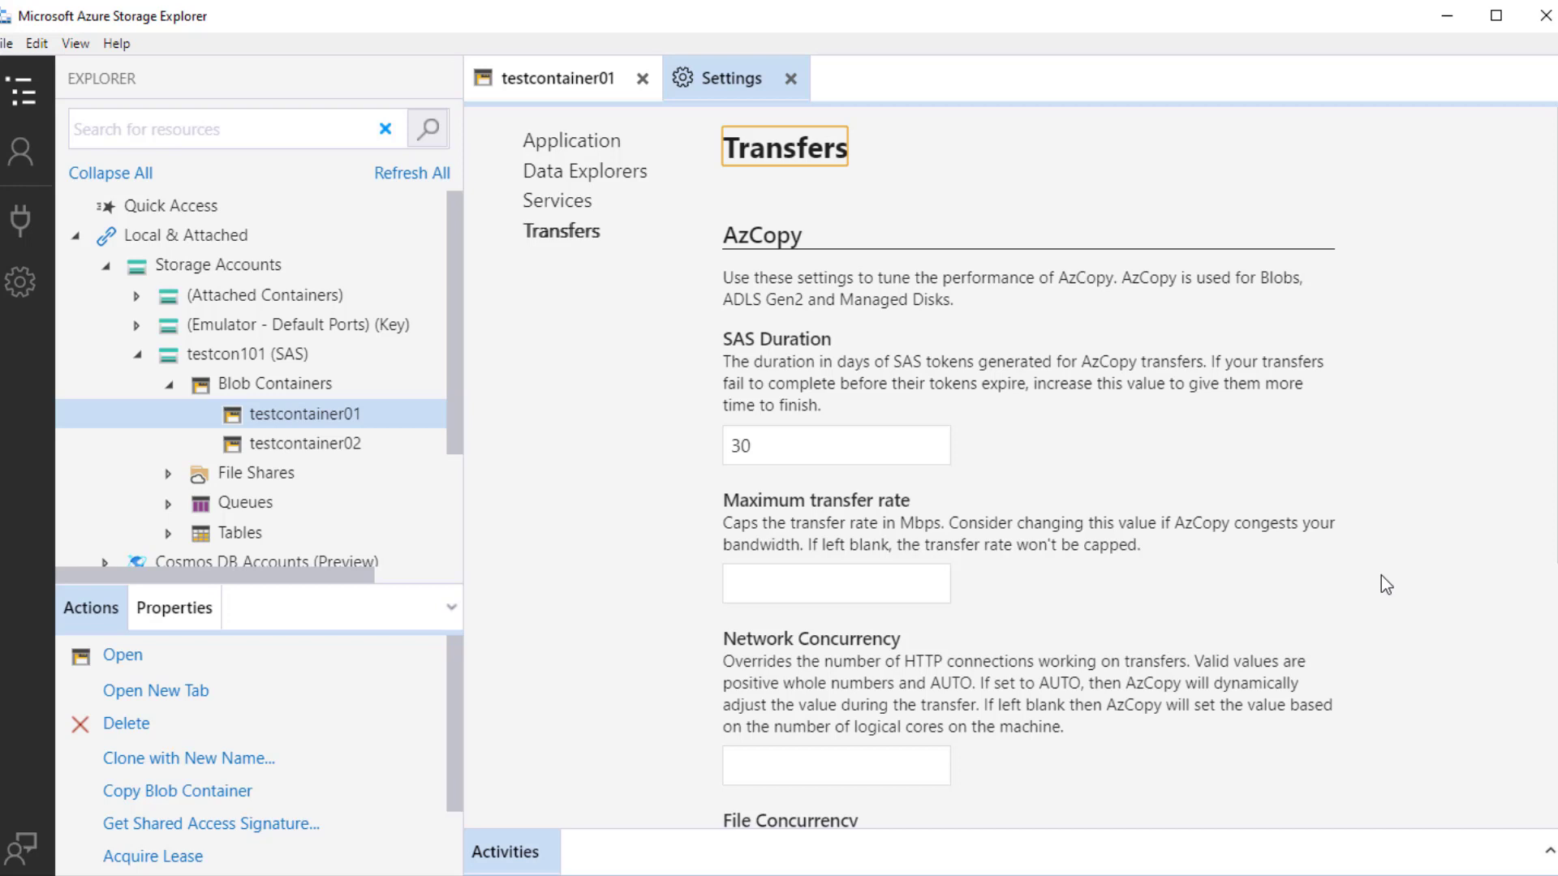
scroll(962, 302, "down", 1)
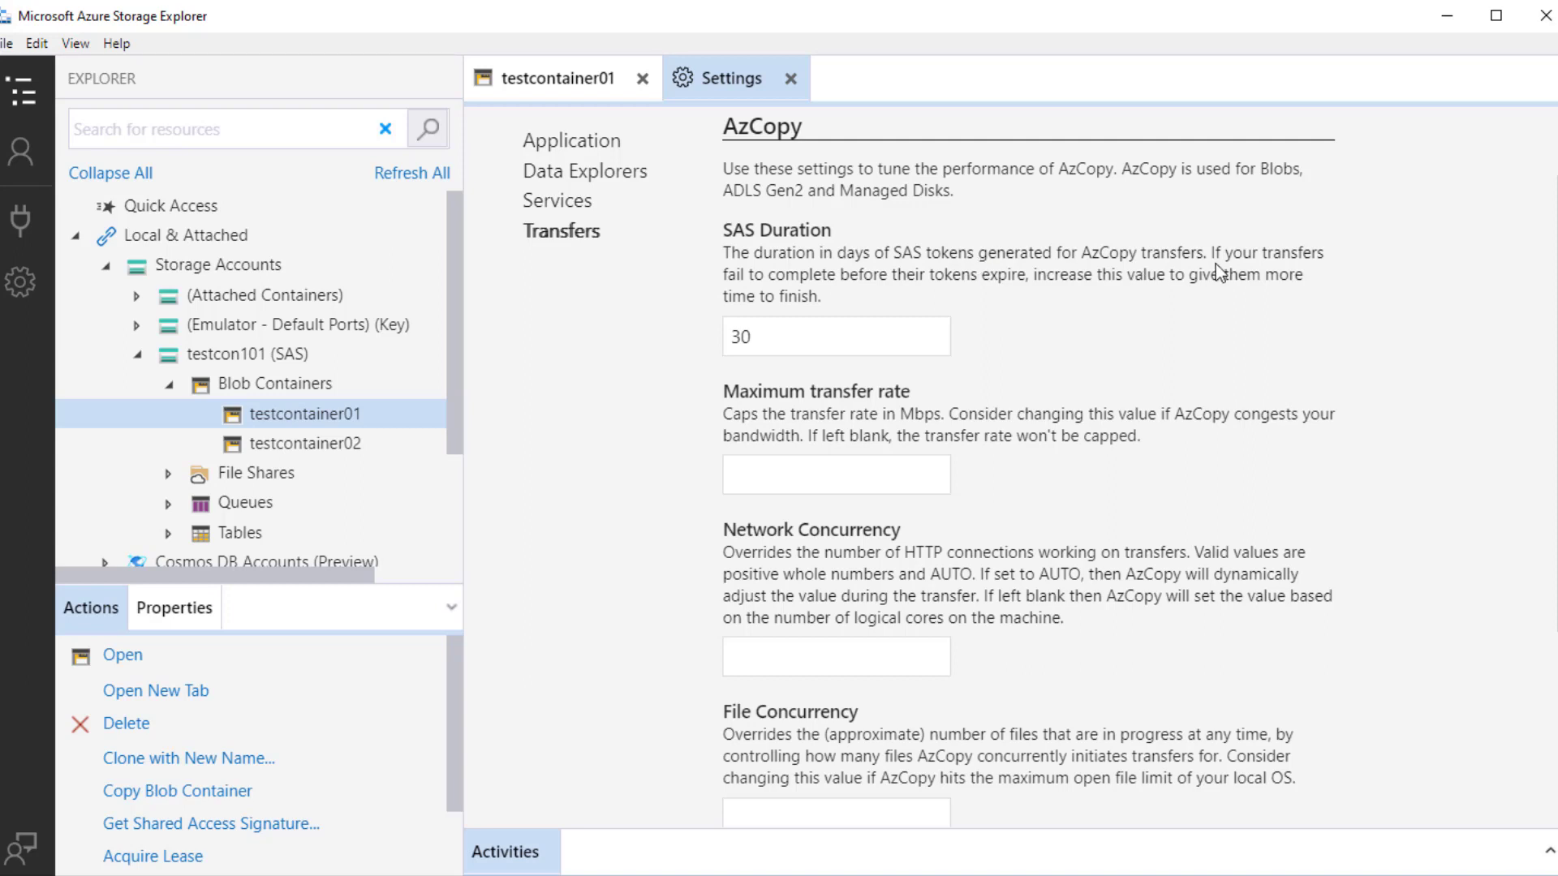
left_click_drag(761, 338, 696, 329)
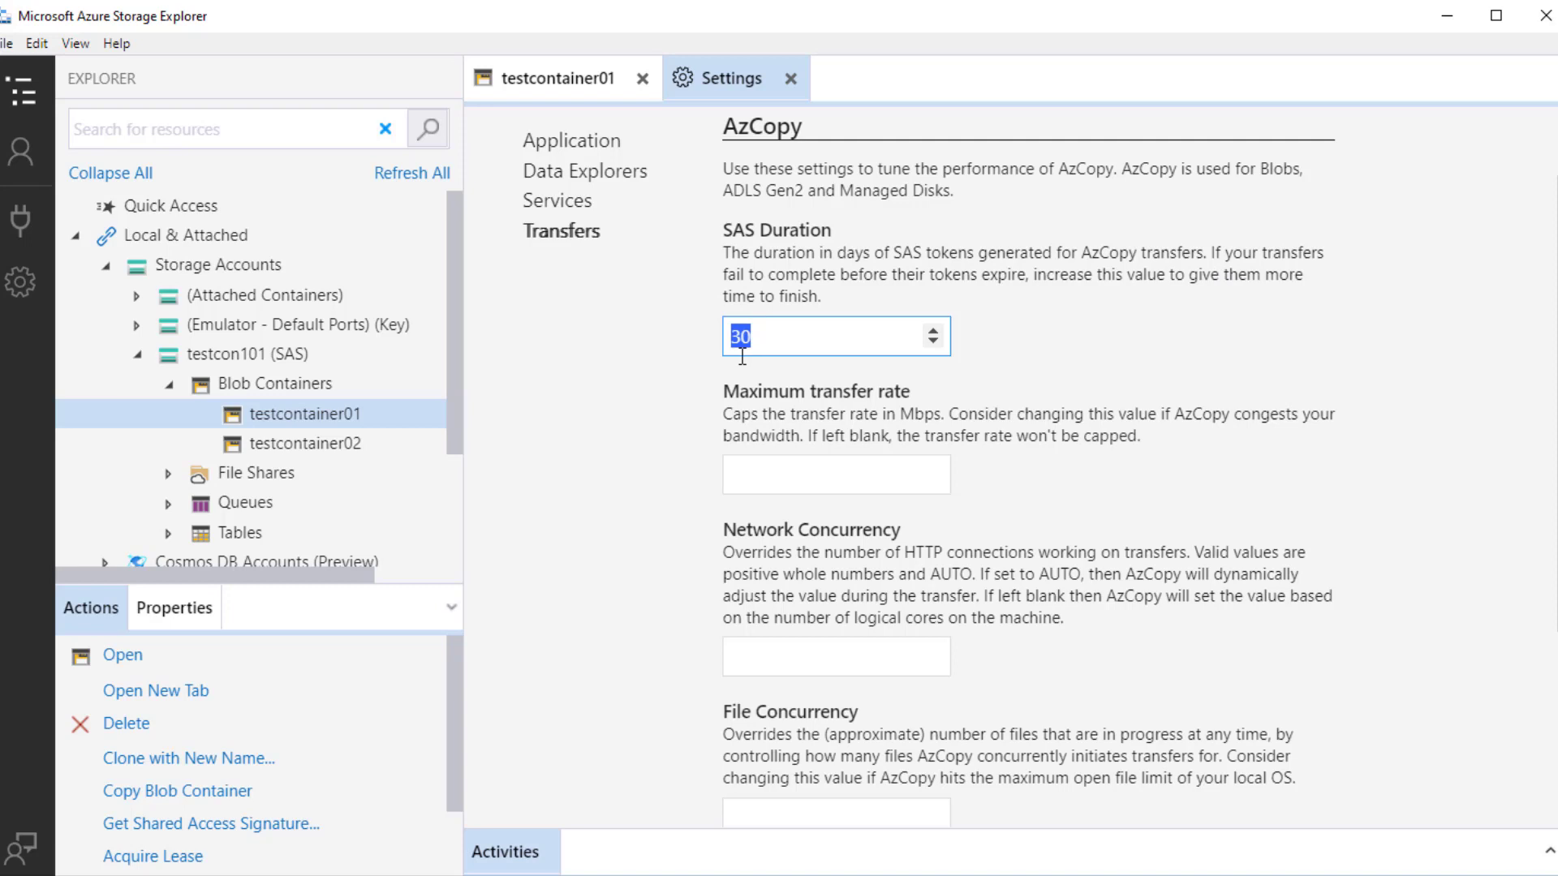
left_click(1418, 408)
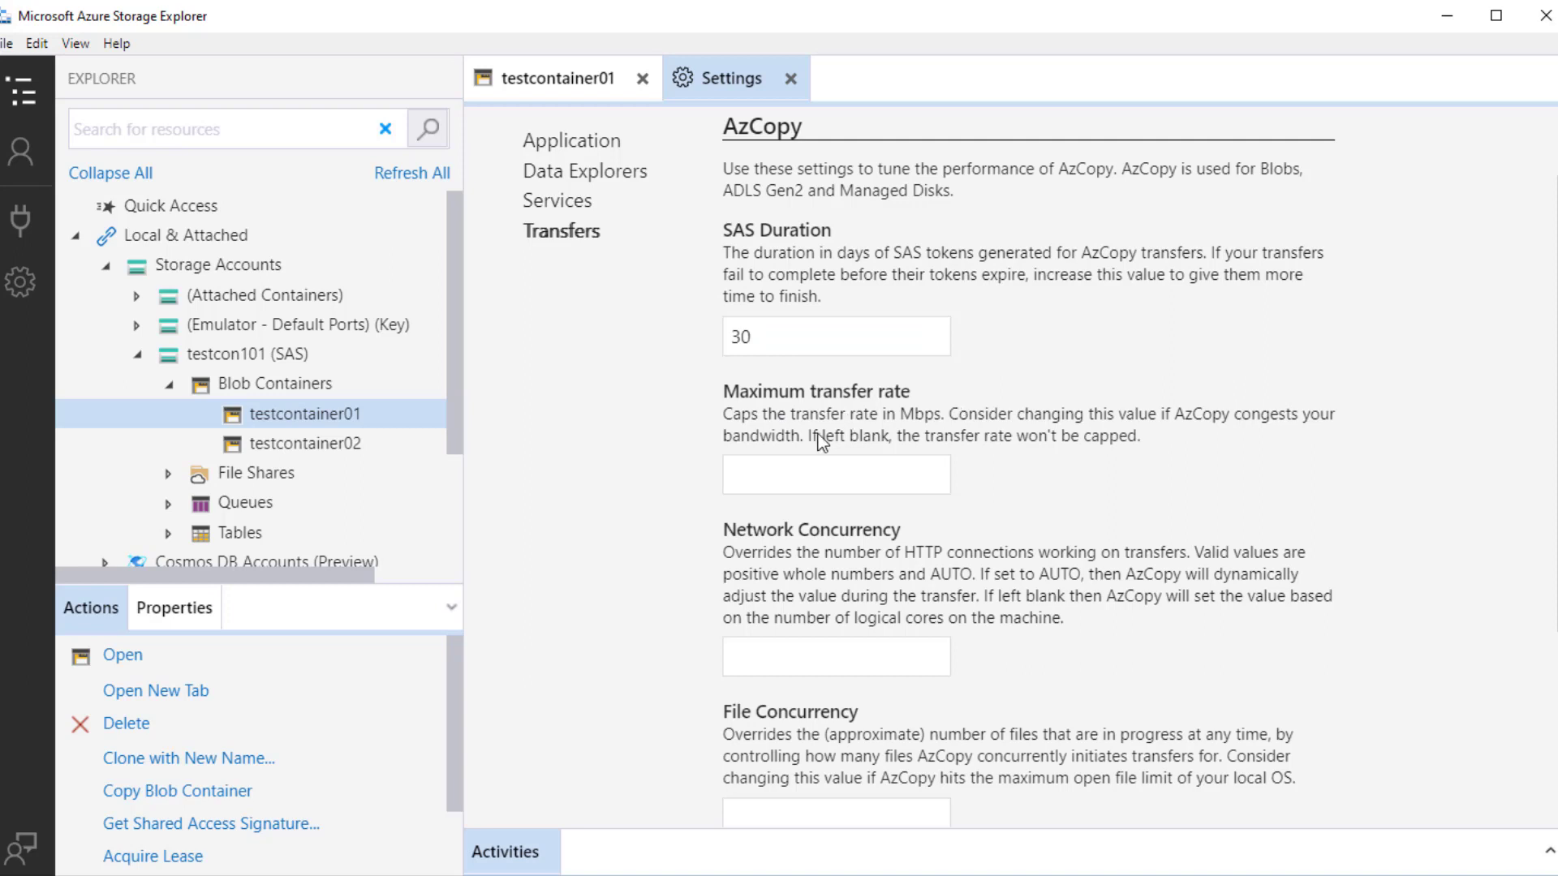
left_click(797, 459)
scroll(1521, 565, "down", 4)
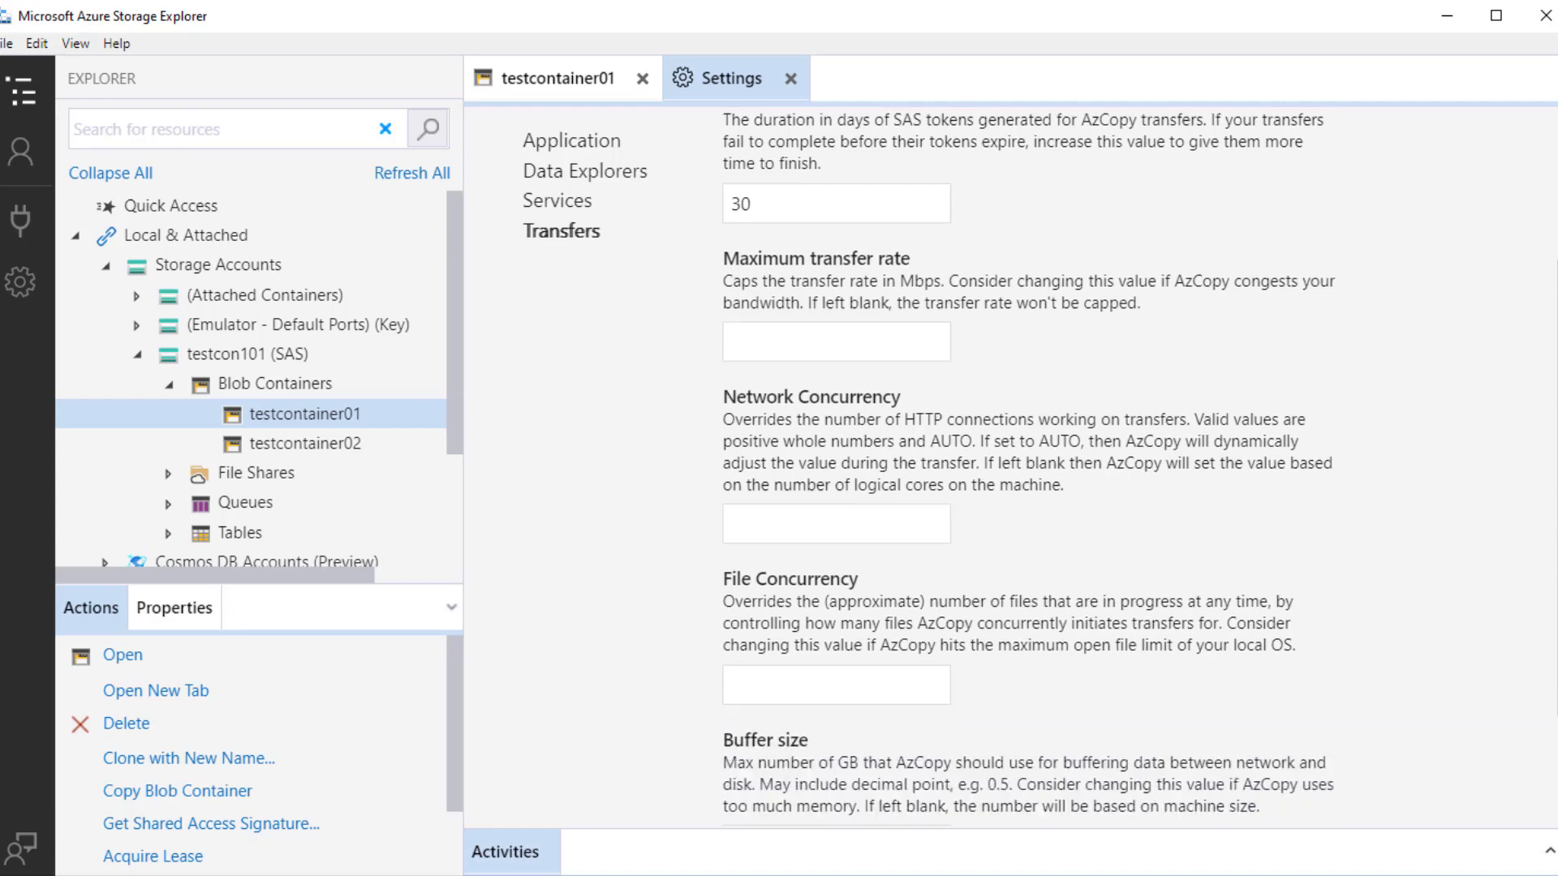
scroll(1500, 452, "up", 5)
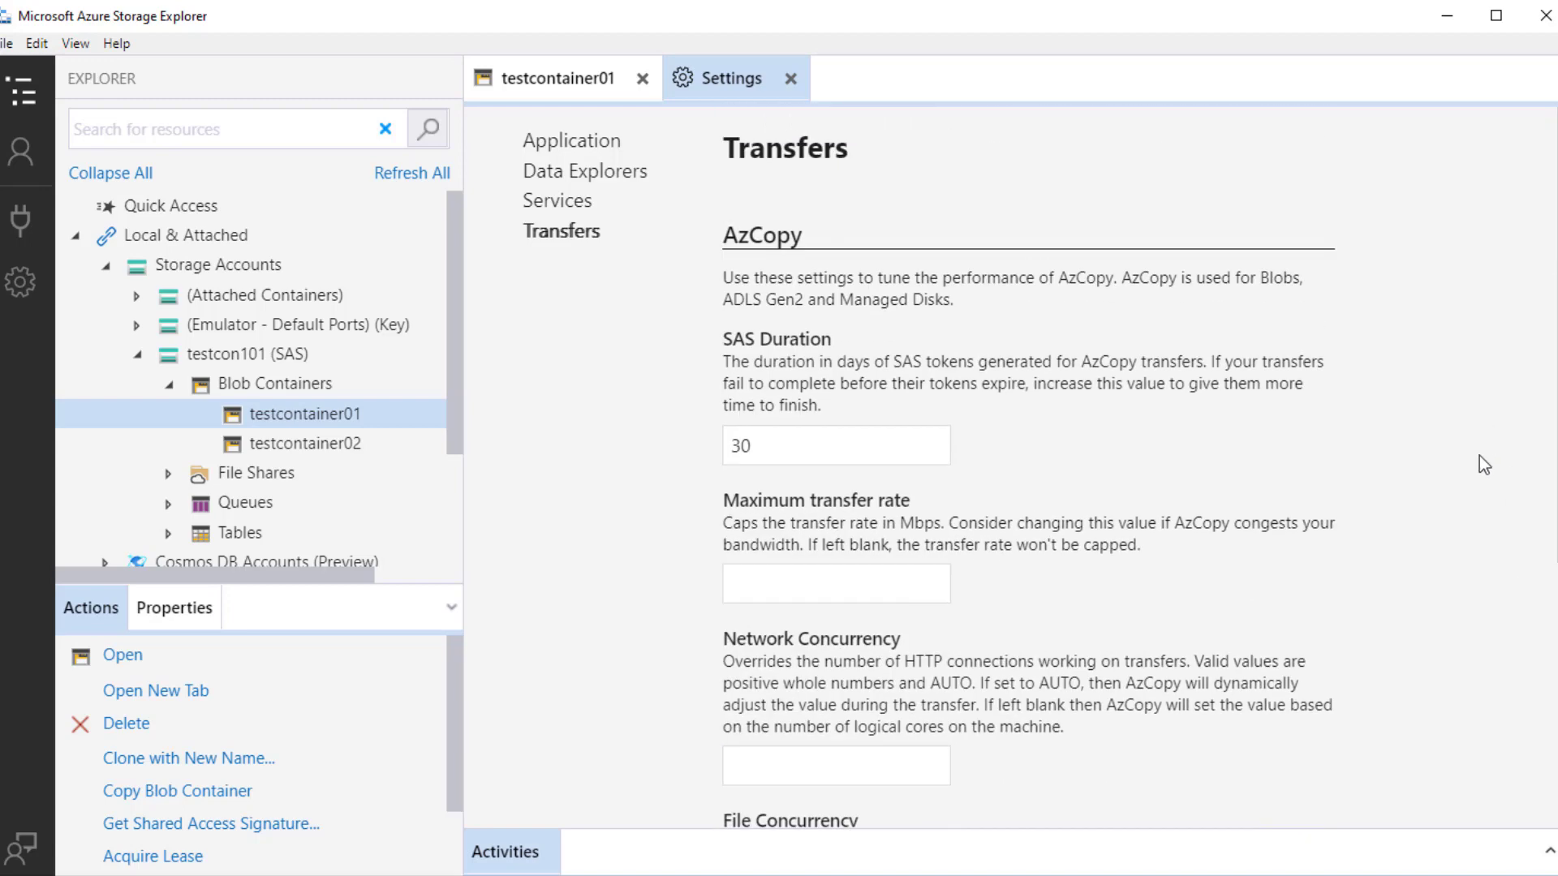